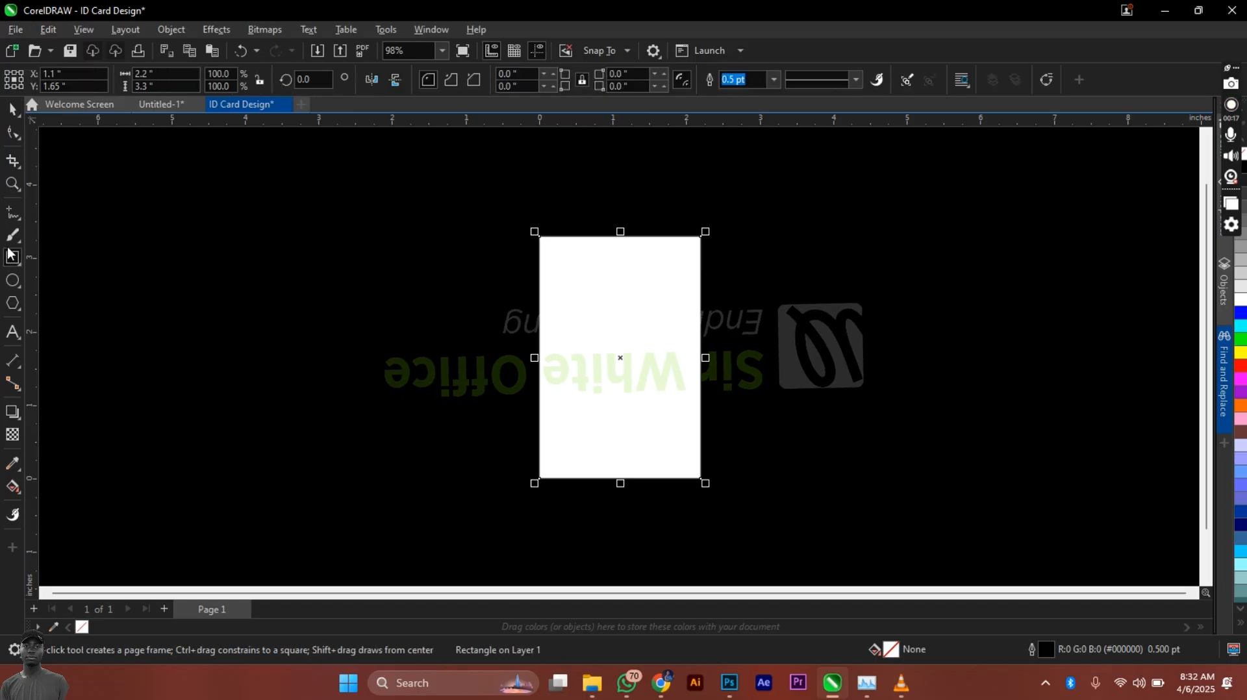
Step: Return to the Pick tool after drawing the 2.2 x 3.3 in card rectangle
key(space)
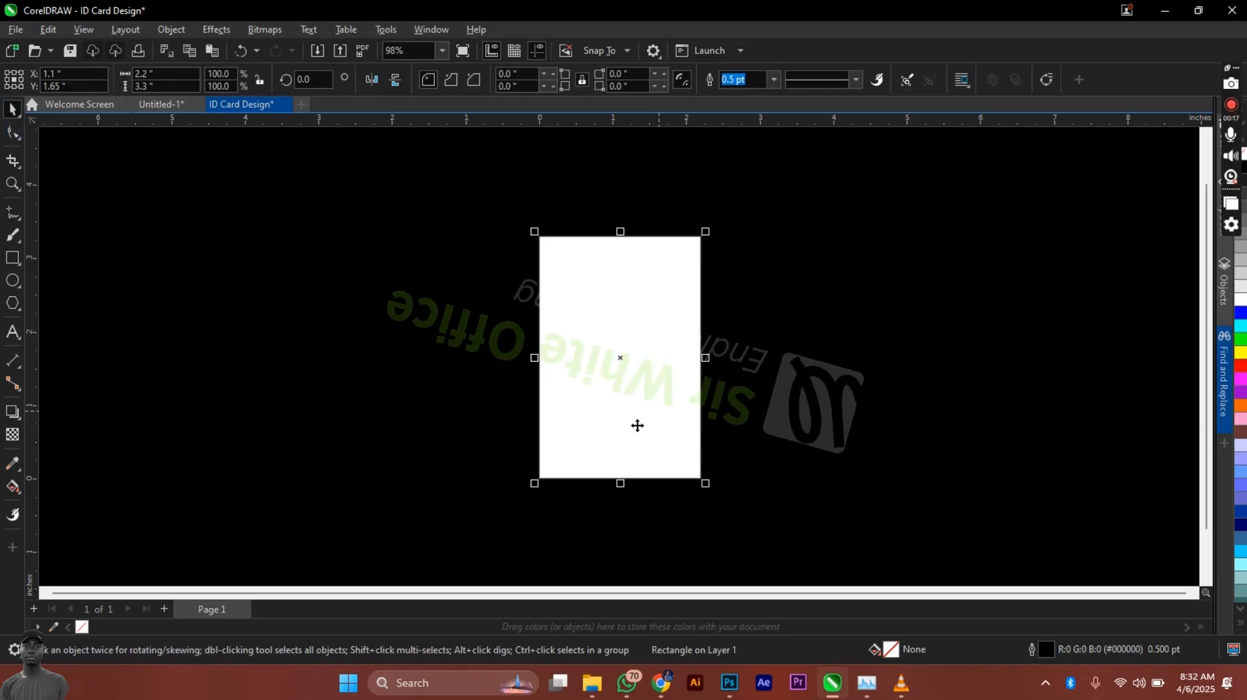
Step: Copy the ZAO Initiatives logo from Untitled-1 and paste it into ID Card Design
click(178, 104)
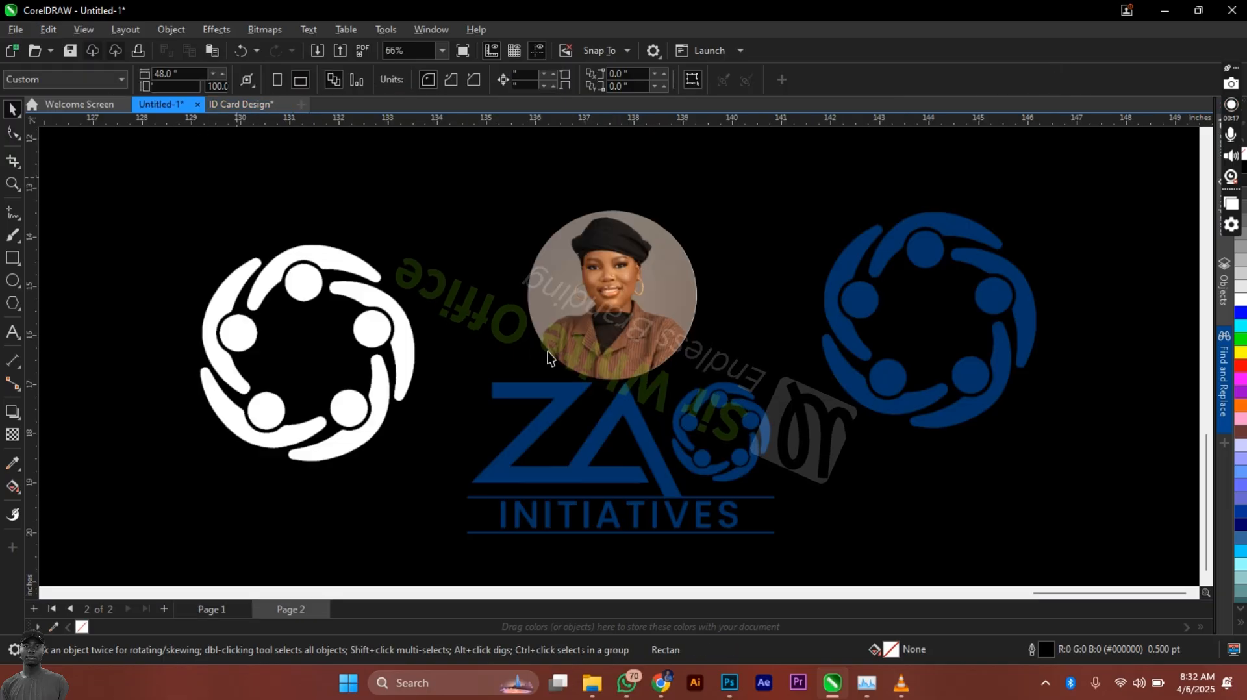
click(649, 431)
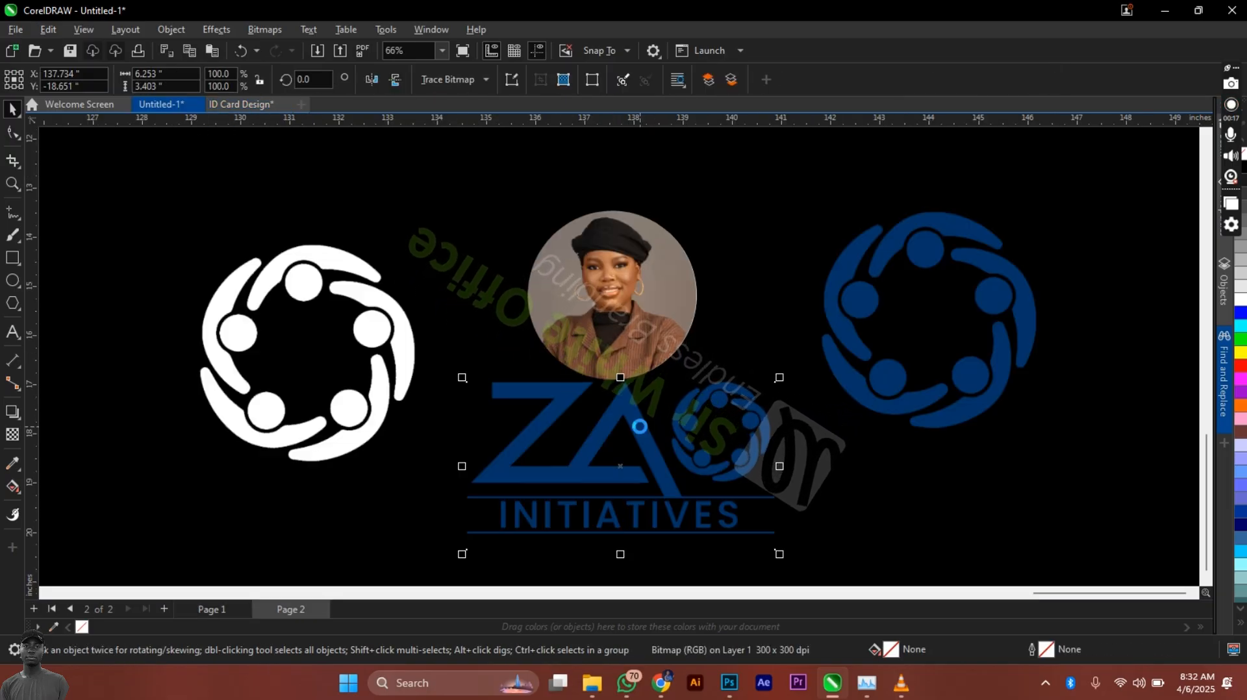
click(247, 106)
key(ctrl+v)
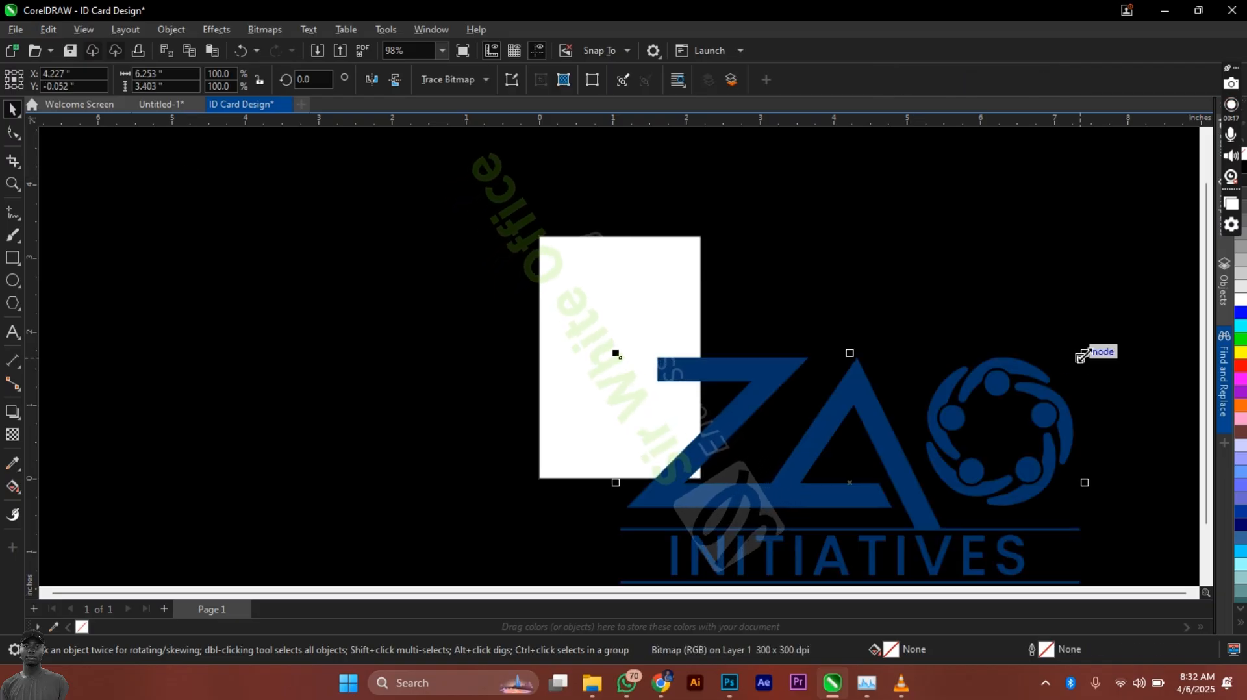
Step: Scale the logo to 8.9% and place it at the top centre of the card
drag(1082, 354, 758, 531)
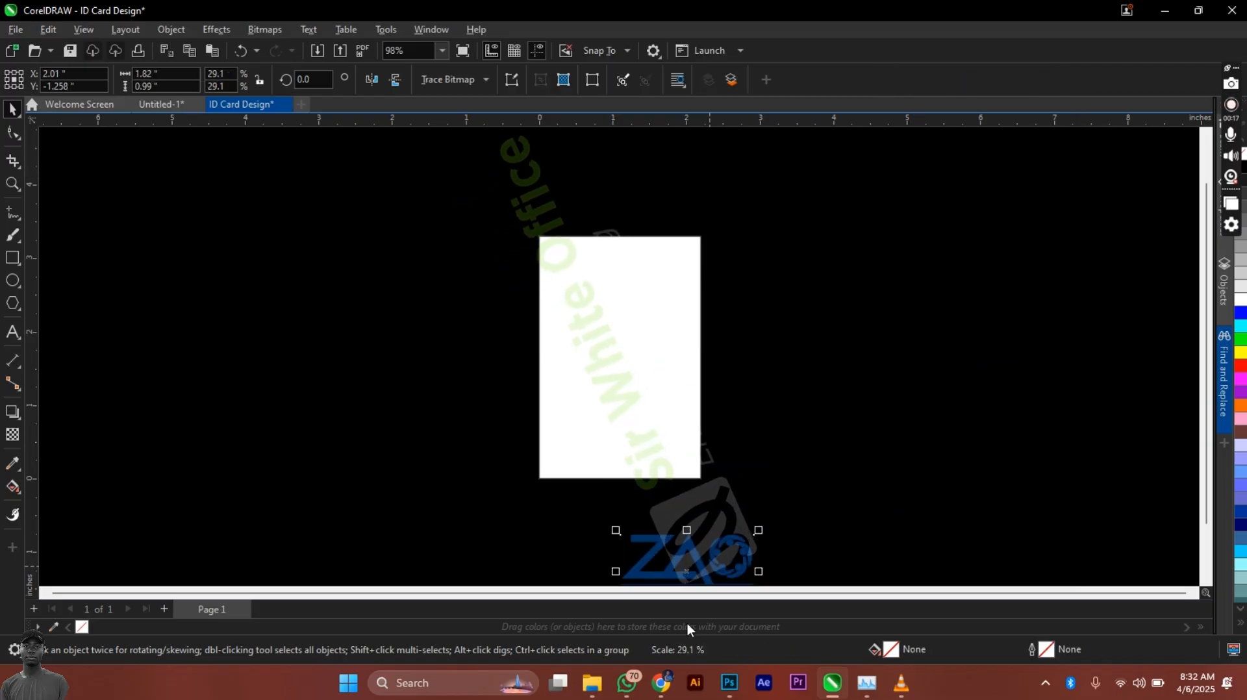
drag(697, 569, 627, 280)
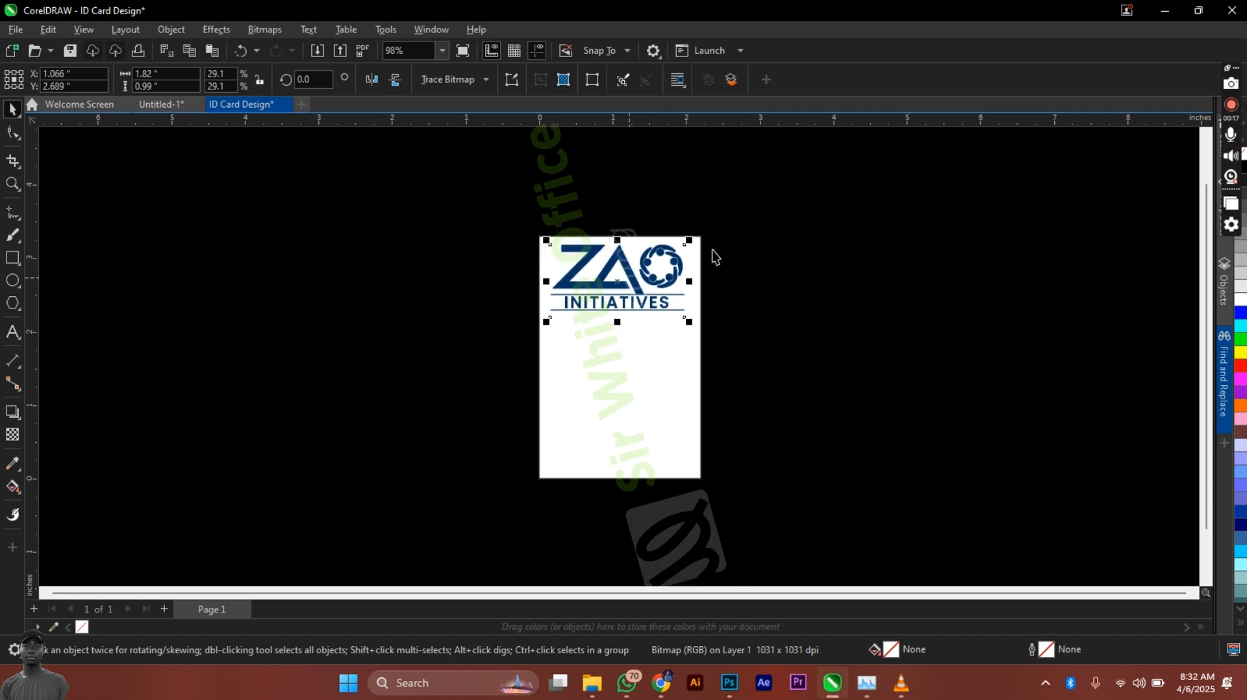
drag(693, 242, 621, 266)
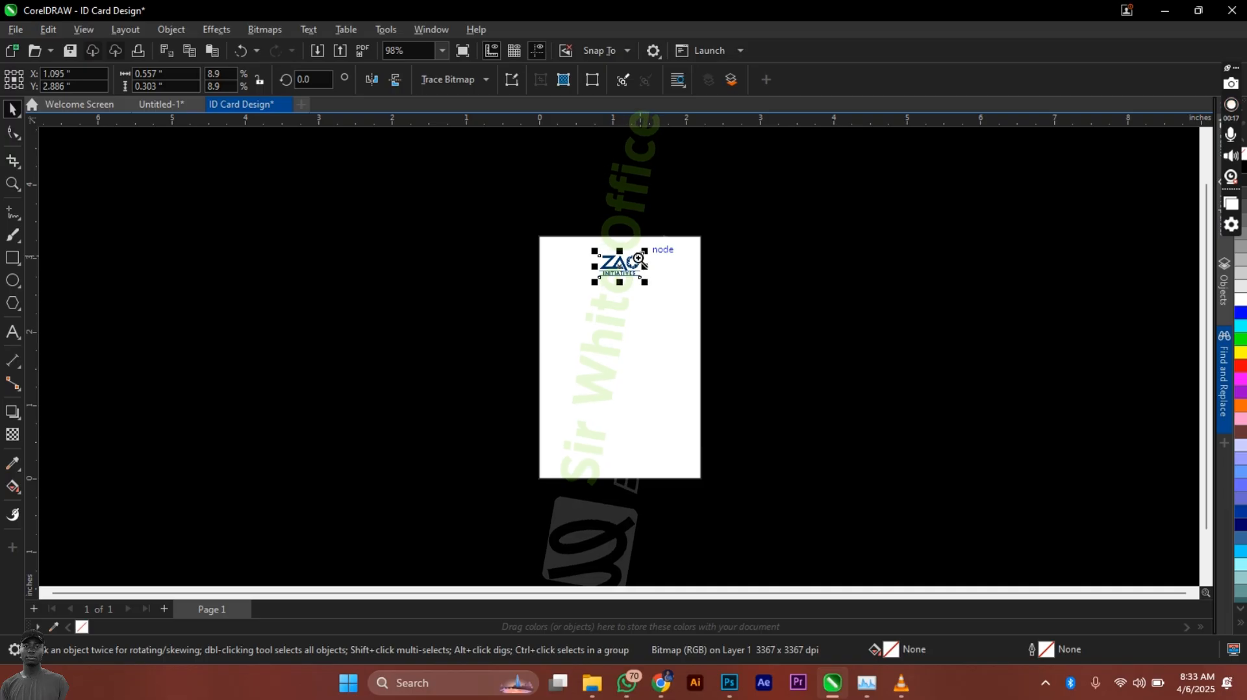
key(z)
drag(526, 223, 720, 490)
key(space)
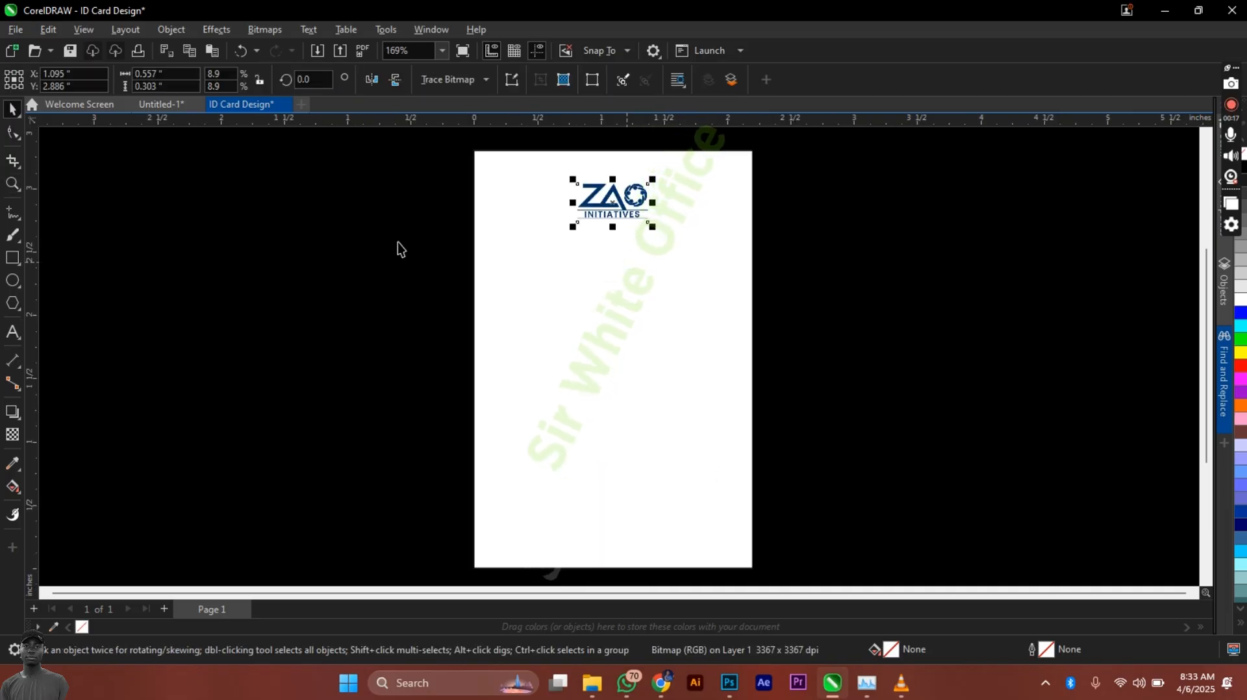
Step: Draw a rectangle over the upper card with its sides aligned to the card edges
click(15, 234)
click(13, 259)
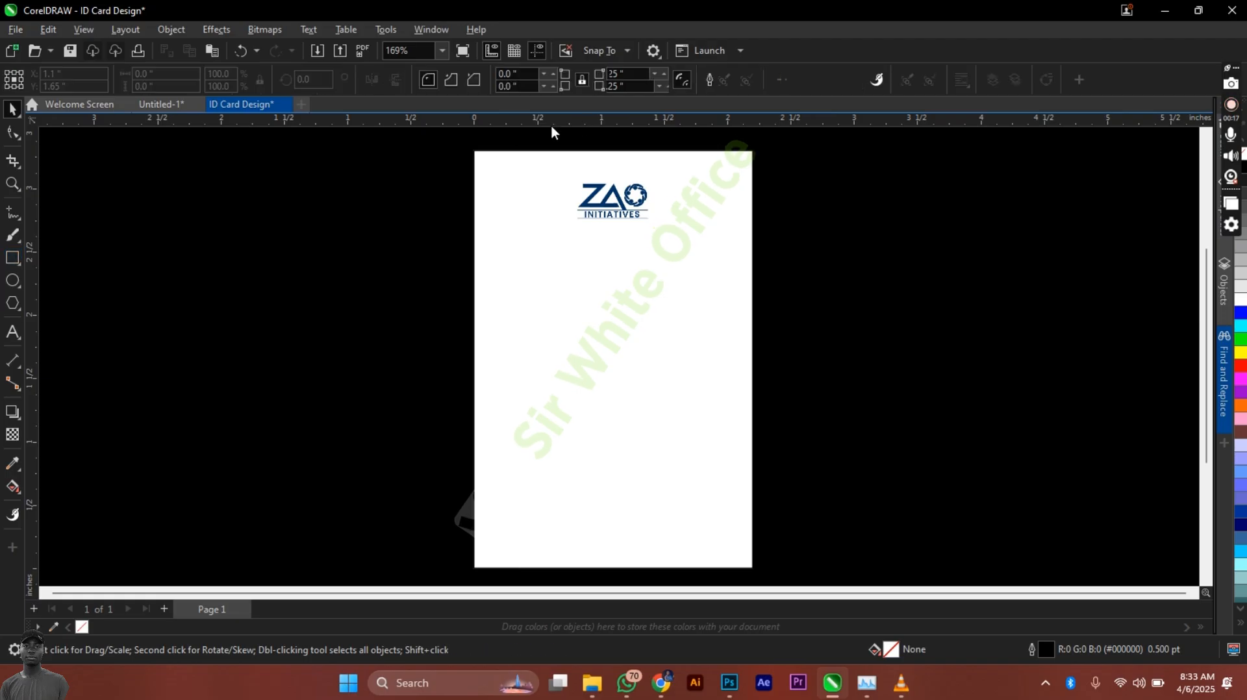
drag(469, 148, 757, 426)
key(space)
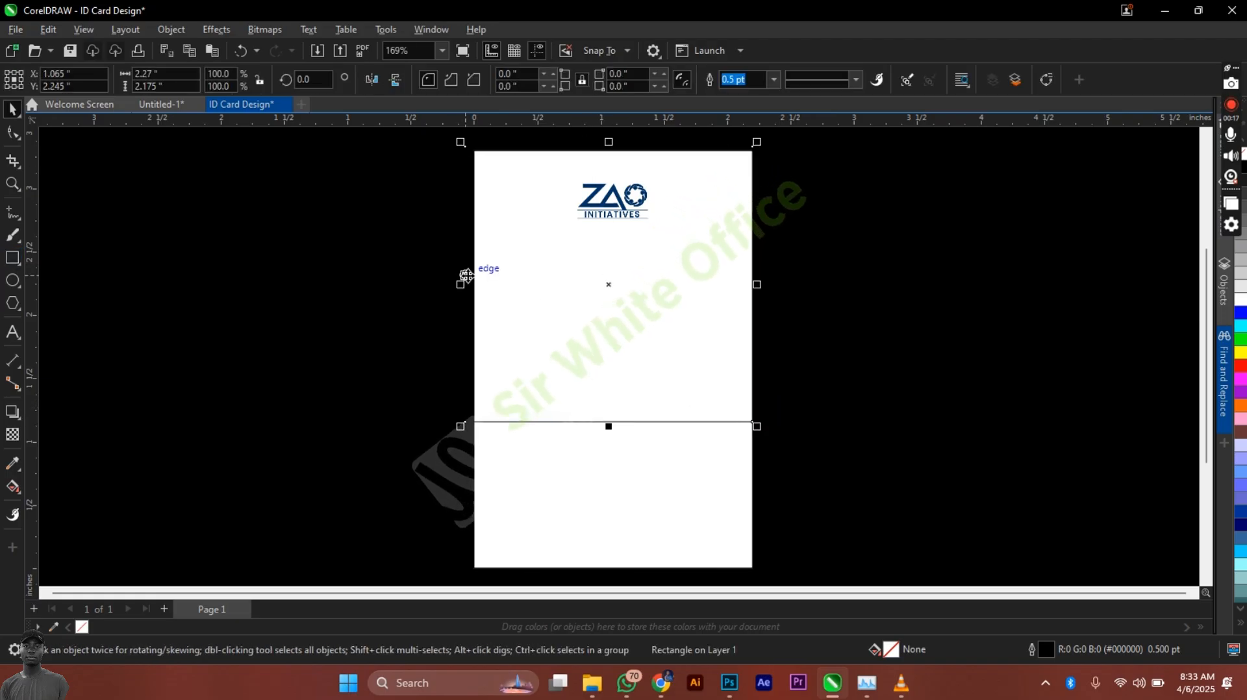
drag(459, 286, 469, 285)
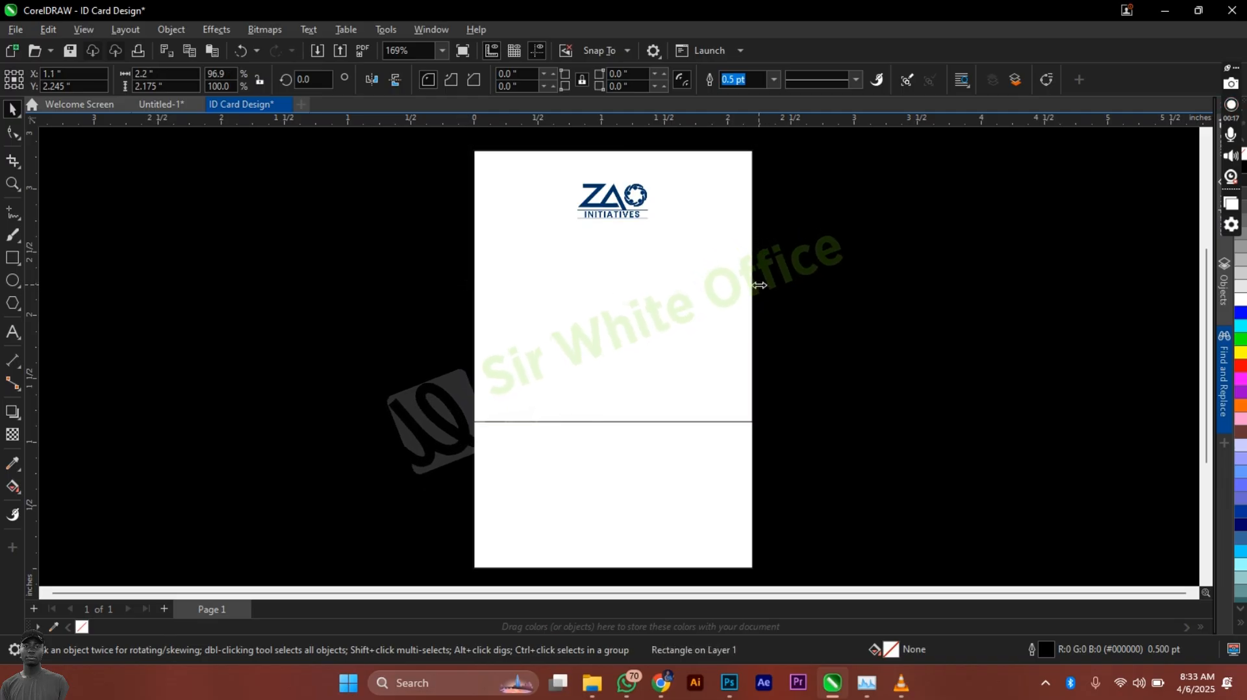
drag(759, 285, 691, 281)
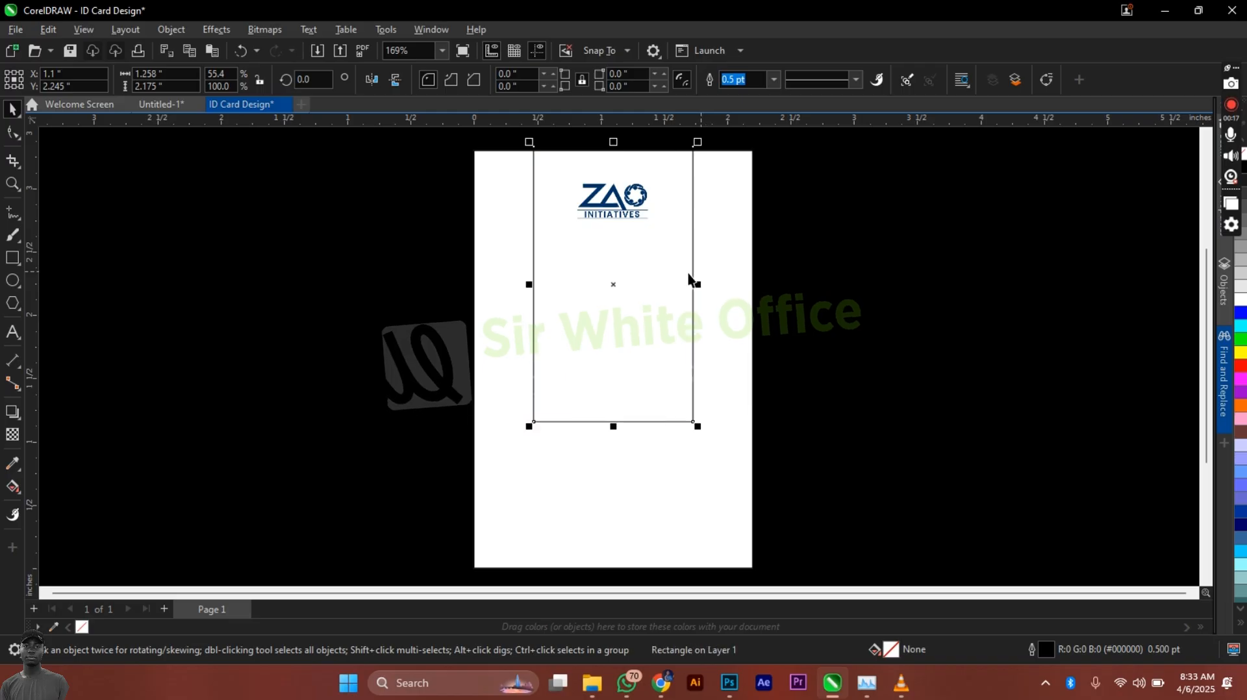
Step: Round its corners fully into a 1.258 x 2.927 in pill stretched above the card top
click(12, 134)
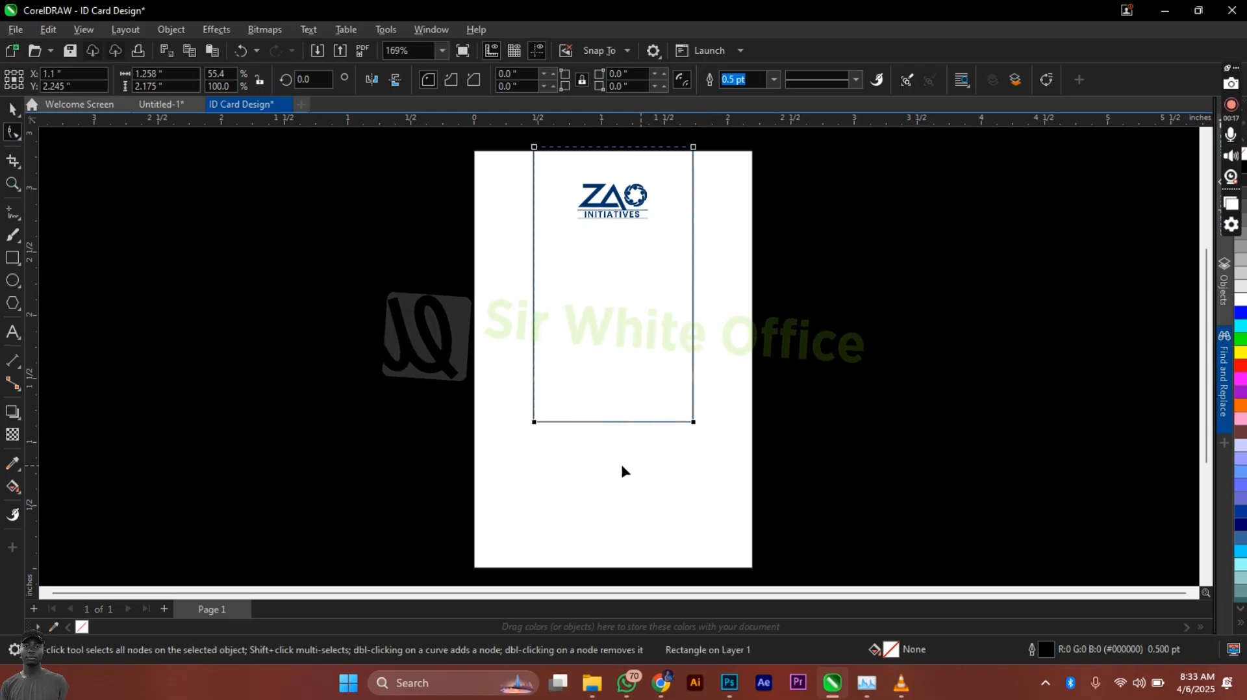
drag(534, 424, 531, 312)
key(space)
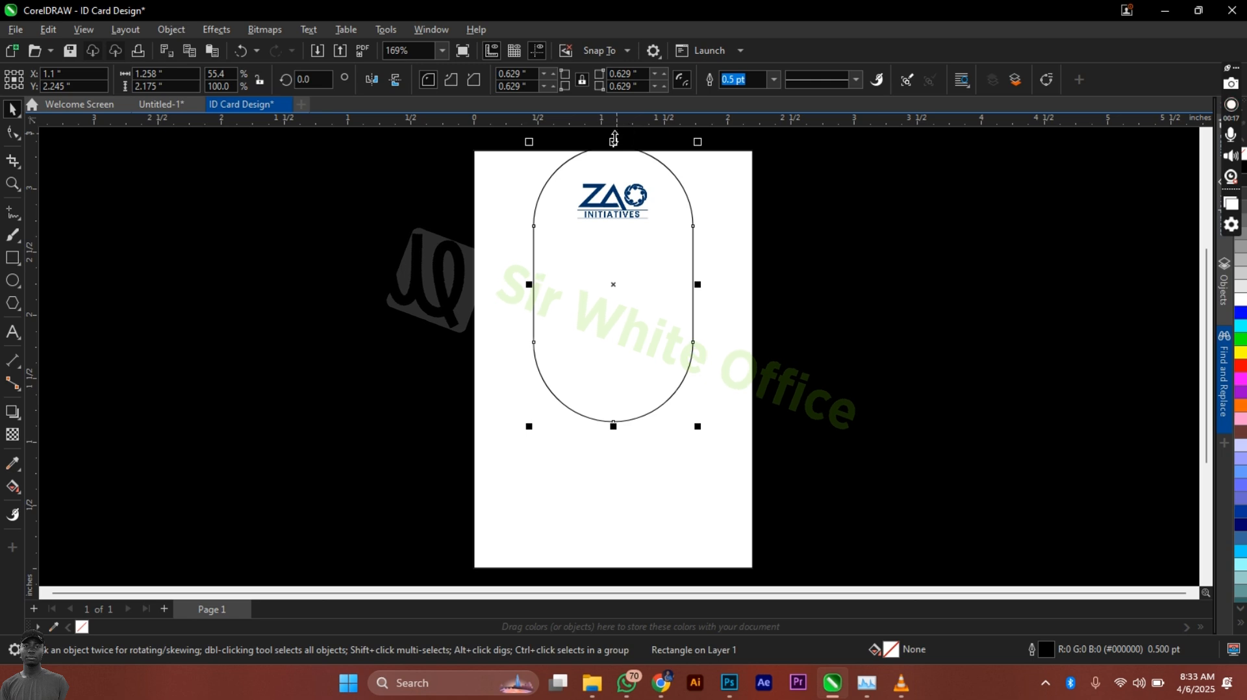
mouse_move(614, 140)
mouse_down()
mouse_move(617, 106)
mouse_move(628, 206)
mouse_move(630, 158)
mouse_up()
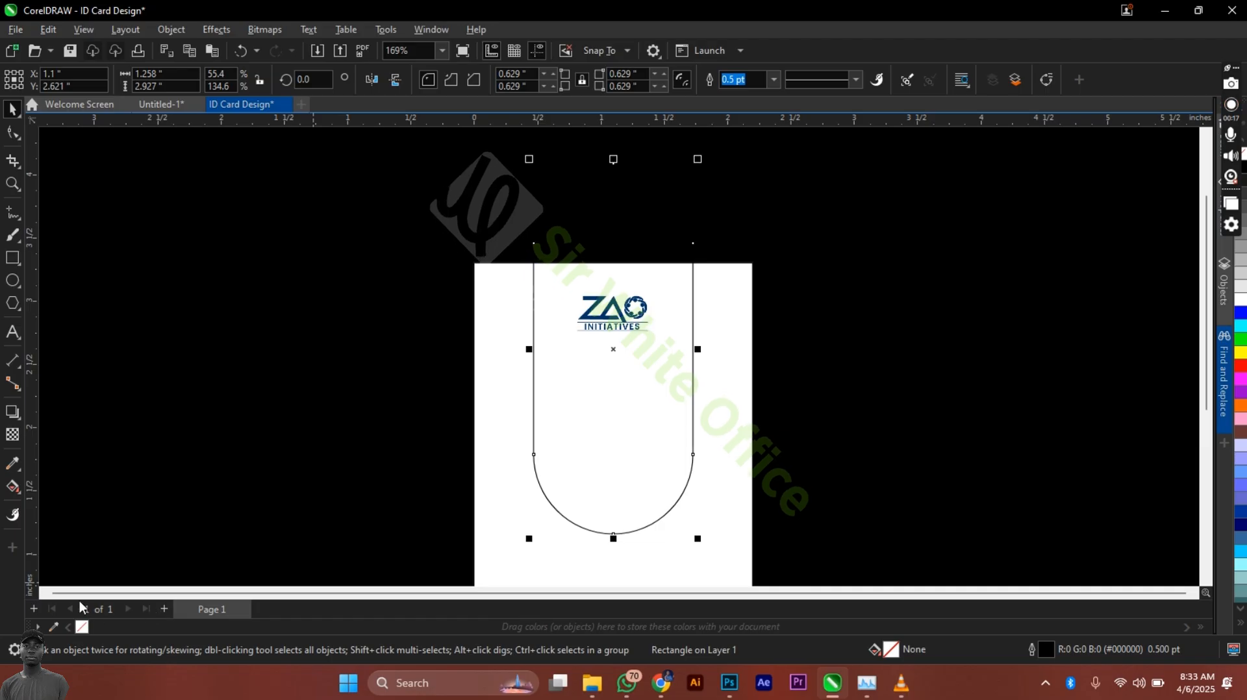
Step: Fill the pill with the logo's dark blue #003366 and remove its outline
click(12, 463)
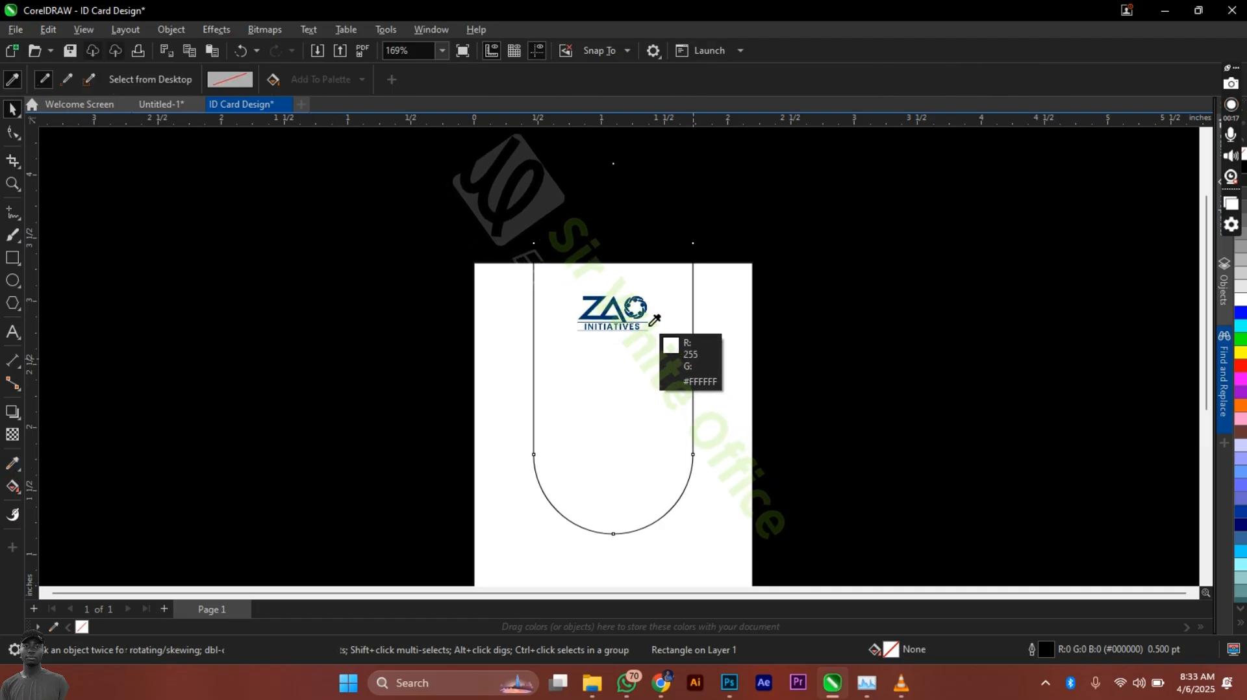
click(607, 317)
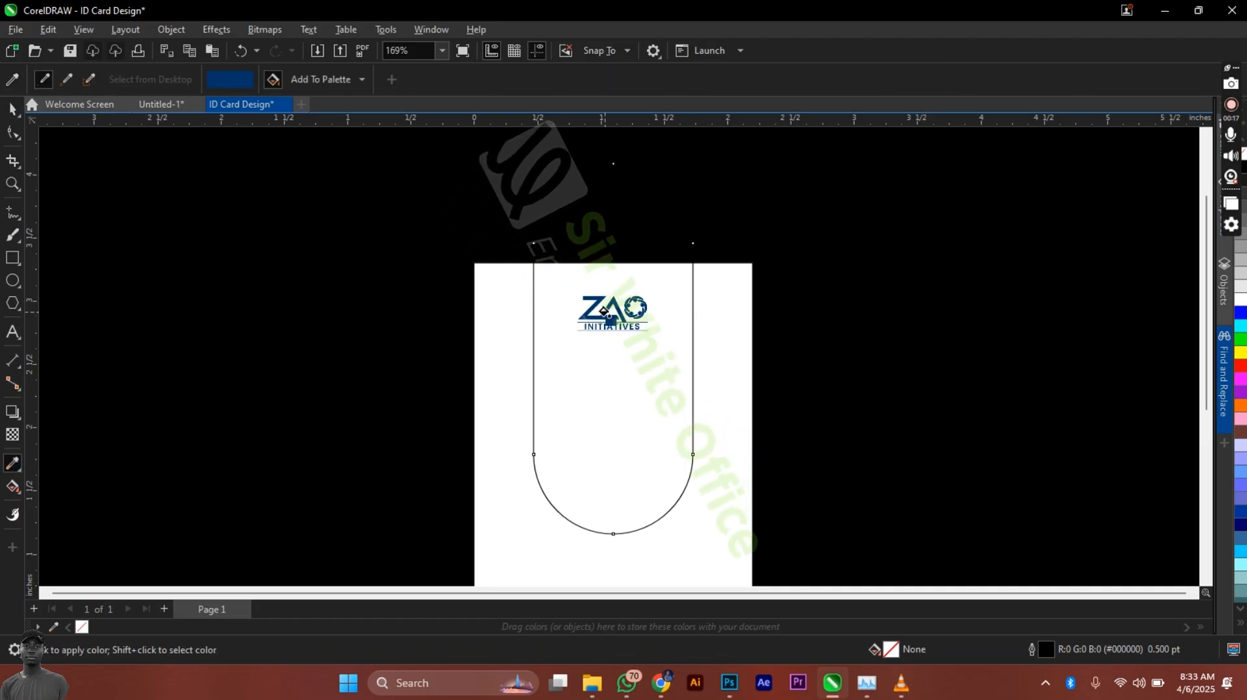
click(615, 485)
key(space)
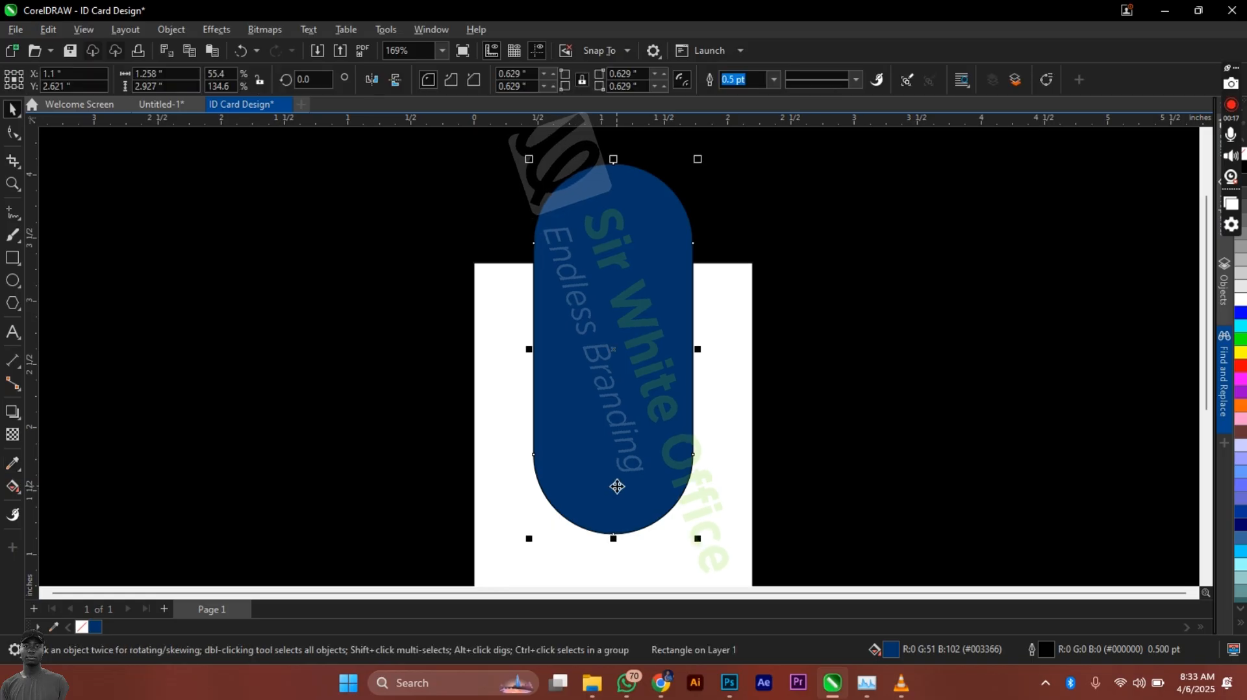
right_click(82, 626)
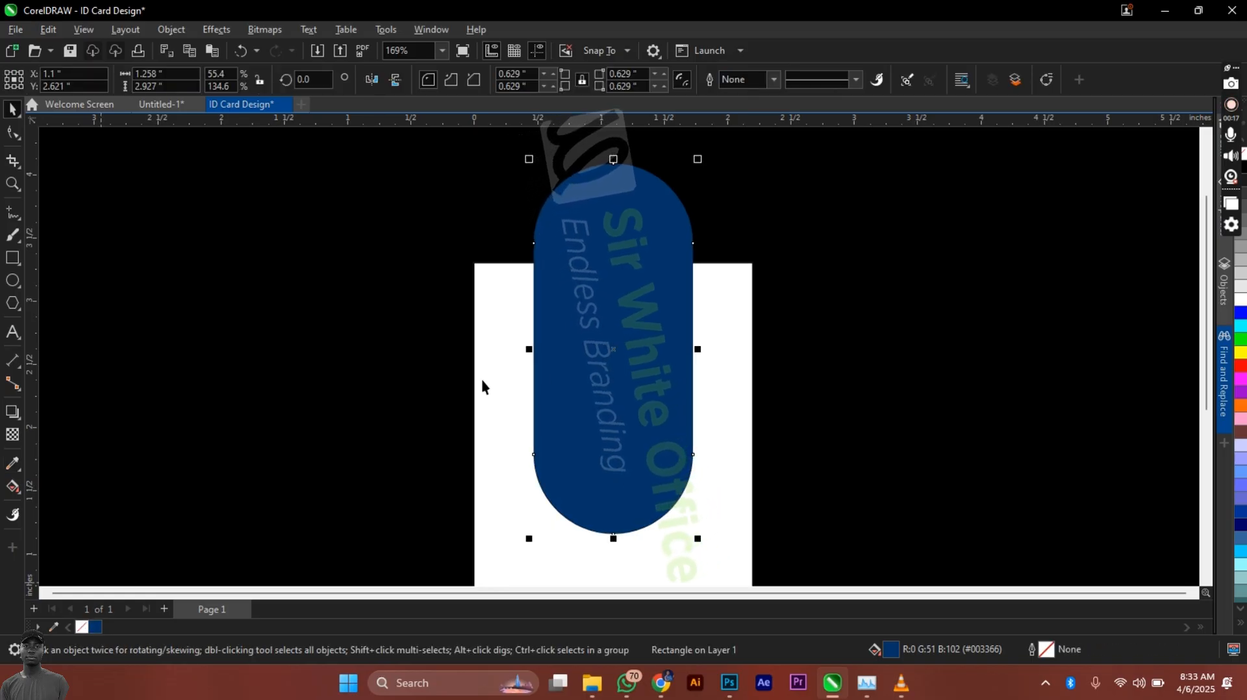
Step: PowerClip the blue pill inside the white card rectangle
right_click(557, 382)
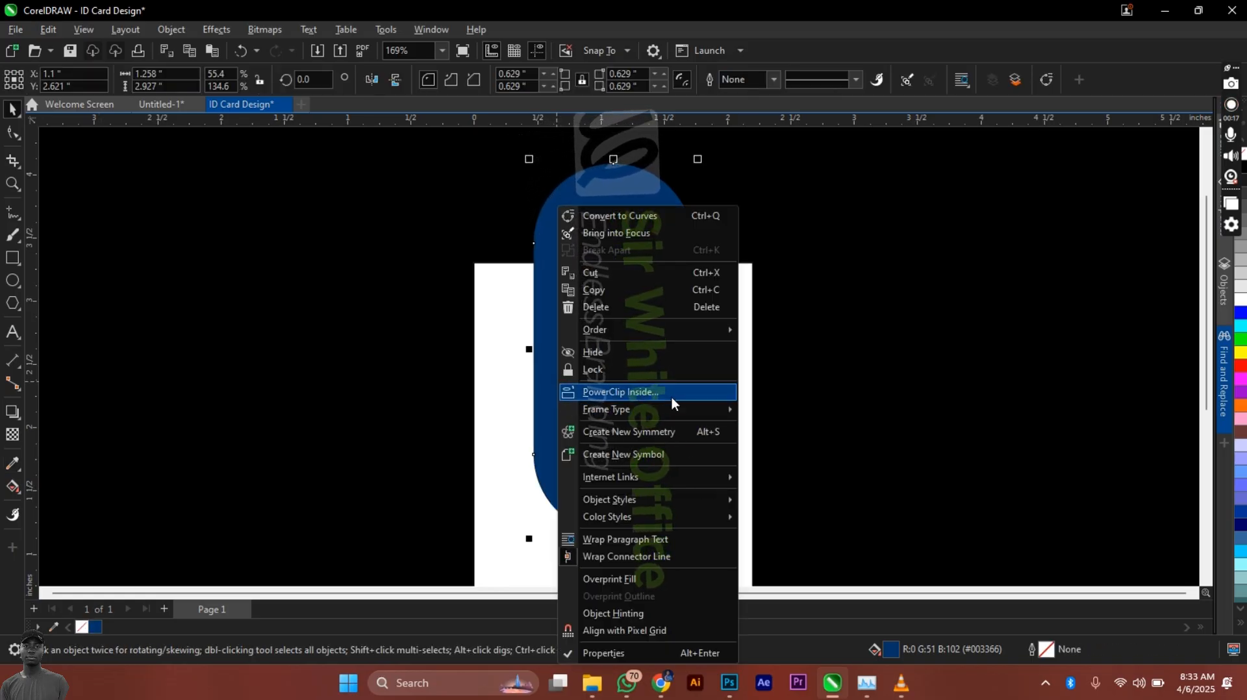
click(671, 397)
click(714, 413)
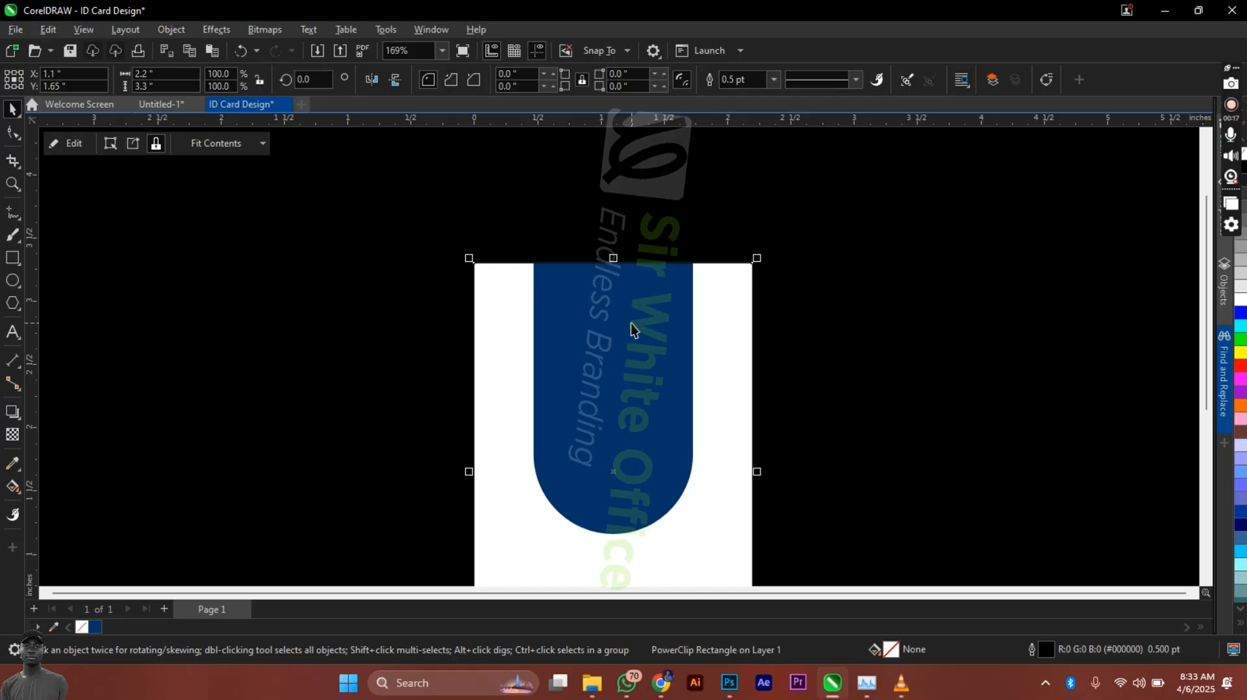
drag(498, 209, 751, 431)
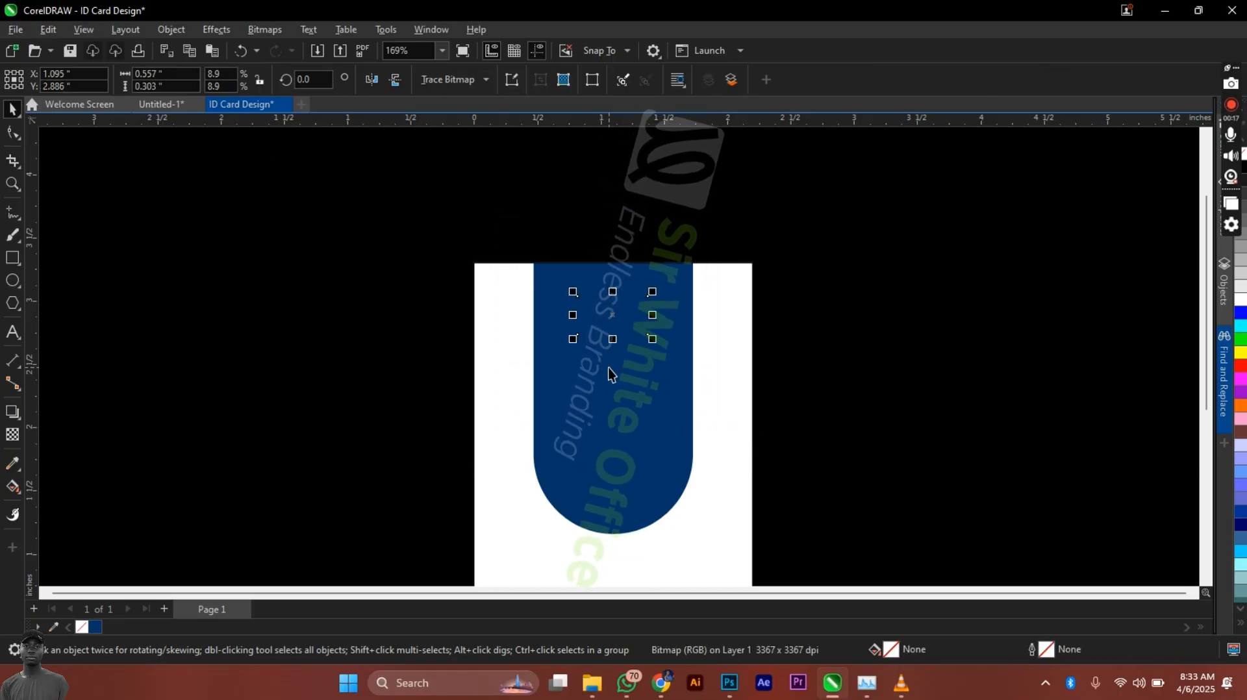
Step: Move the logo off to the card's upper left and zoom in on it
click(184, 104)
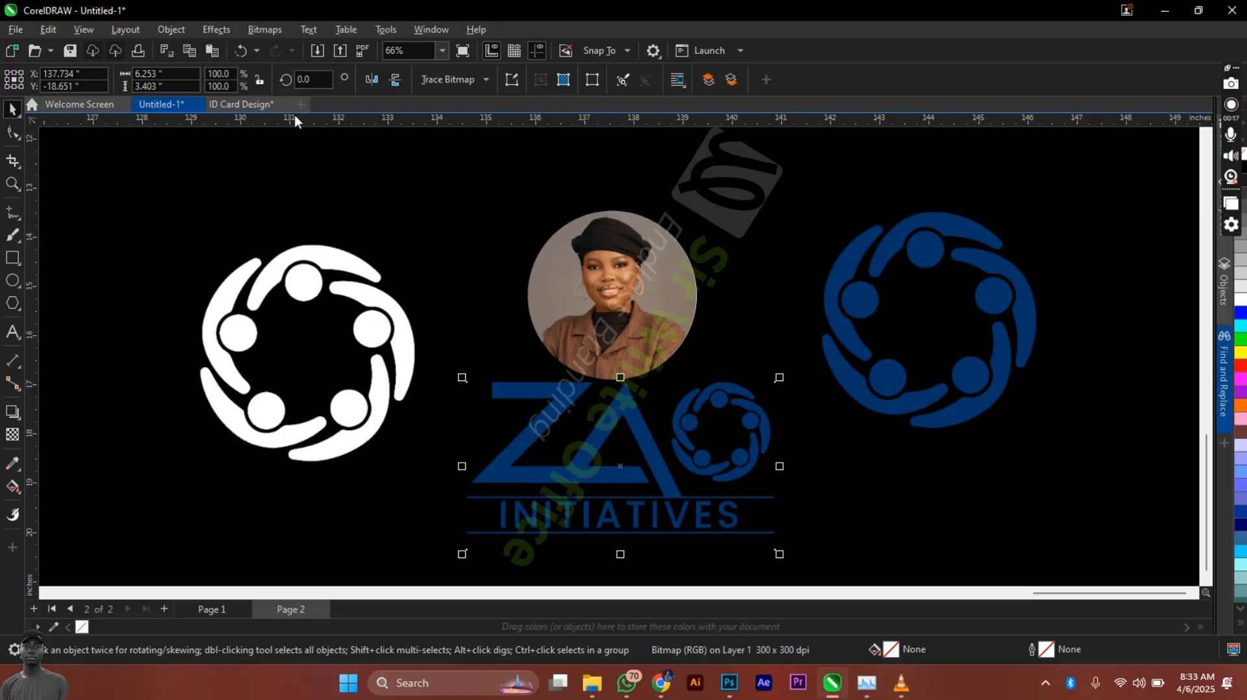
click(269, 102)
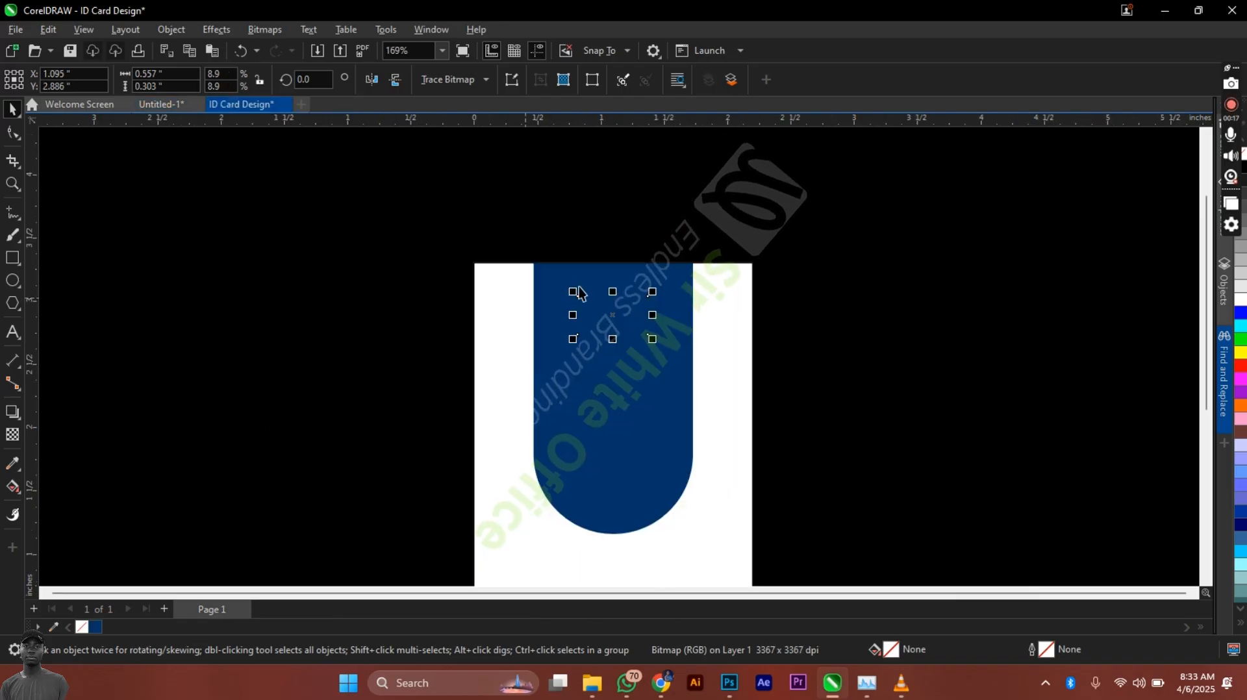
drag(620, 305, 487, 333)
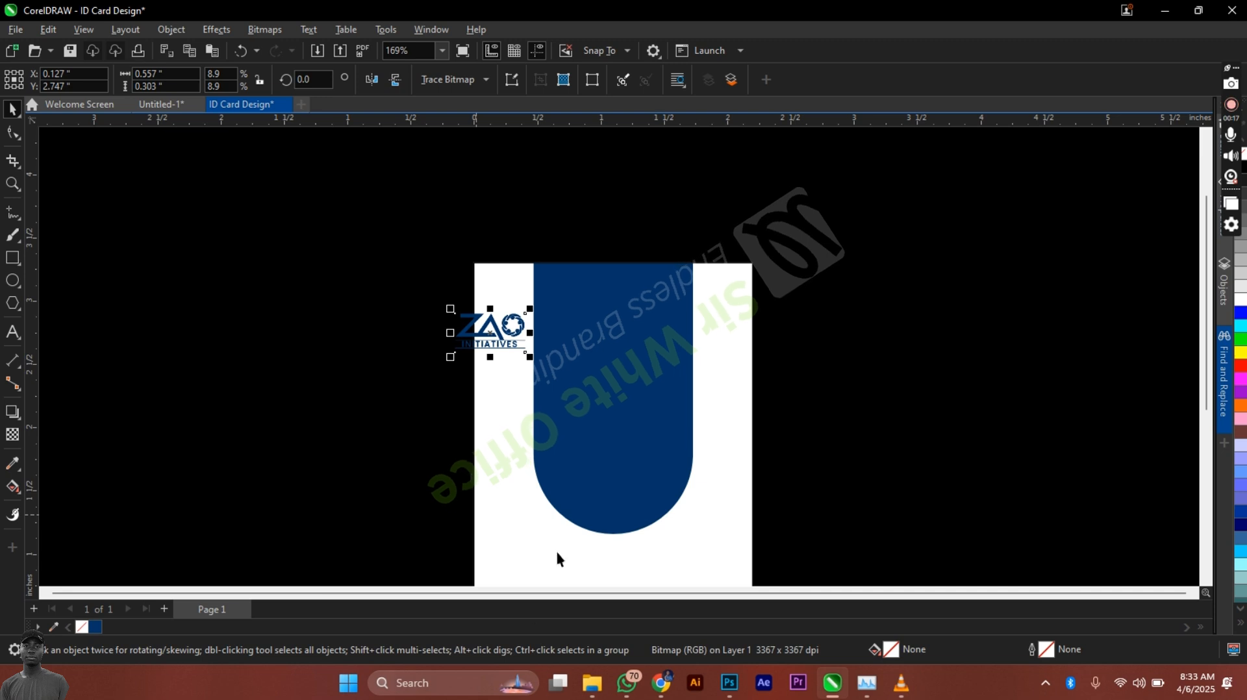
key(z)
drag(411, 289, 717, 395)
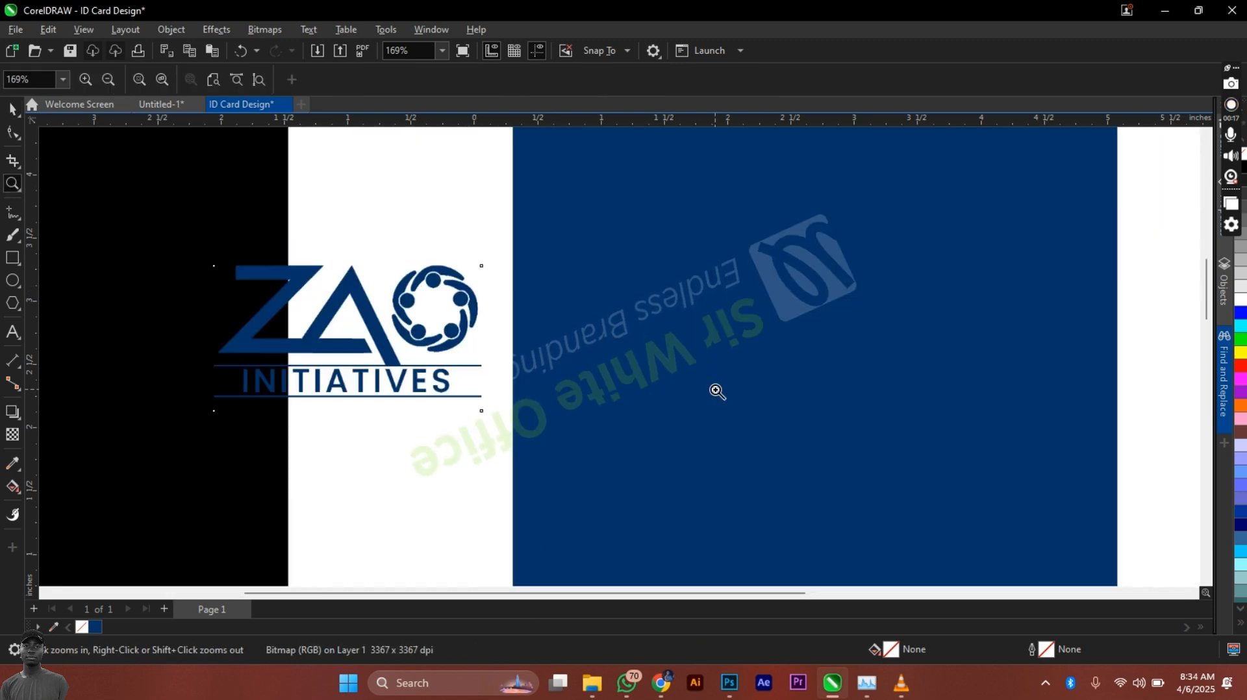
key(space)
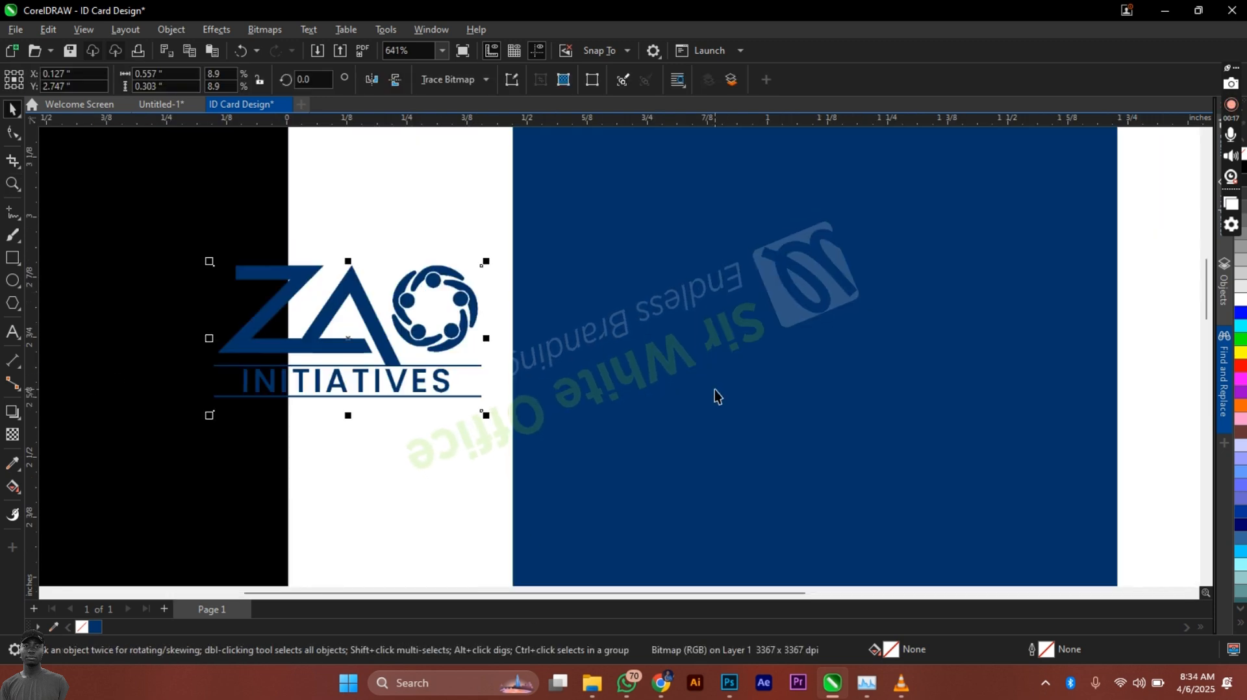
Step: Replace the logo's dark blue with white via Replace Colors, then move it to the top centre
click(231, 34)
mouse_move(231, 89)
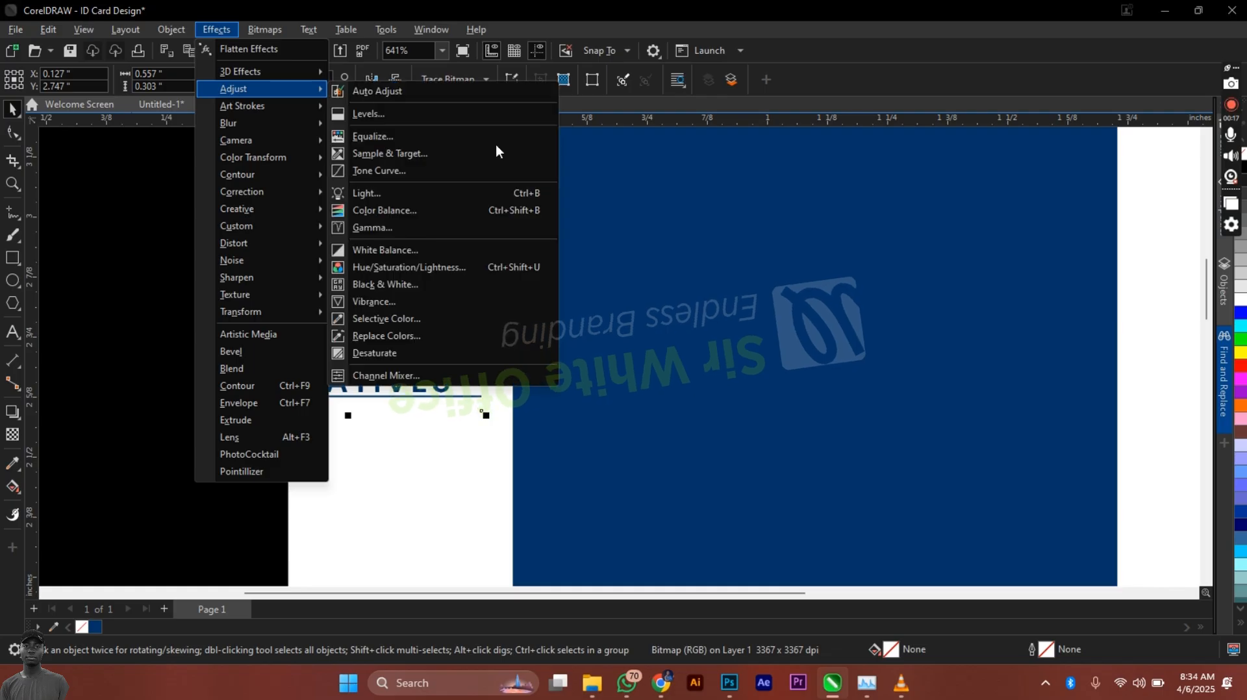
click(410, 334)
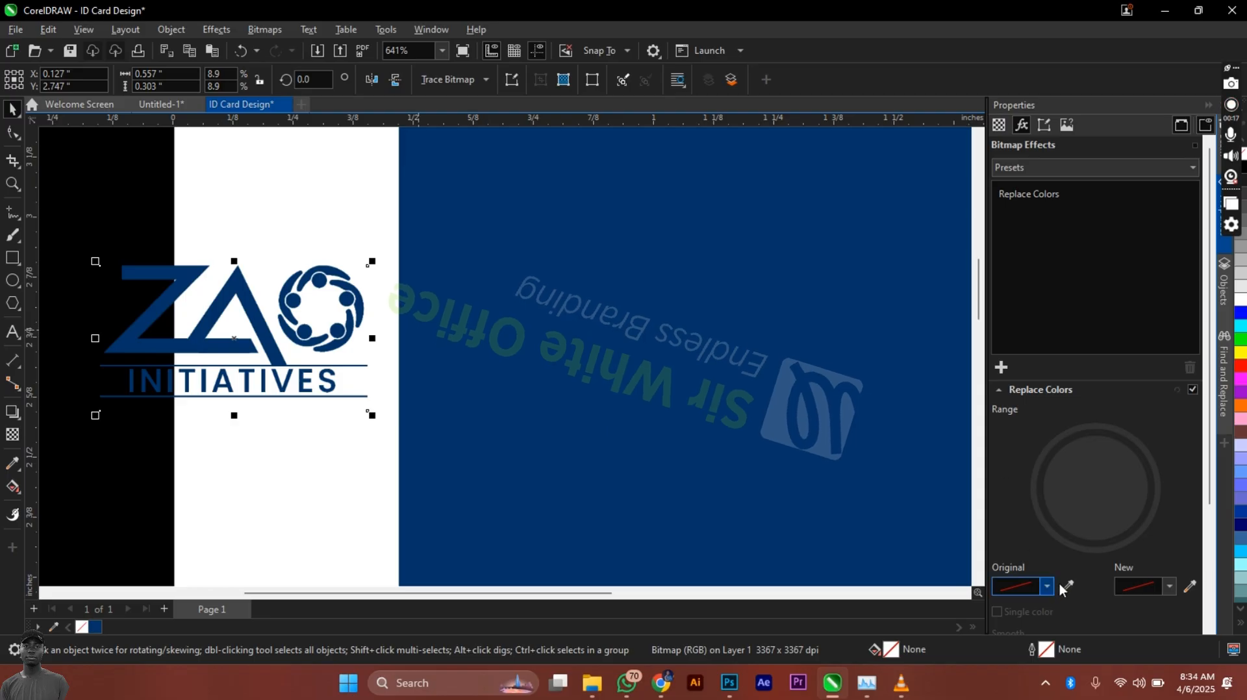
click(1068, 586)
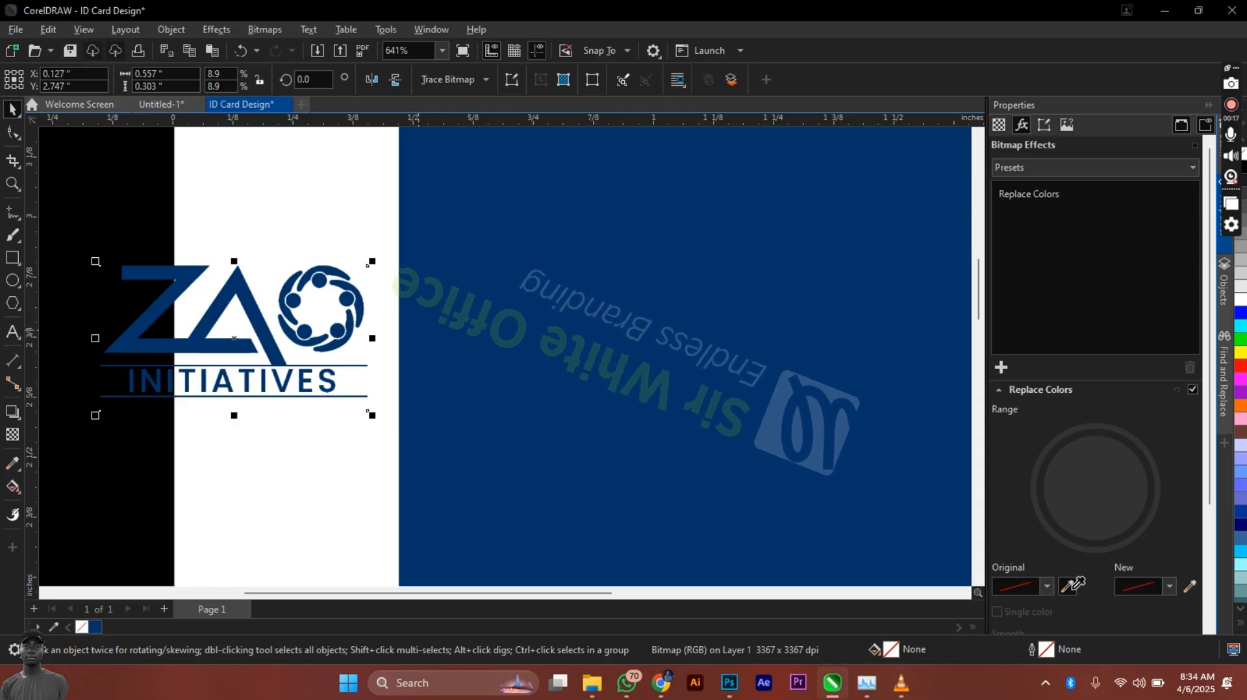
click(211, 336)
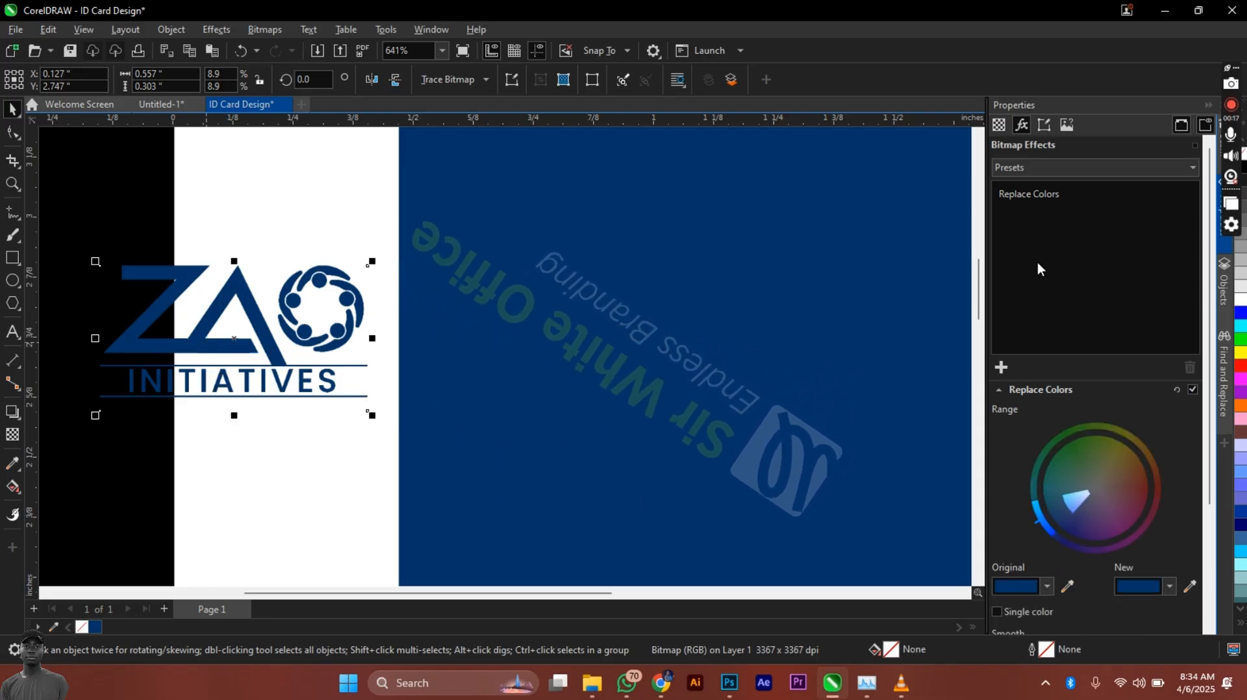
click(1190, 587)
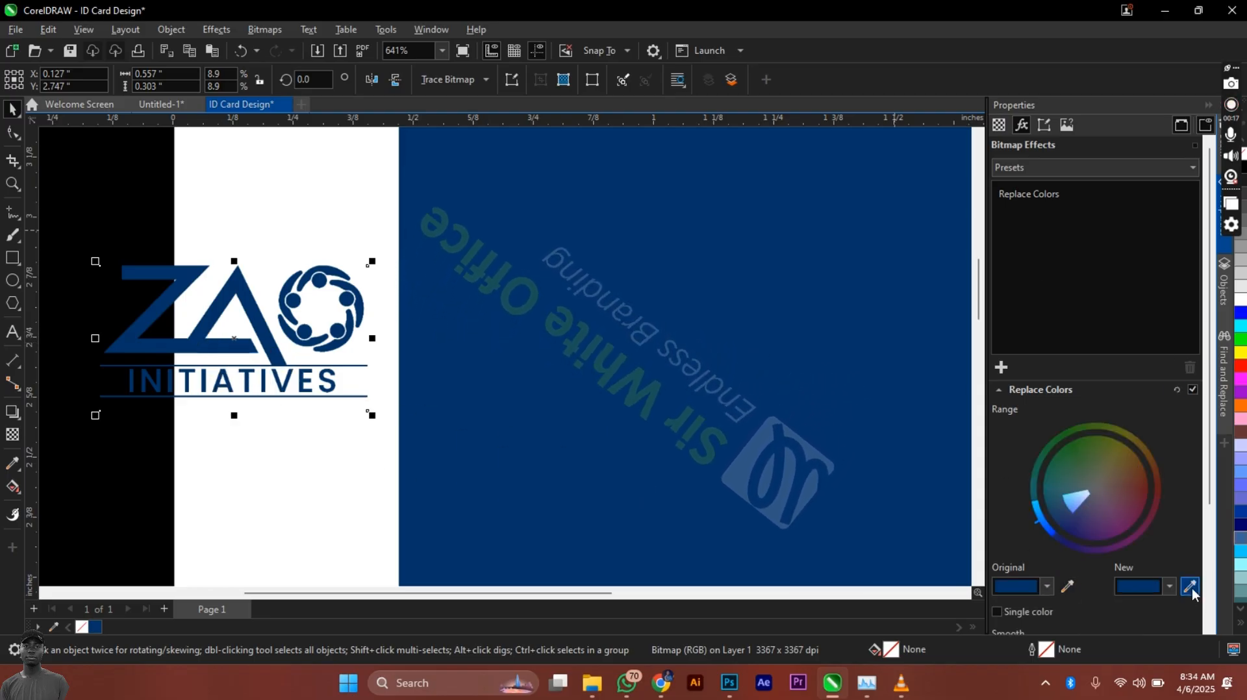
click(369, 502)
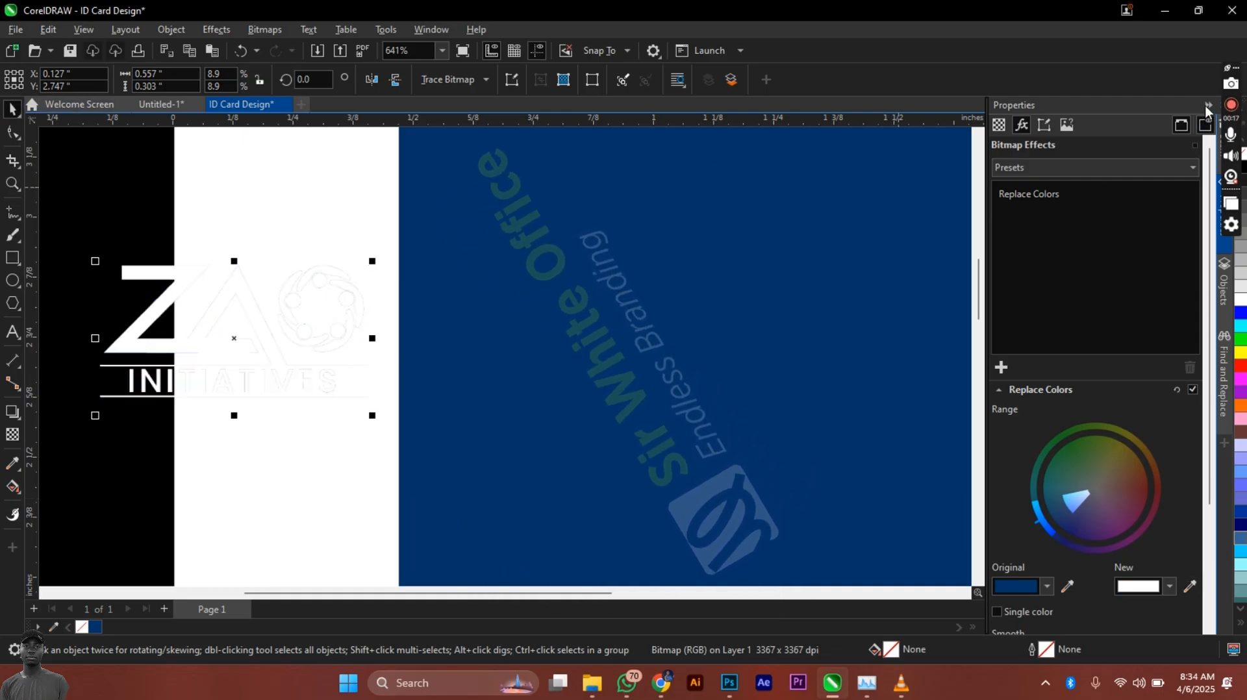
click(1207, 106)
drag(347, 334, 765, 229)
Step: Scale the white logo to about 10.2% and centre it horizontally on the card
scroll(481, 330, down, 2)
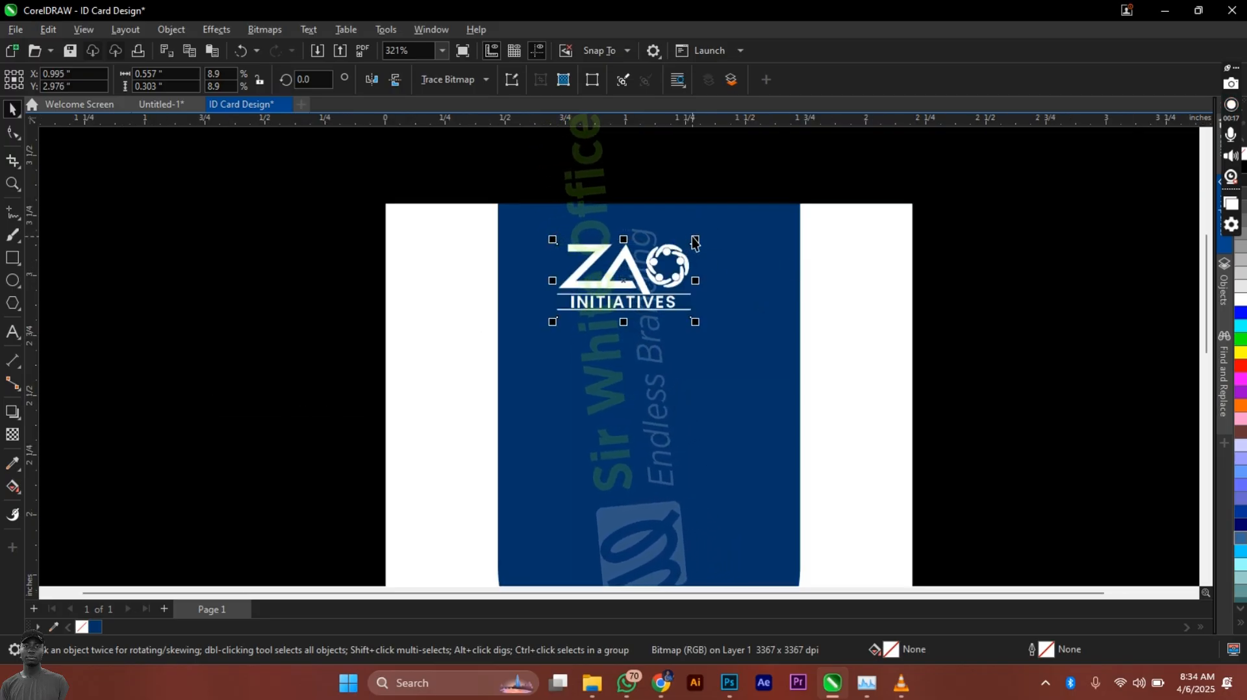
drag(693, 240, 640, 245)
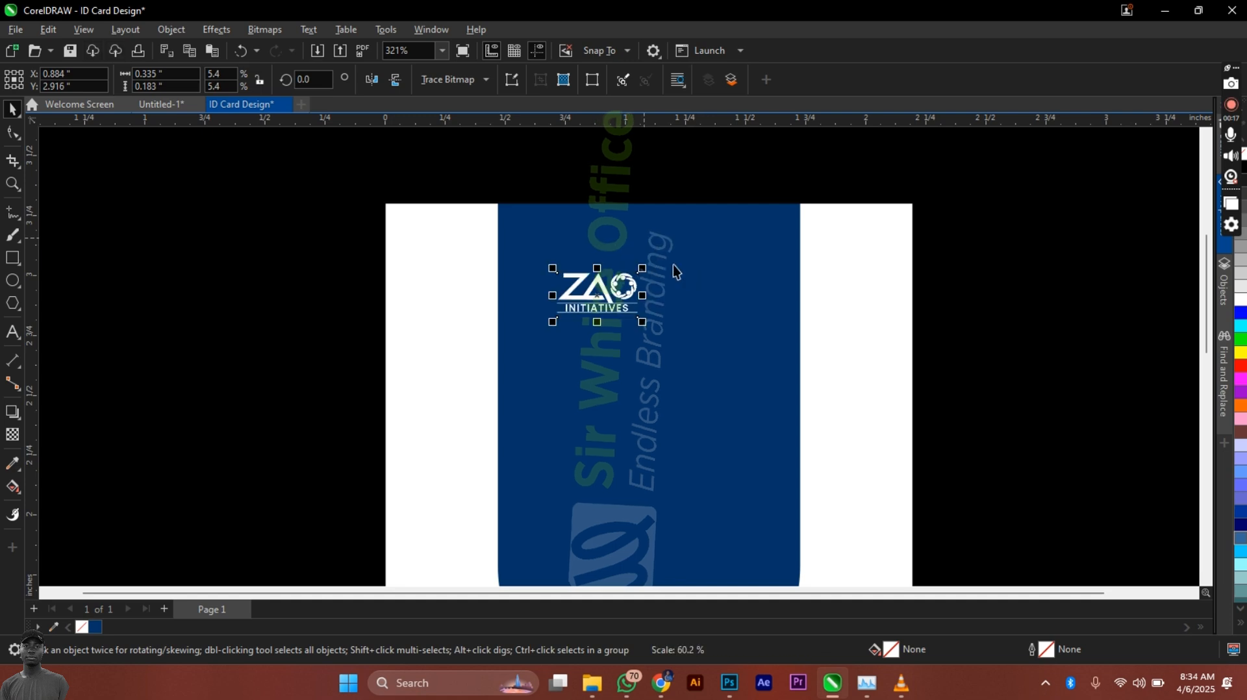
shift+click(683, 267)
key(c)
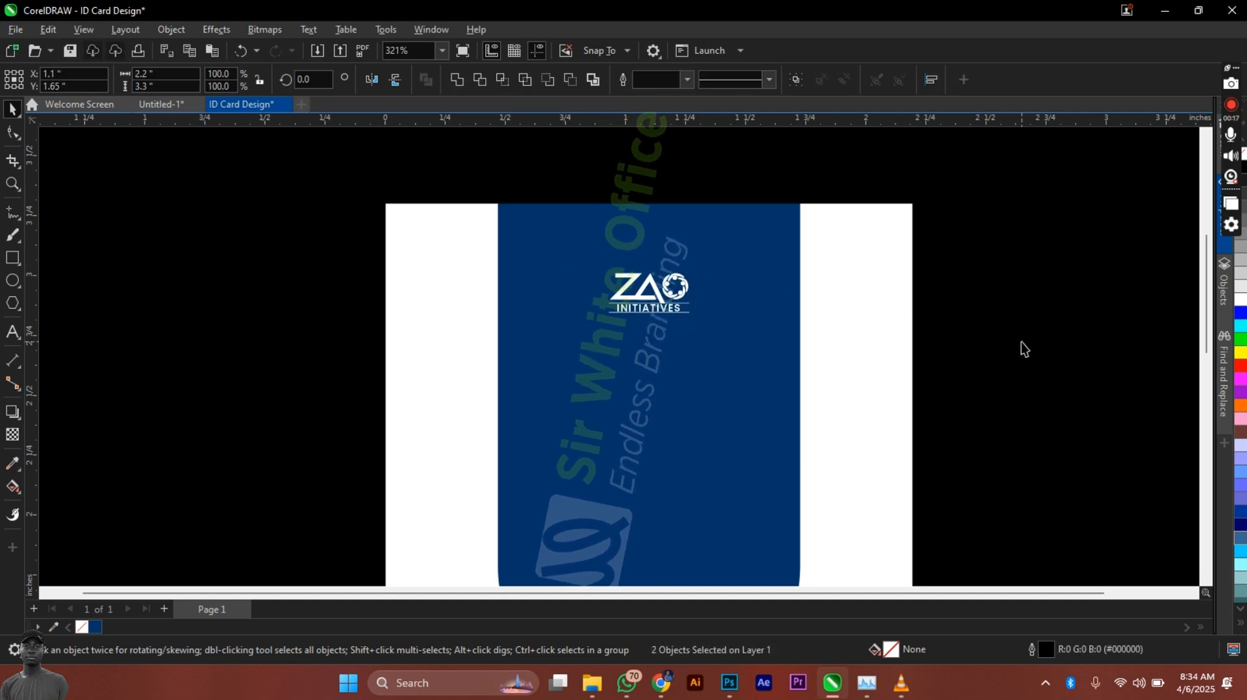
click(1022, 350)
scroll(634, 246, down, 2)
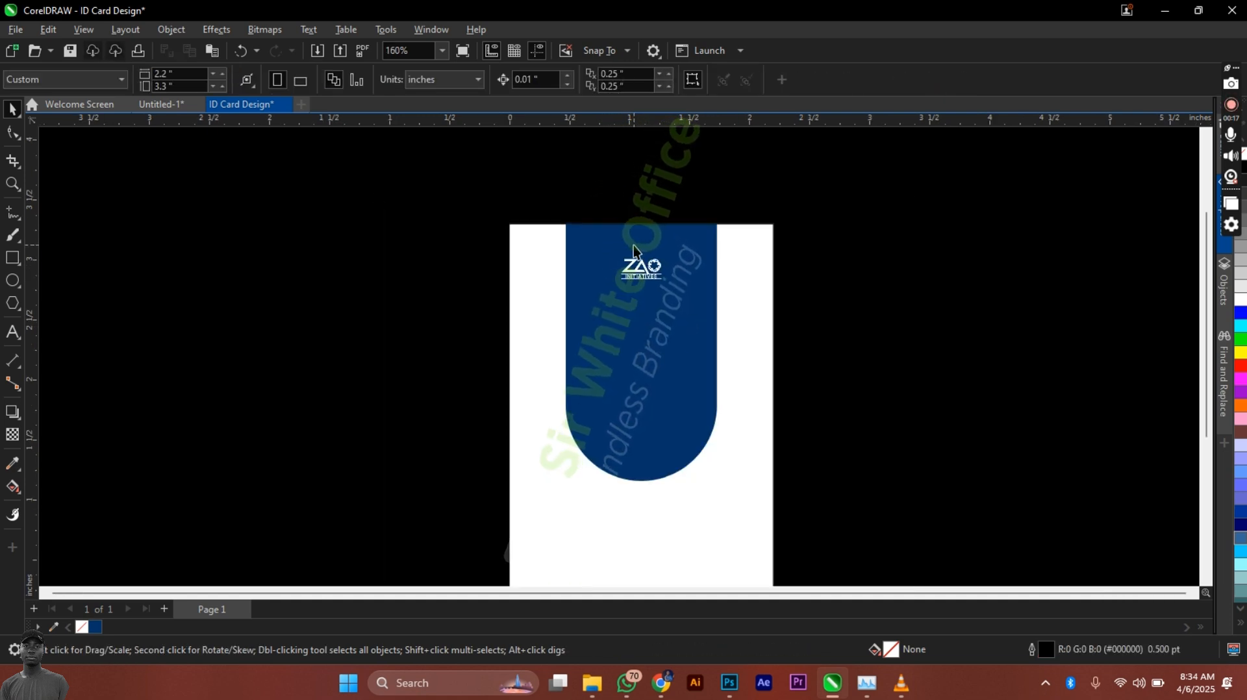
click(660, 278)
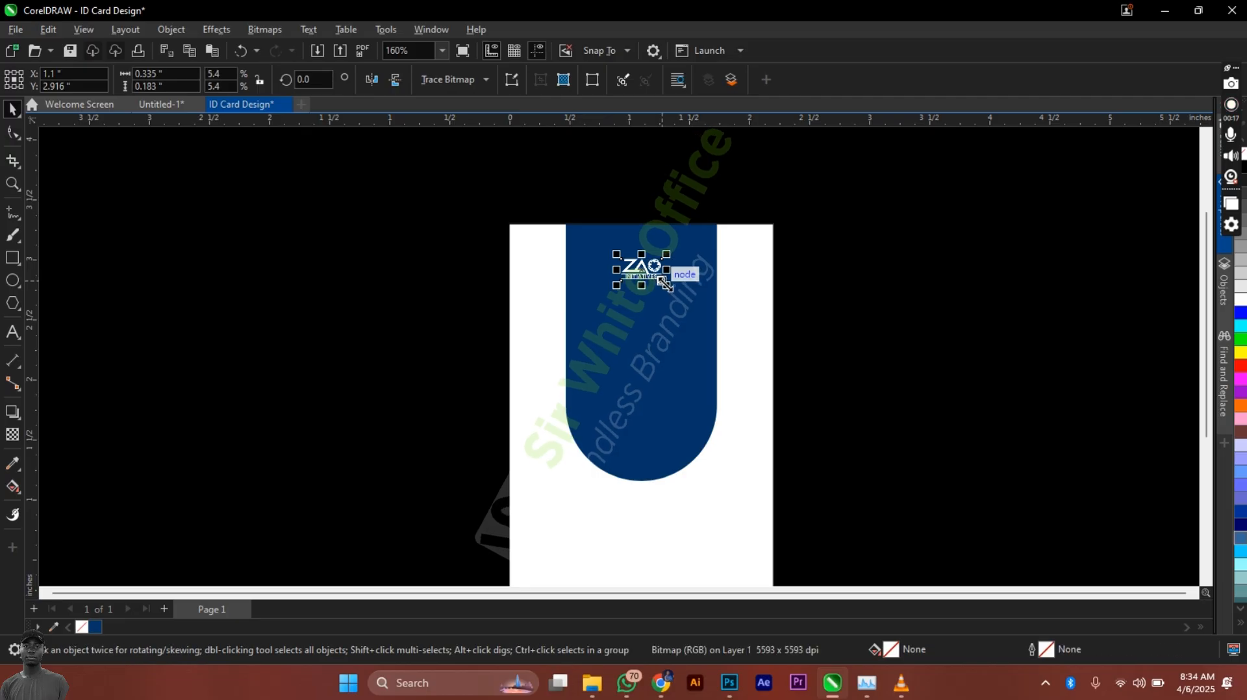
drag(667, 284, 685, 300)
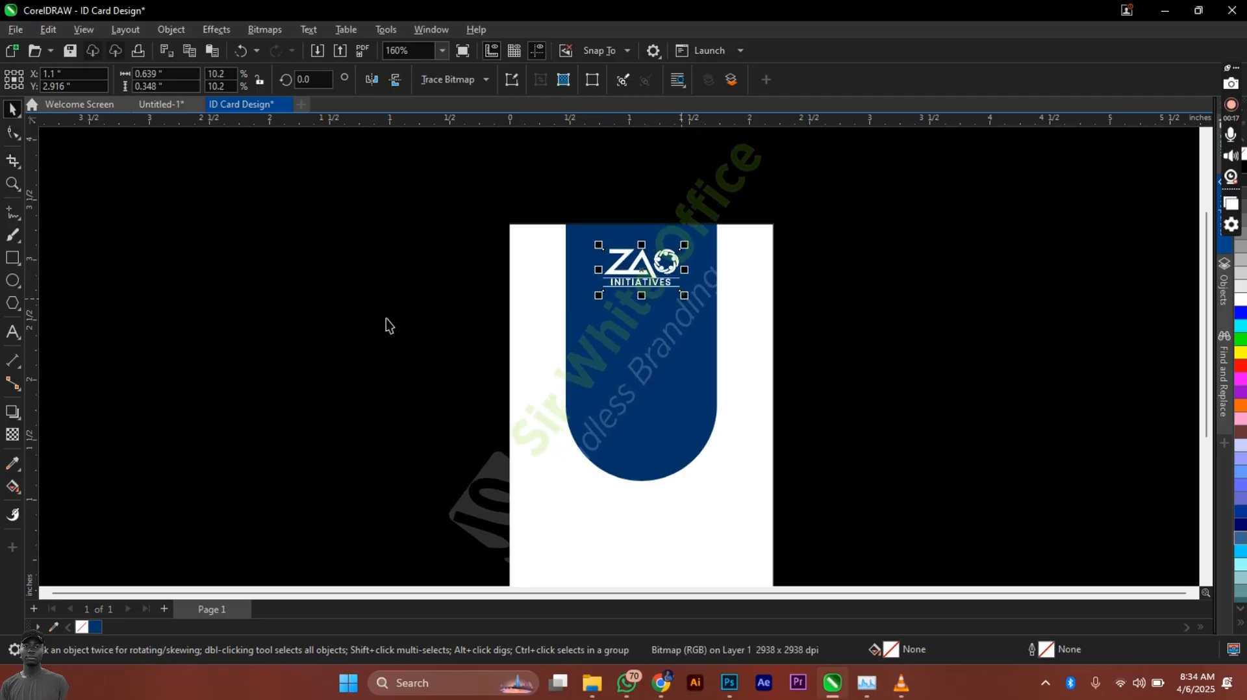
click(380, 361)
Step: Copy the circular portrait photo from Untitled-1 and paste it into ID Card Design
click(170, 105)
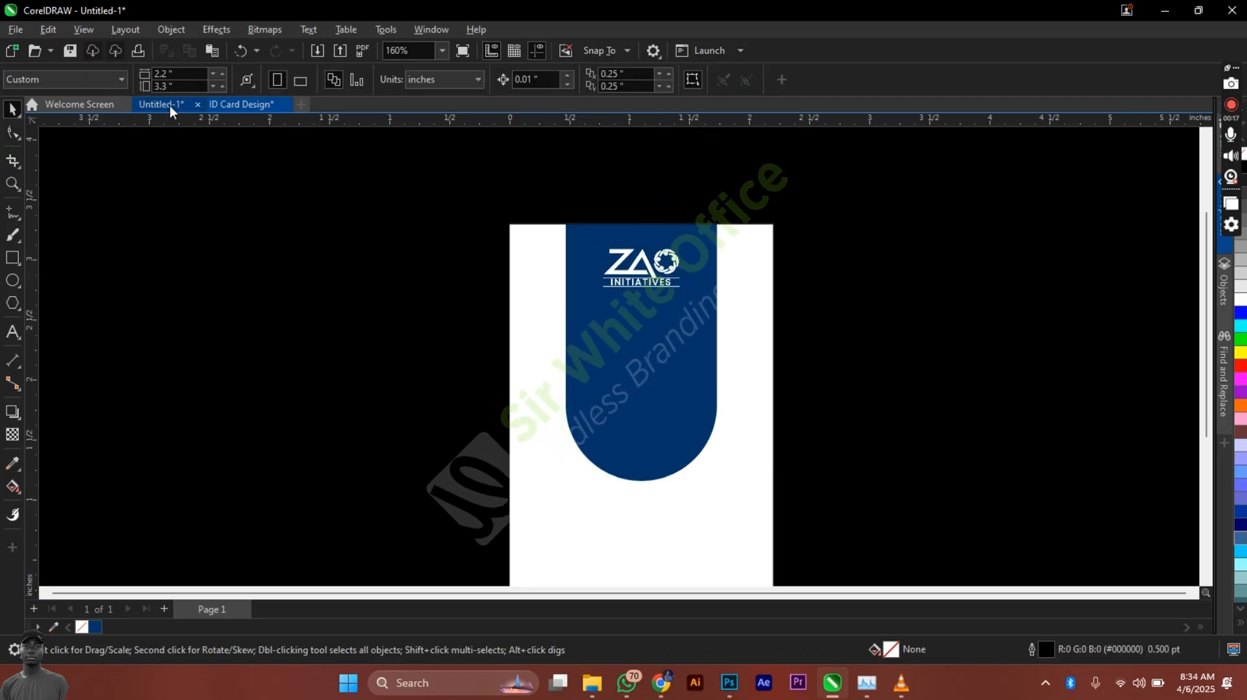
click(614, 311)
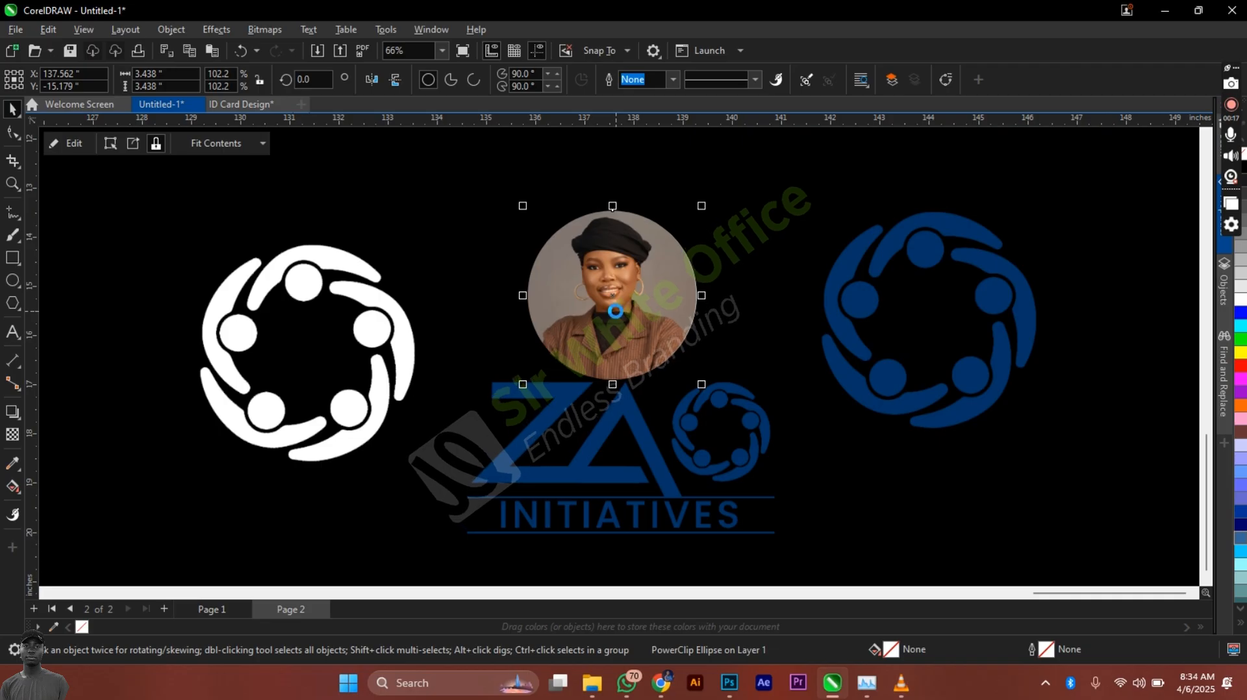
key(alt+Tab)
key(alt+shift+Tab)
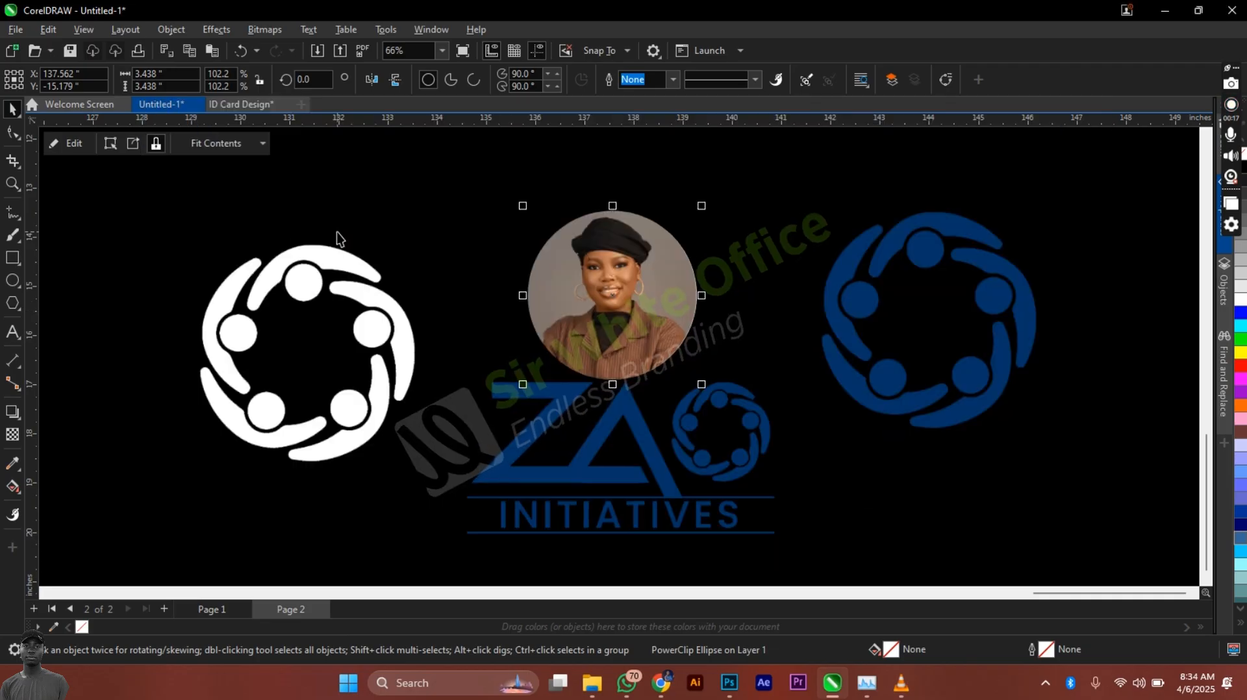
click(240, 104)
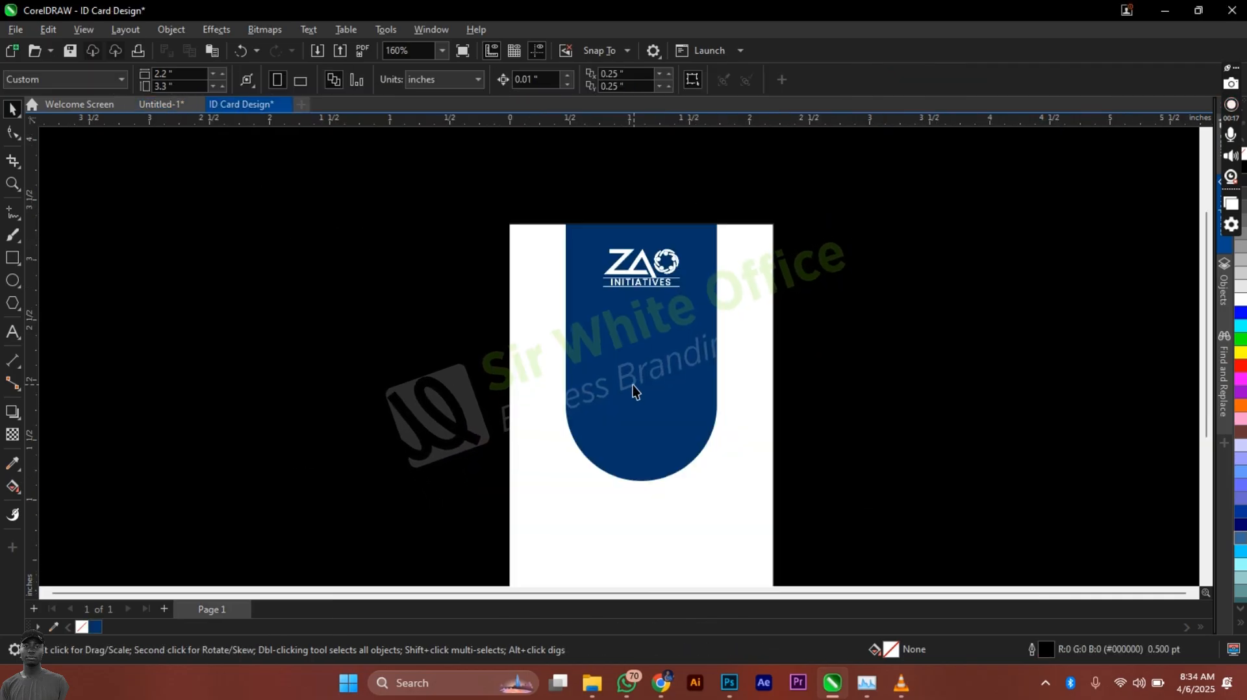
key(ctrl+v)
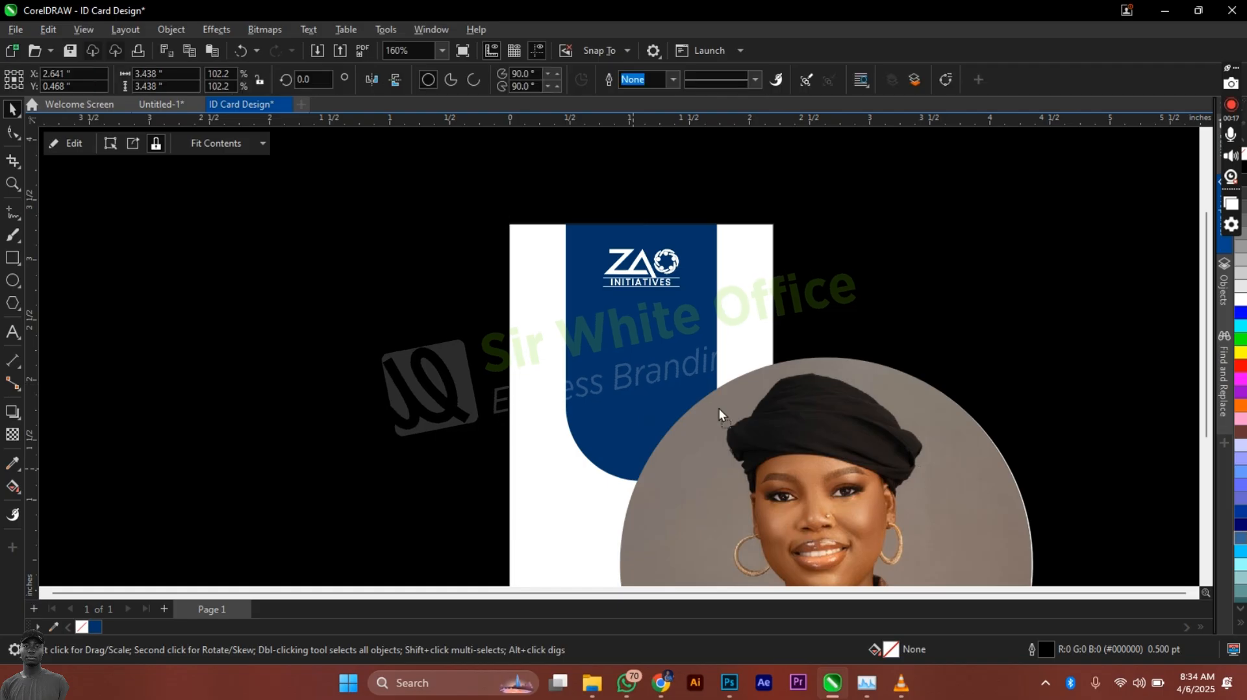
Step: Scale the photo to 1.291 x 1.291 in and centre it over the blue band's rounded end
drag(718, 412, 266, 226)
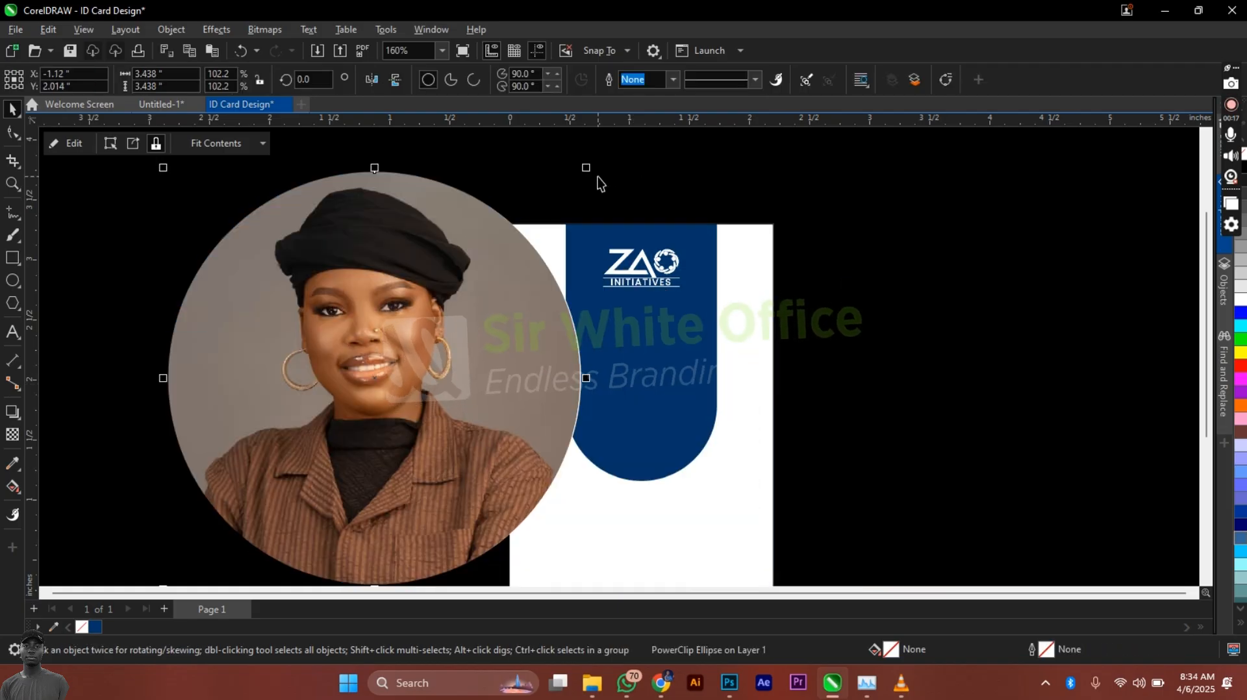
drag(586, 170, 328, 425)
drag(284, 487, 630, 411)
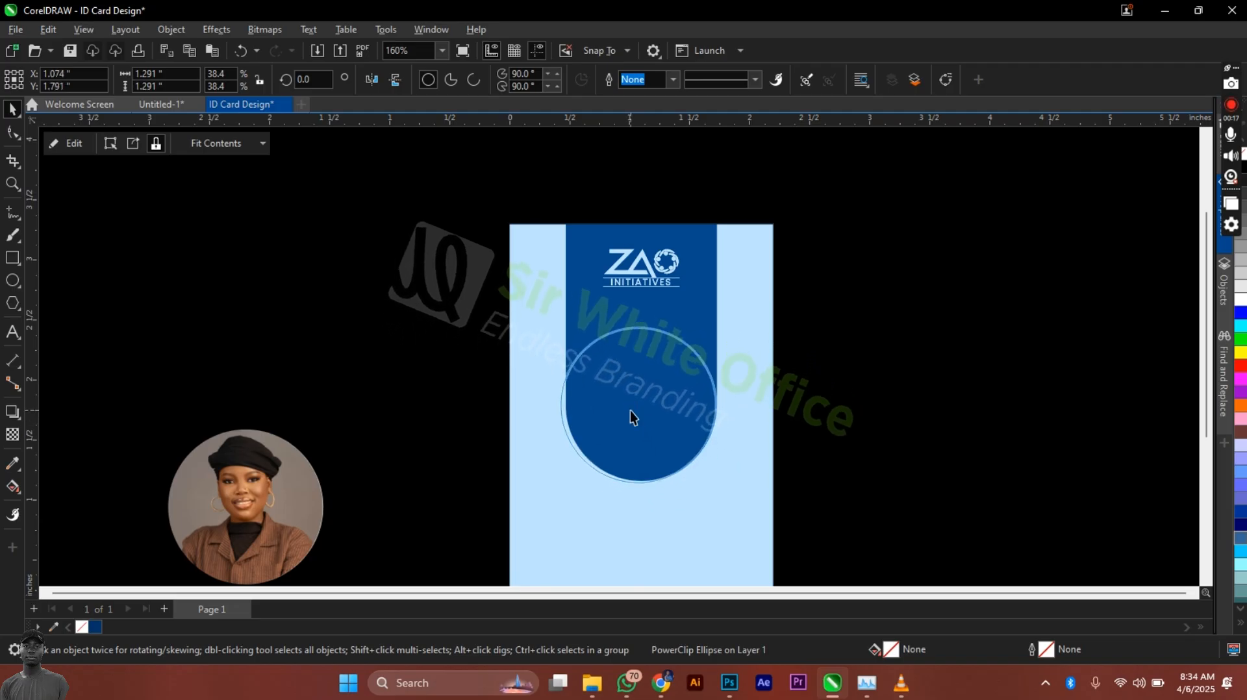
key(Right)
key(Right)
key(Right)
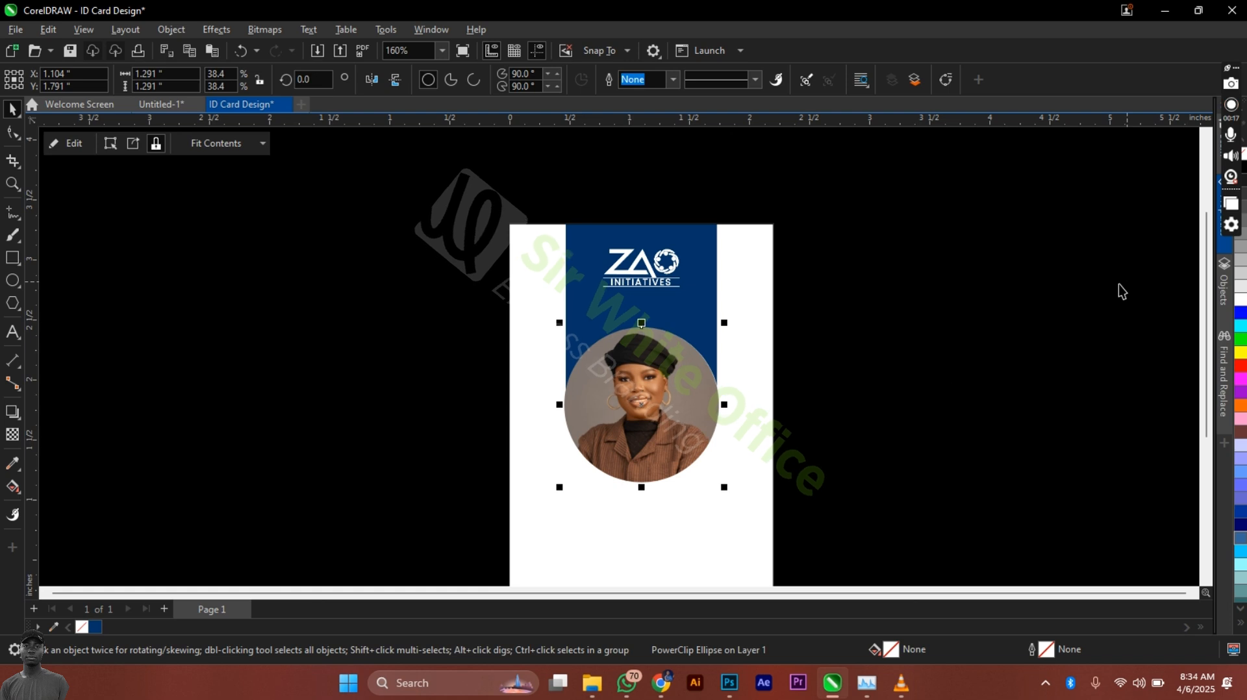
Step: Give the portrait circle a white 4.0 pt outline
right_click(1240, 301)
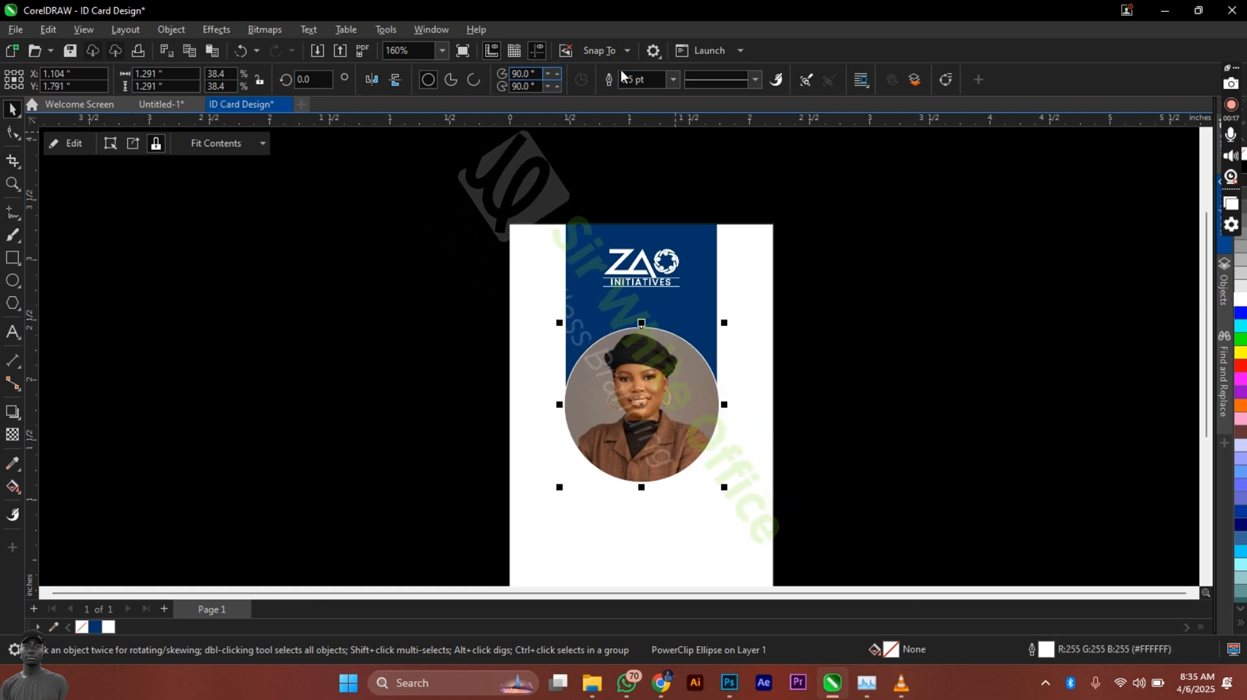
click(673, 80)
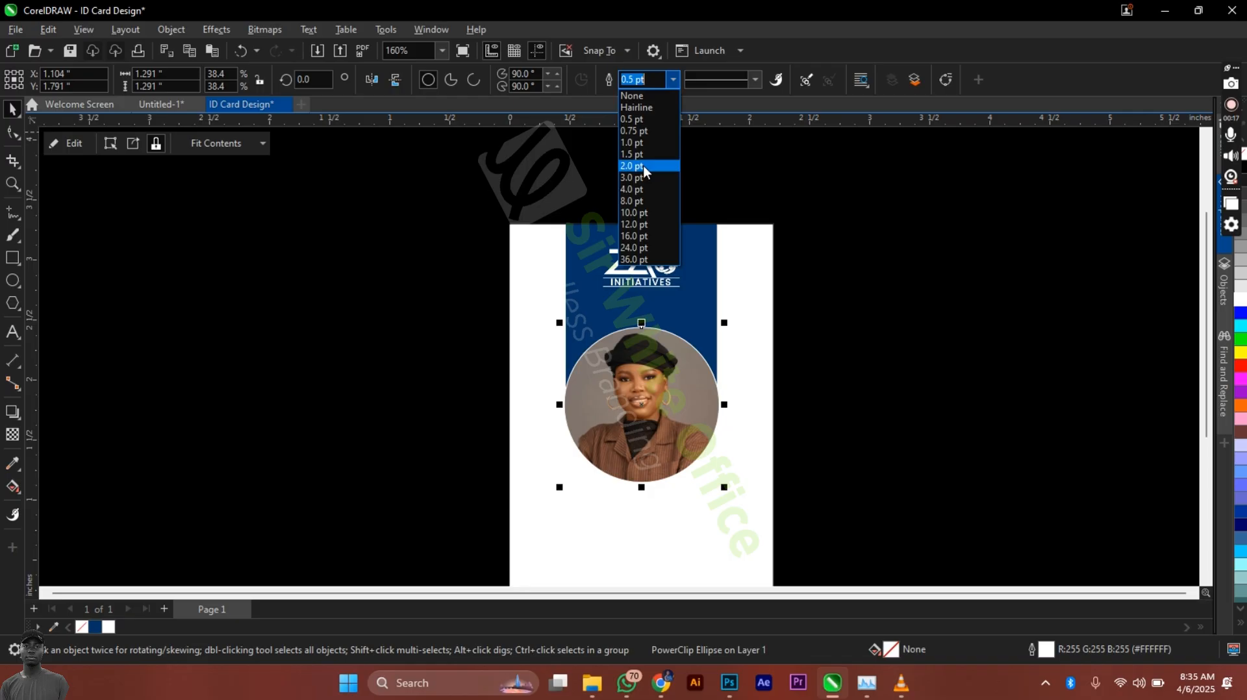
click(641, 201)
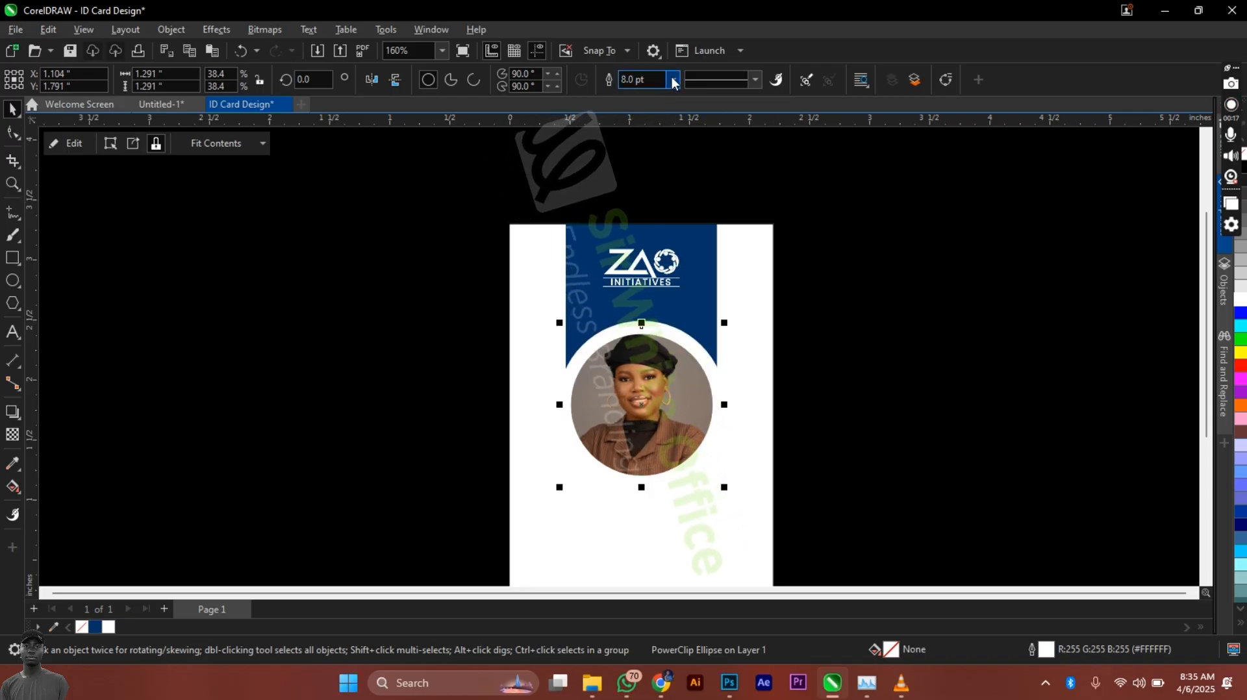
click(672, 79)
click(642, 189)
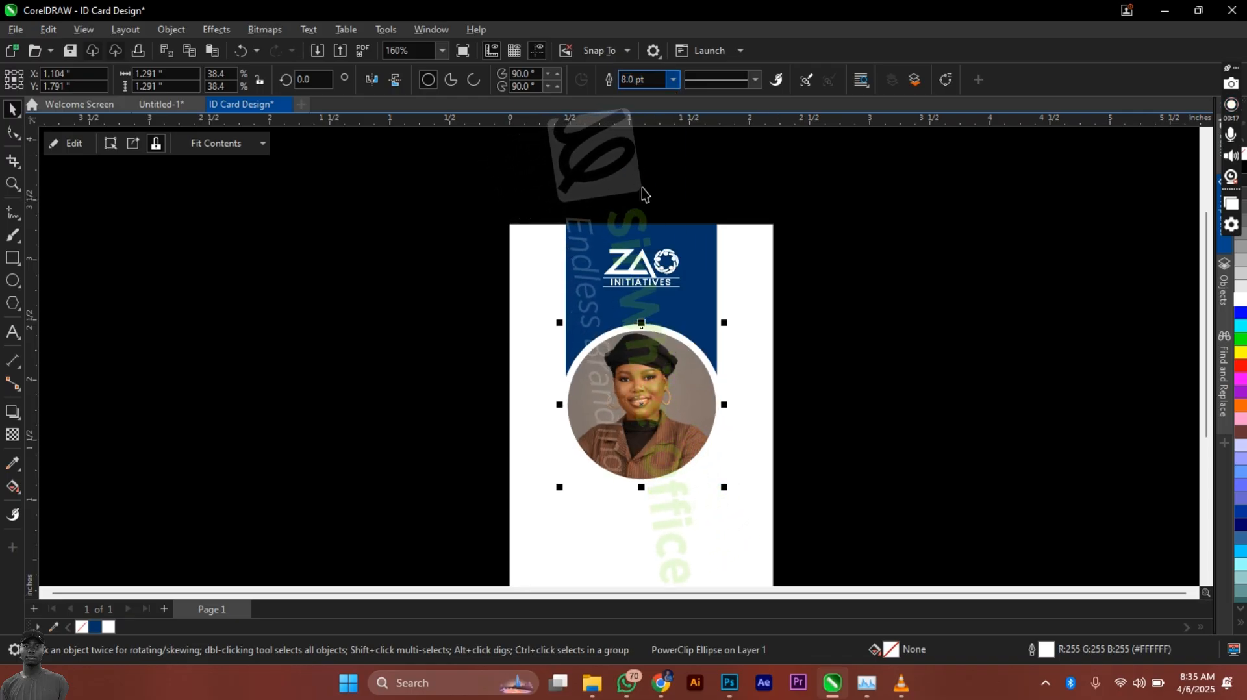
Step: Nudge the ZAO logo down slightly in the header and fit the whole card in view
scroll(639, 285, up, 1)
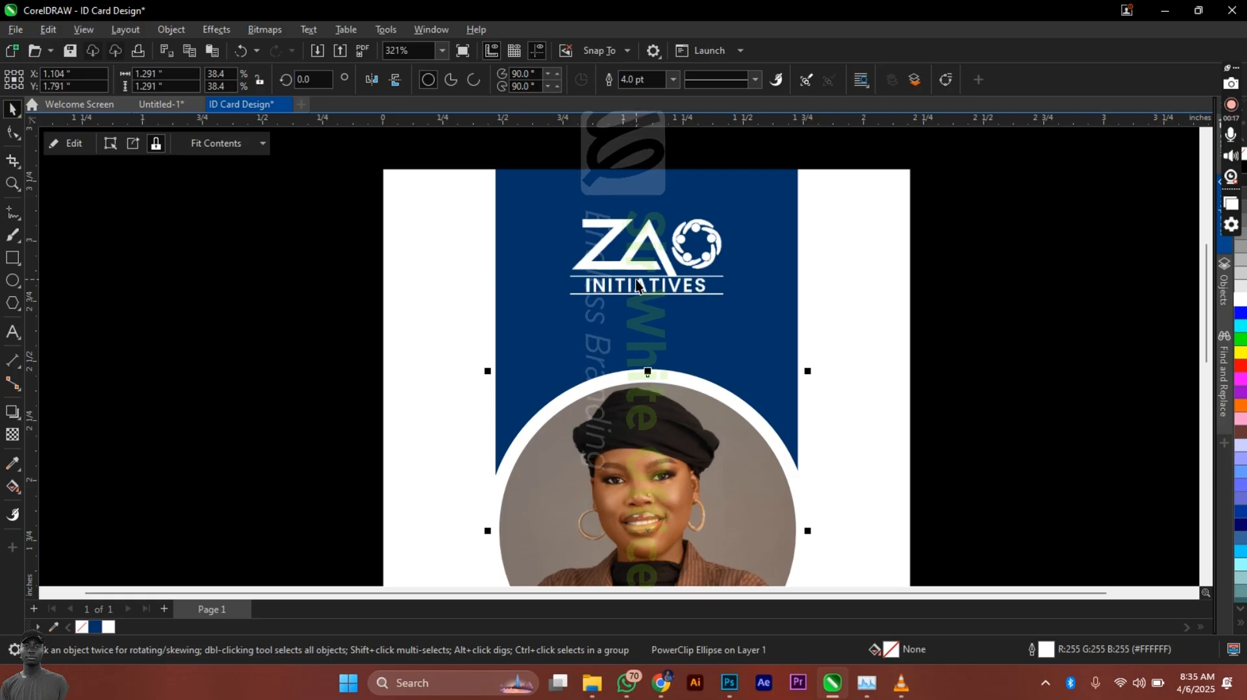
click(629, 269)
key(Down)
key(Down)
key(Down)
key(Down)
key(Down)
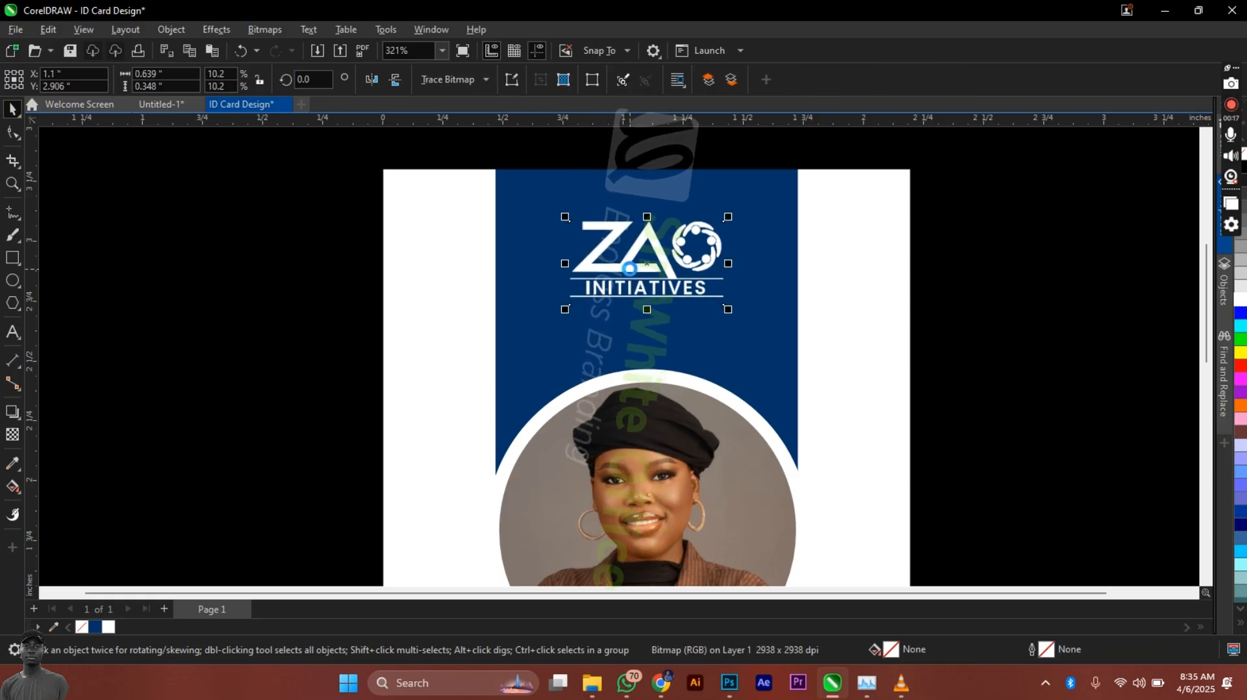
click(964, 313)
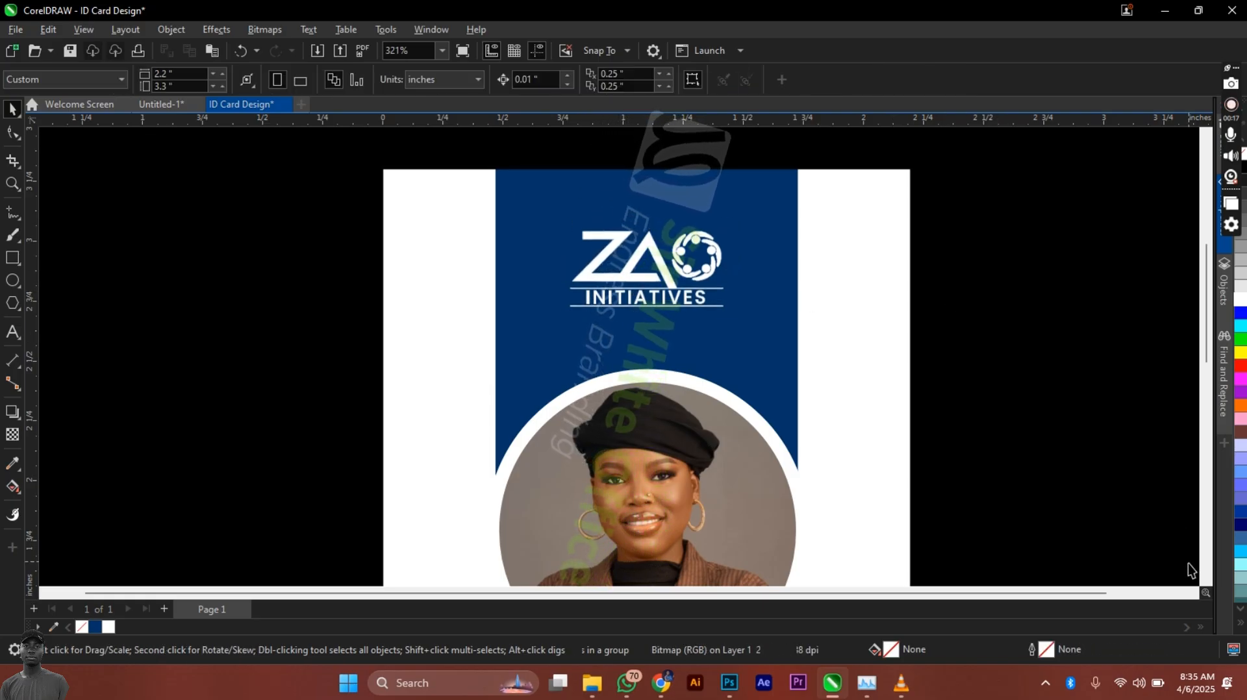
scroll(1206, 583, down, 5)
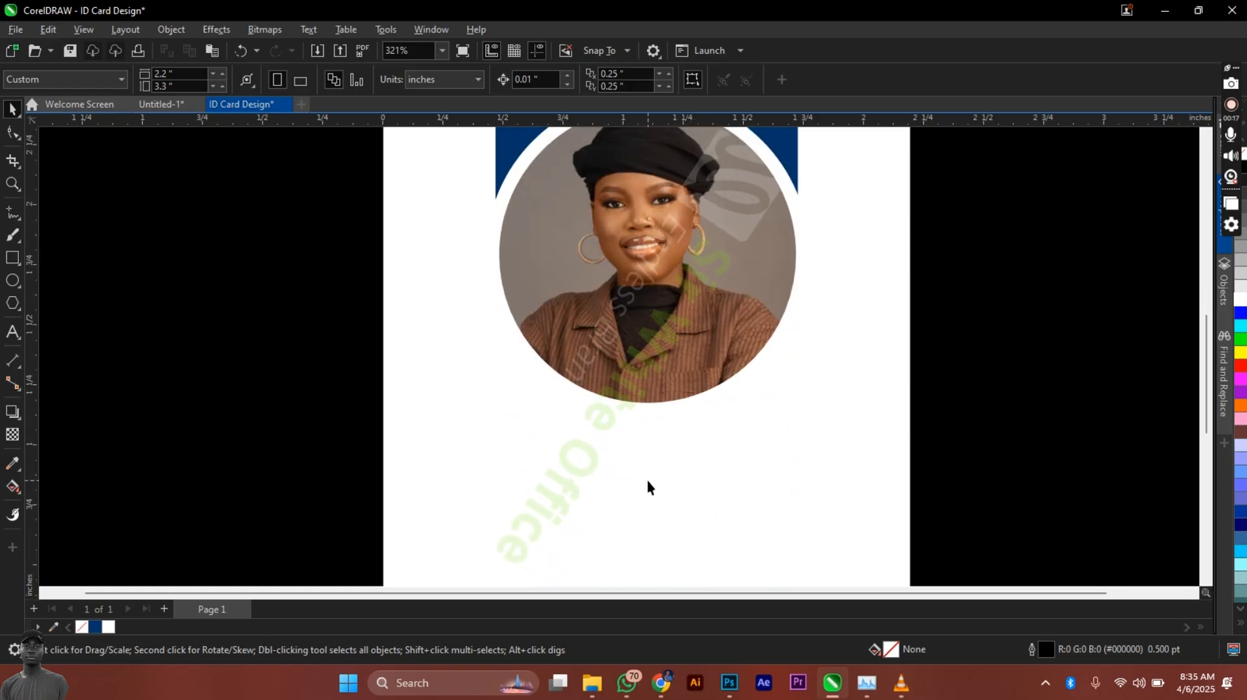
key(shift+F4)
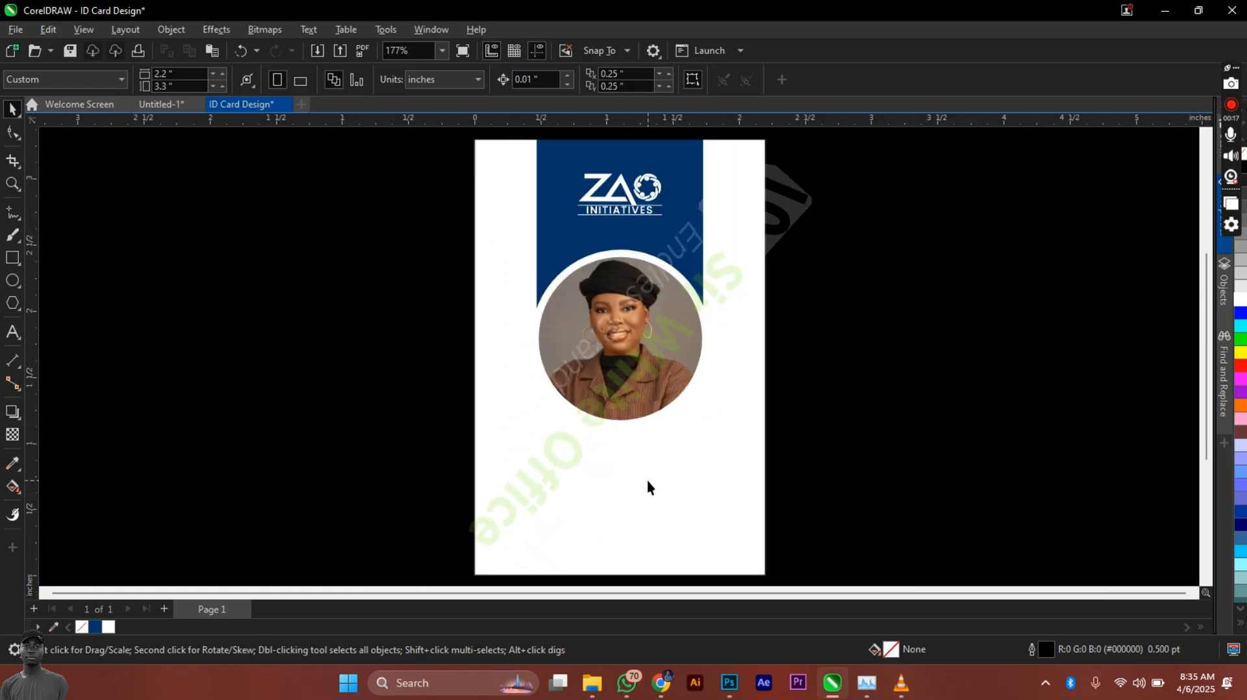
Step: Type the cardholder's full name in Arial below the photo and scale it to 15.91 pt
click(12, 332)
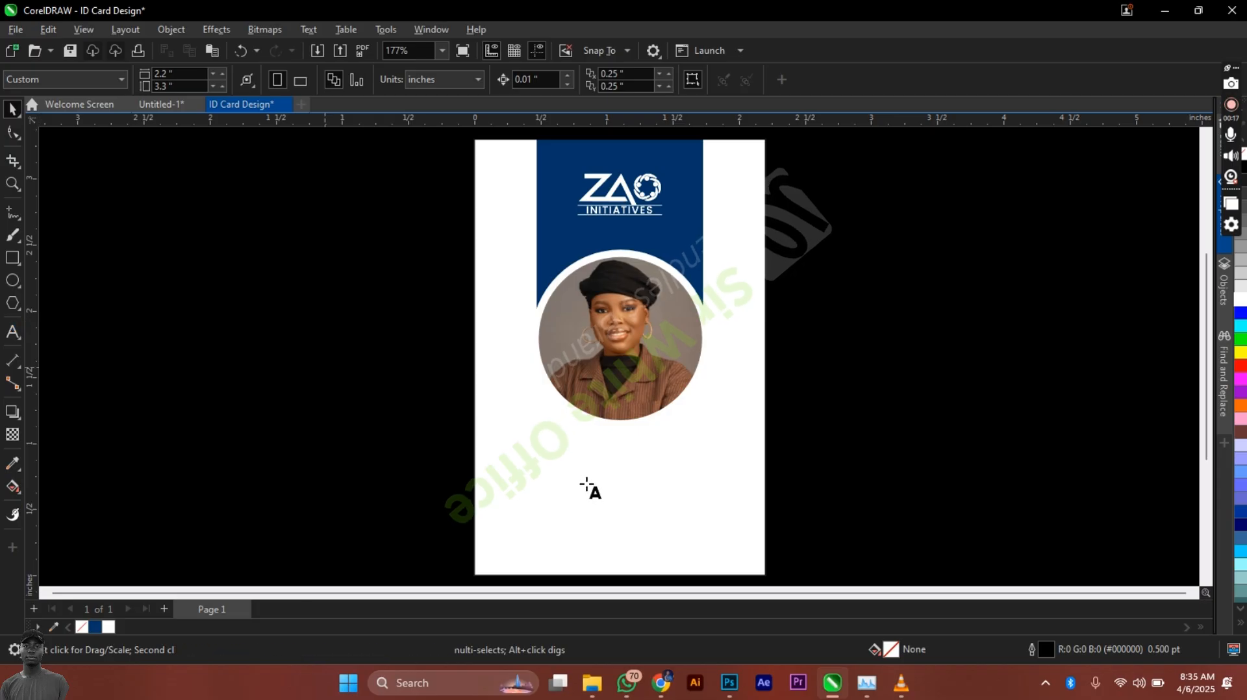
click(523, 455)
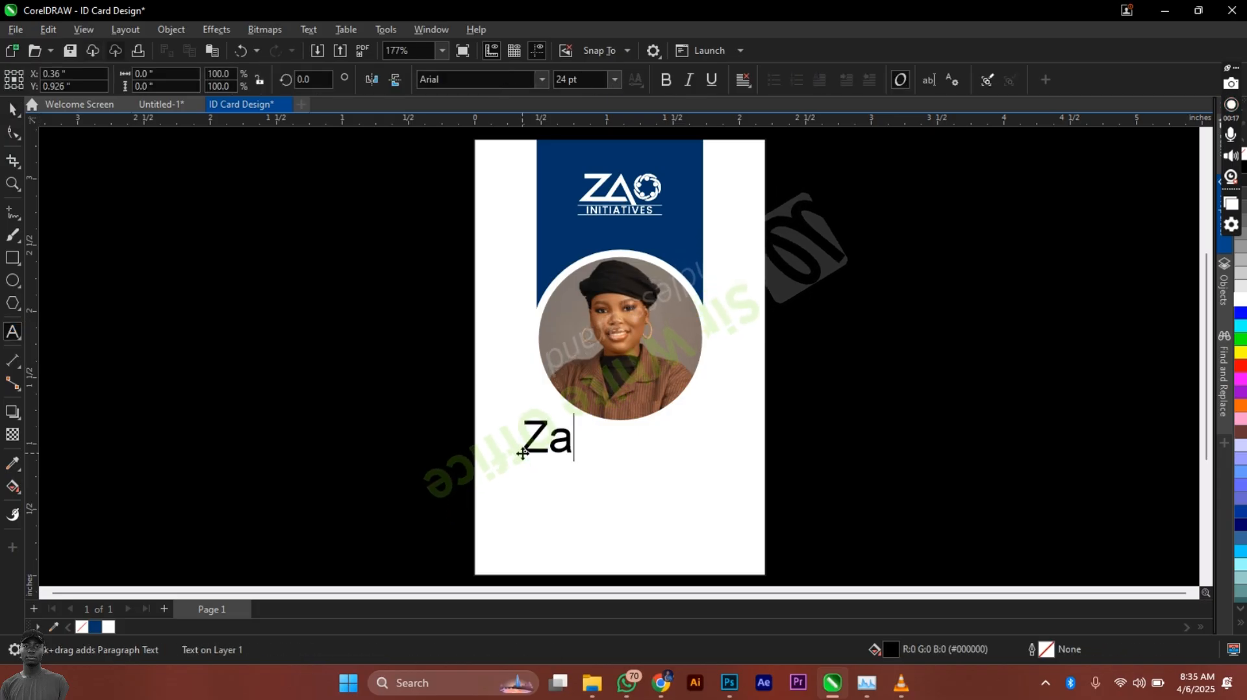
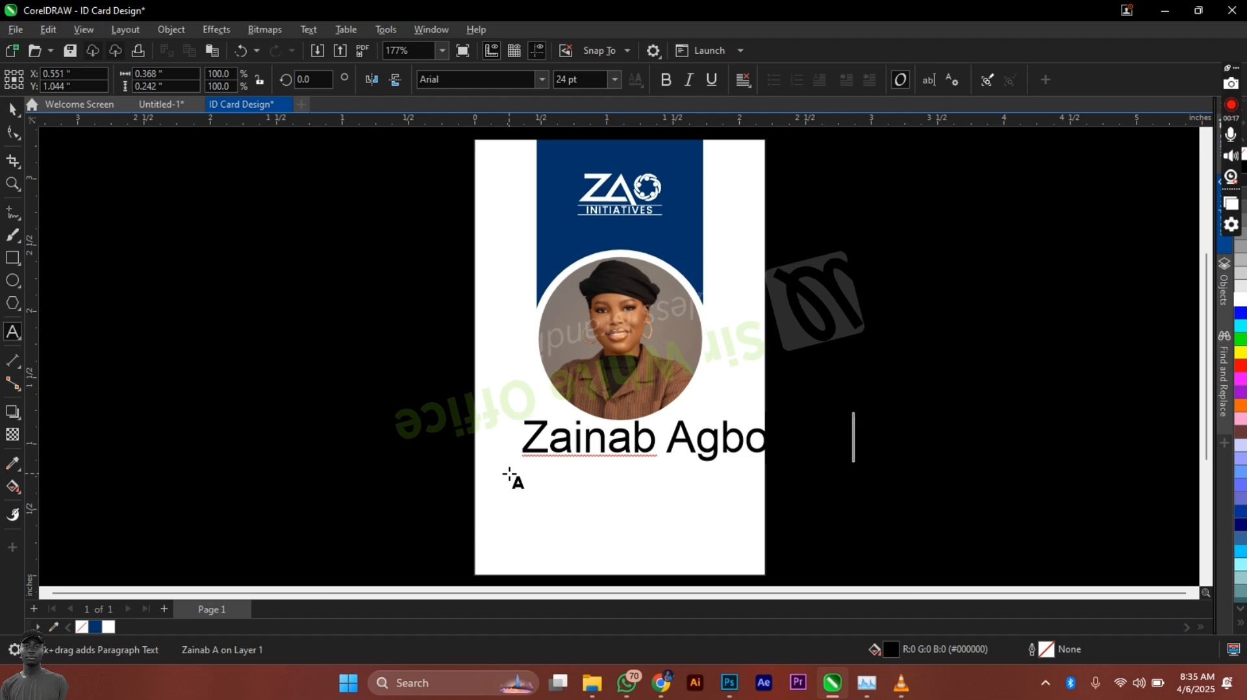
key(ctrl+space)
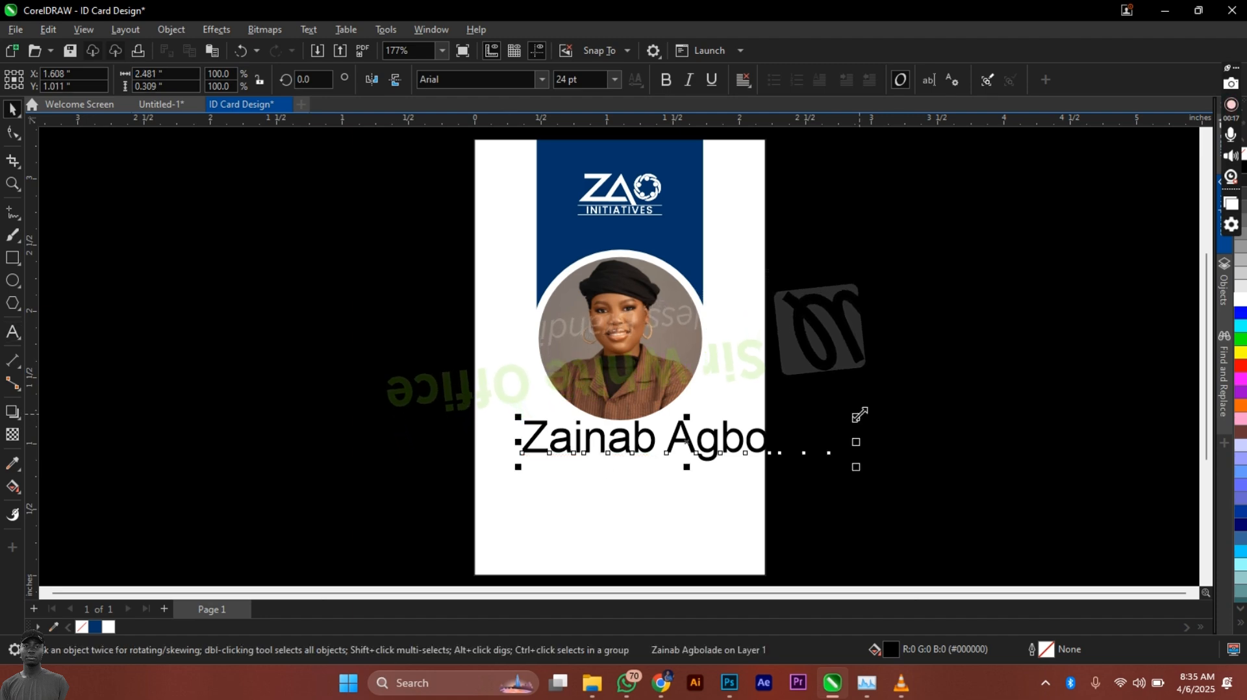
drag(859, 414, 747, 334)
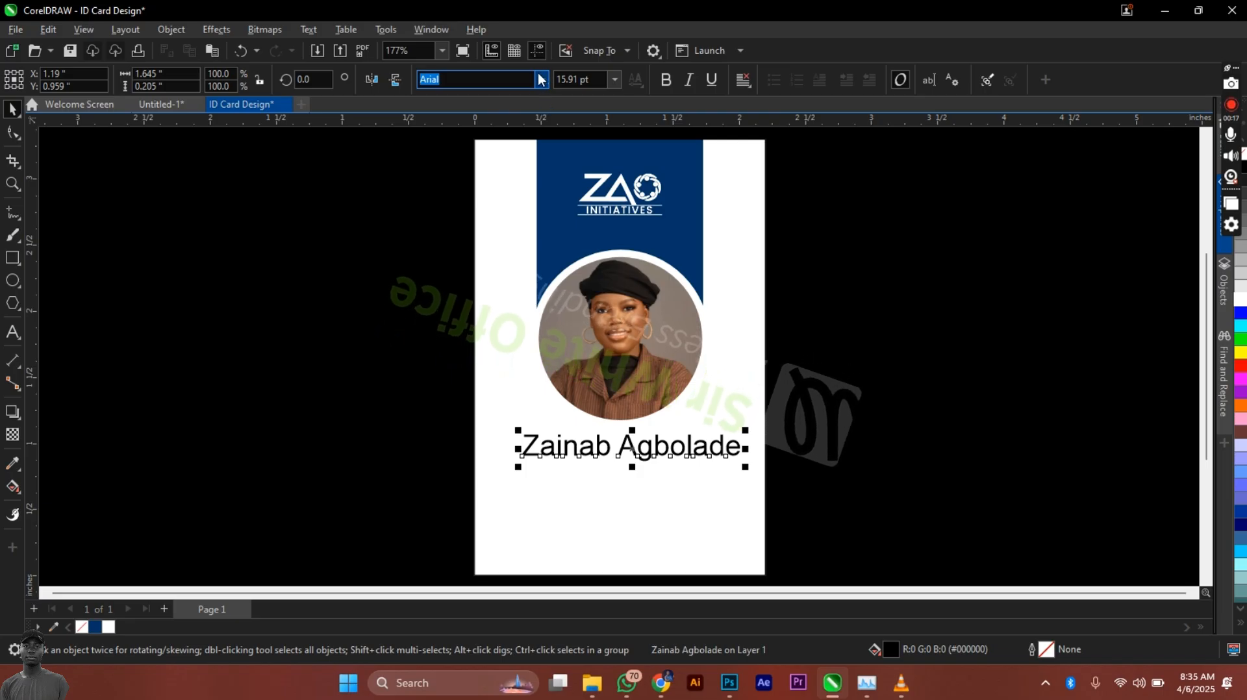
Step: Change the name's font to Sora ExtraBold
click(495, 80)
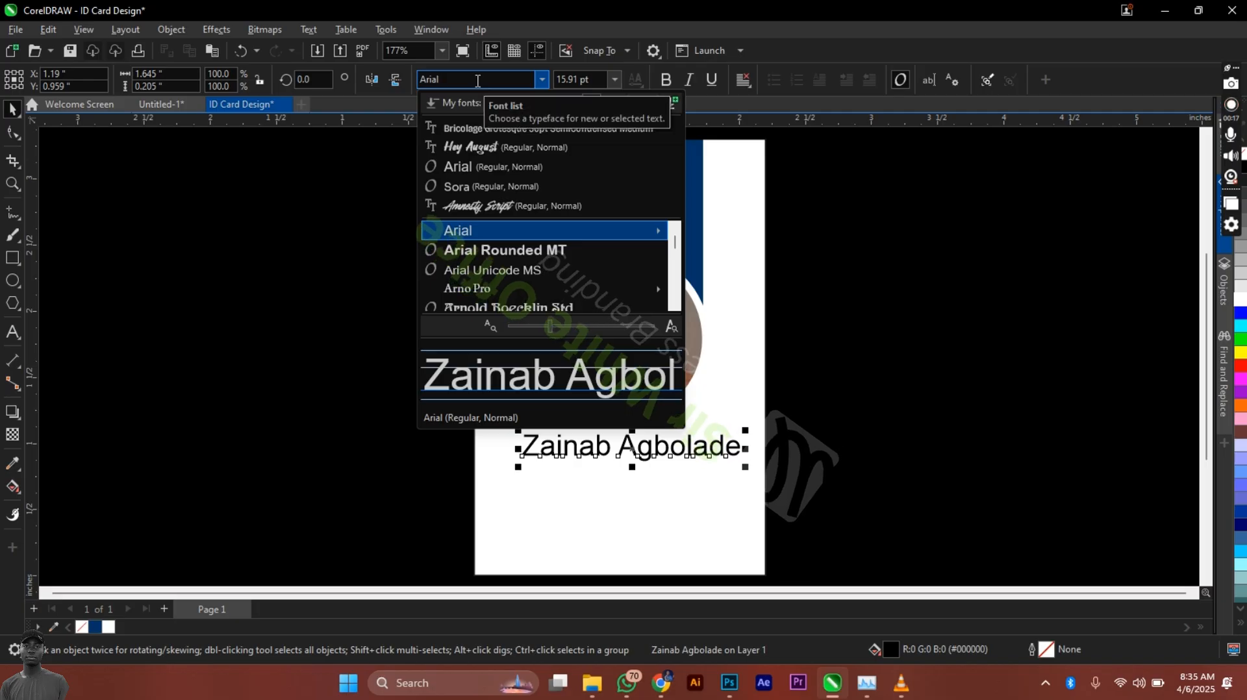
text(Sora)
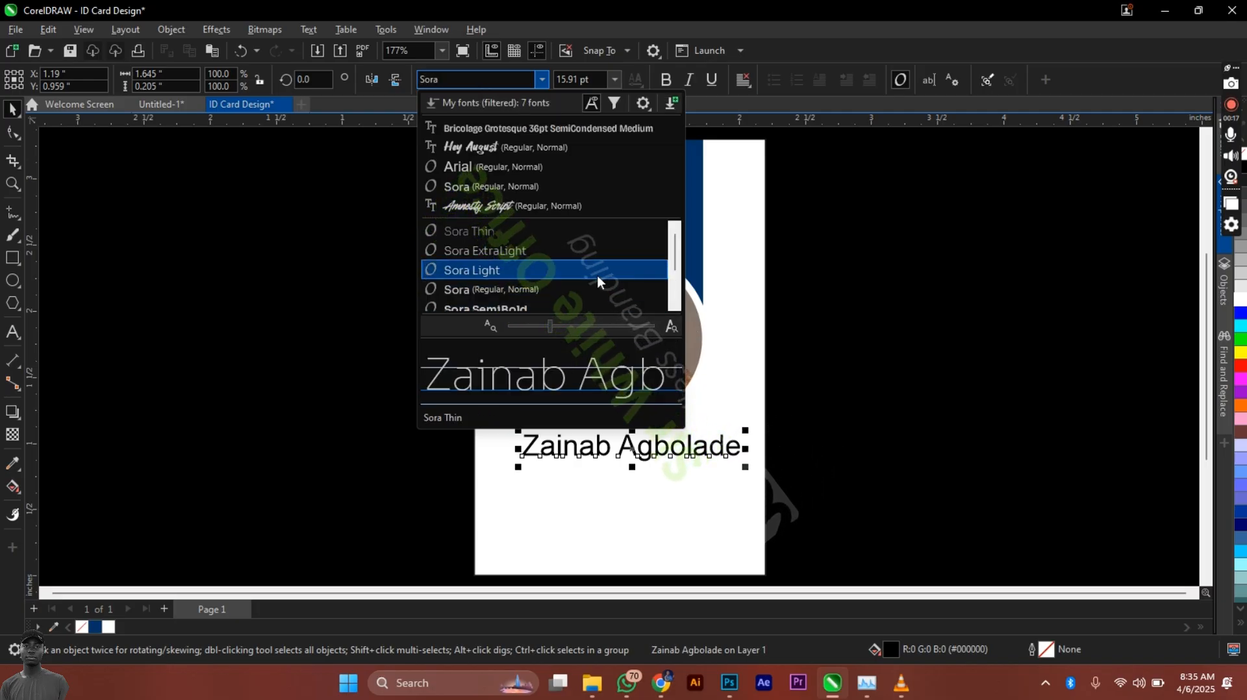
click(611, 307)
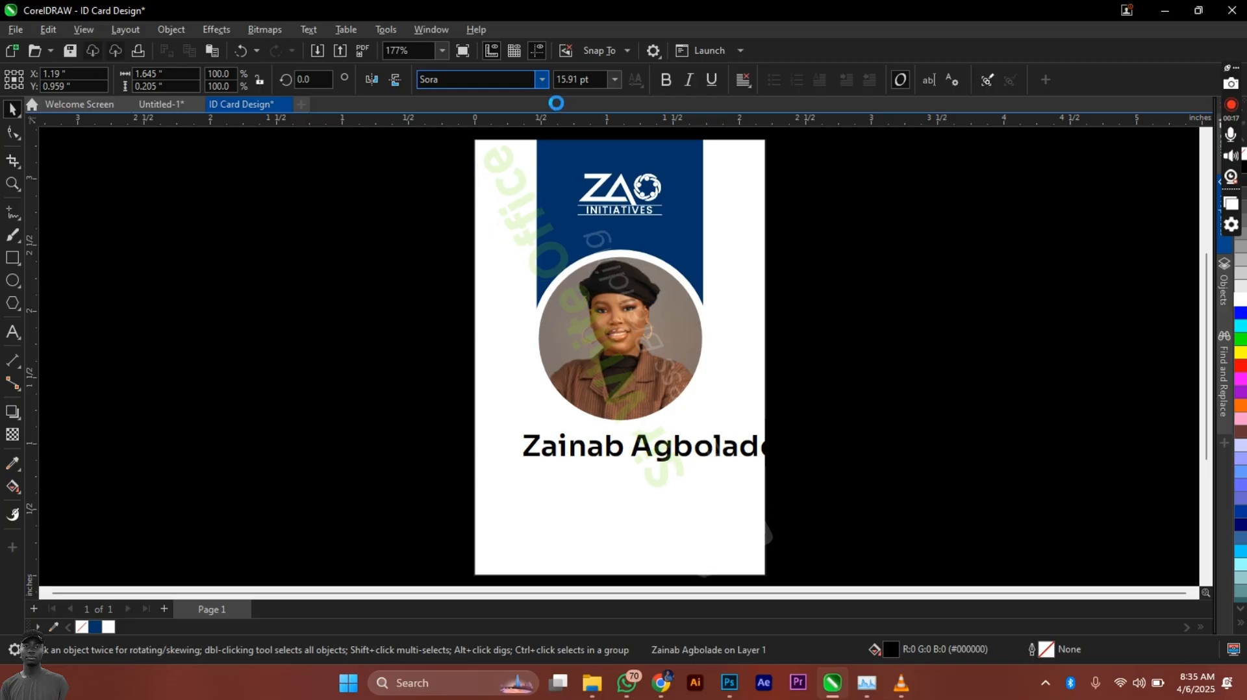
click(541, 79)
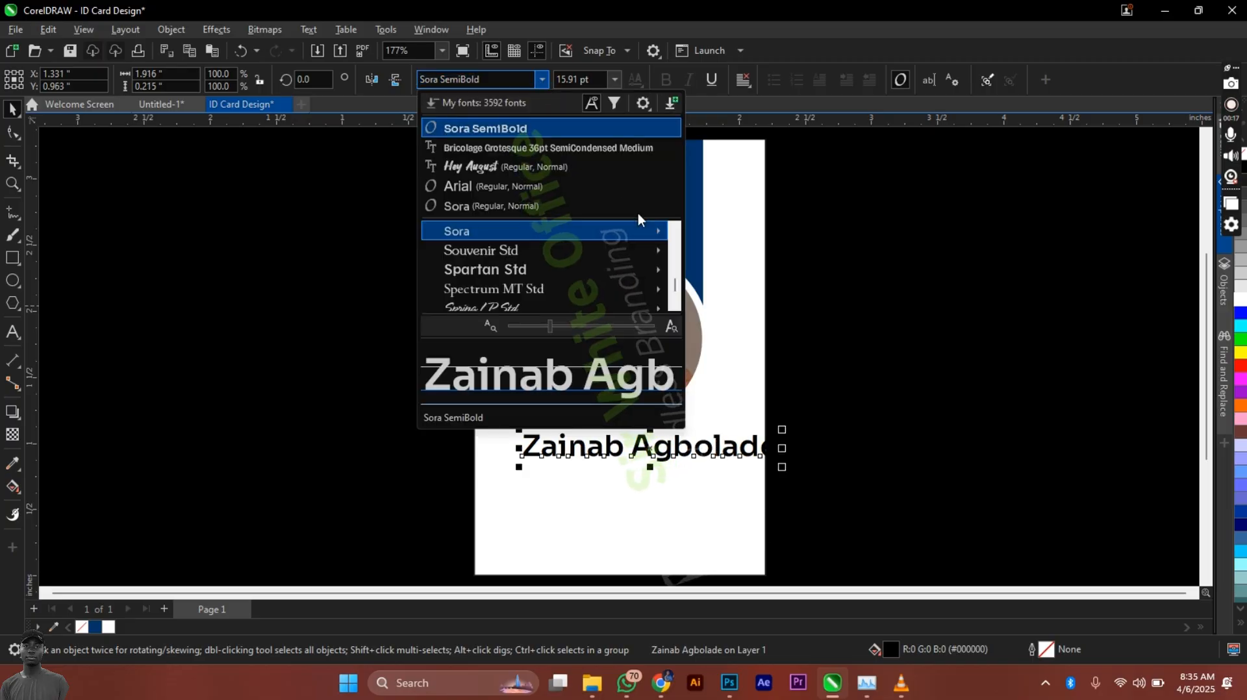
mouse_move(655, 238)
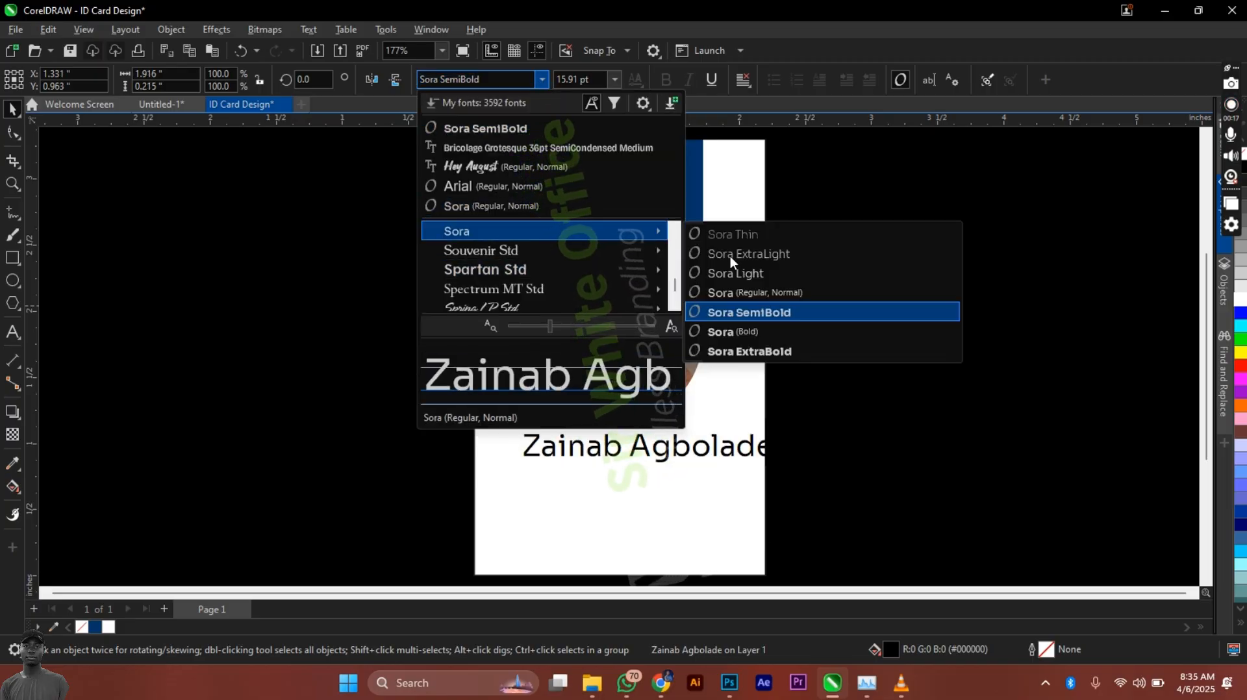
click(768, 356)
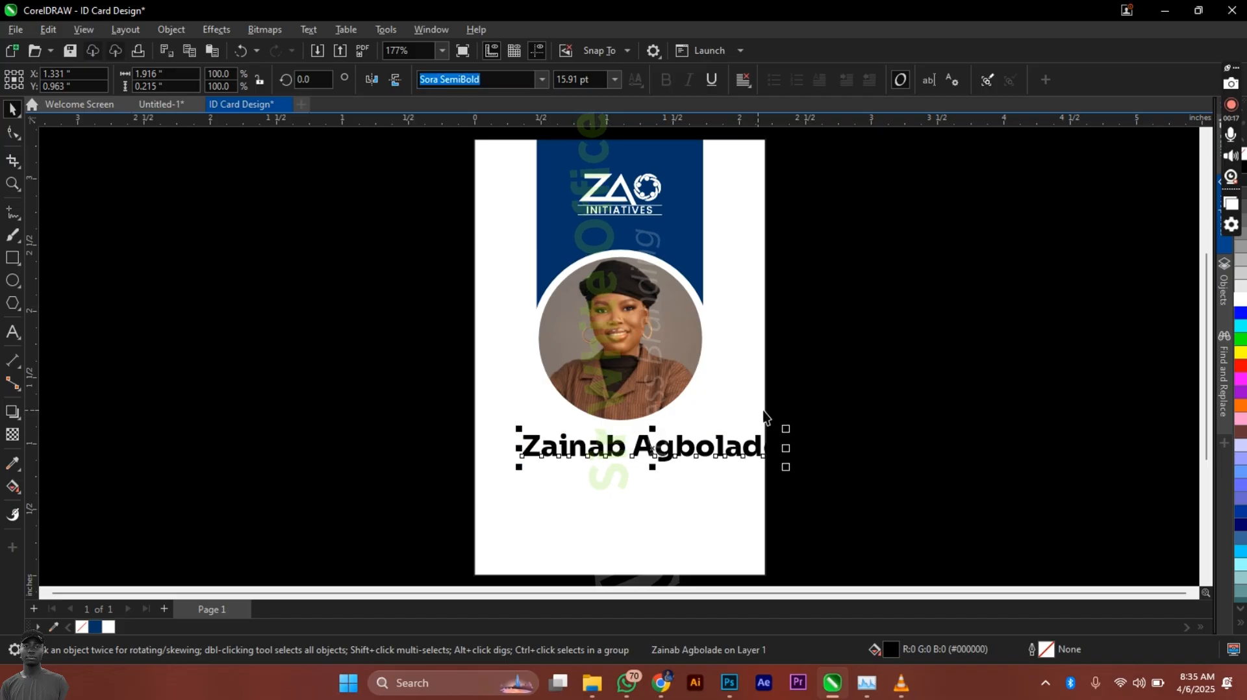
Step: Shrink the name to about 11.68 pt so it fits the card width
drag(785, 430, 718, 390)
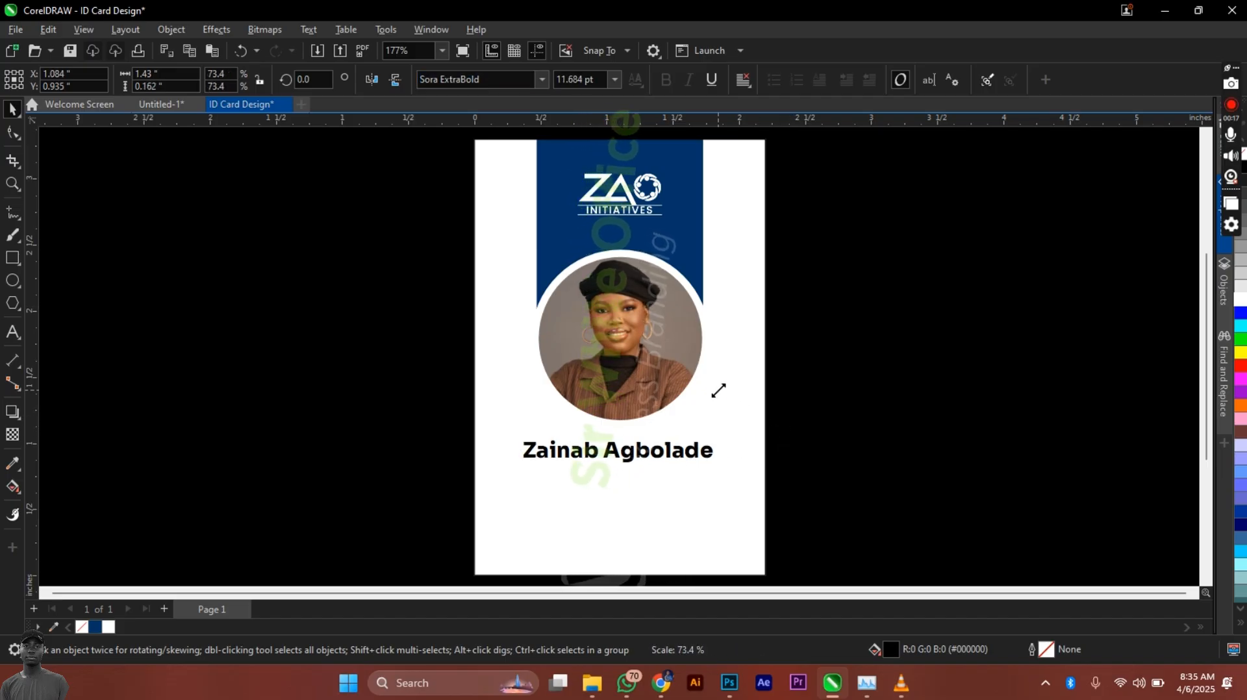
click(699, 397)
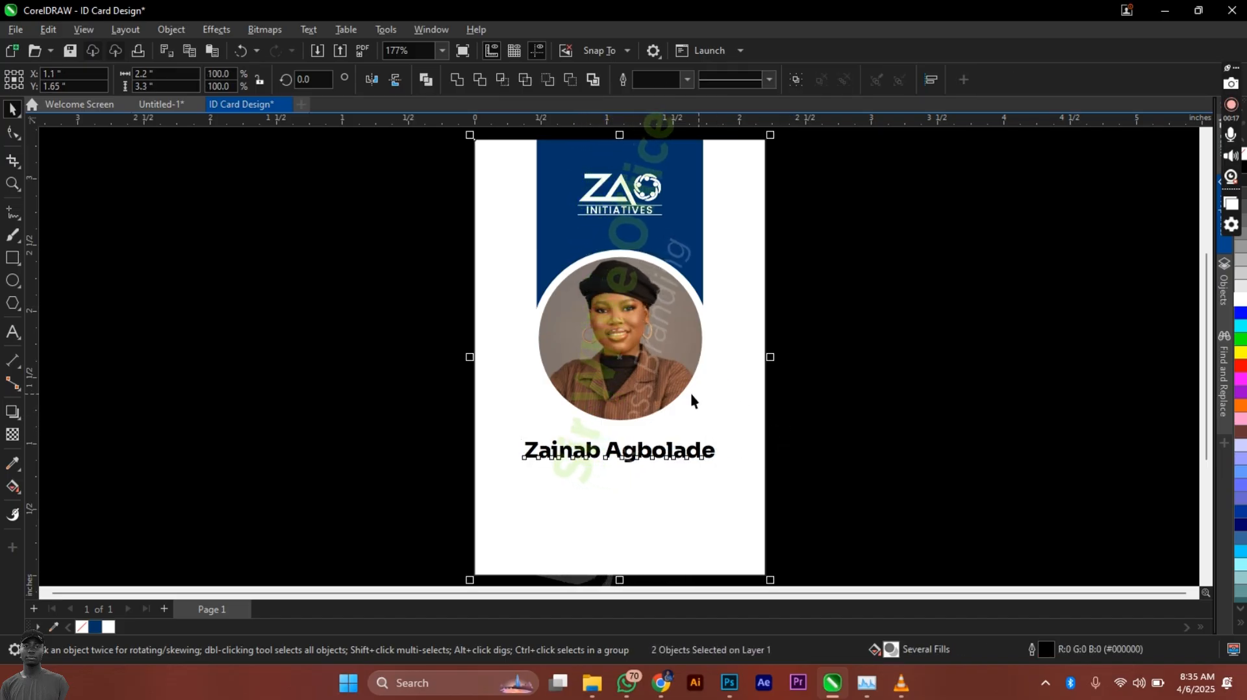
click(909, 451)
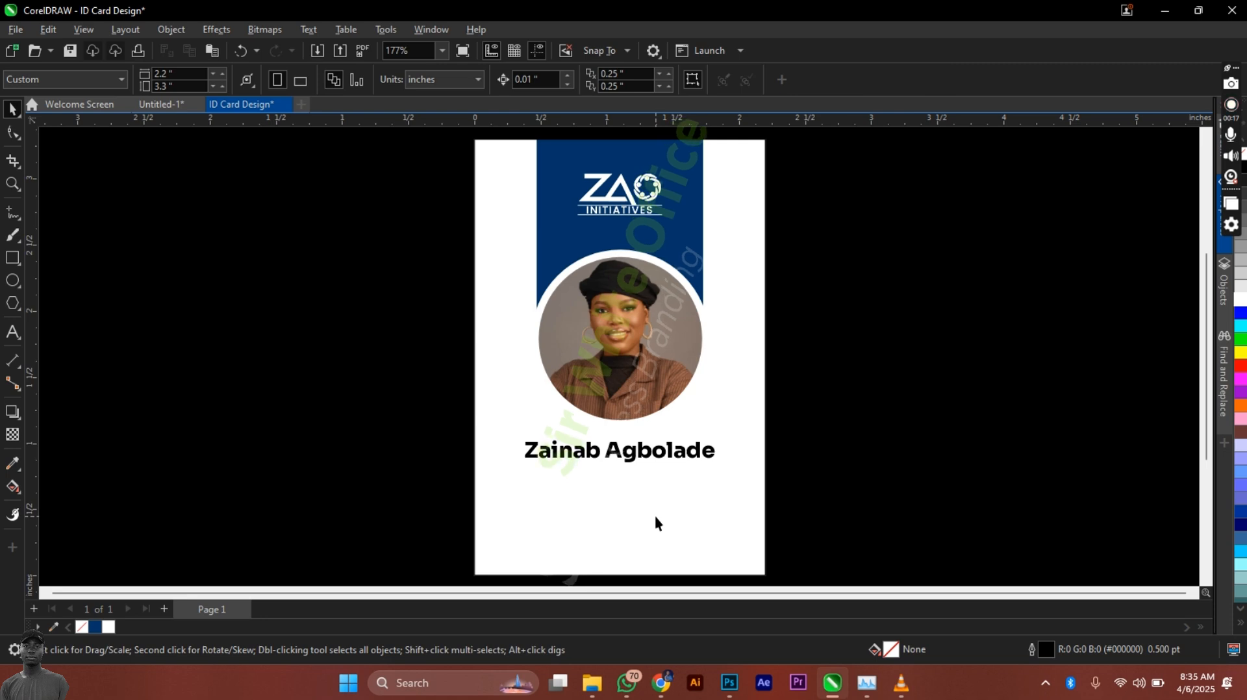
scroll(655, 516, up, 2)
Step: Duplicate the name just below itself and retype the copy as 'Executive Director'
drag(625, 388, 626, 430)
click(626, 431)
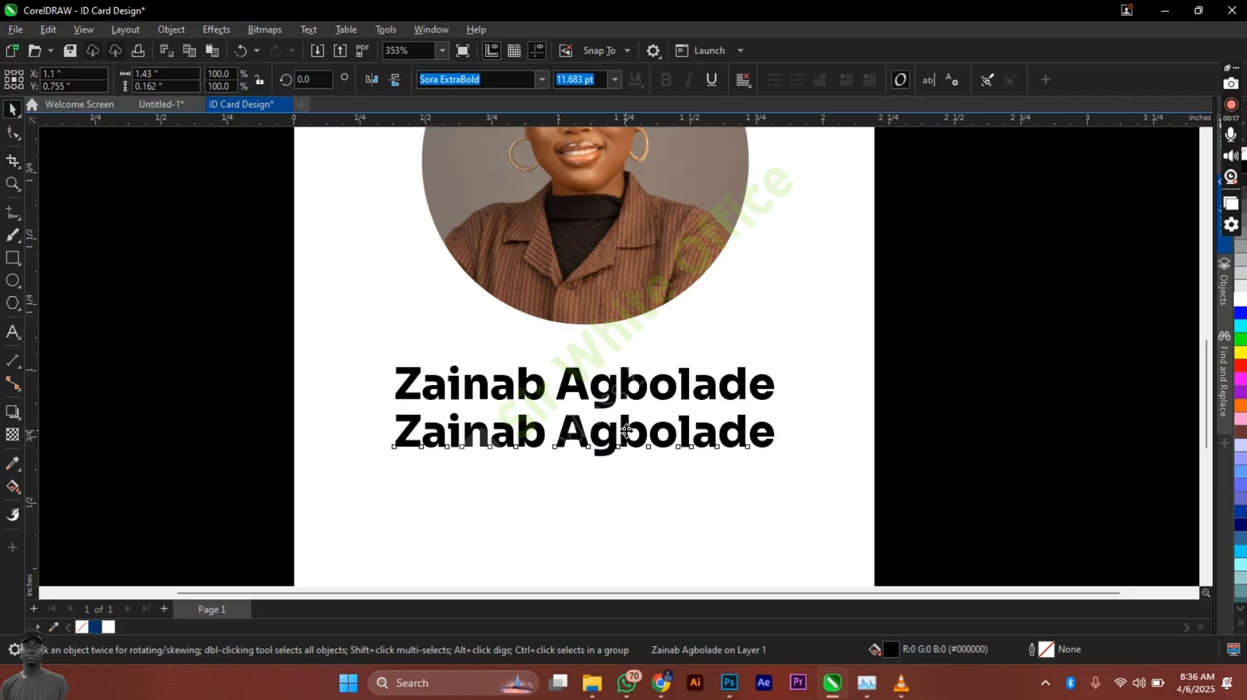
key(ctrl+a)
text(Ex)
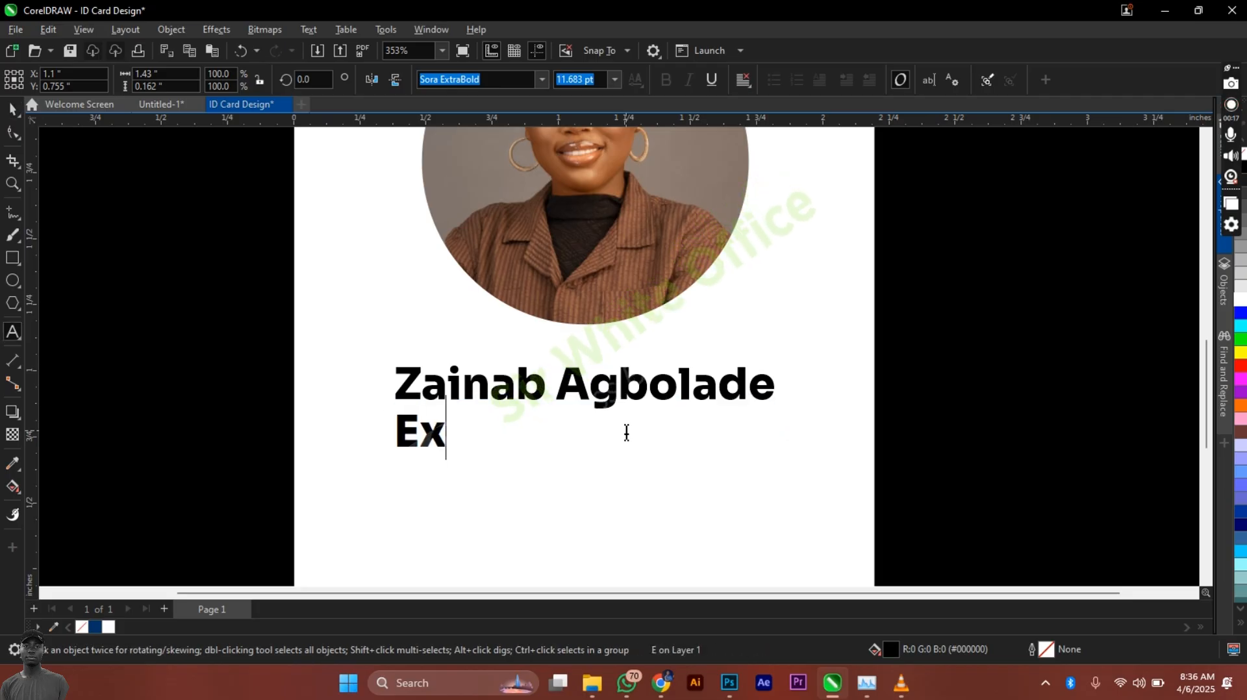
text(c)
key(BackSpace)
text(e)
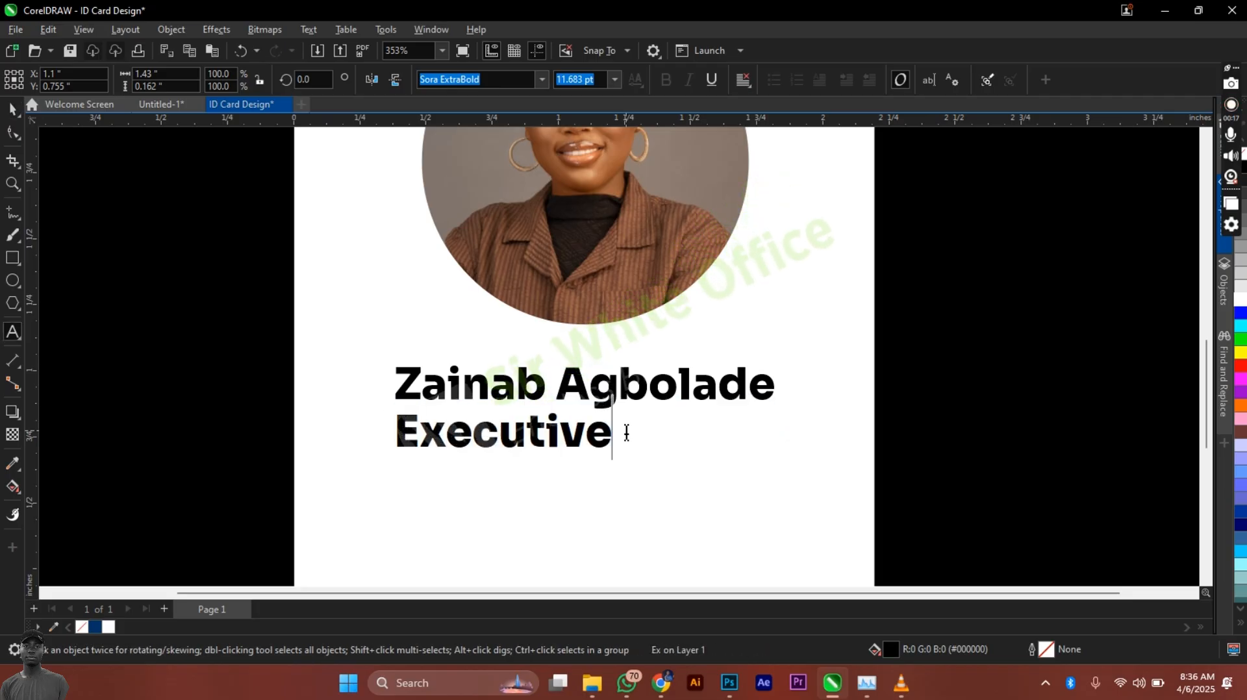
text(cutive Dire)
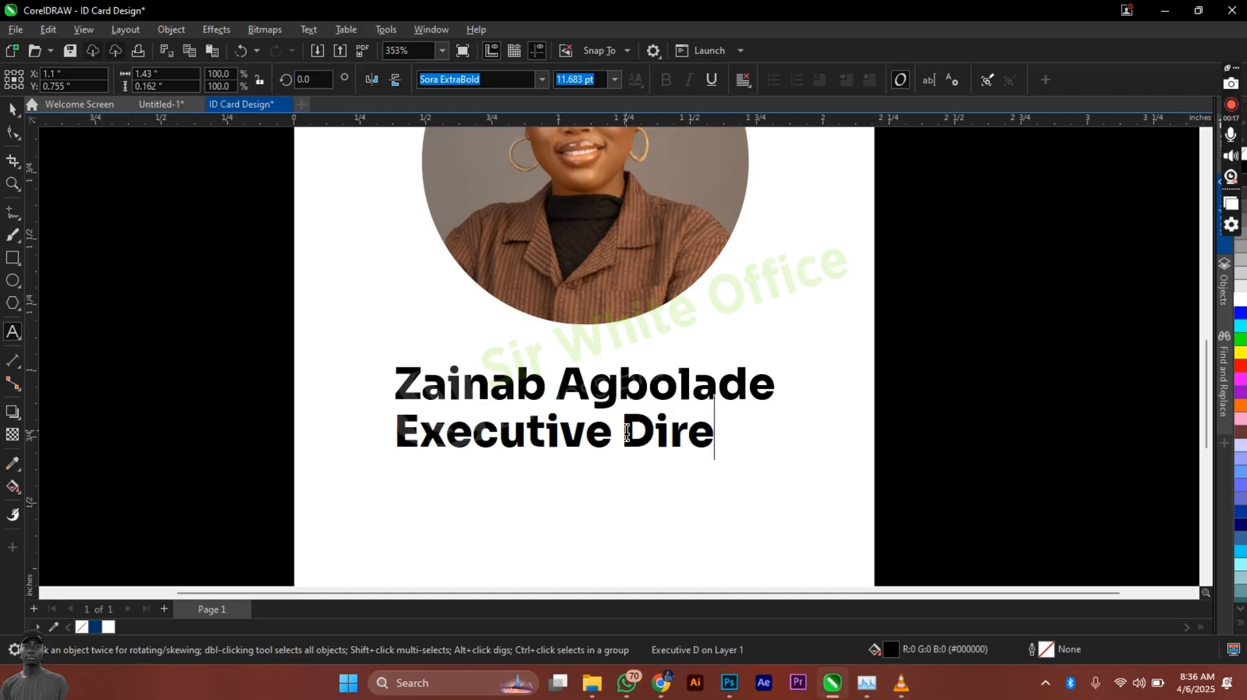
text(ctor)
key(ctrl+space)
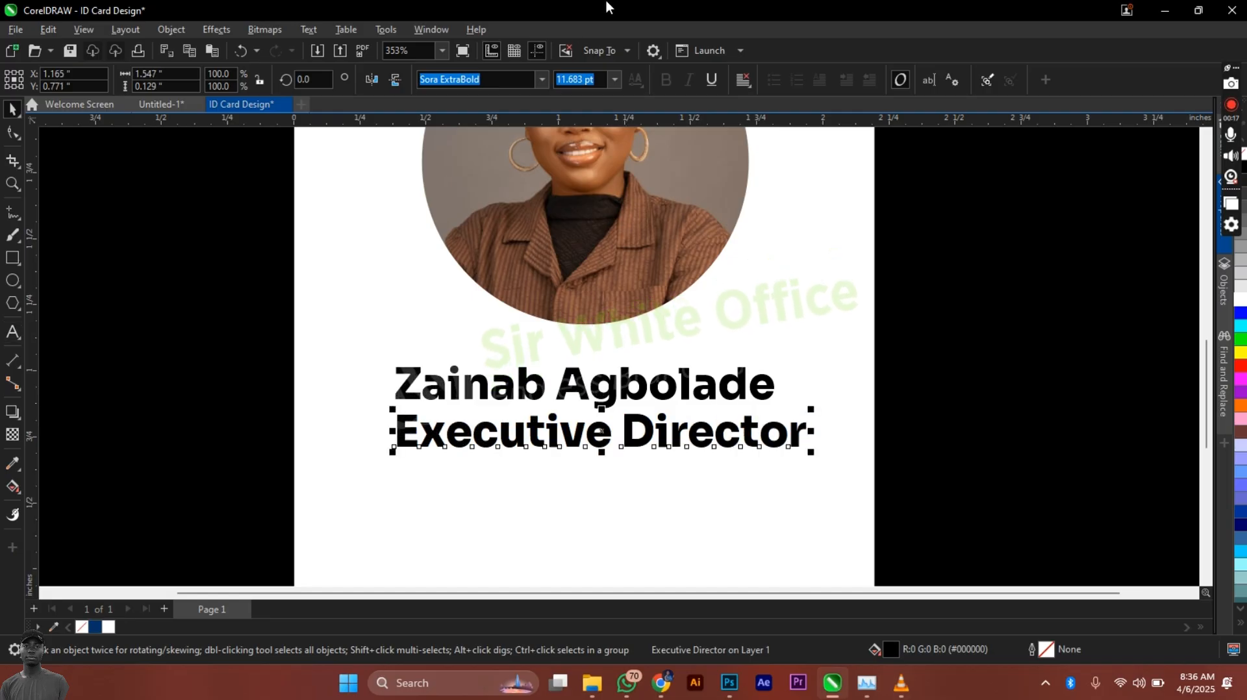
Step: Set the title font to Sora Light and shrink it to about 73%
click(541, 79)
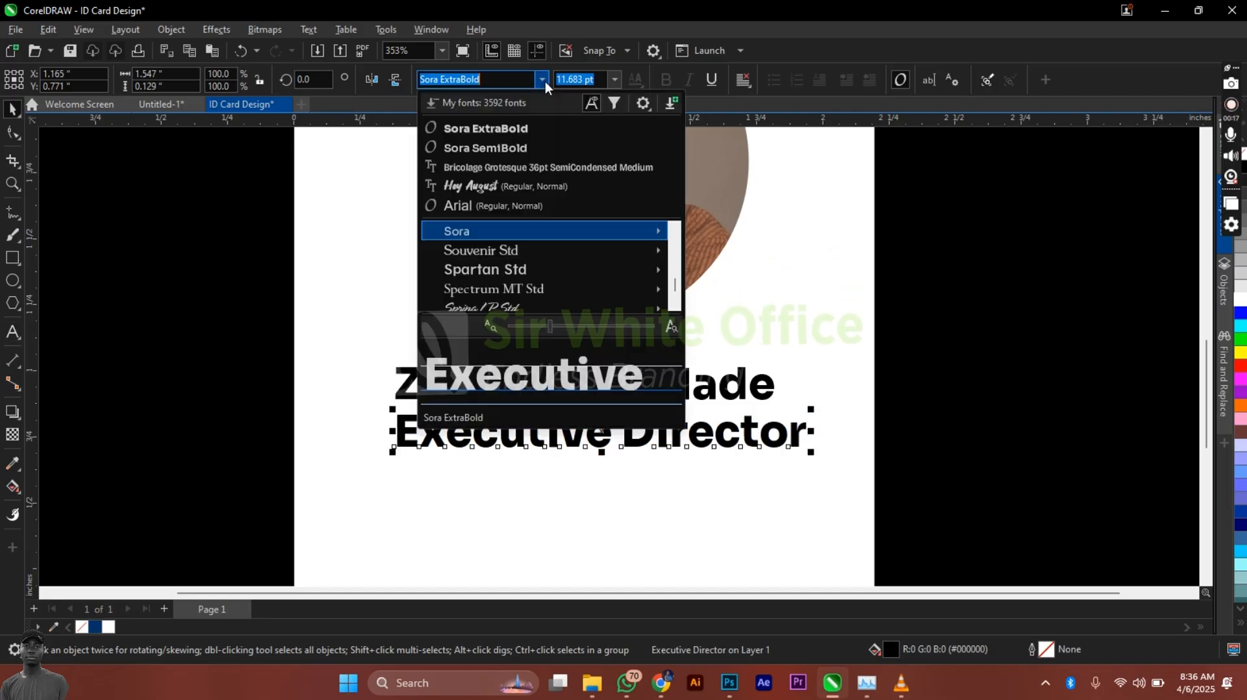
mouse_move(511, 241)
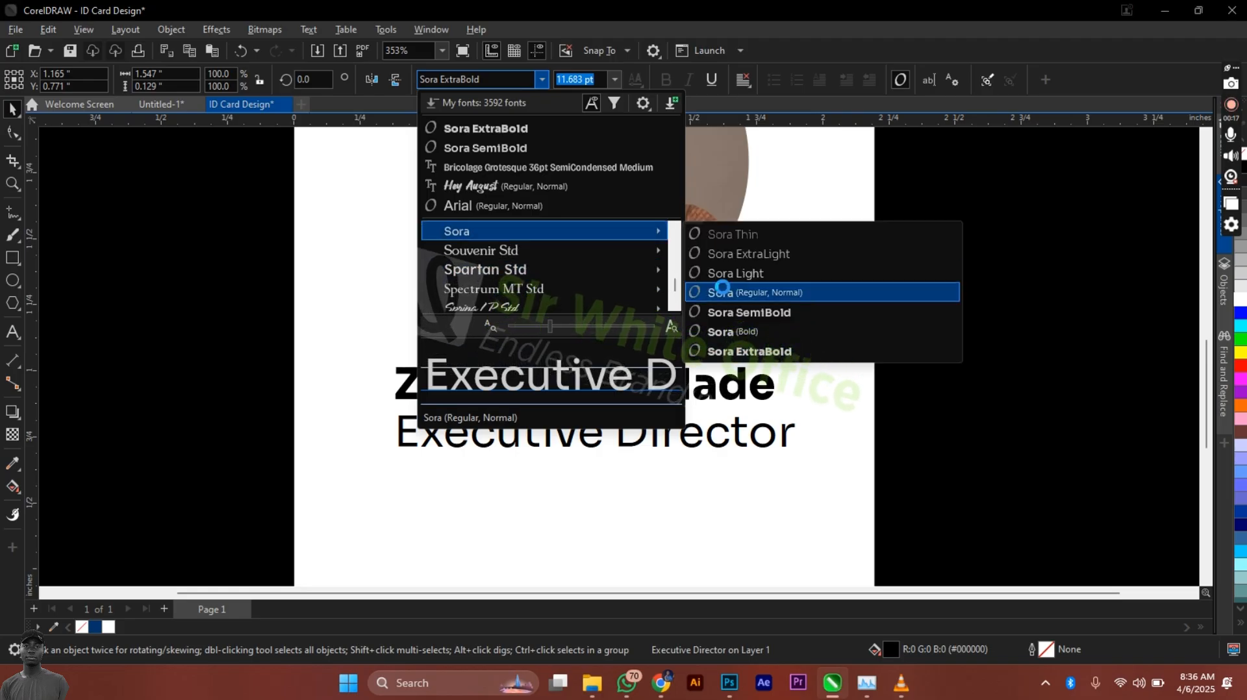
click(757, 271)
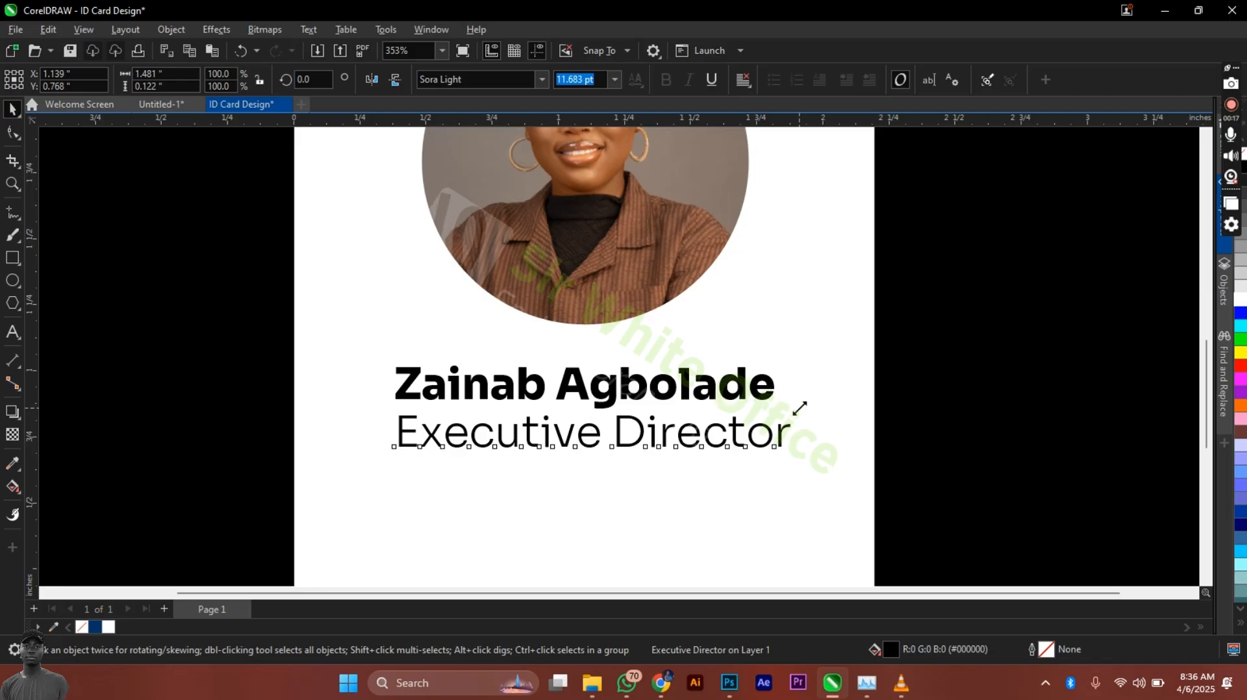
drag(800, 408, 693, 380)
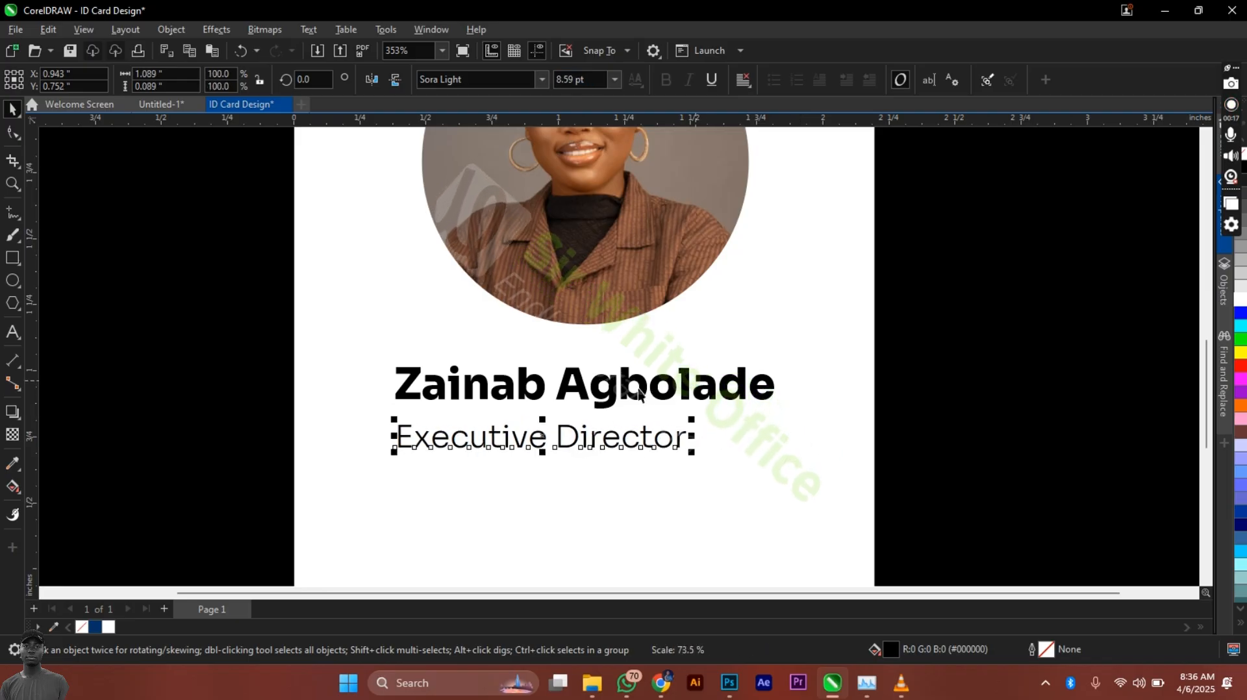
Step: Centre the title under the name and zoom out to the whole card
shift+click(638, 389)
key(c)
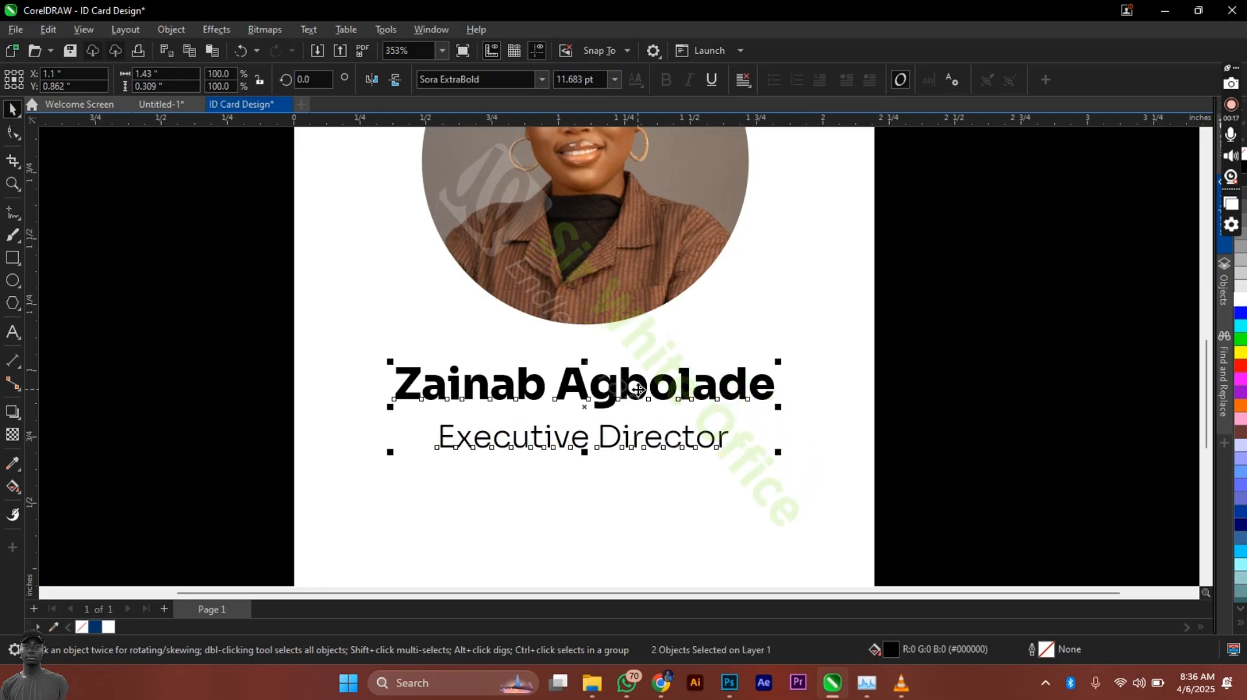
click(601, 353)
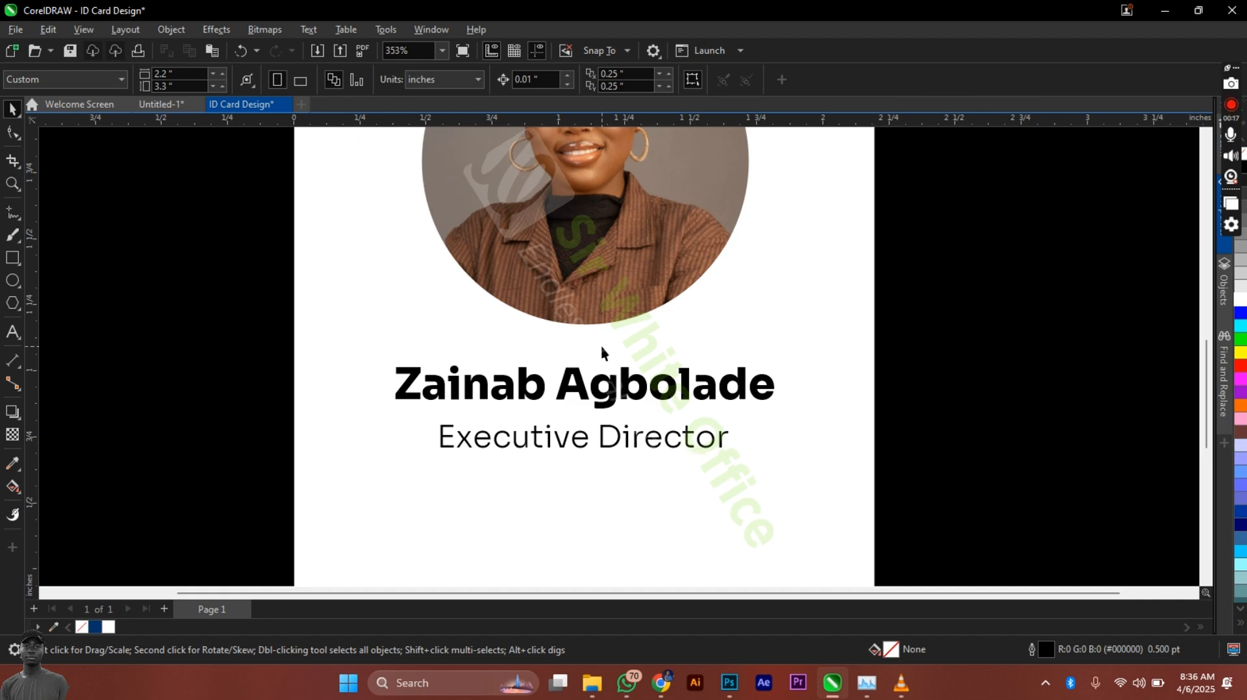
key(shift+F4)
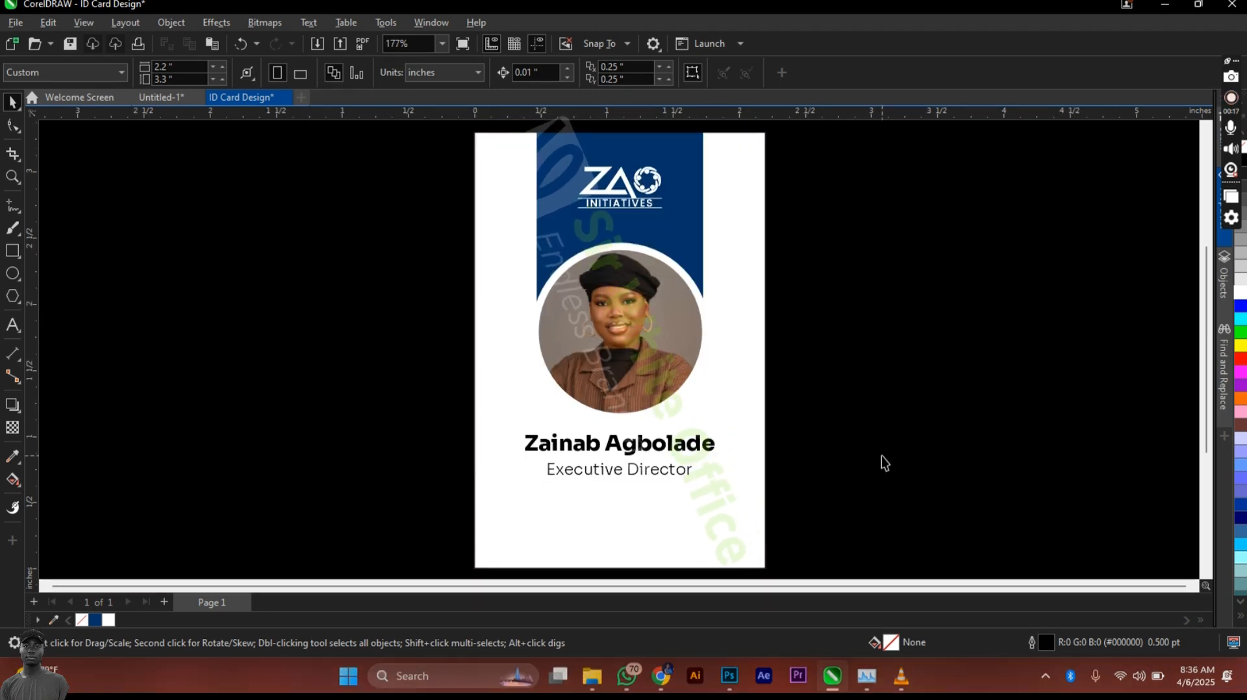
click(23, 253)
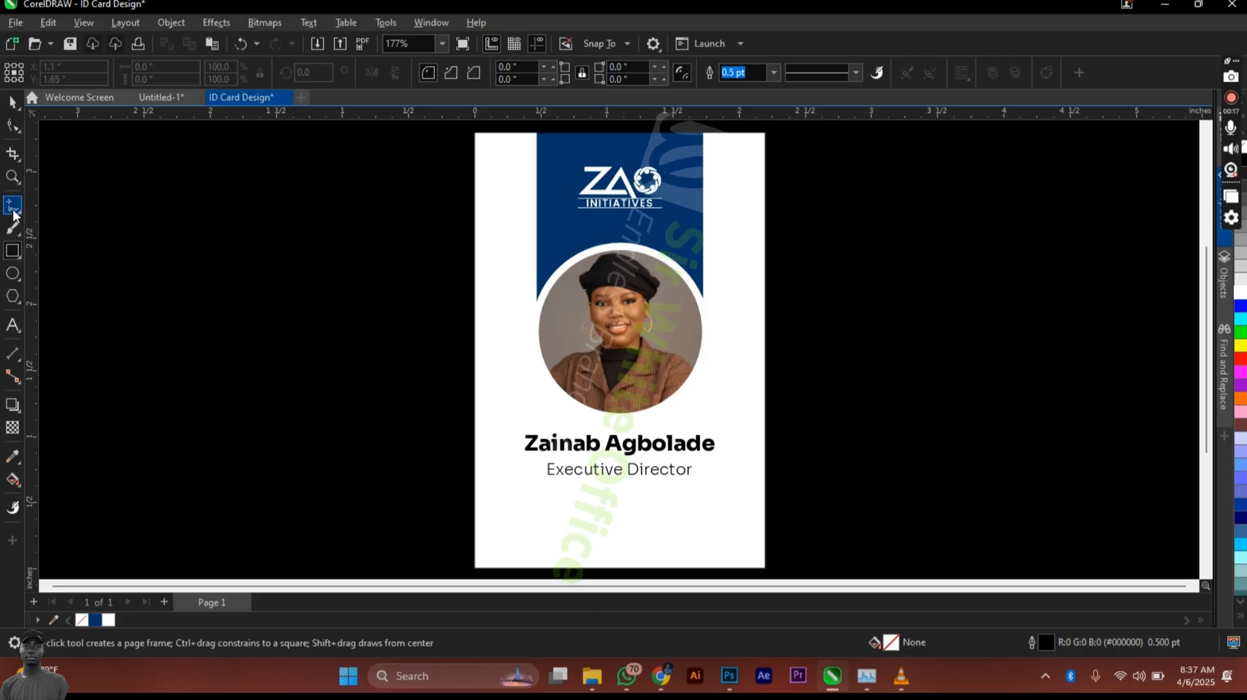
Step: Draw a freehand signature line under the title with a dark blue outline
key(F5)
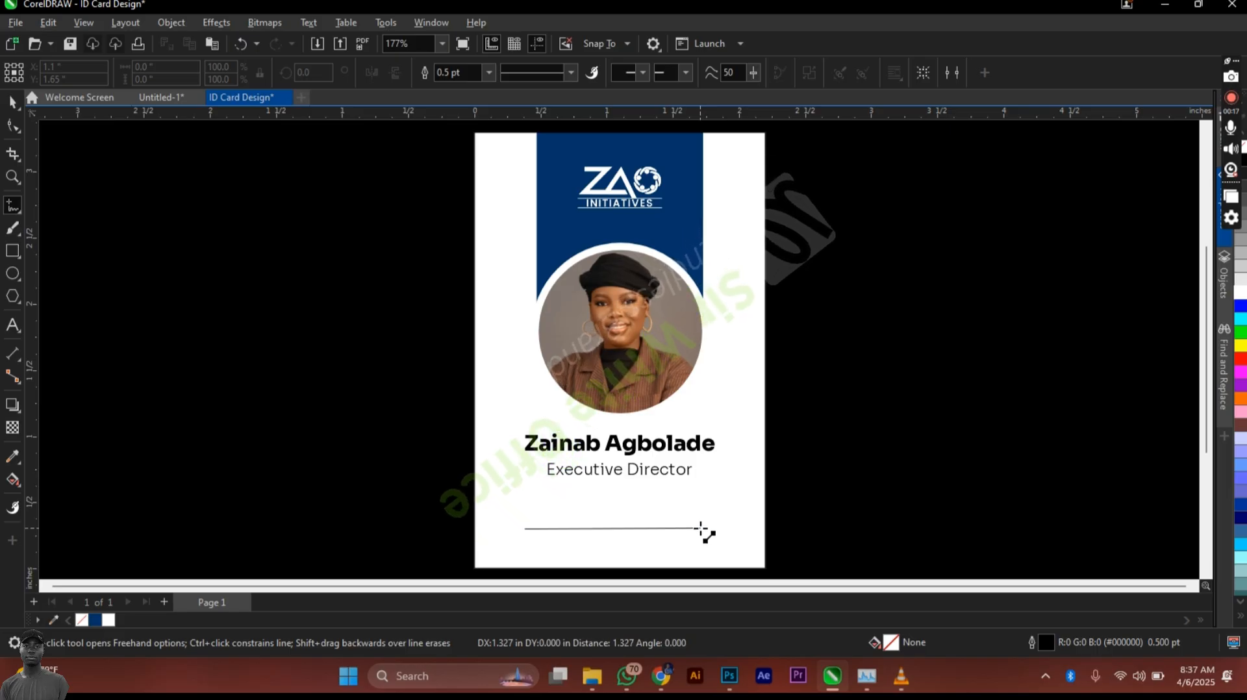
click(700, 529)
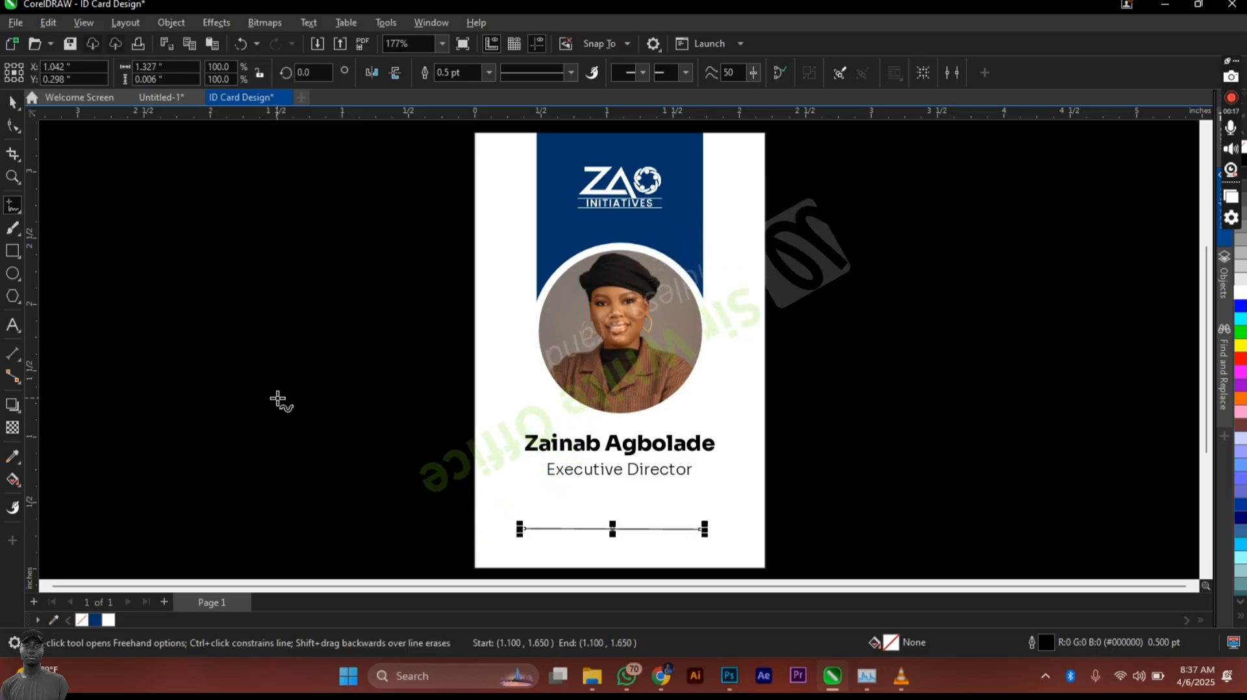
key(space)
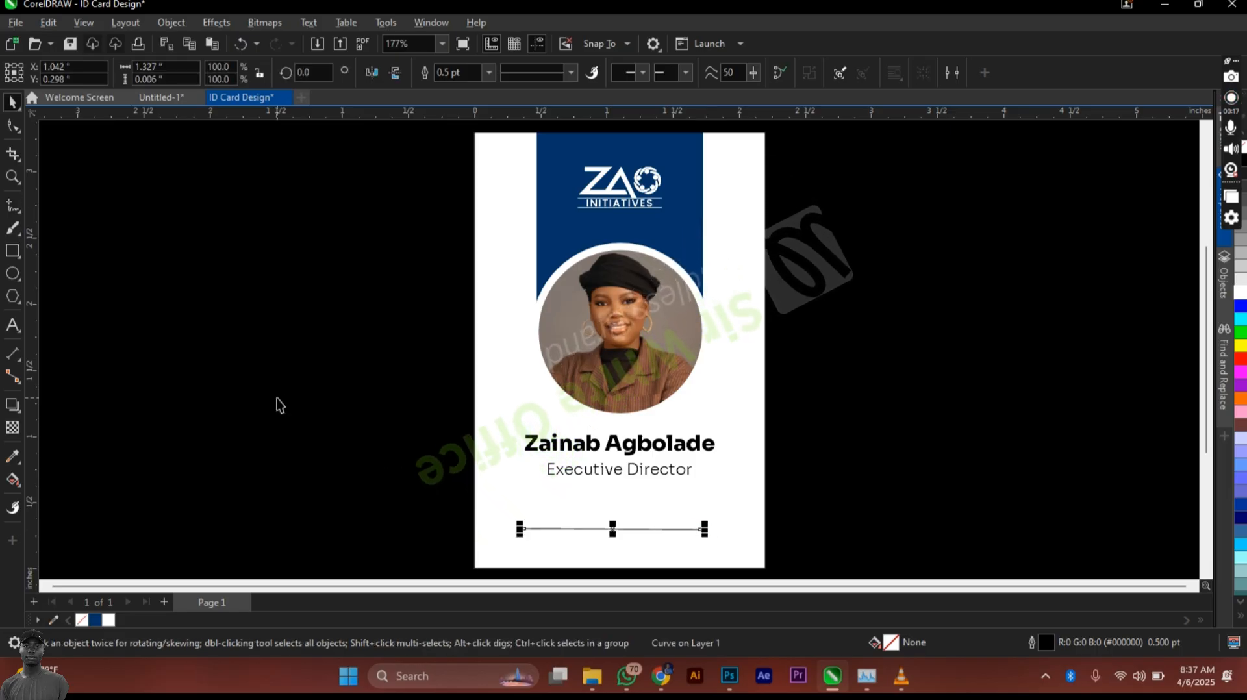
right_click(95, 620)
scroll(656, 583, up, 1)
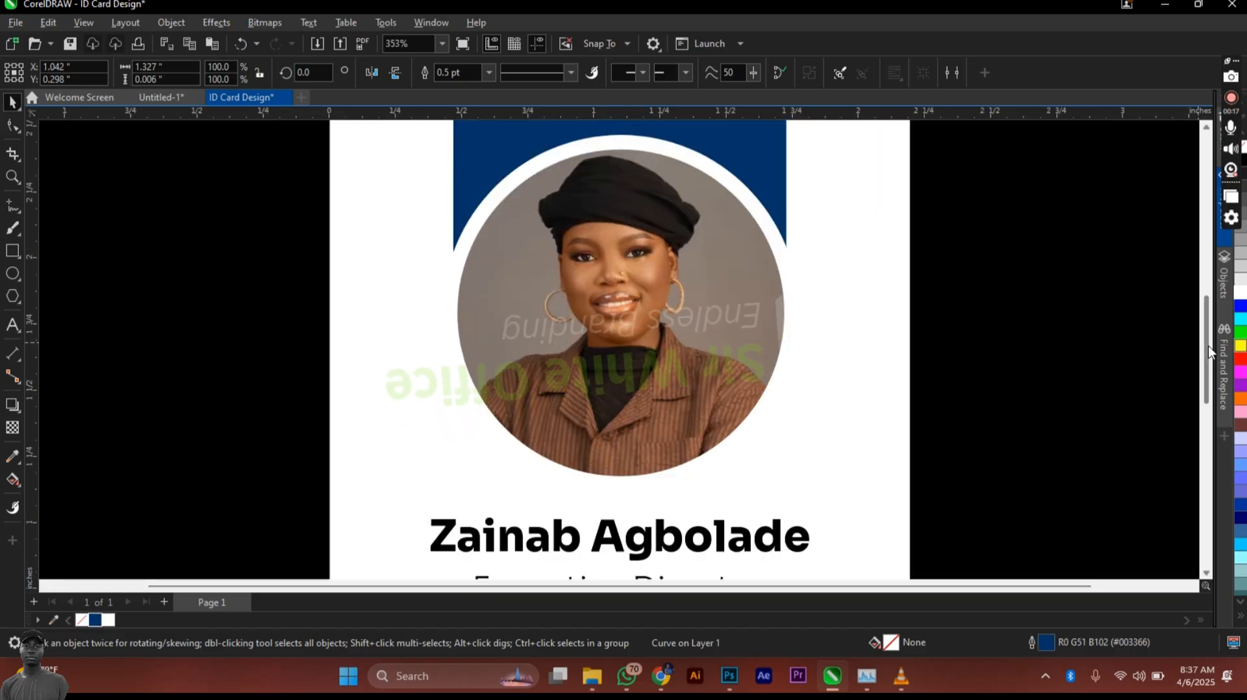
drag(1208, 345, 1205, 407)
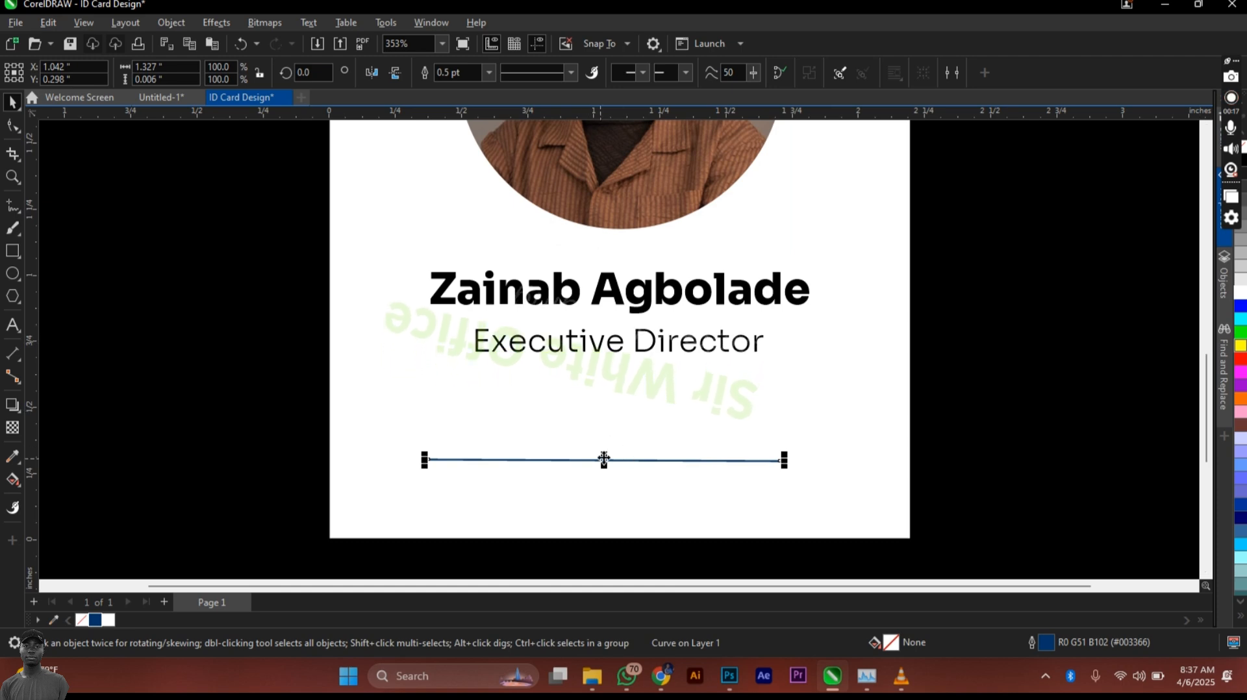
Step: Make the signature line 1.0 pt and dashed, then move it toward the card centre
click(488, 73)
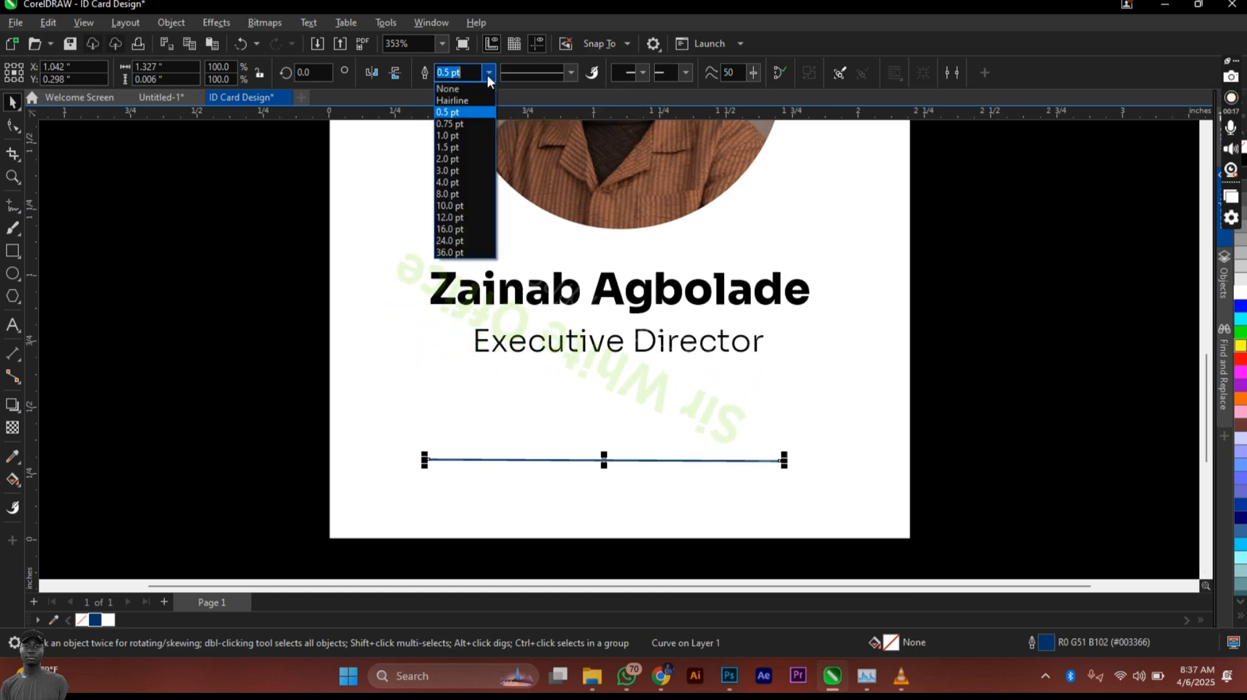
click(461, 134)
click(572, 73)
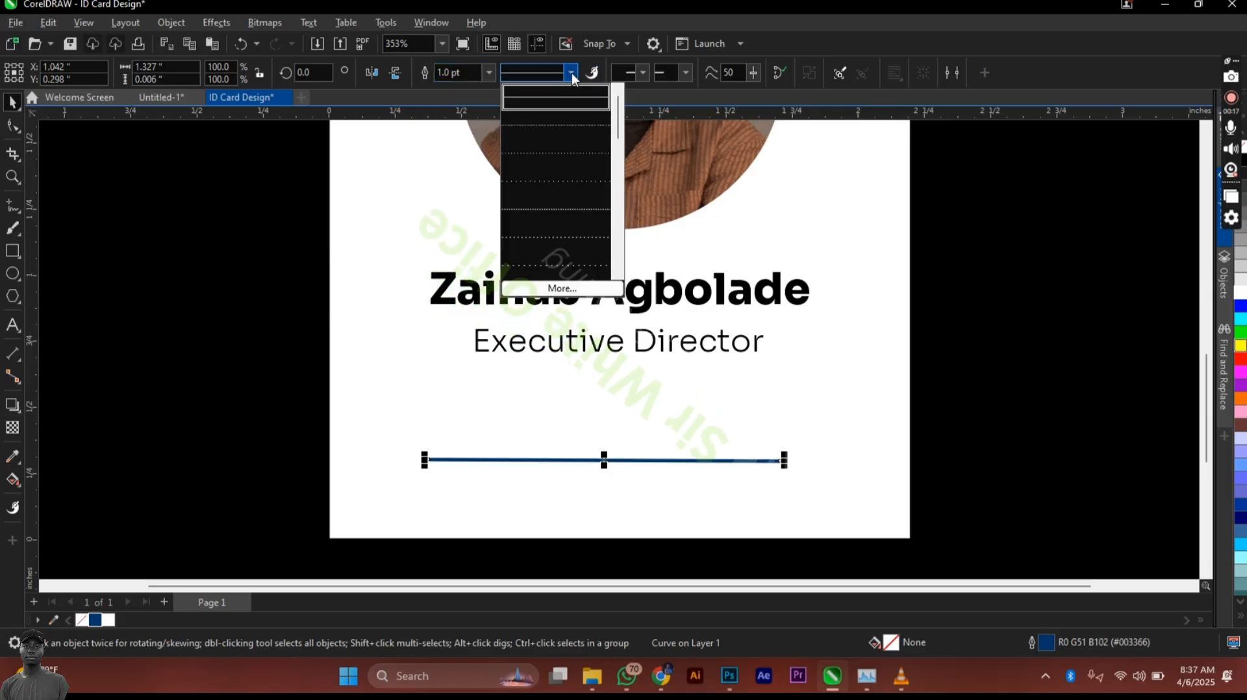
click(548, 163)
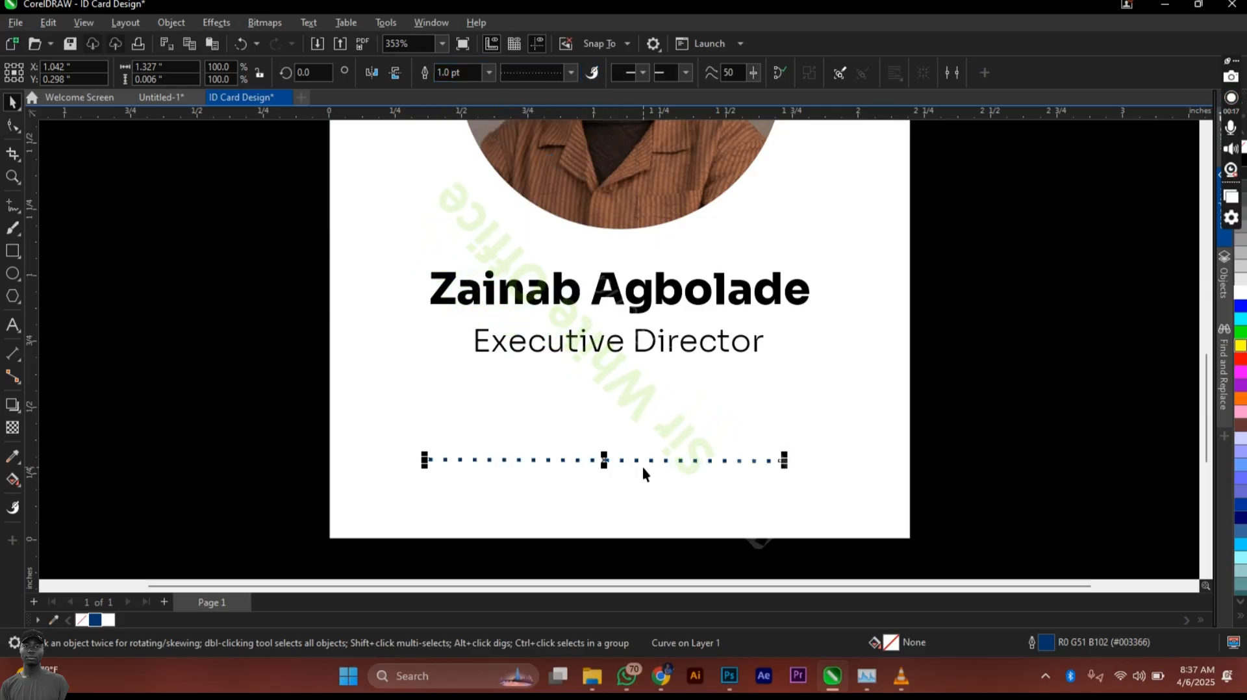
click(571, 73)
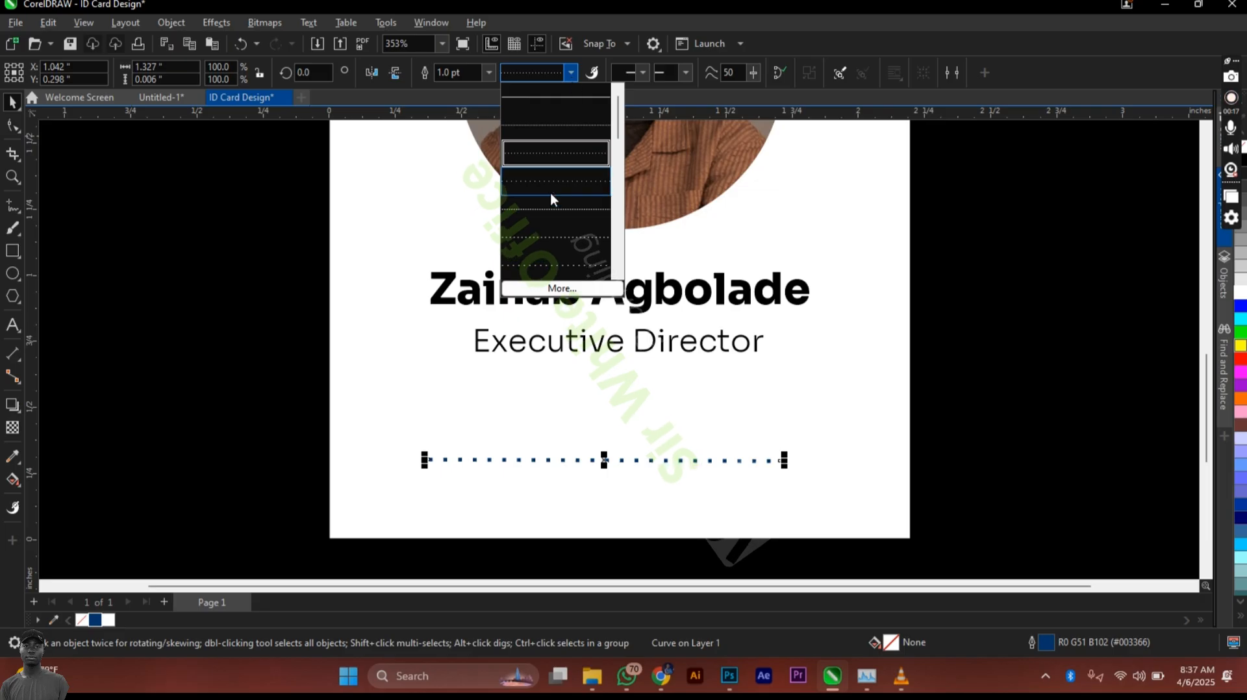
click(548, 210)
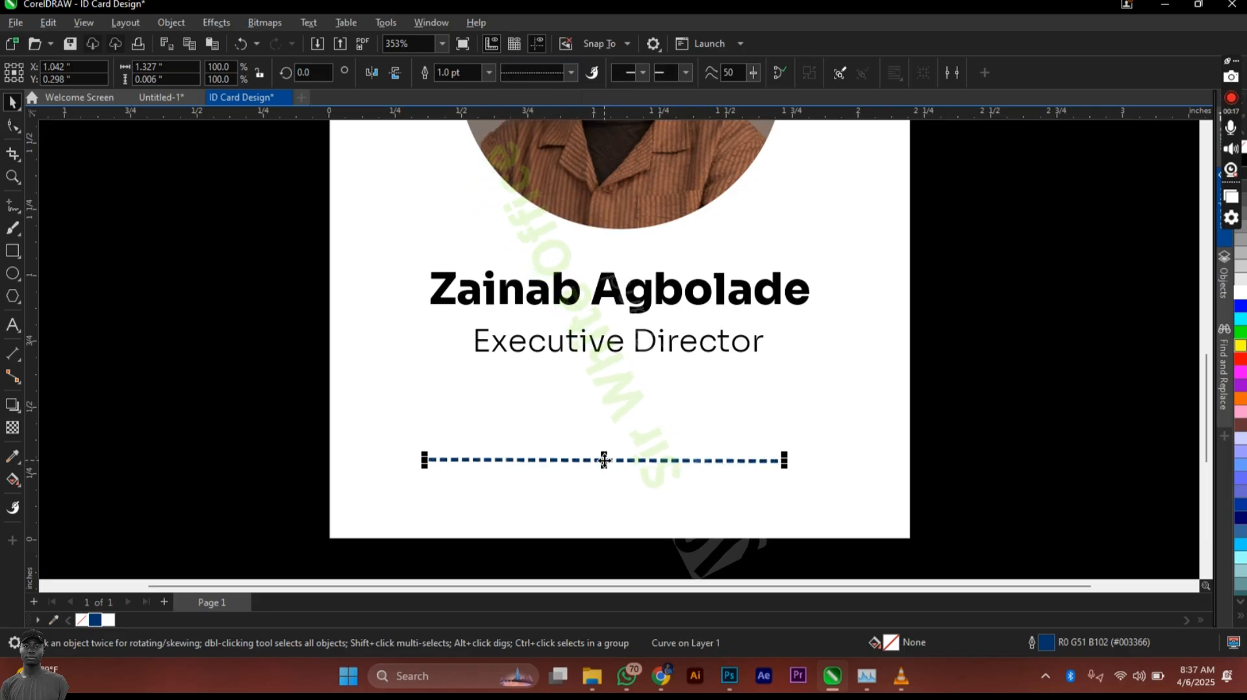
drag(604, 460, 648, 472)
Step: Retype the copied title below the dashed line as 'Signature' and centre it on the card
click(652, 349)
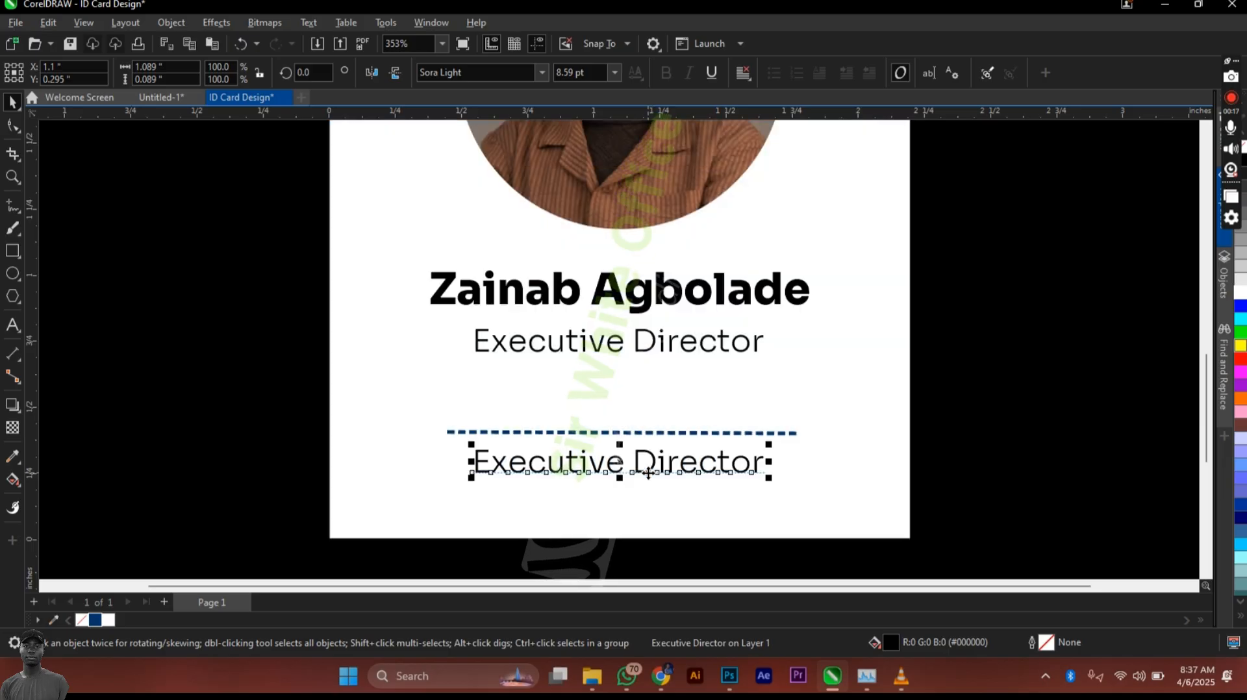
double_click(648, 473)
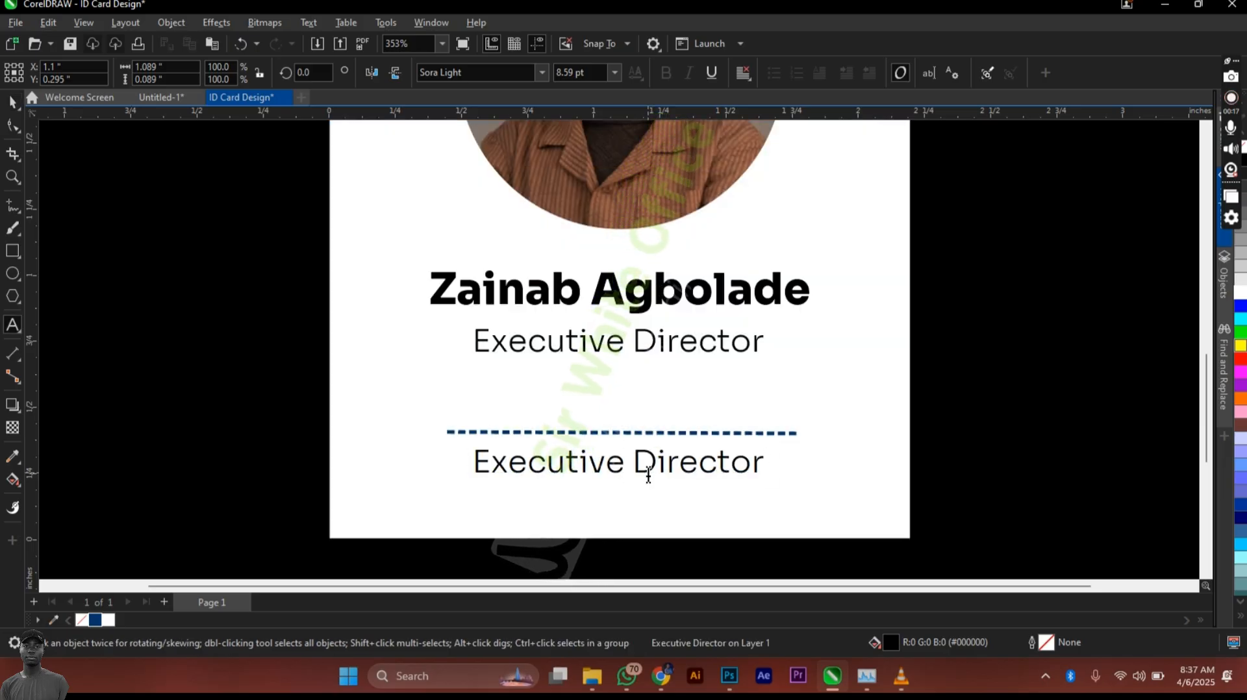
key(ctrl+a)
text(Si)
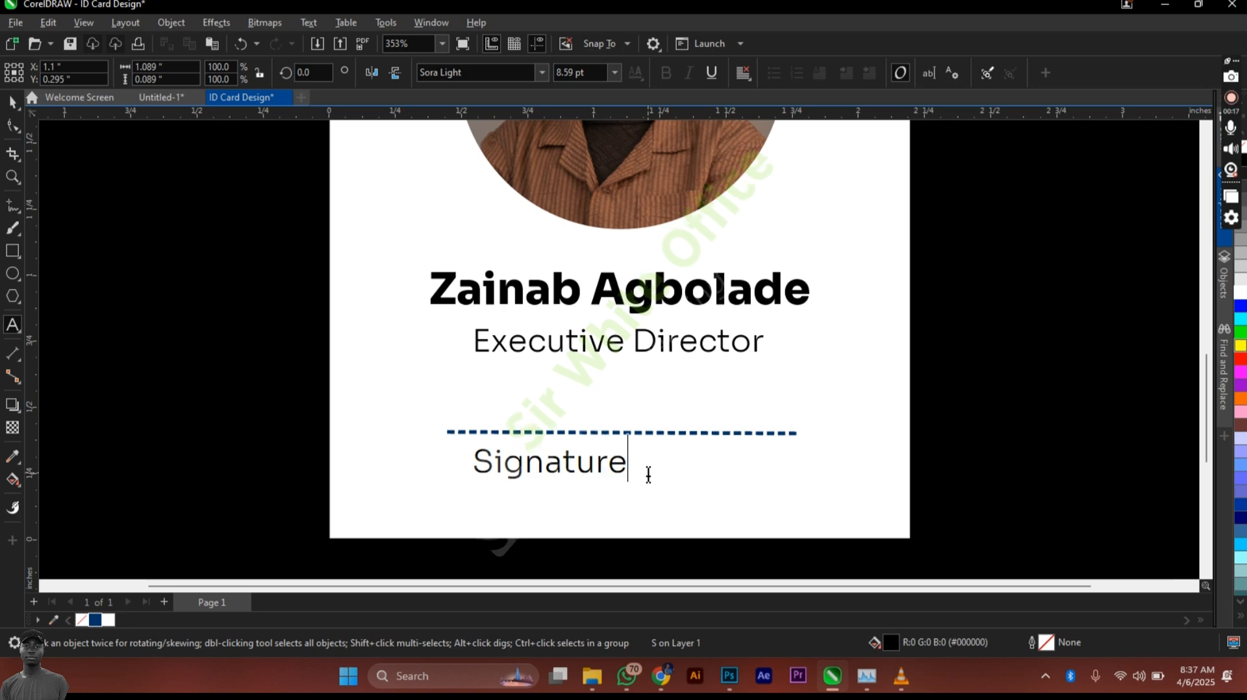
key(ctrl+space)
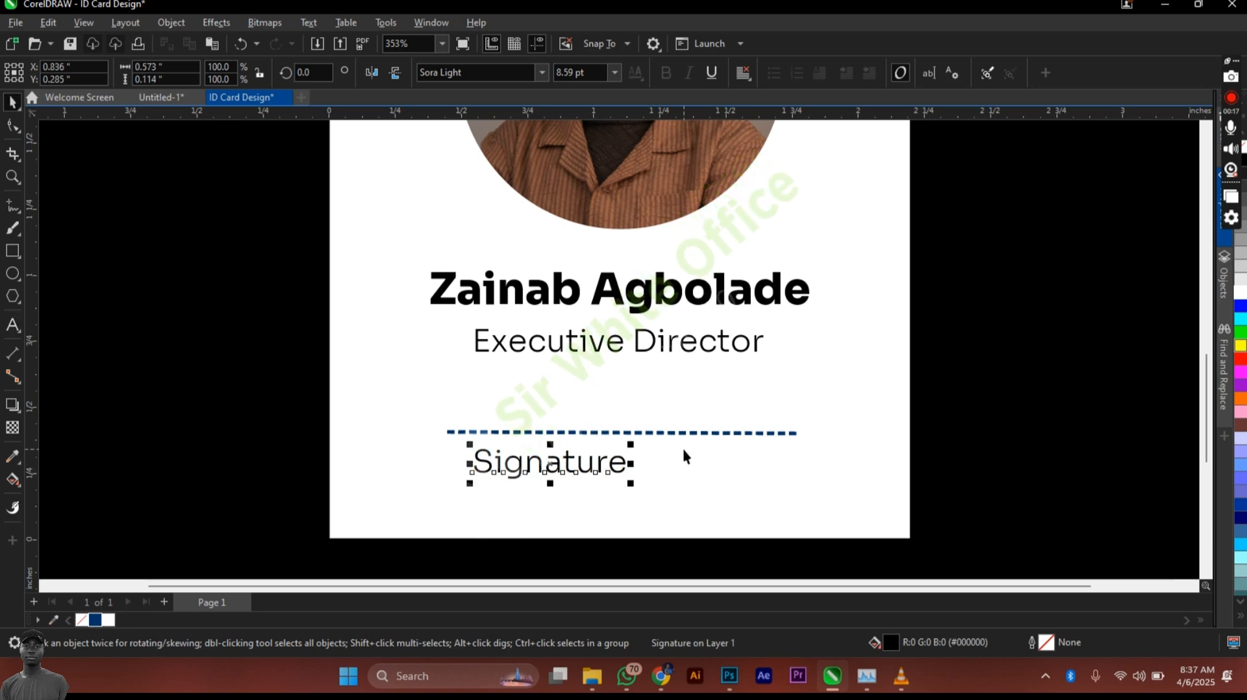
shift+click(684, 450)
key(c)
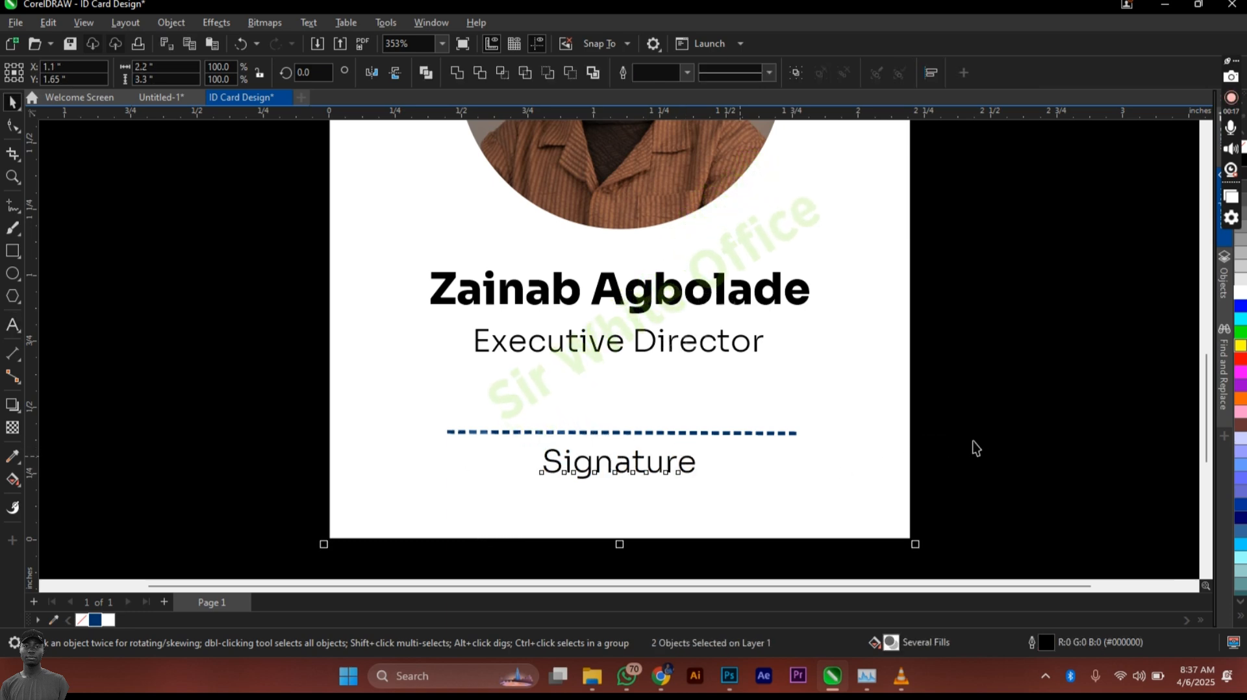
key(Escape)
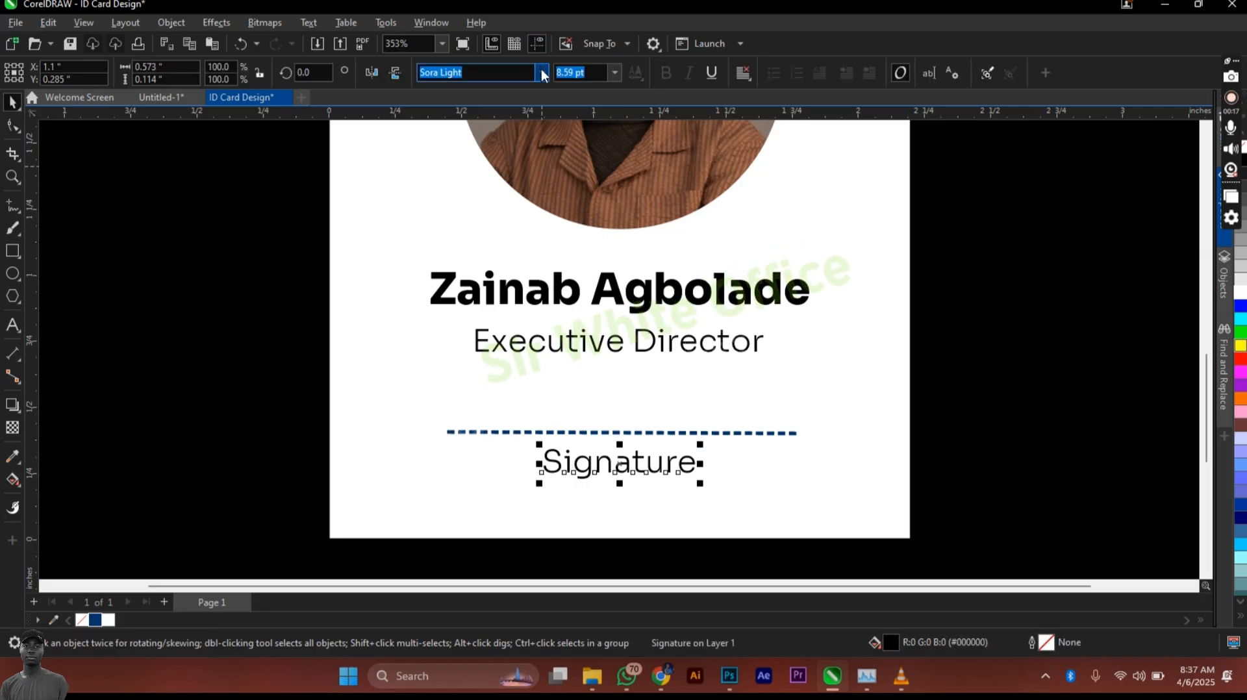
Step: Set Signature in Sora SemiBold, shrink it slightly, and re-centre it on the card
click(543, 73)
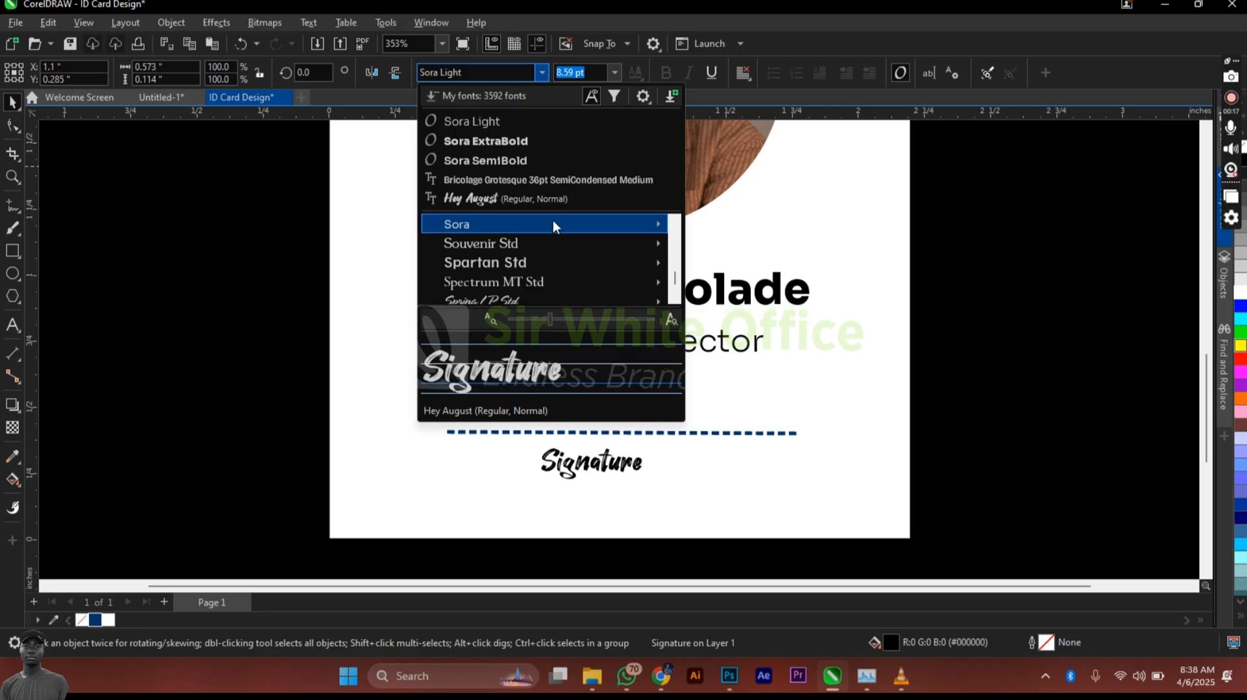
mouse_move(555, 225)
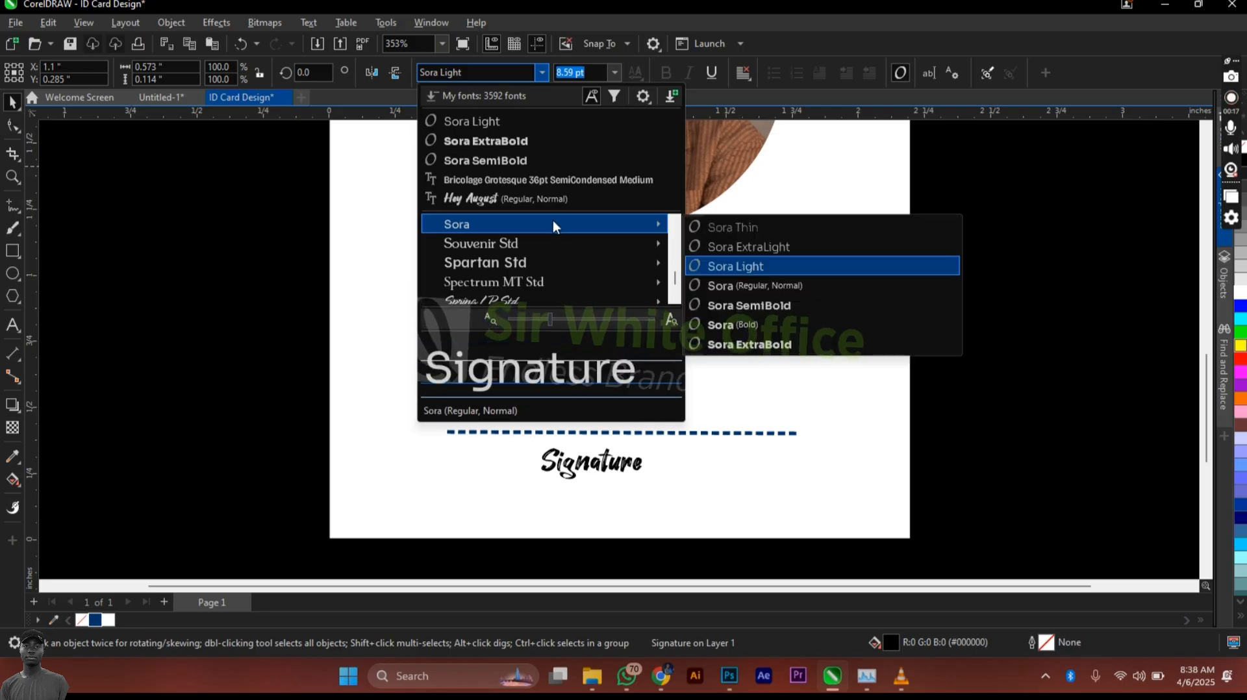
click(774, 307)
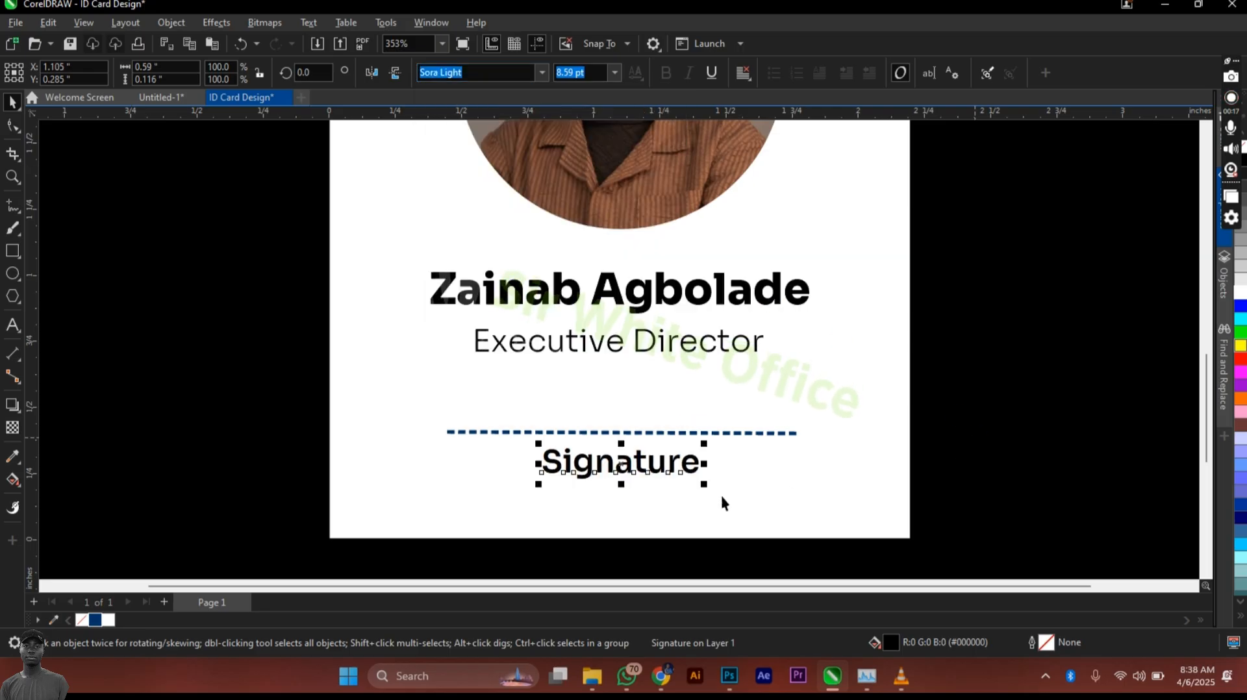
mouse_move(702, 444)
mouse_down()
mouse_move(682, 450)
mouse_move(707, 465)
mouse_up()
key(c)
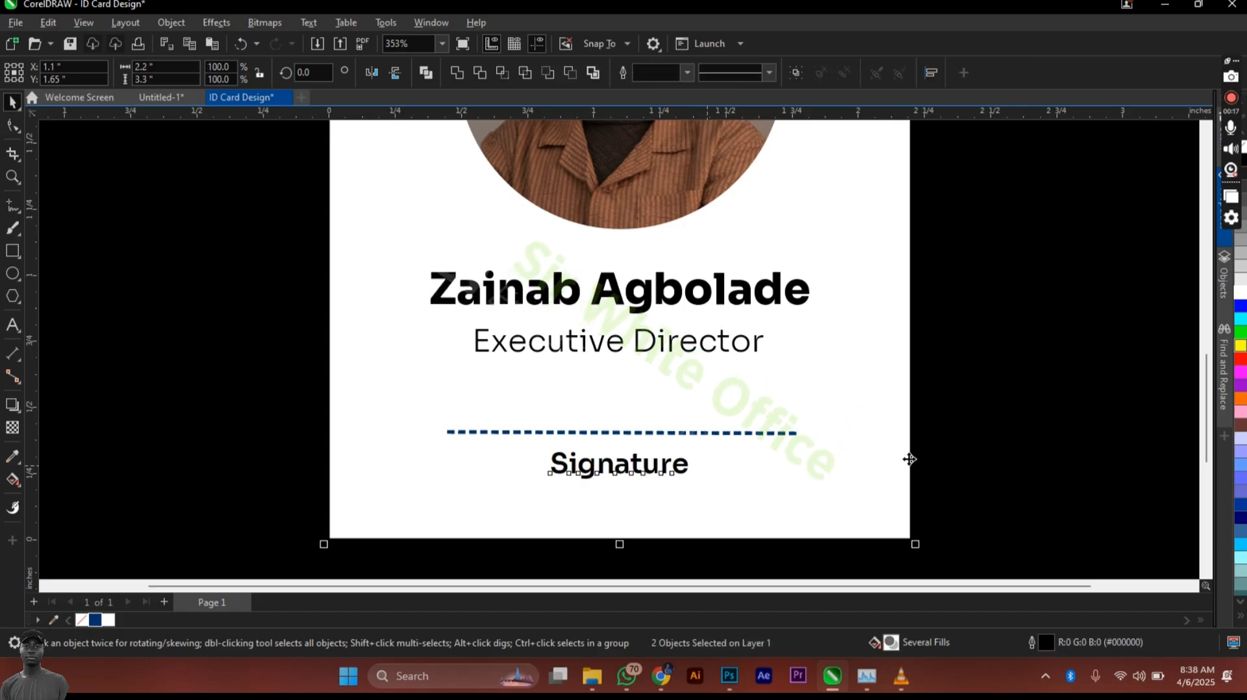
click(1011, 453)
Step: Fill the name, Executive Director title and Signature label with navy #003366
scroll(1012, 454, down, 2)
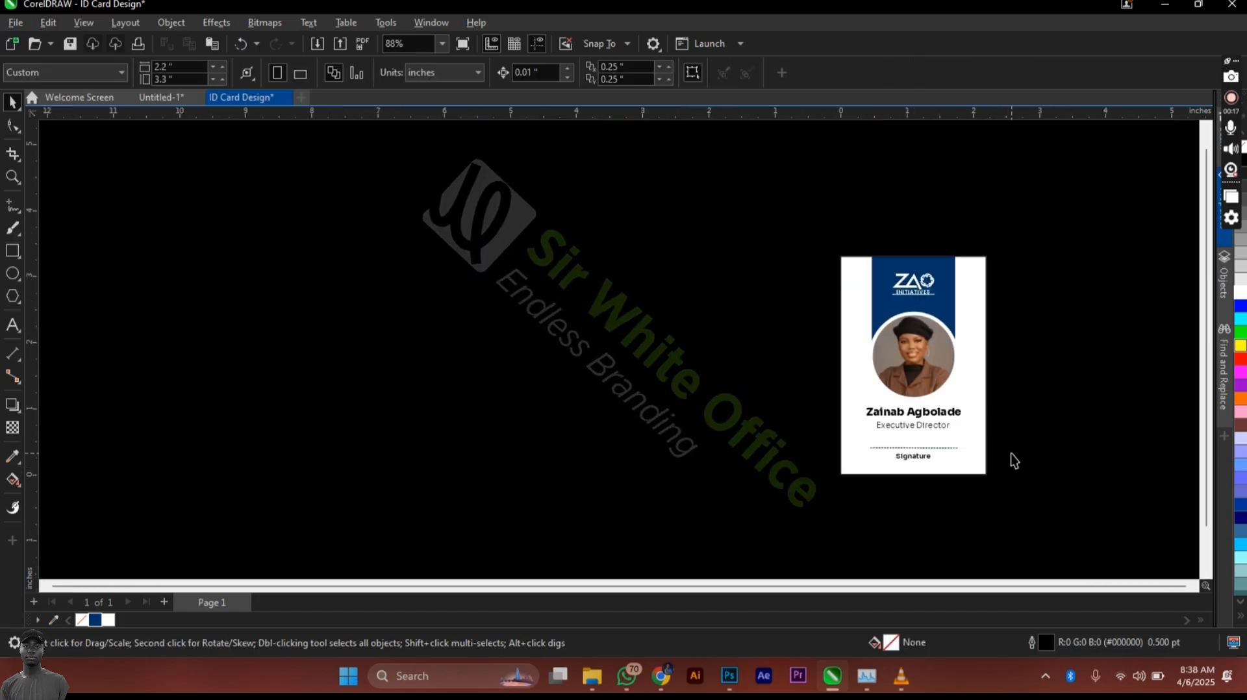
key(F4)
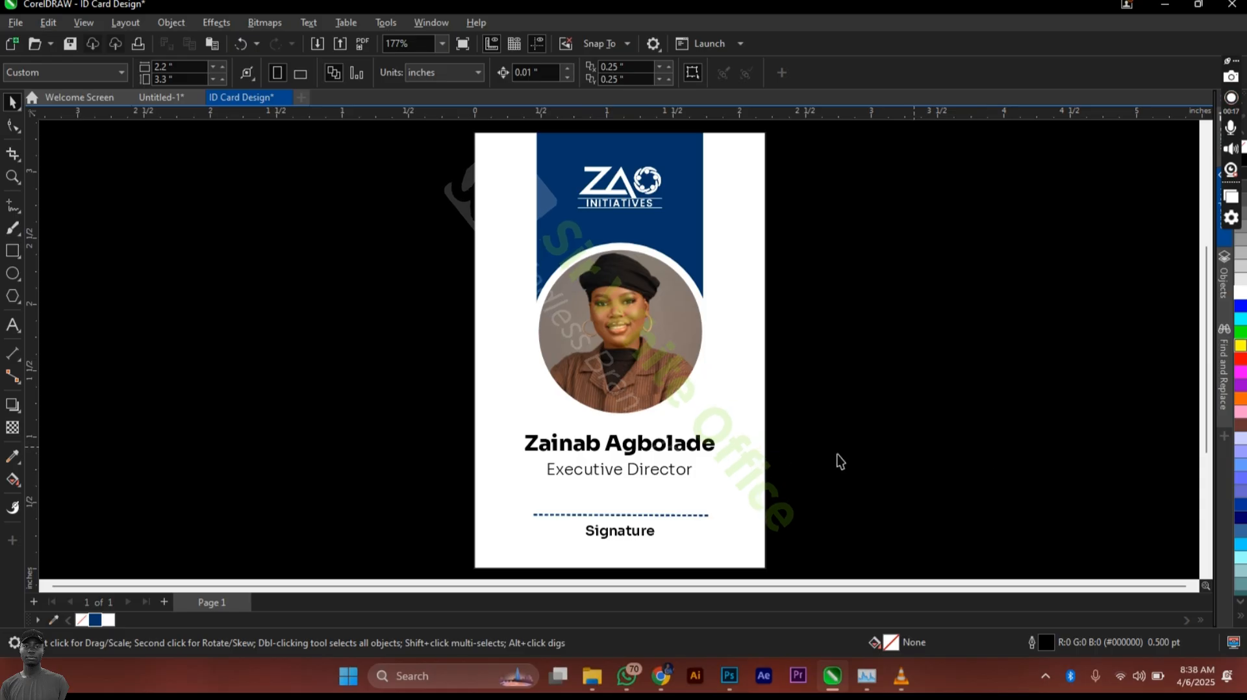
drag(486, 442, 419, 428)
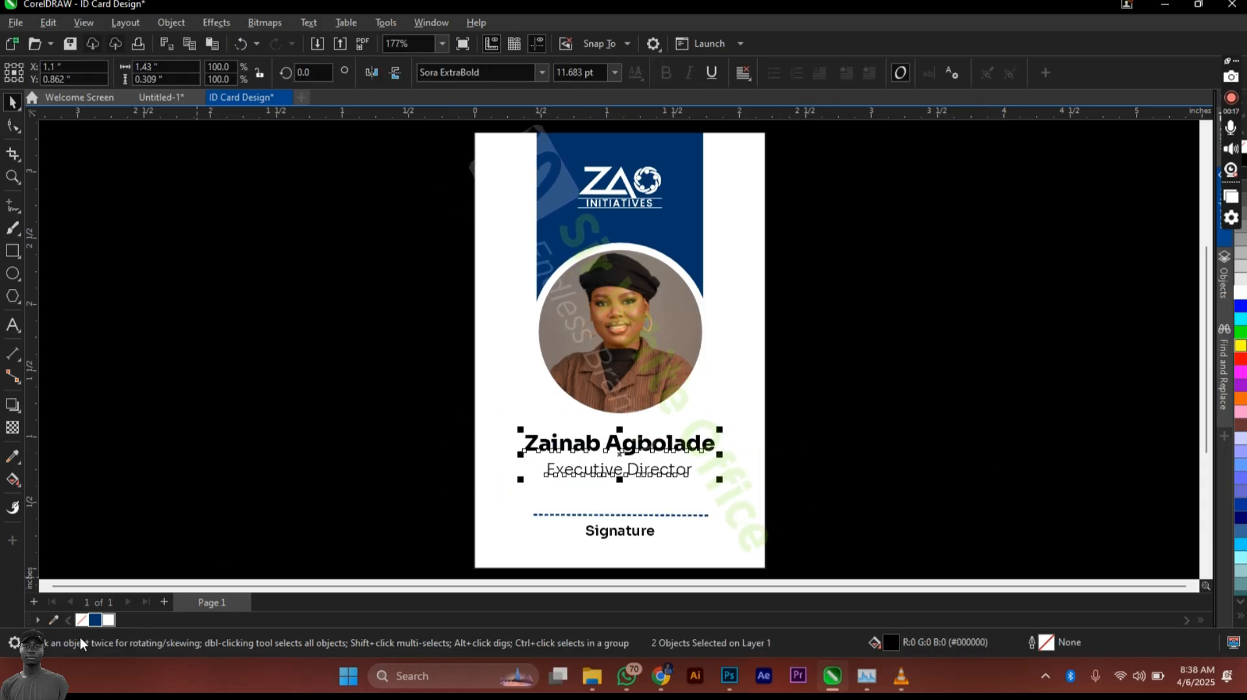
click(616, 534)
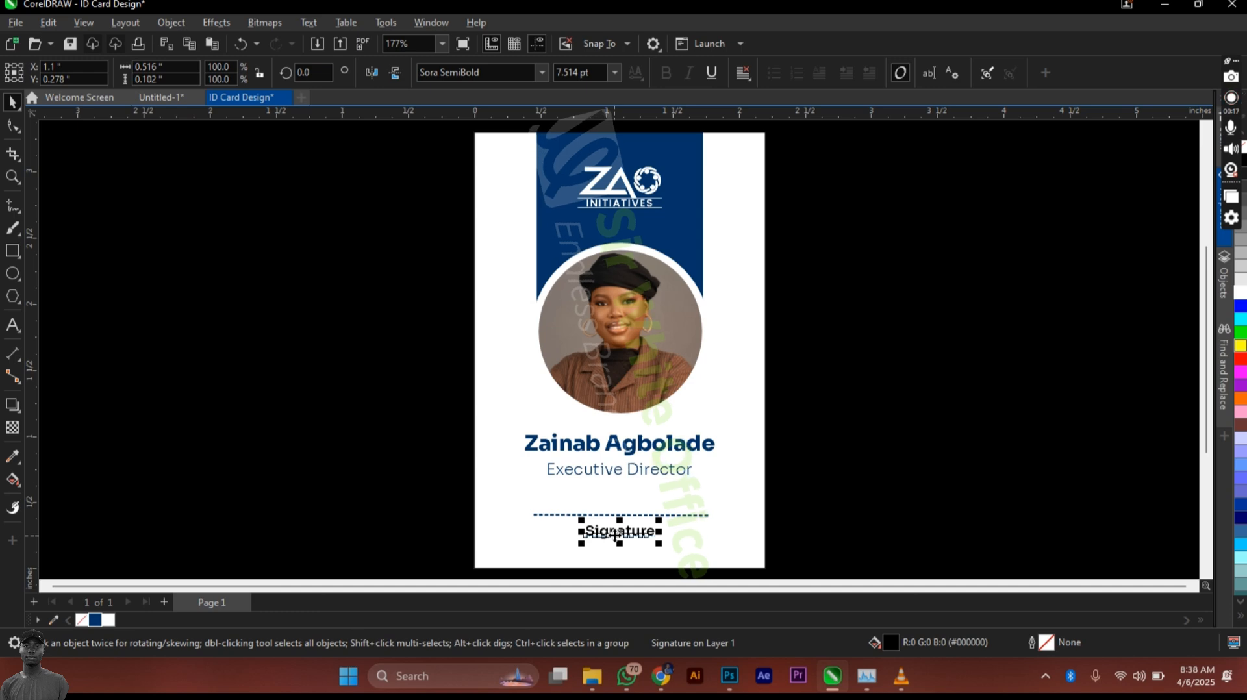
click(95, 621)
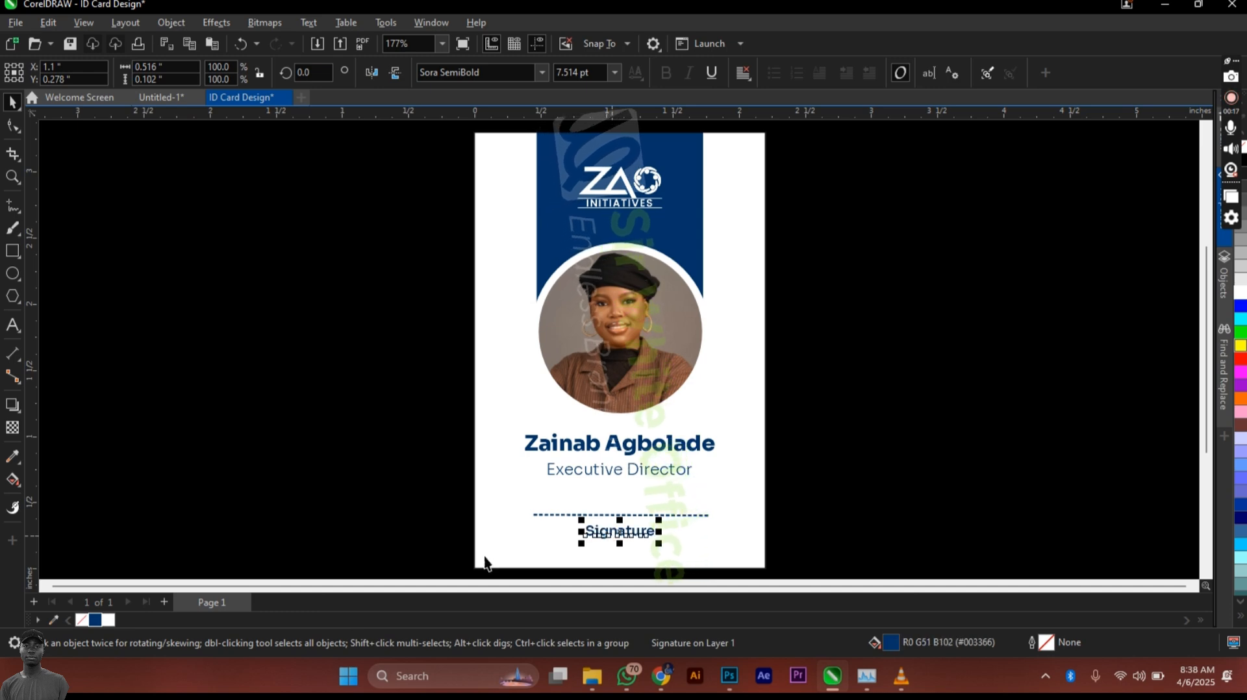
click(318, 449)
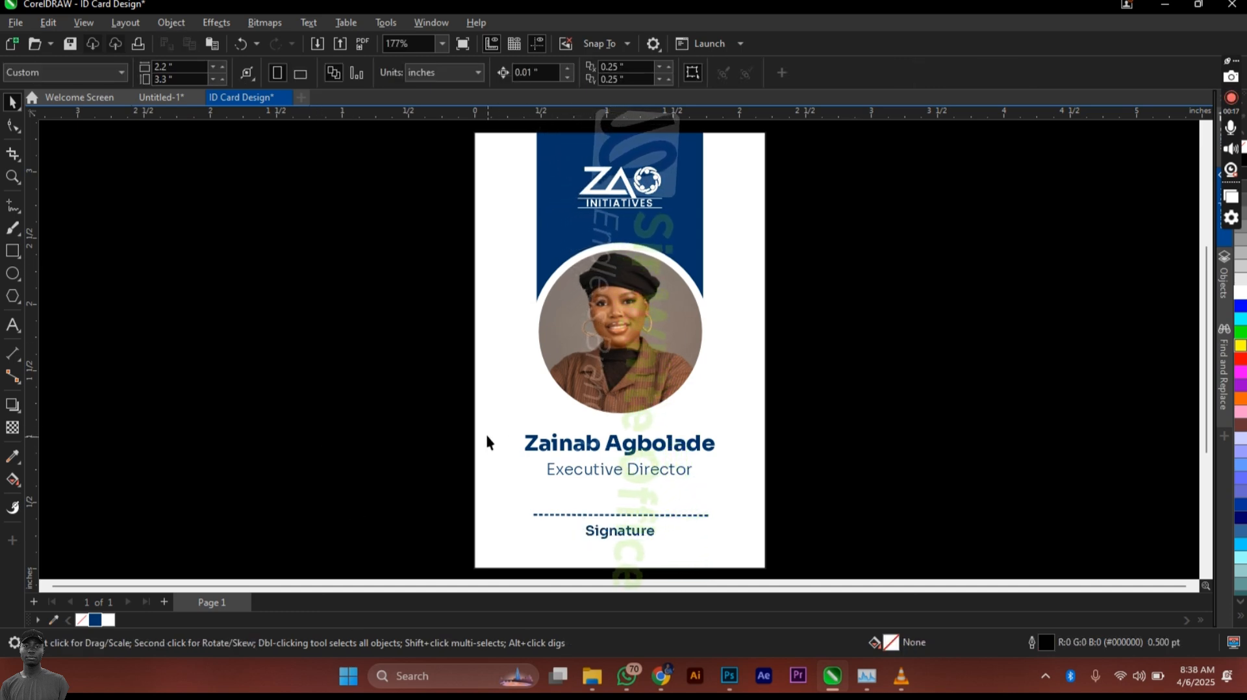
Step: Paste the blue logo mark from Untitled-1 into the ID Card Design document
click(170, 103)
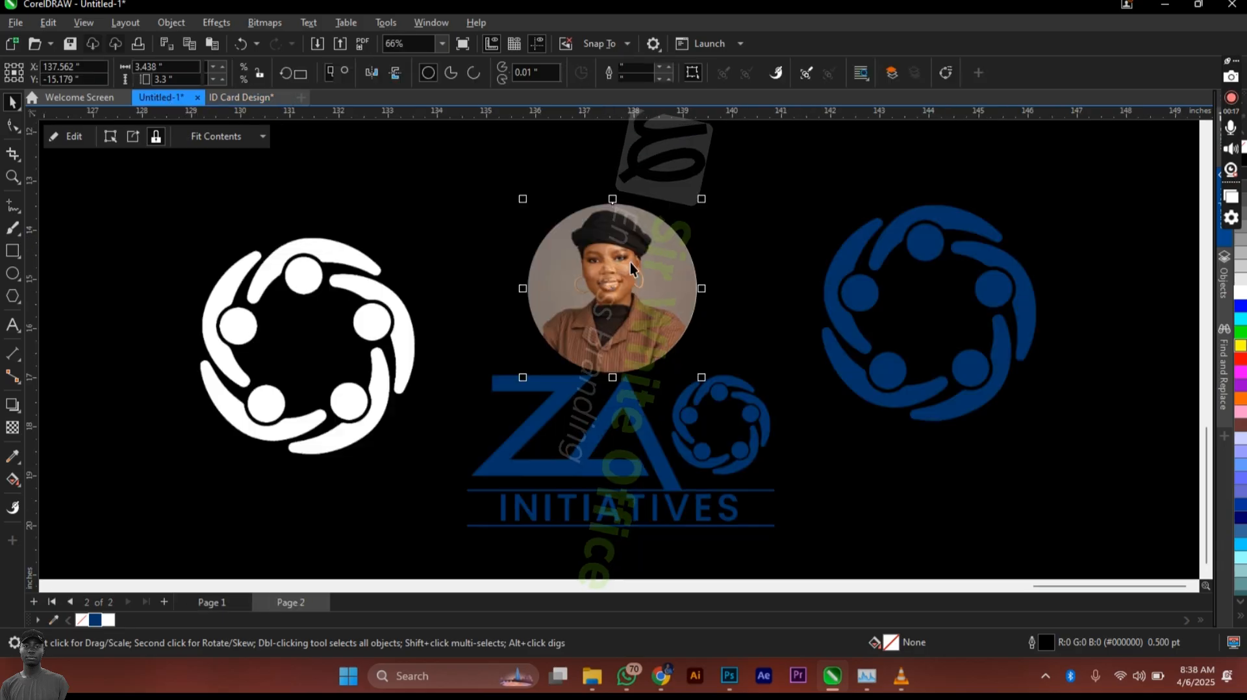
click(834, 307)
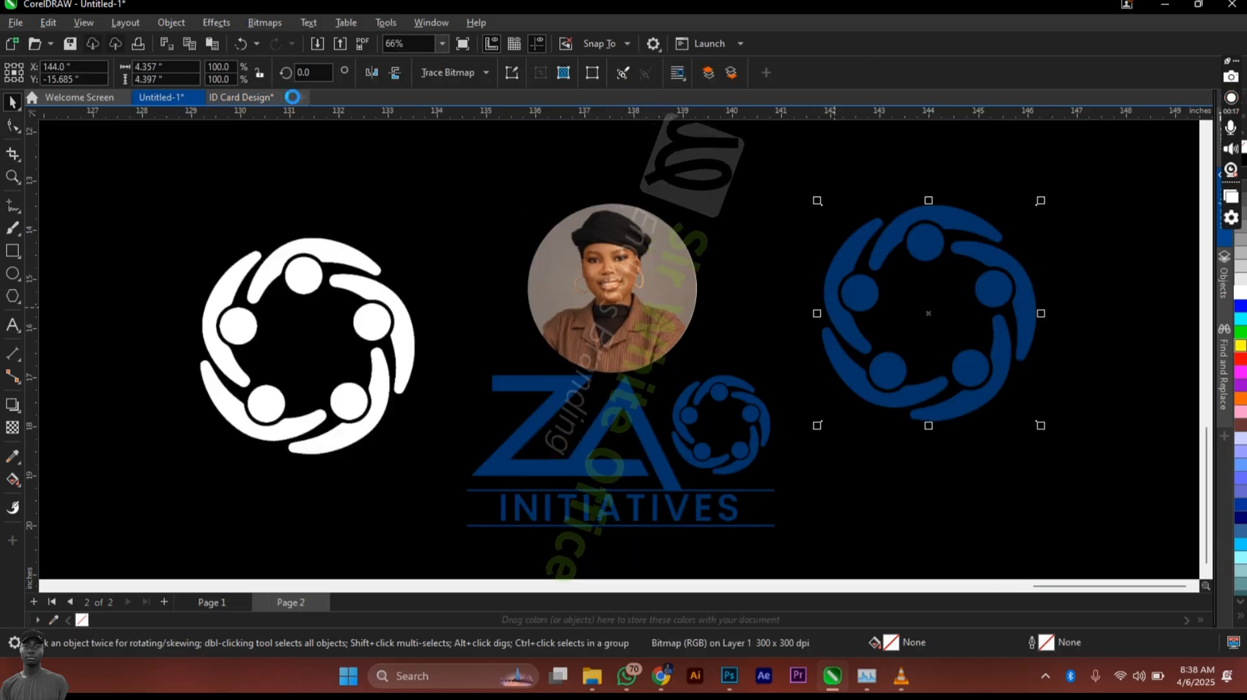
click(260, 99)
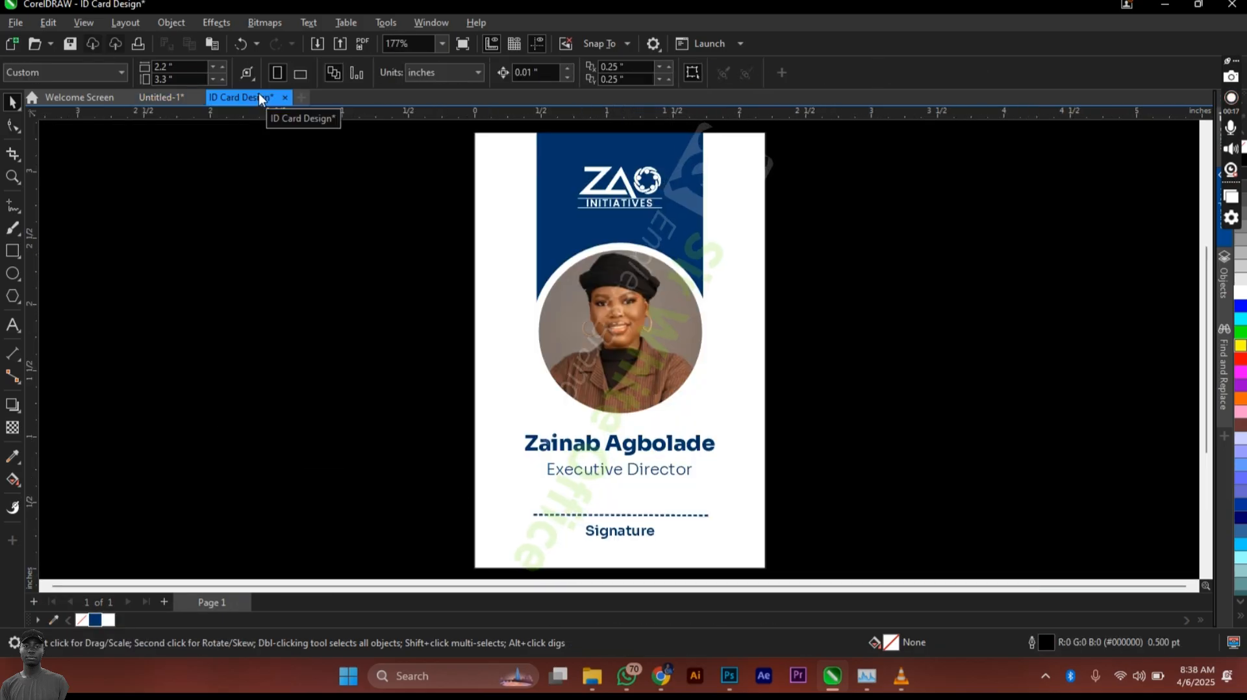
key(ctrl+v)
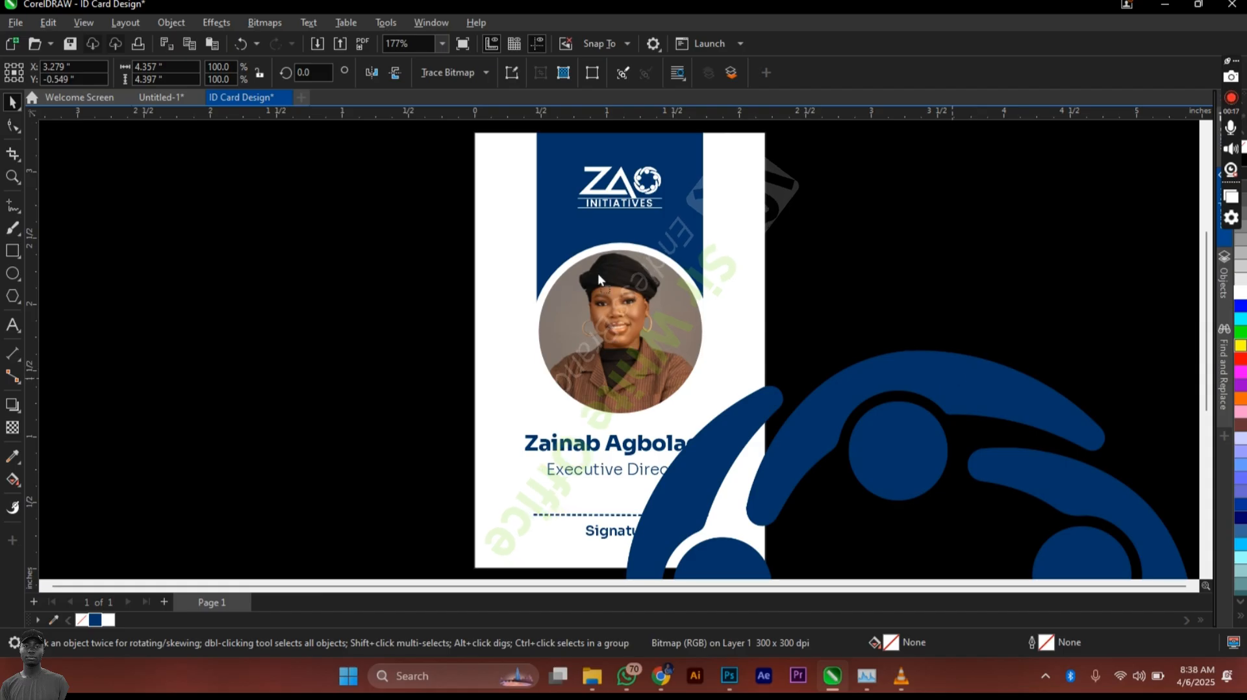
Step: Scale the logo to about 26.7% and place it at the card's lower-left corner
drag(954, 379, 305, 215)
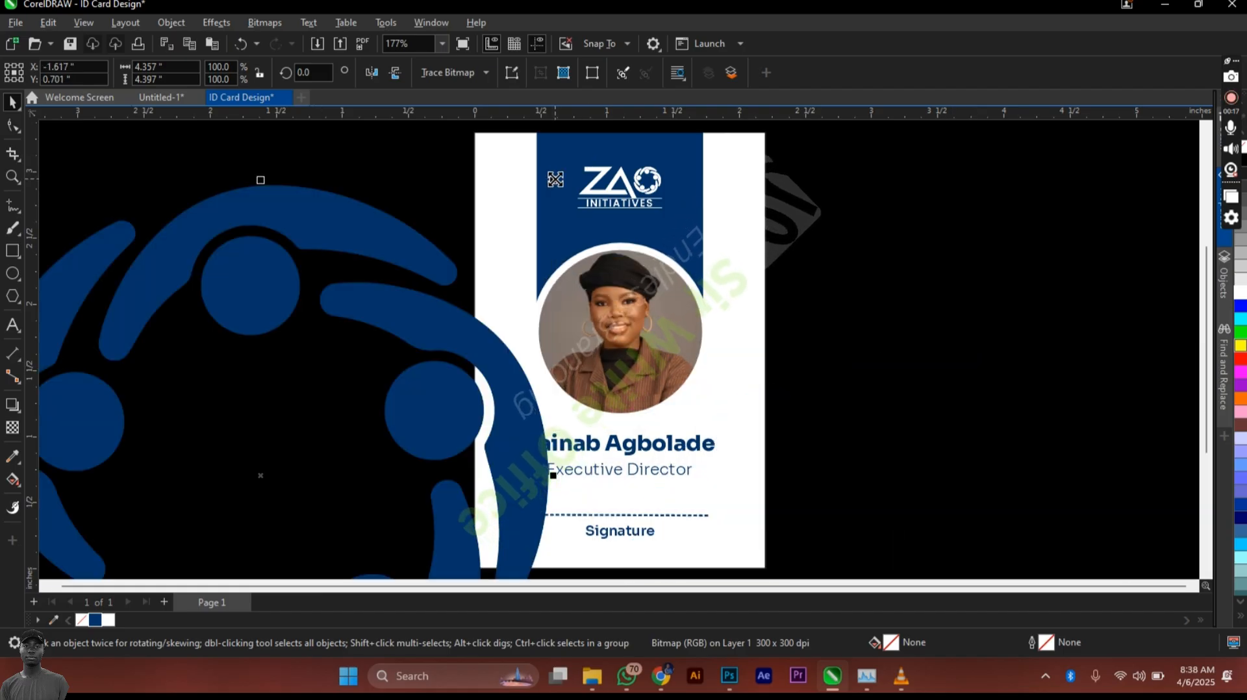
drag(555, 179, 317, 419)
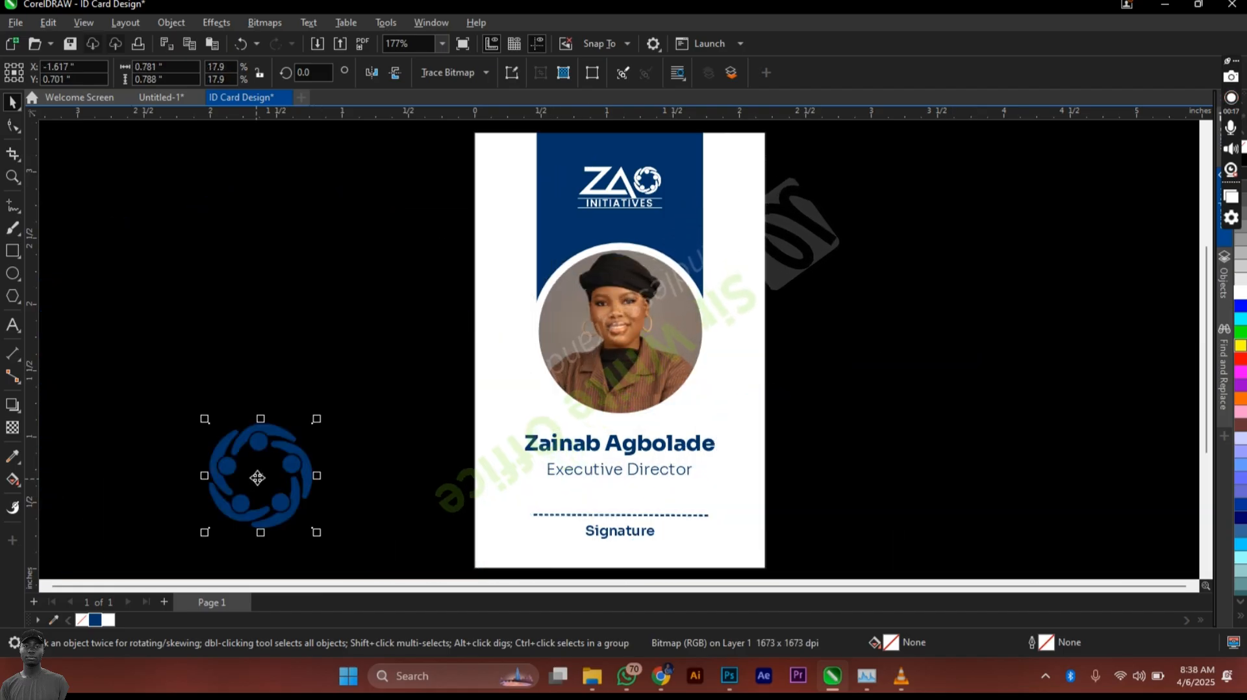
drag(257, 477, 479, 344)
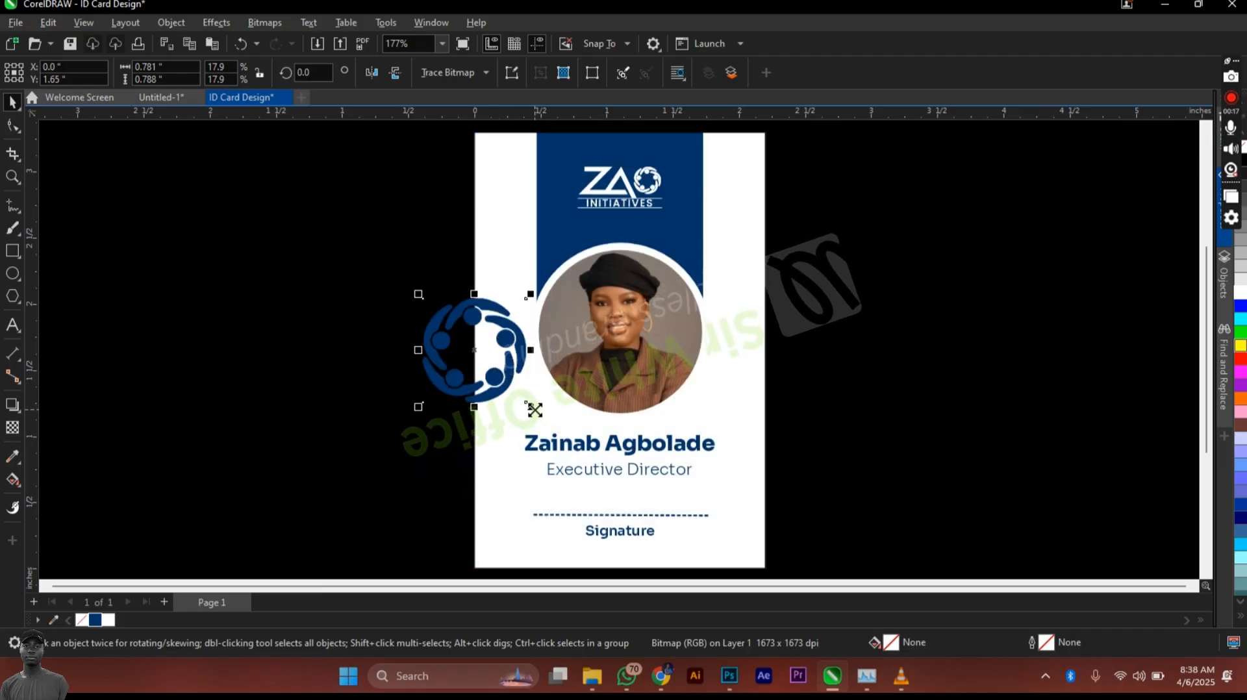
drag(535, 410, 552, 486)
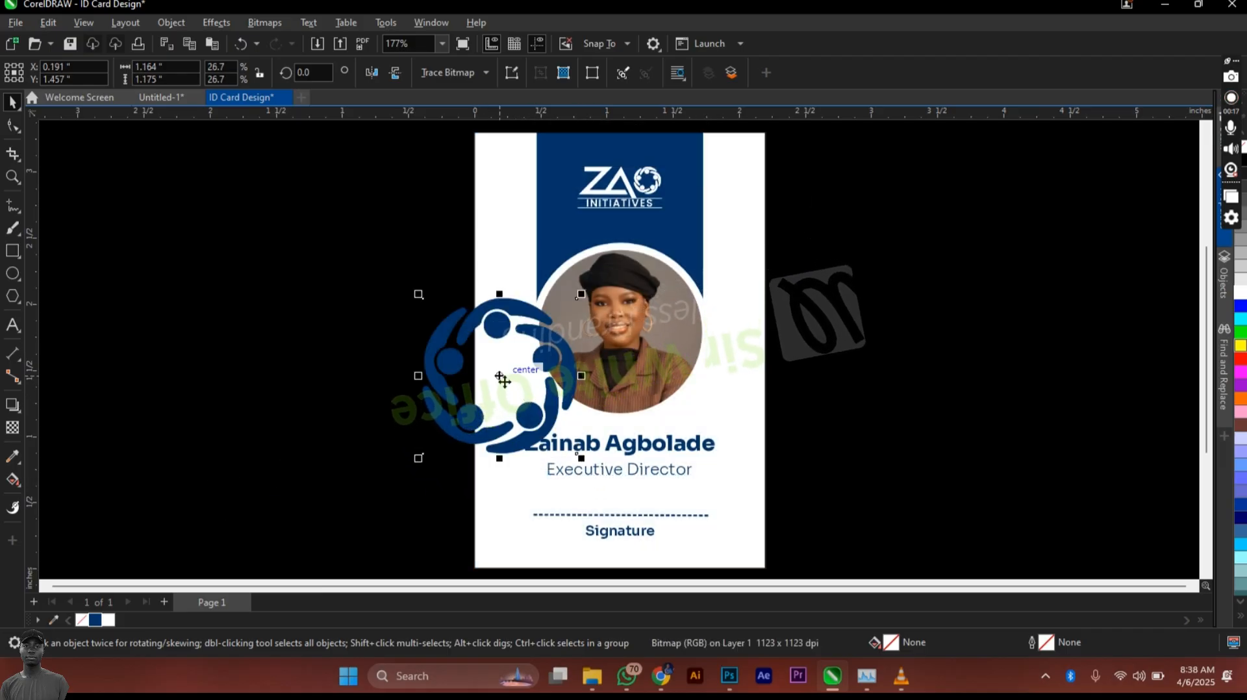
drag(502, 380, 454, 572)
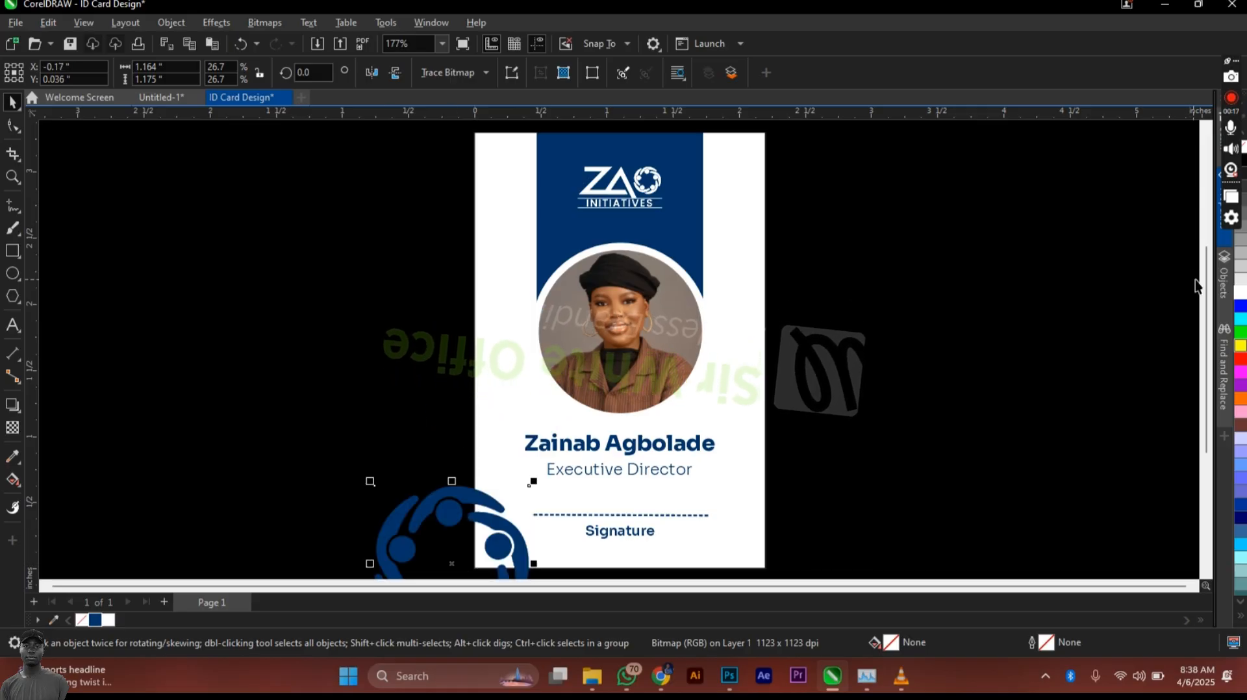
scroll(1169, 289, down, 2)
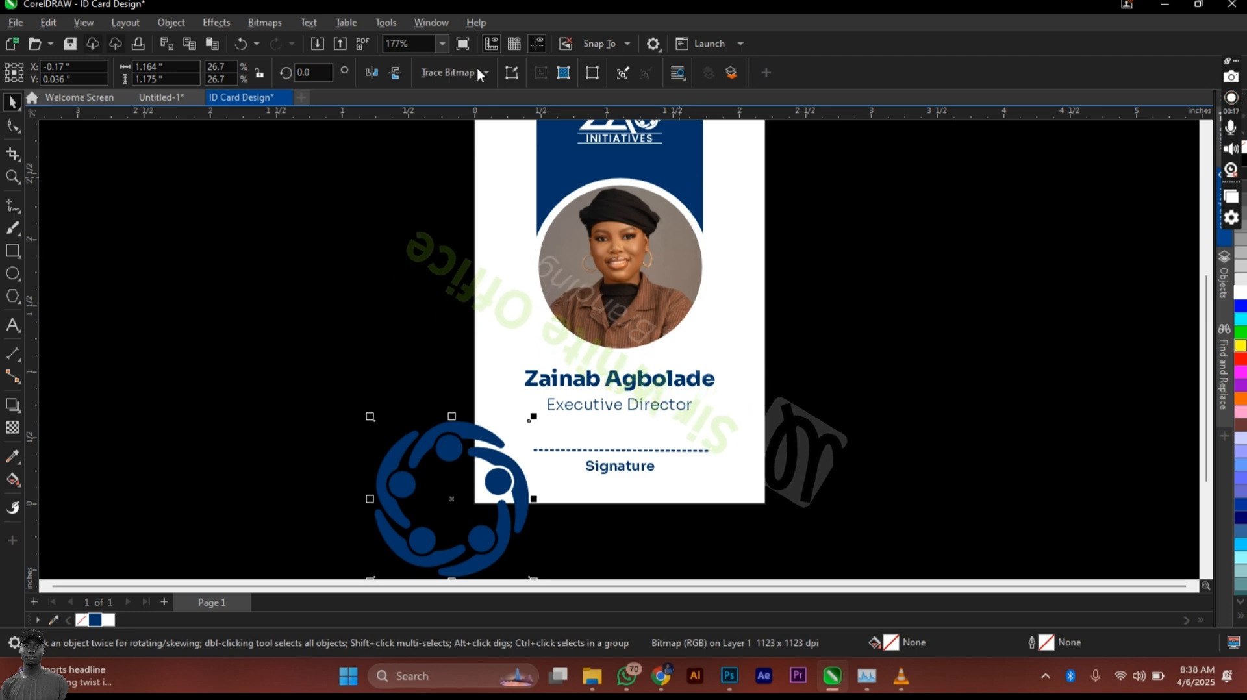
Step: Apply 70 transparency to the blue logo with the Transparency tool
click(228, 26)
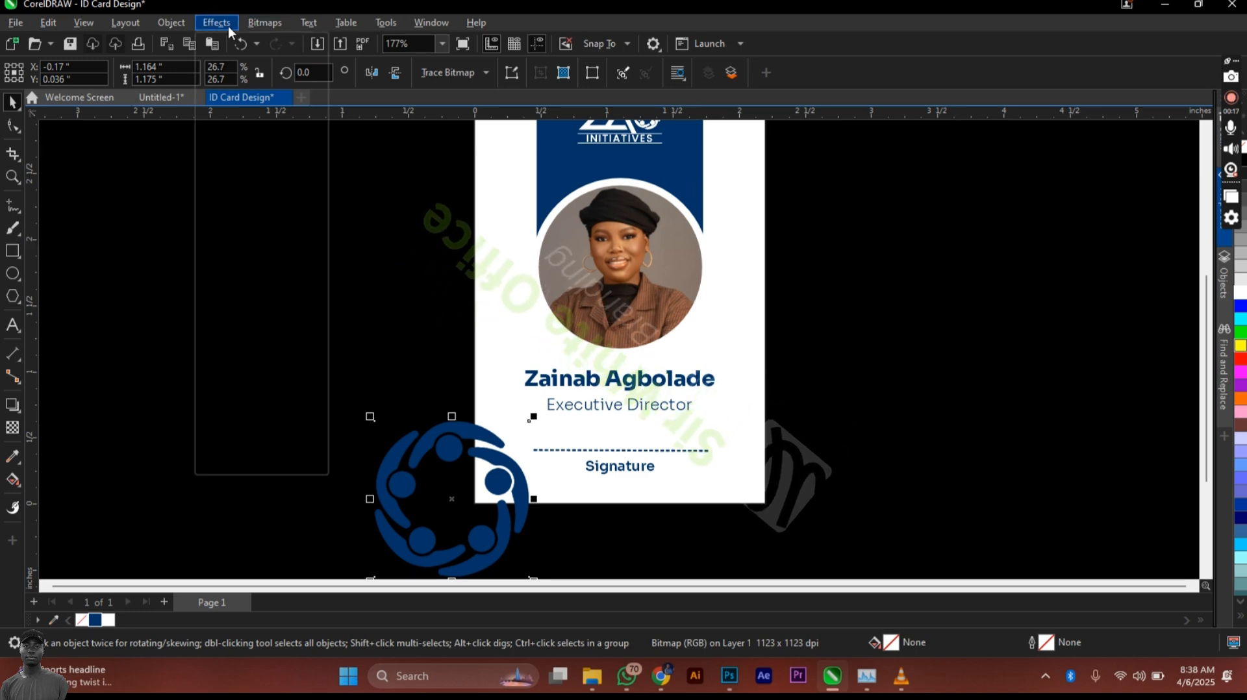
click(11, 427)
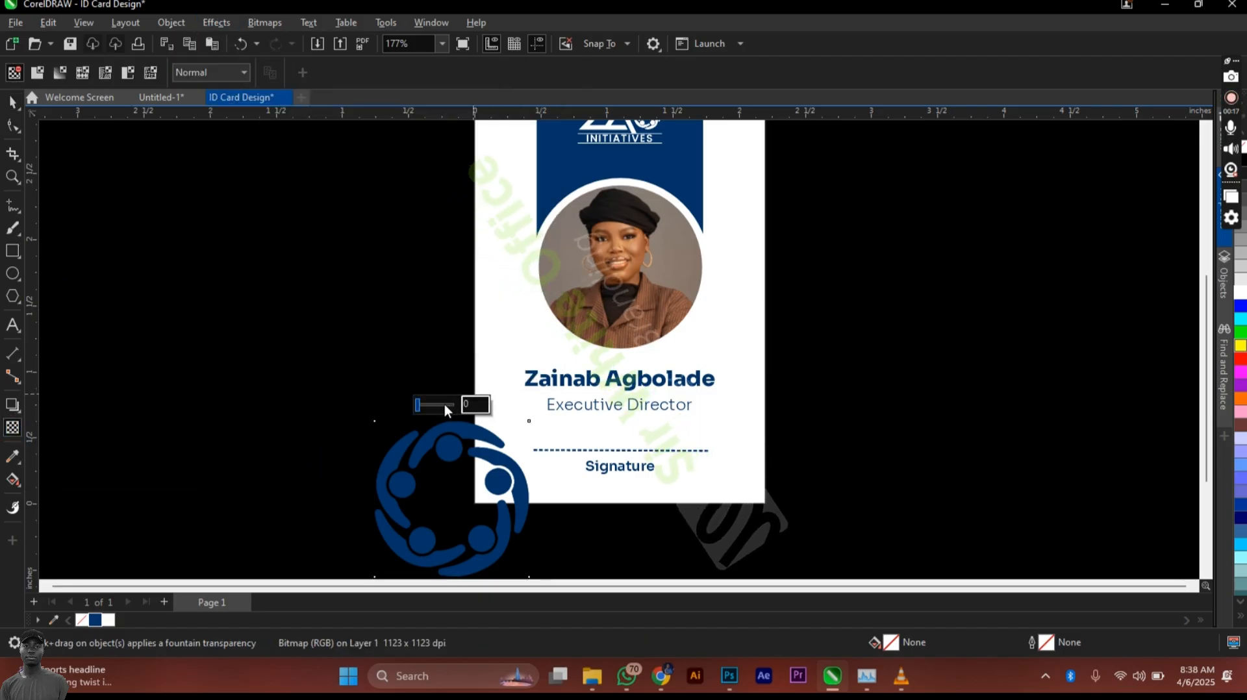
click(442, 404)
drag(442, 404, 443, 404)
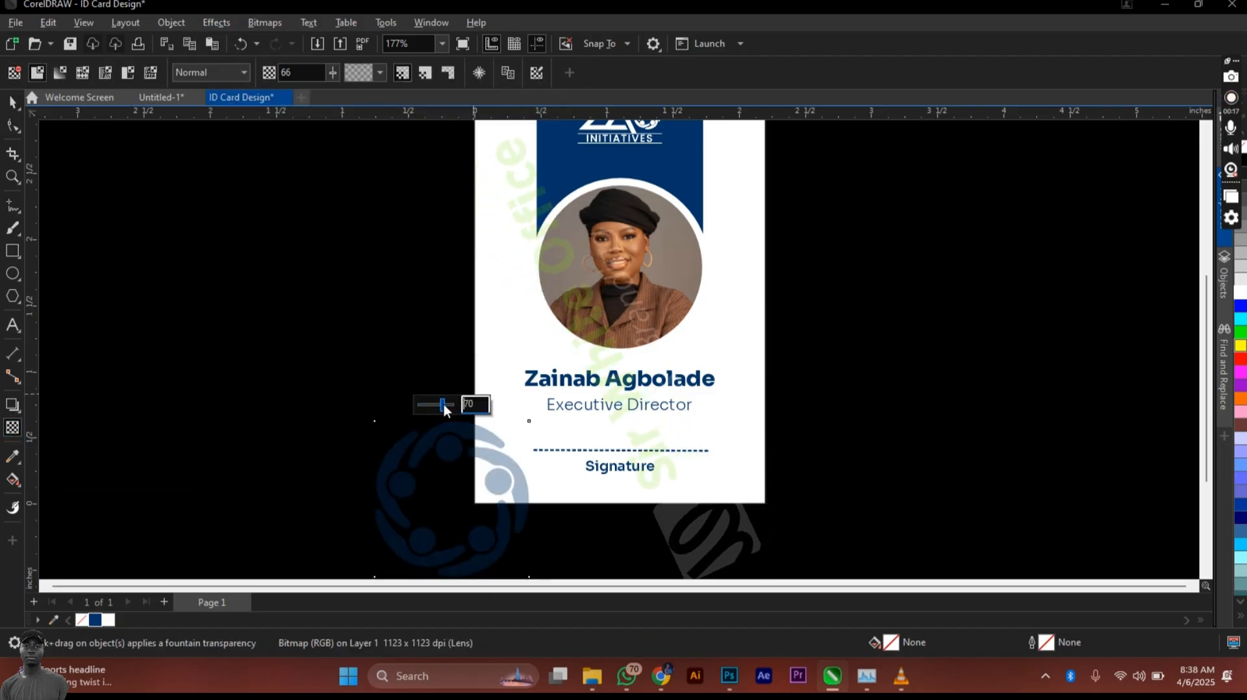
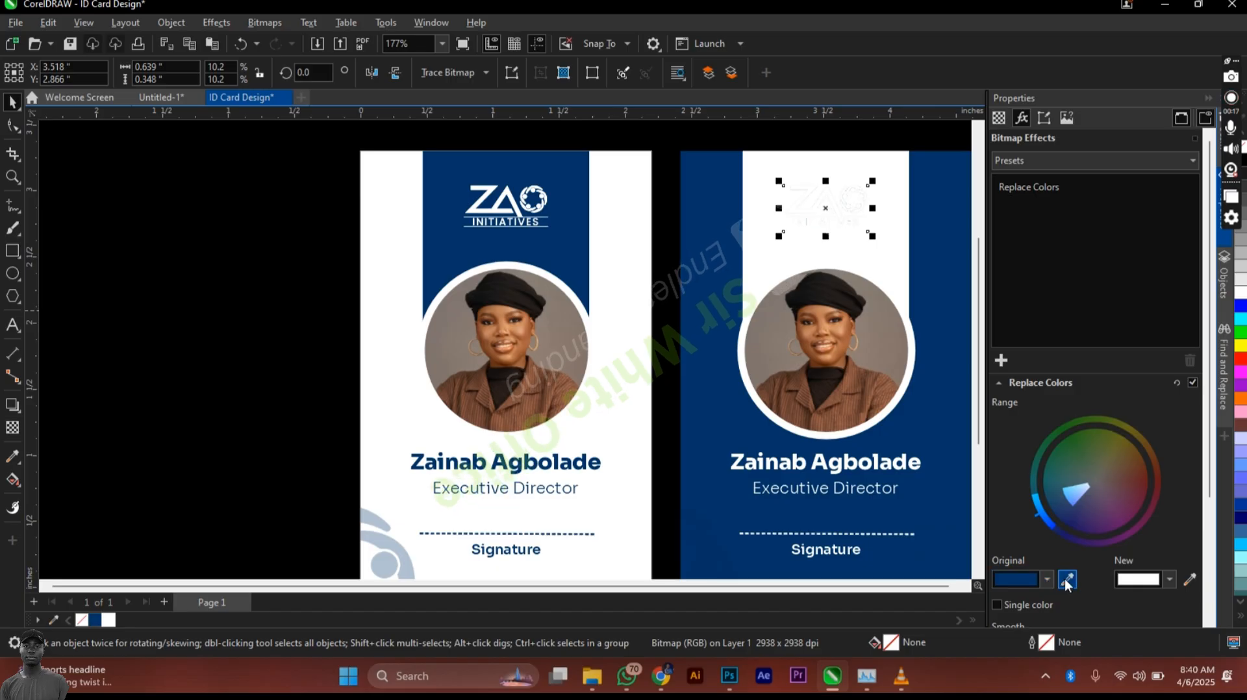
Step: Sample white as the Original colour in Replace Colors so the logo shows navy again
click(1067, 580)
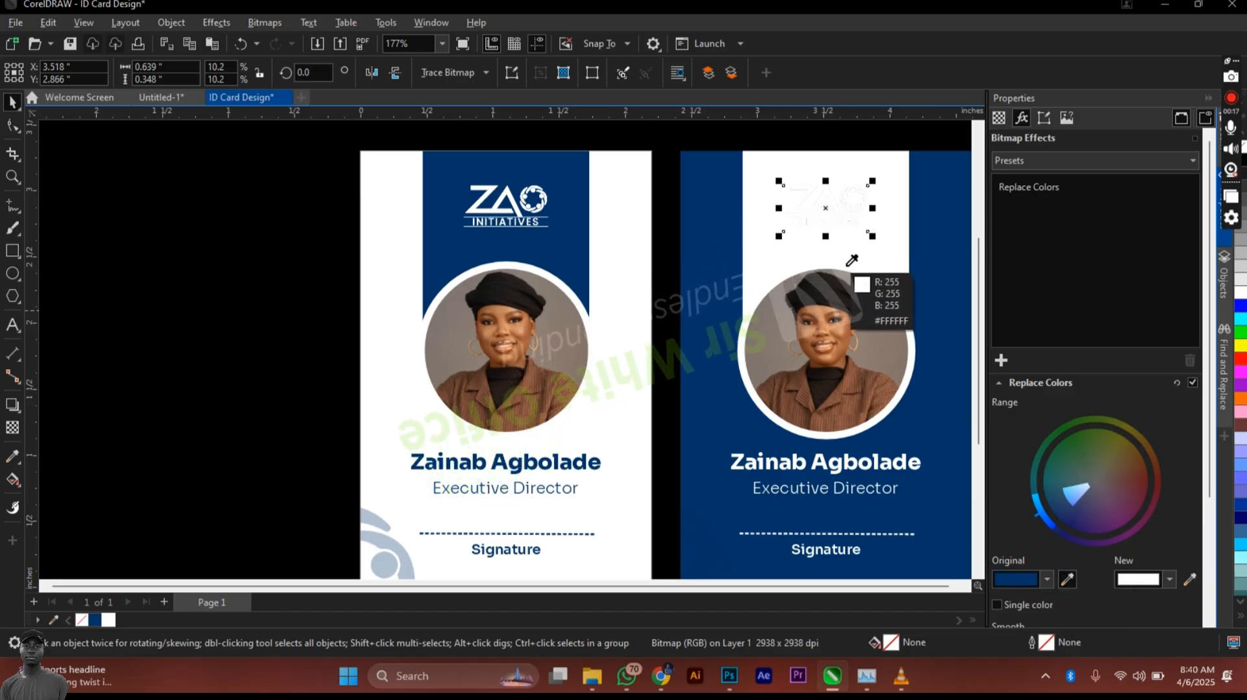
click(848, 260)
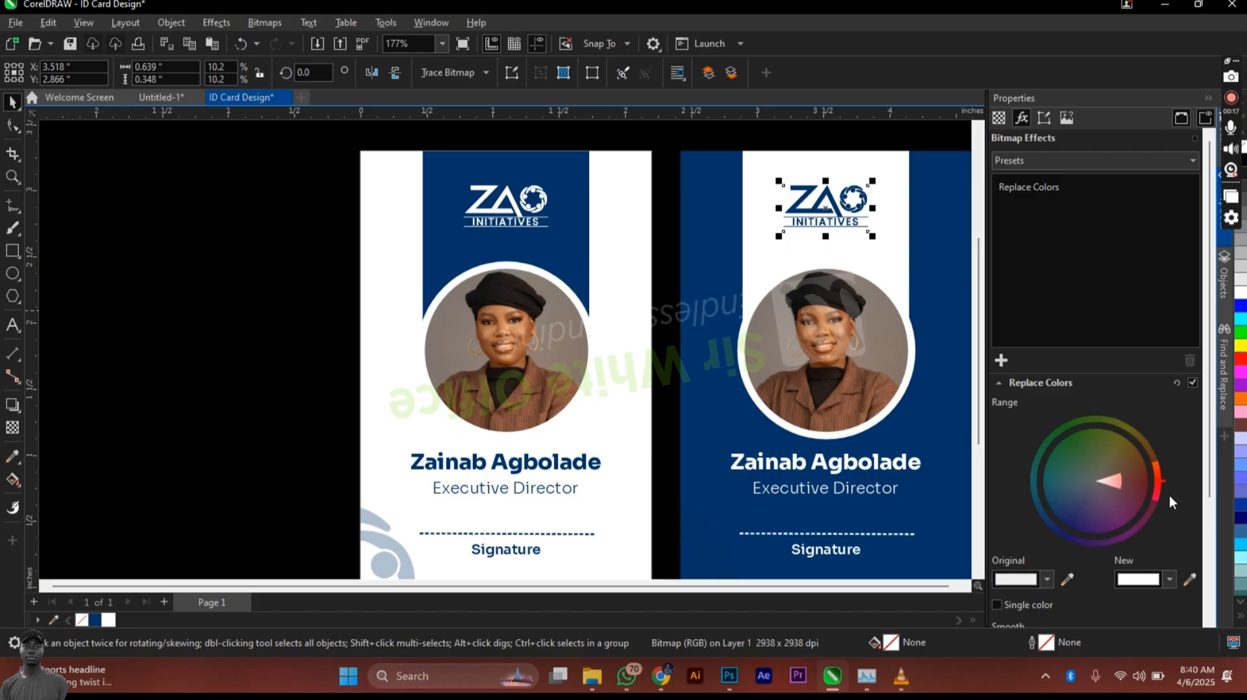
click(676, 217)
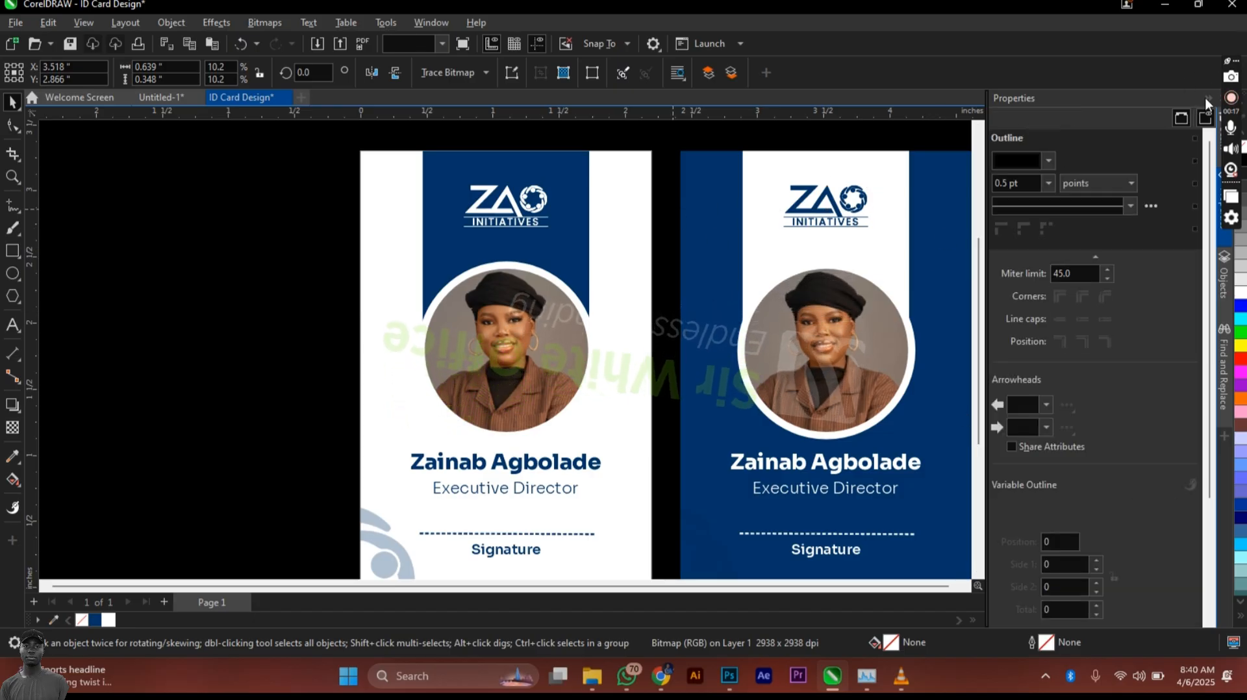
Step: Close the Properties docker to widen the canvas view
click(1208, 99)
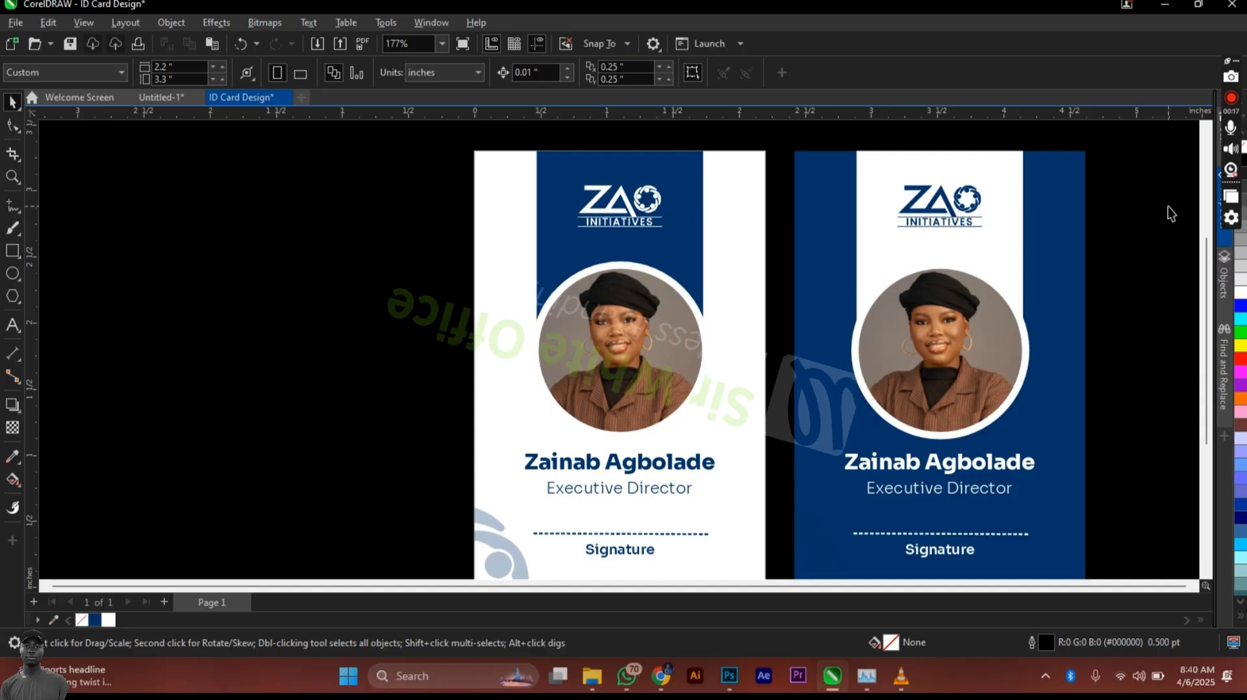
click(1193, 586)
click(1194, 587)
click(1194, 587)
scroll(1193, 587, down, 1)
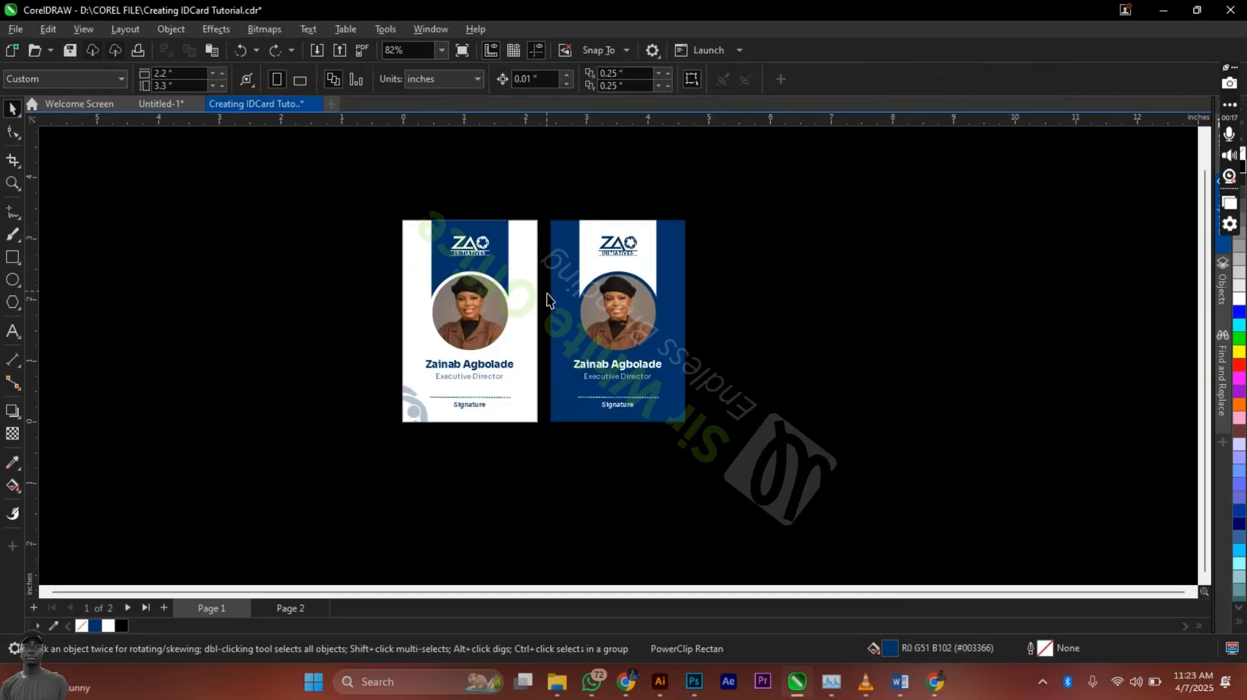
Step: Copy the blue card to the left of the white card and delete its white rounded shape
click(569, 303)
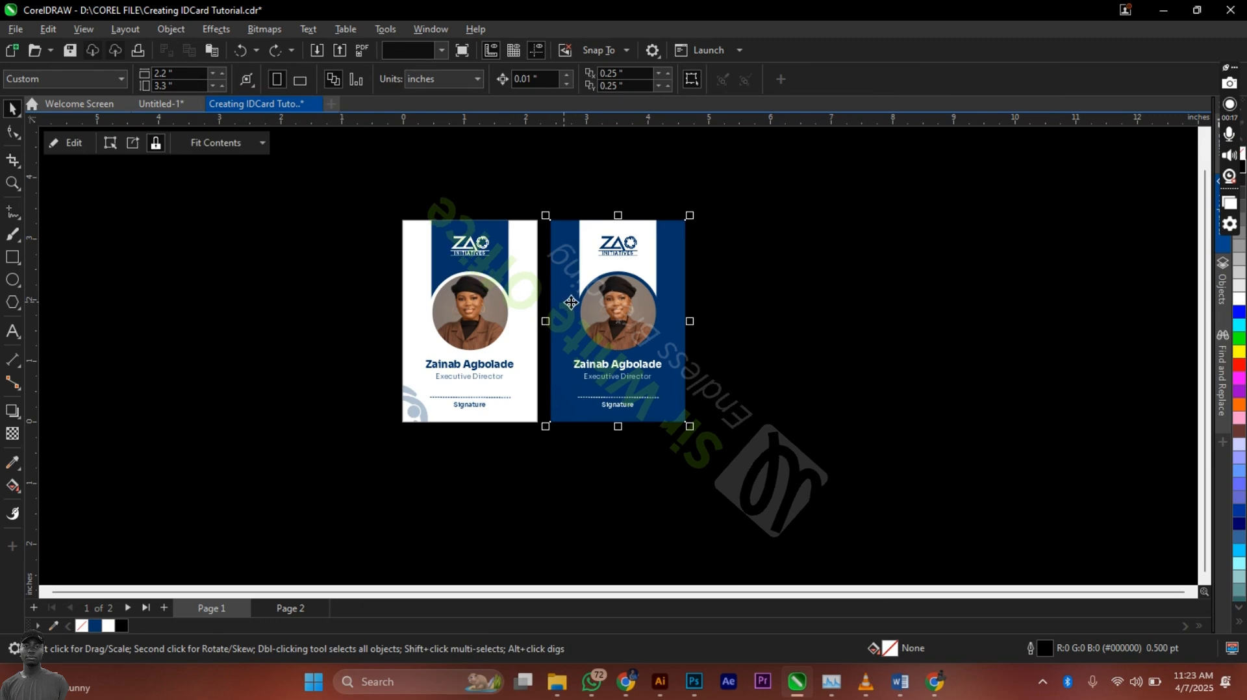
drag(570, 303, 272, 296)
right_click(273, 296)
key(Escape)
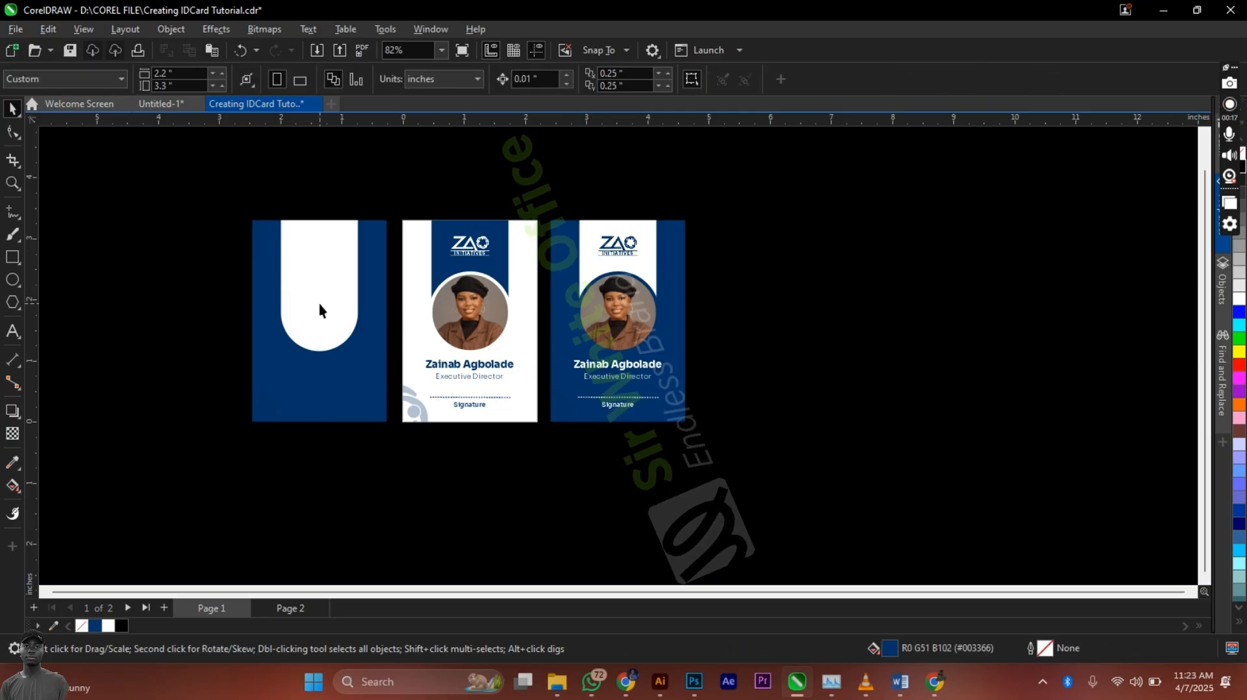
click(319, 302)
ctrl+click(319, 304)
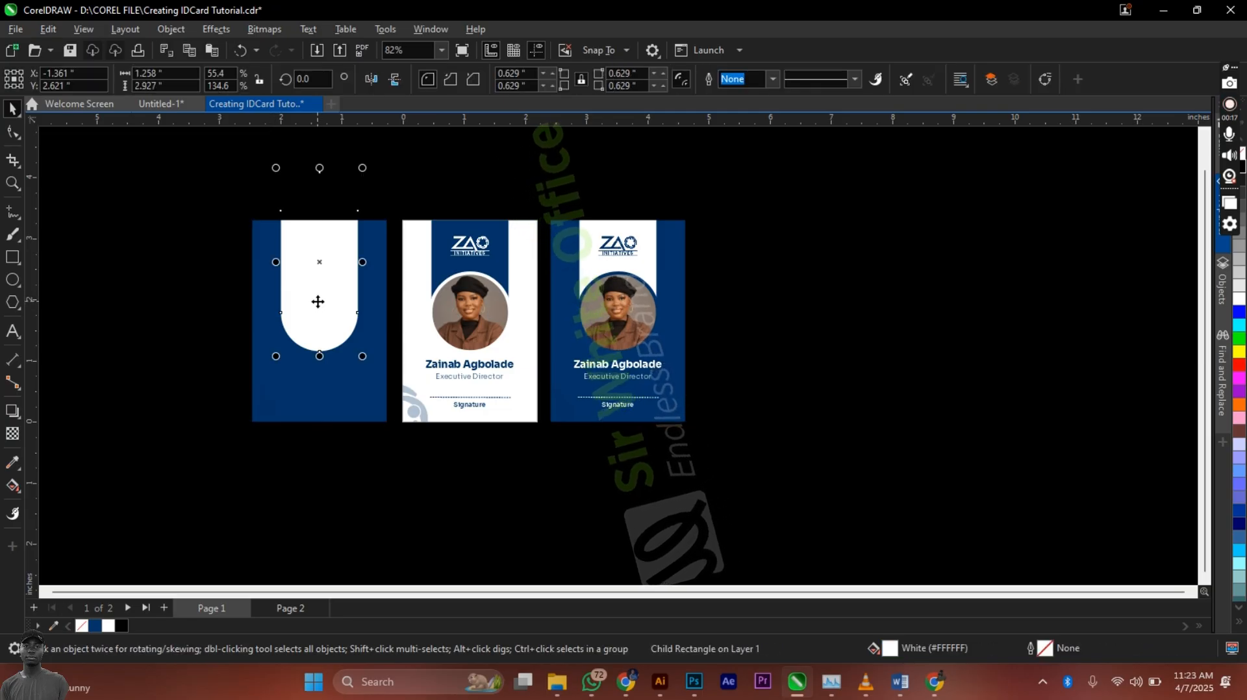
key(Delete)
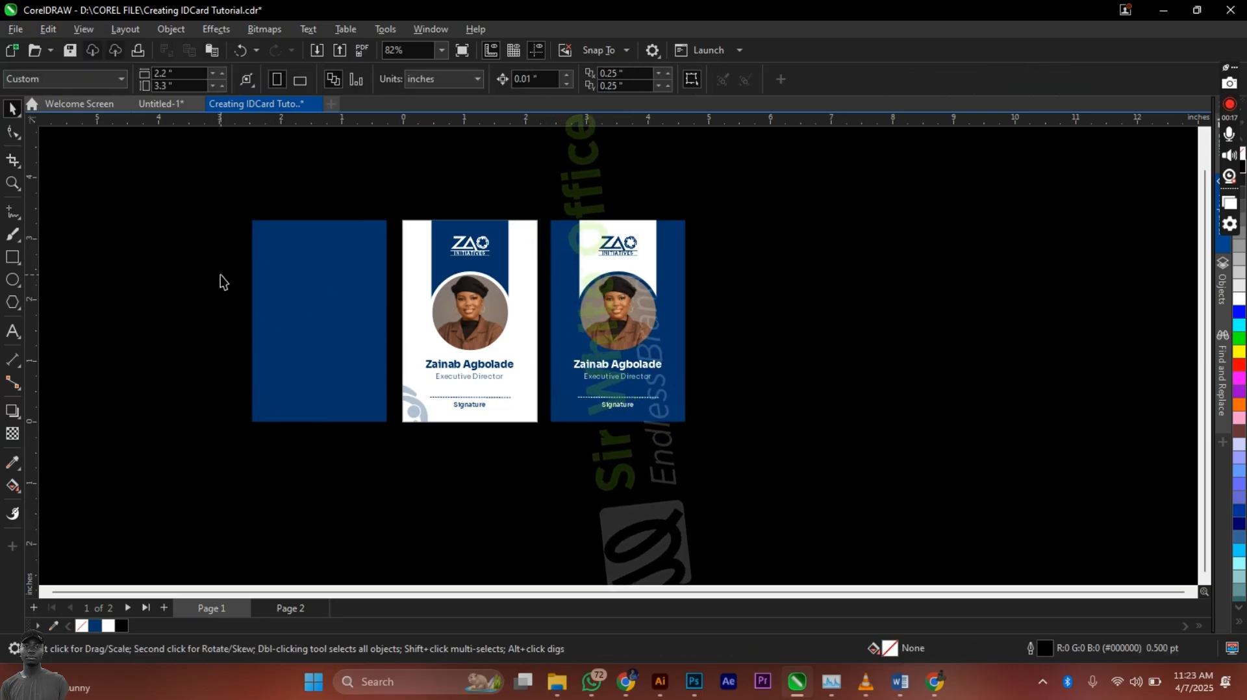
Step: Copy the 'Executive Director' text from the front card onto the new back card
scroll(805, 503, up, 2)
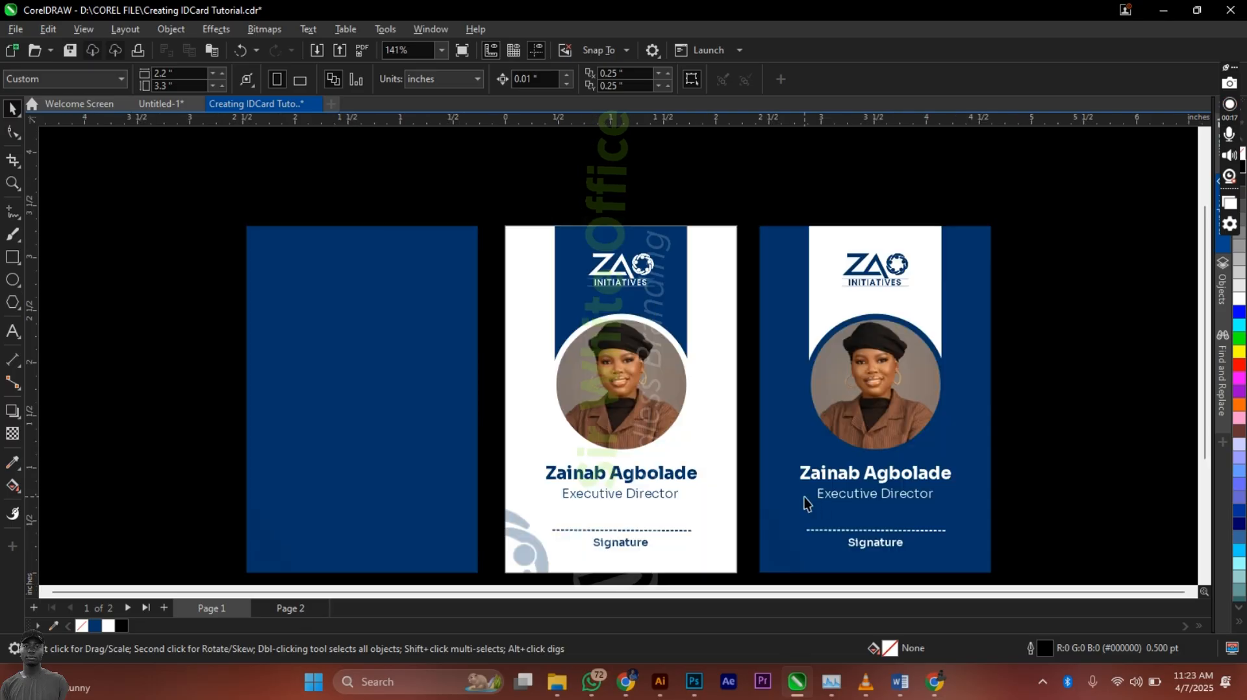
click(877, 544)
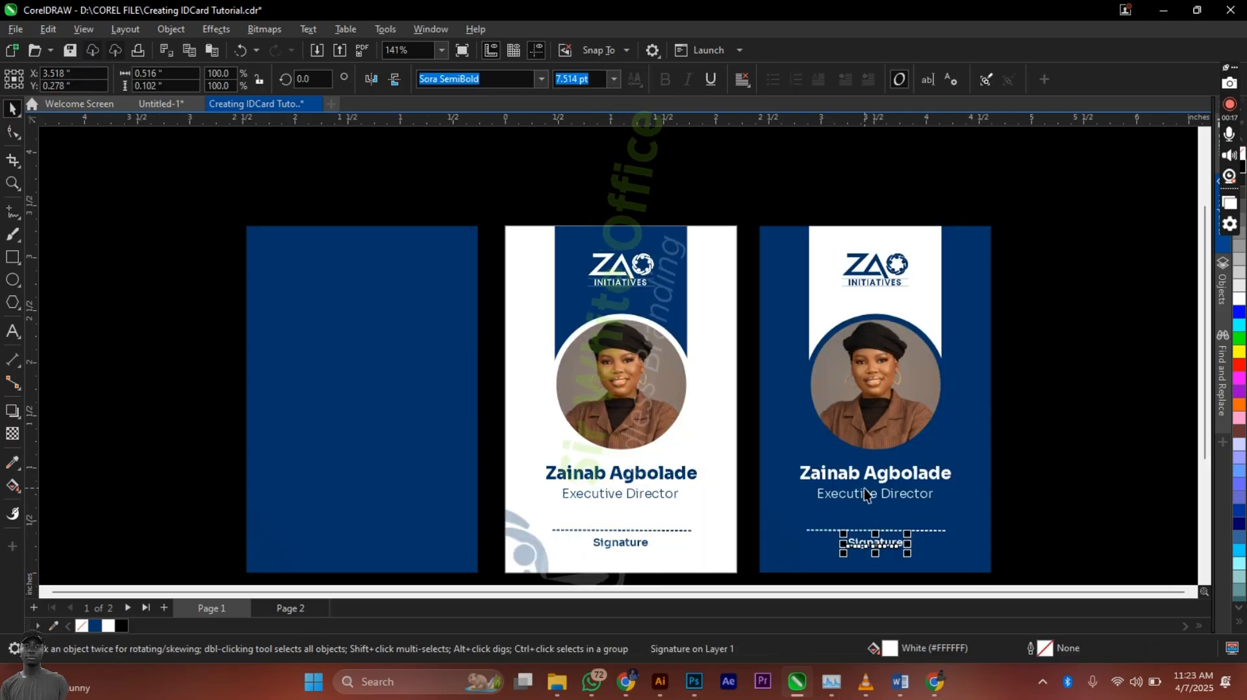
click(863, 498)
drag(502, 383, 328, 268)
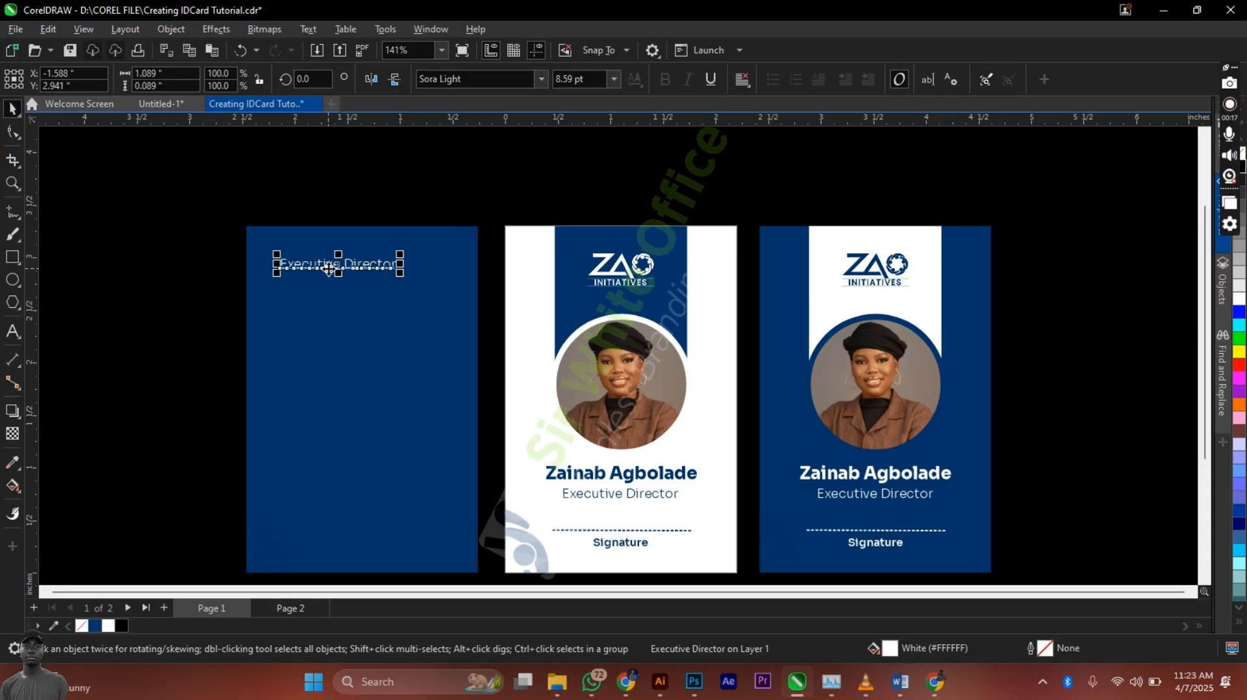
Step: Replace the copied text with 'This remains the property of'
double_click(328, 269)
key(ctrl+a)
text(T)
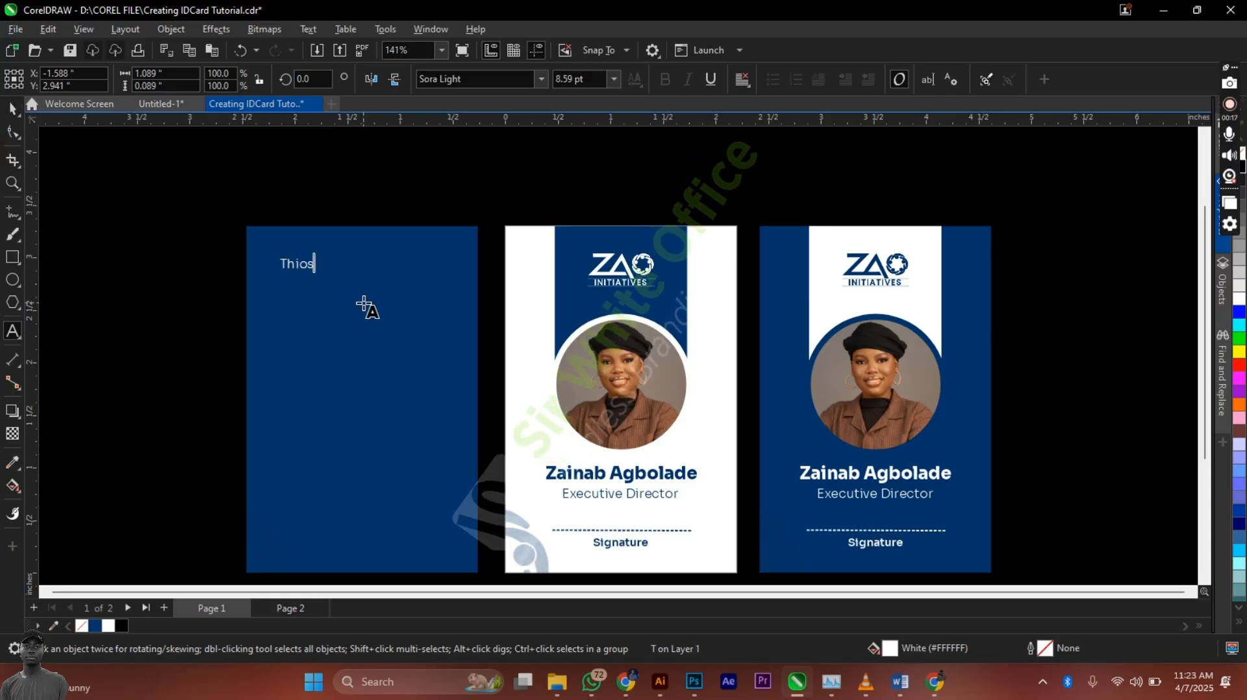
text(hios)
key(BackSpace)
key(BackSpace)
text(s r)
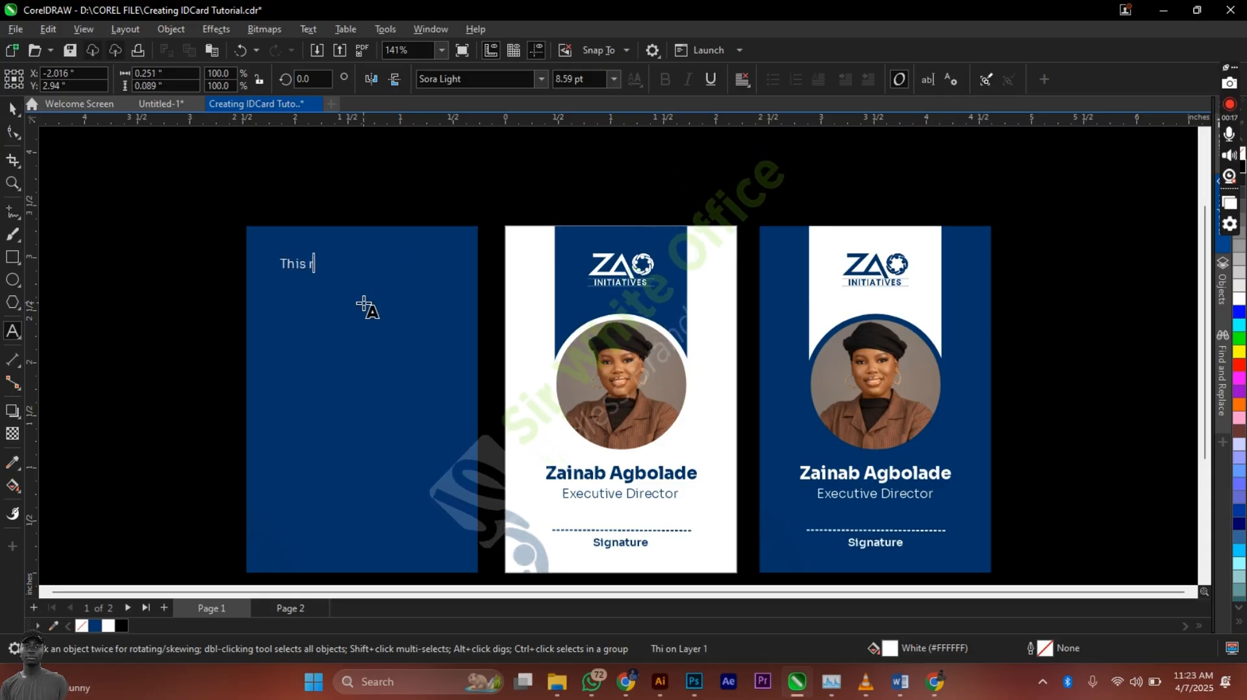
text(emains the)
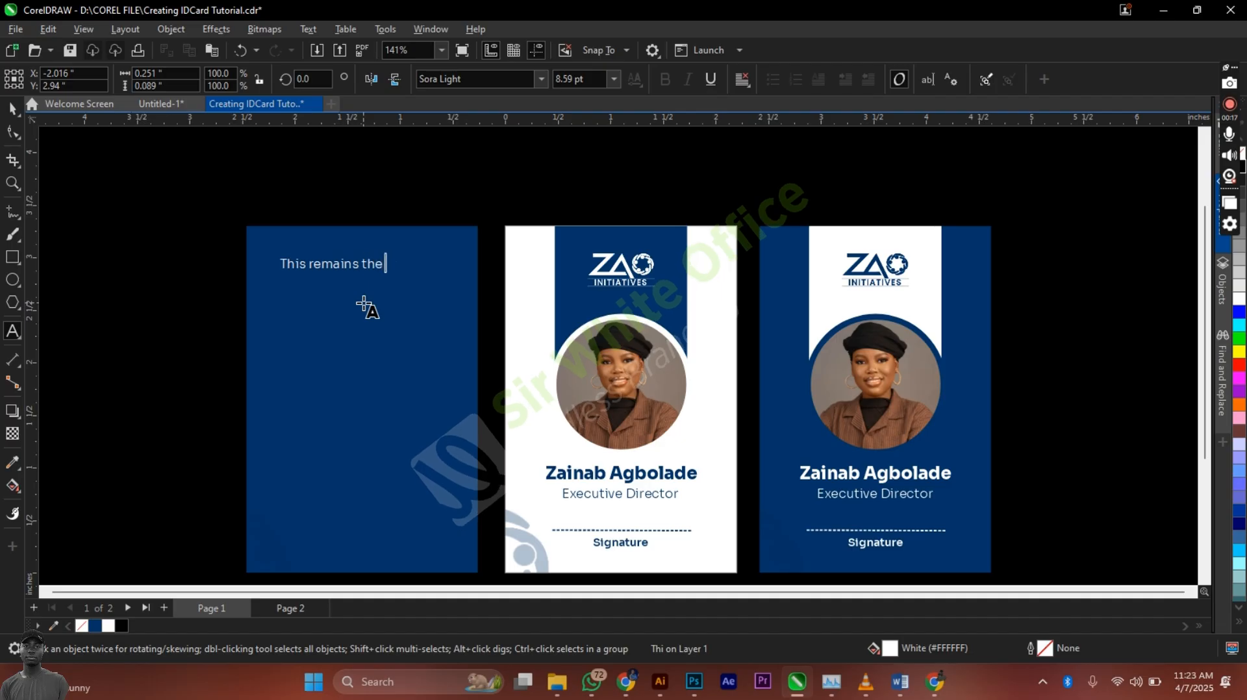
text( prope)
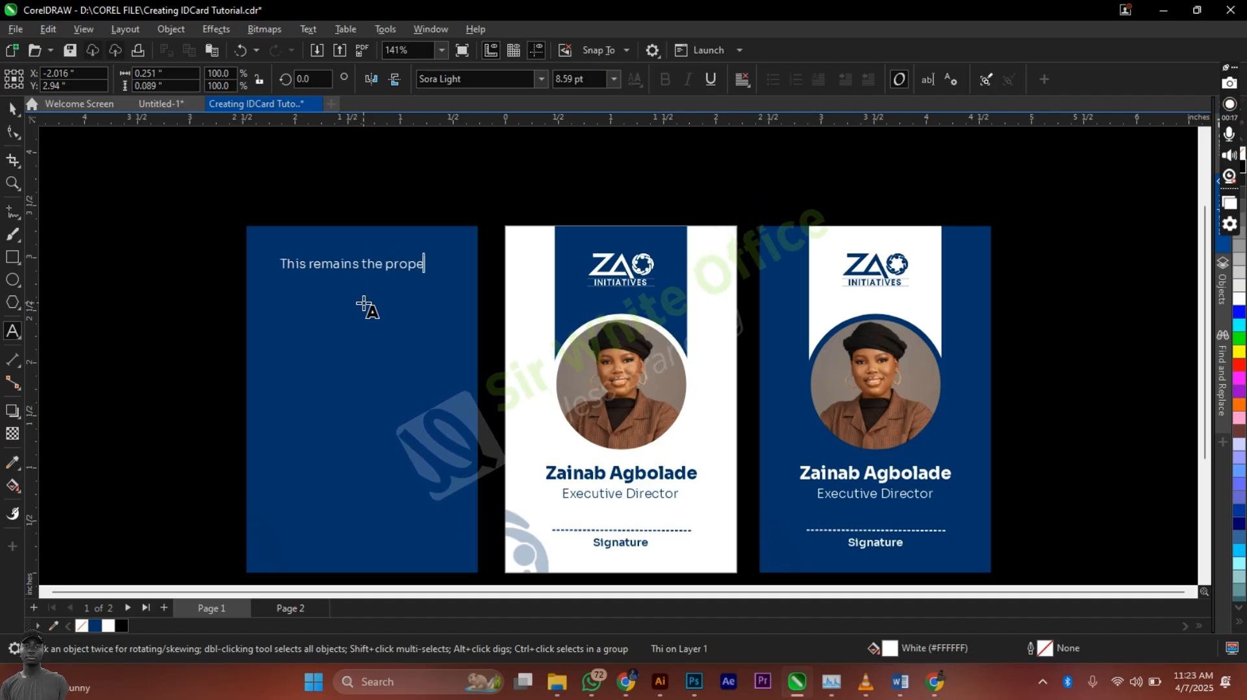
text(rty)
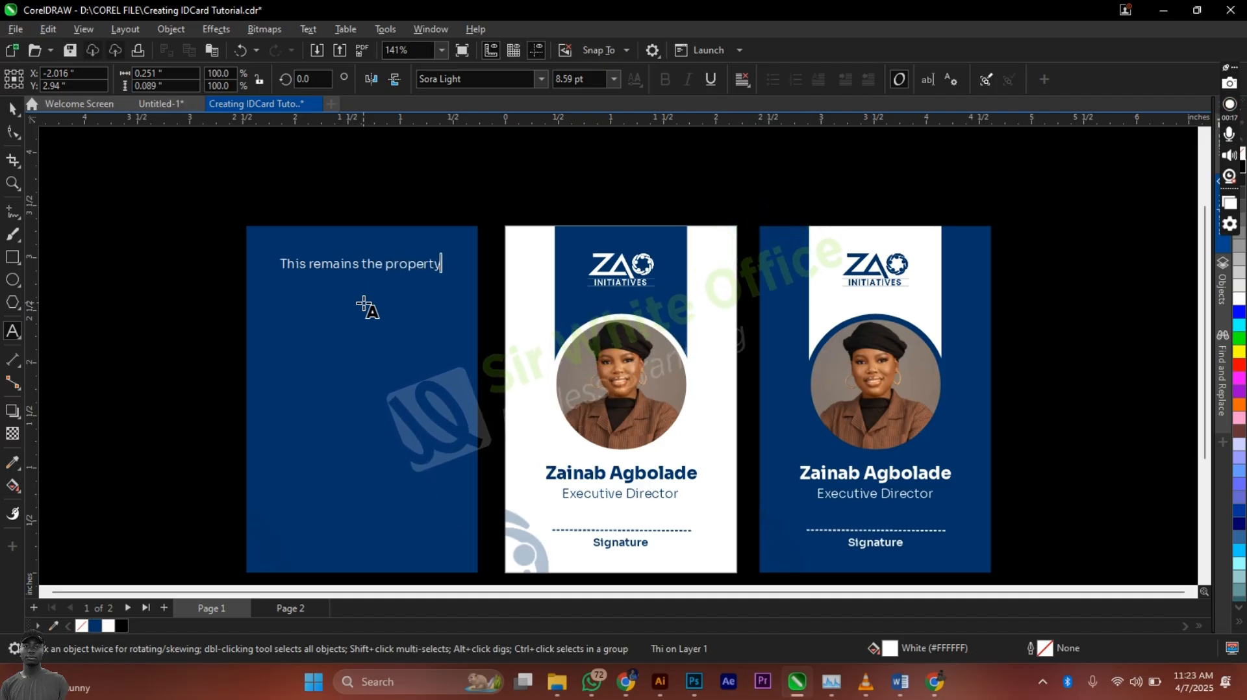
text( of)
key(ctrl+space)
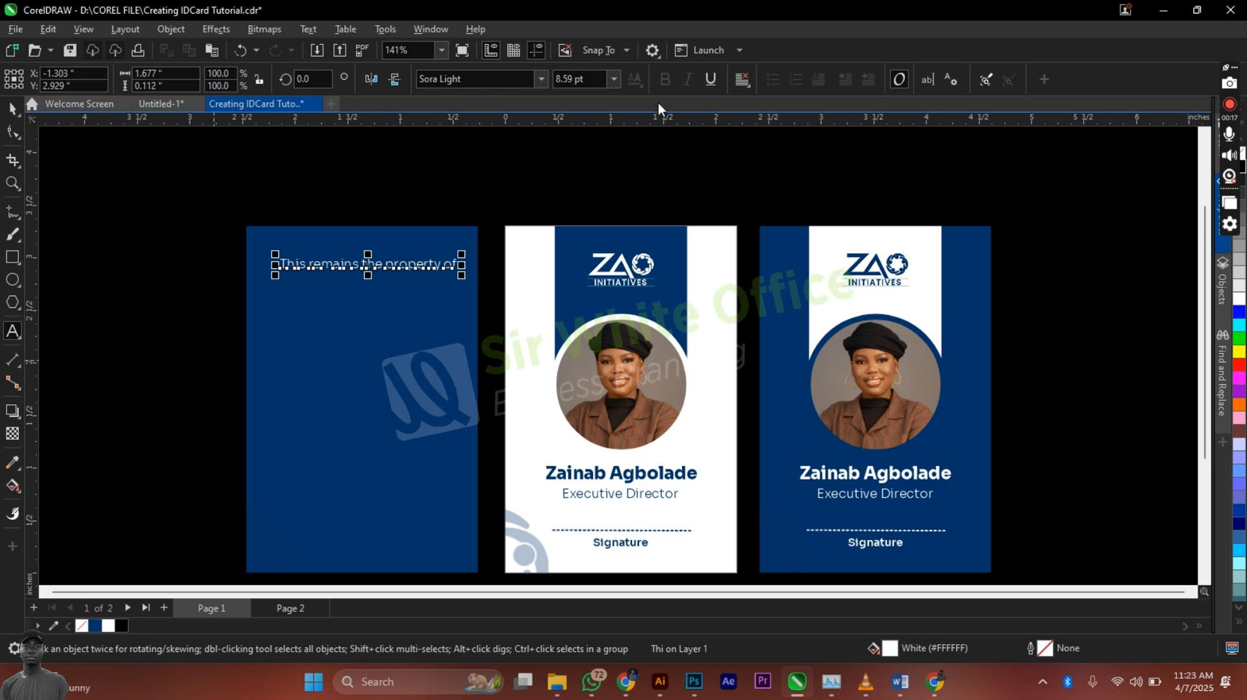
Step: Set the property line to Sora Regular and shrink it slightly
click(538, 79)
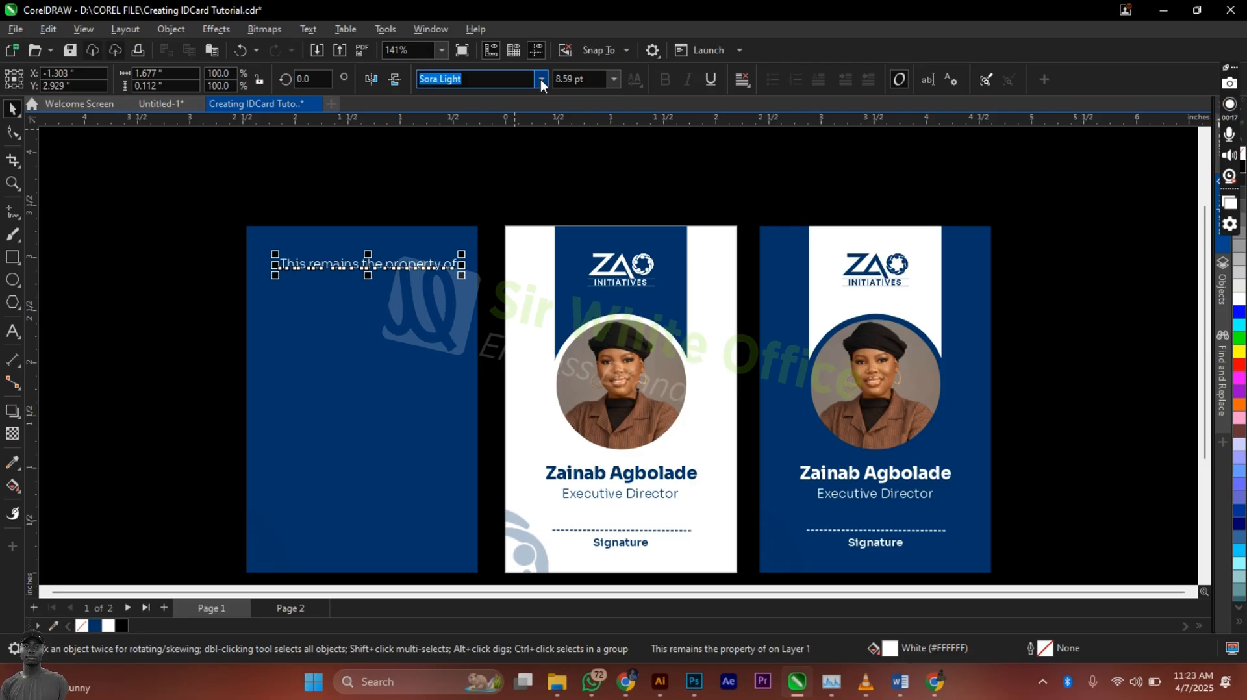
click(540, 79)
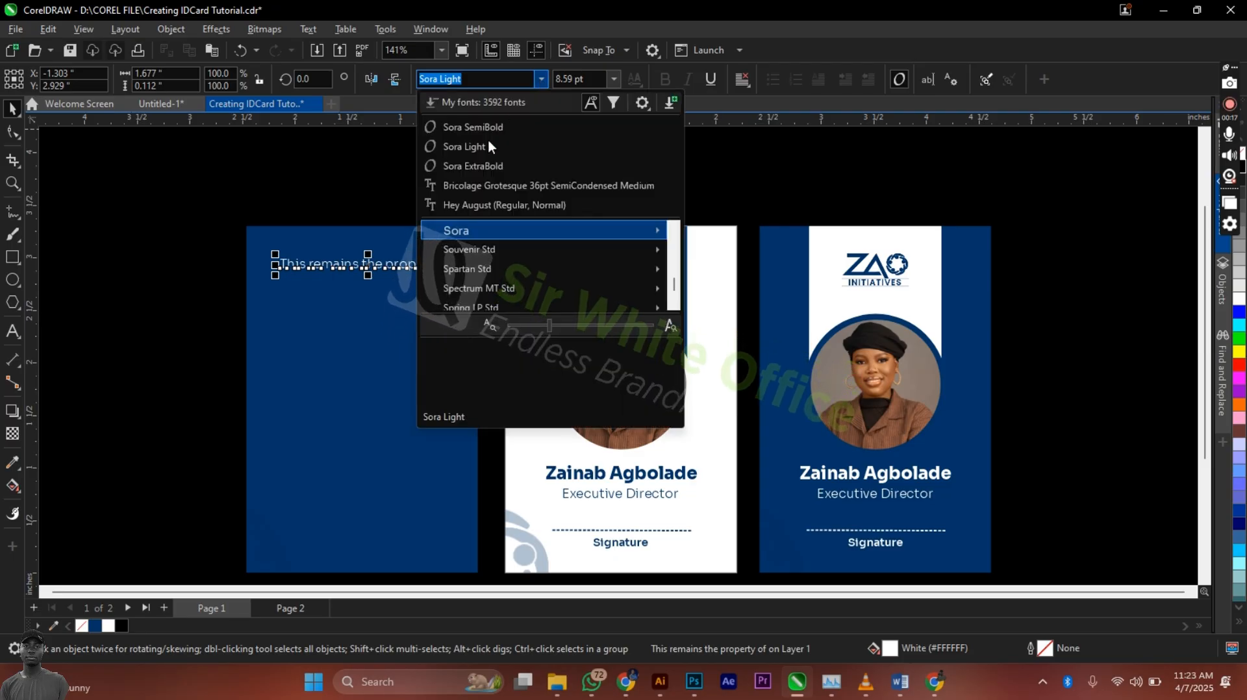
click(488, 141)
click(542, 80)
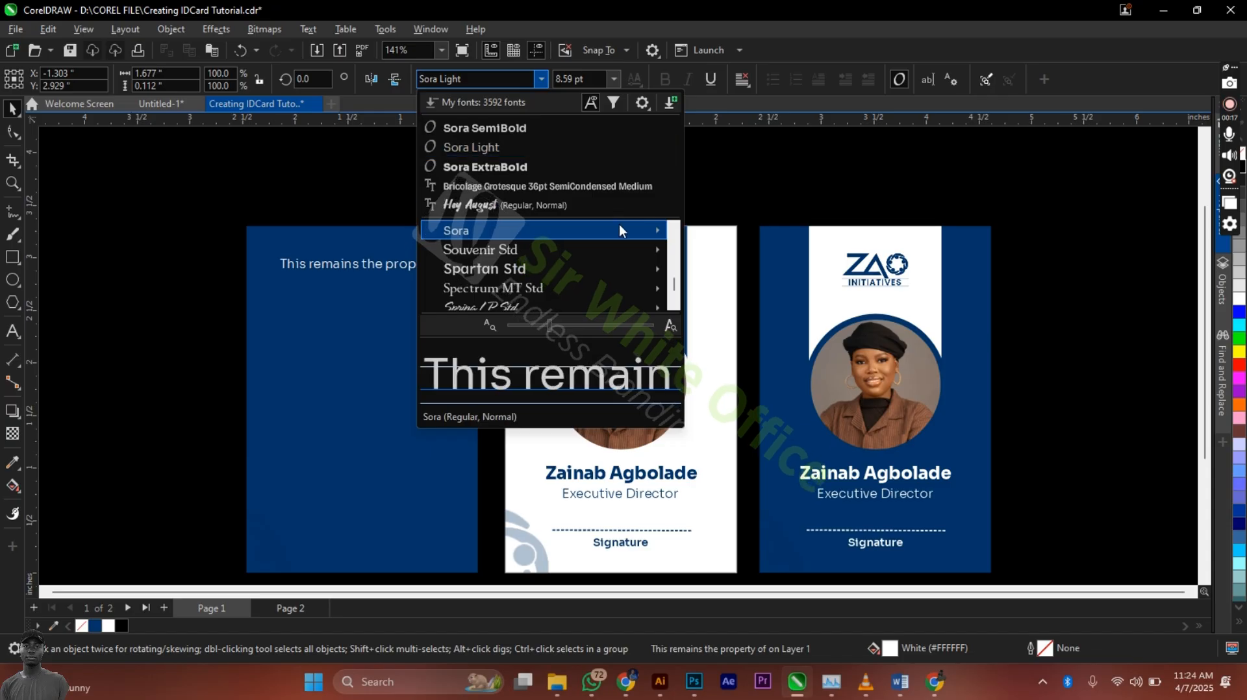
mouse_move(618, 228)
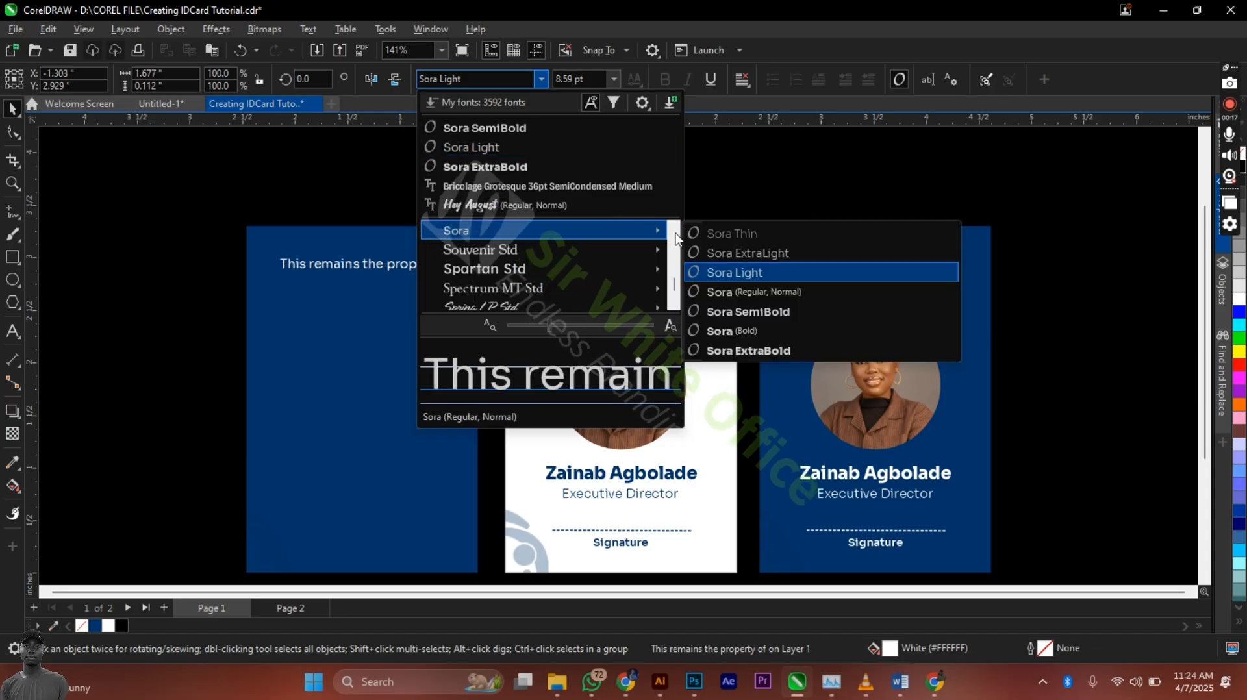
click(761, 295)
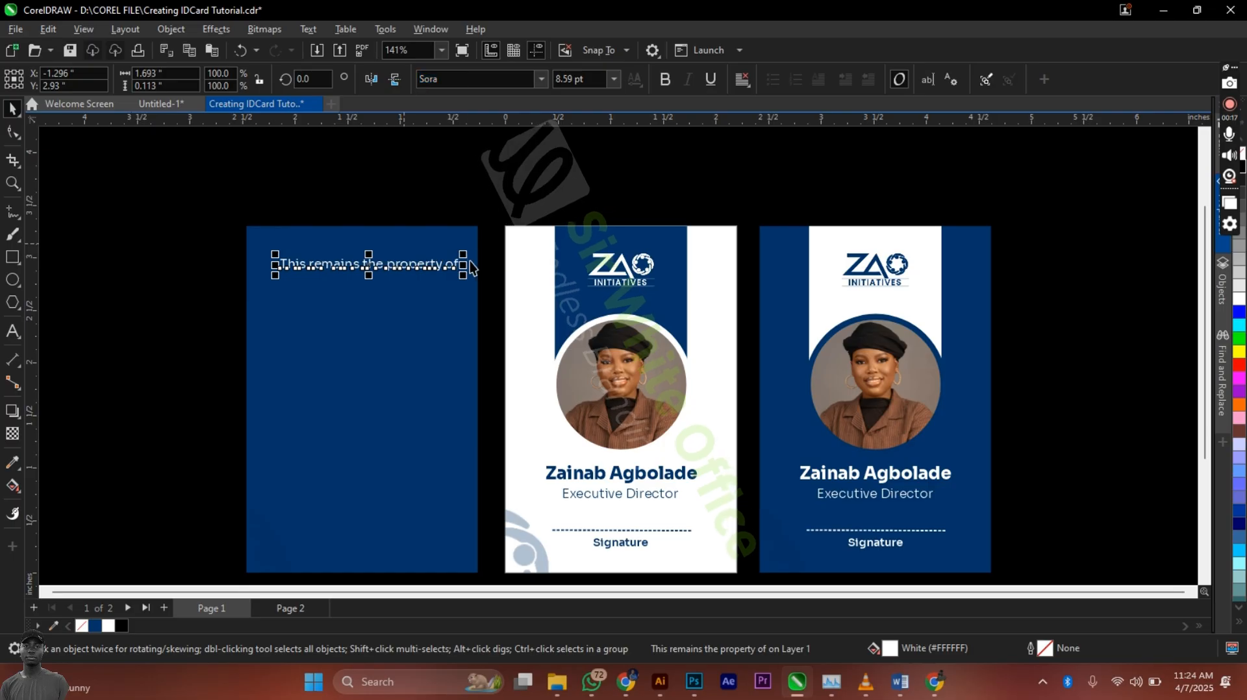
drag(463, 254, 437, 257)
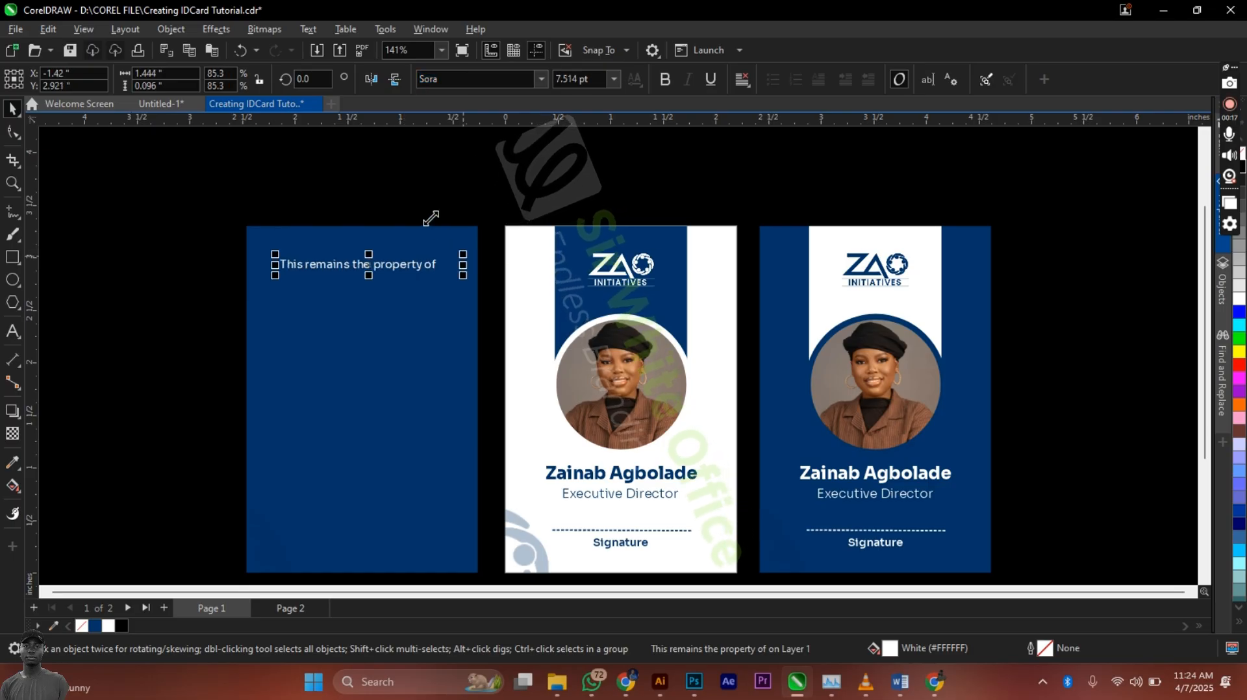
shift+click(445, 298)
Step: Copy the ZAO logo under the property line, then drag a copy of that line below the logo
click(605, 263)
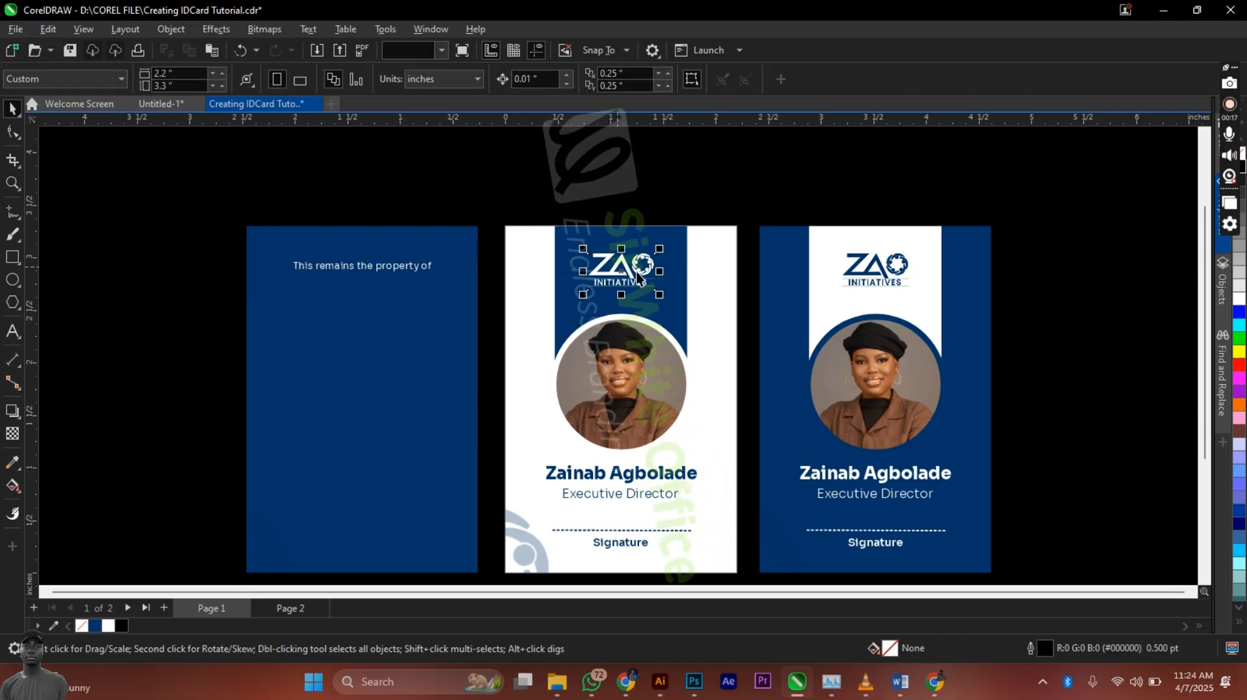
drag(616, 271, 361, 295)
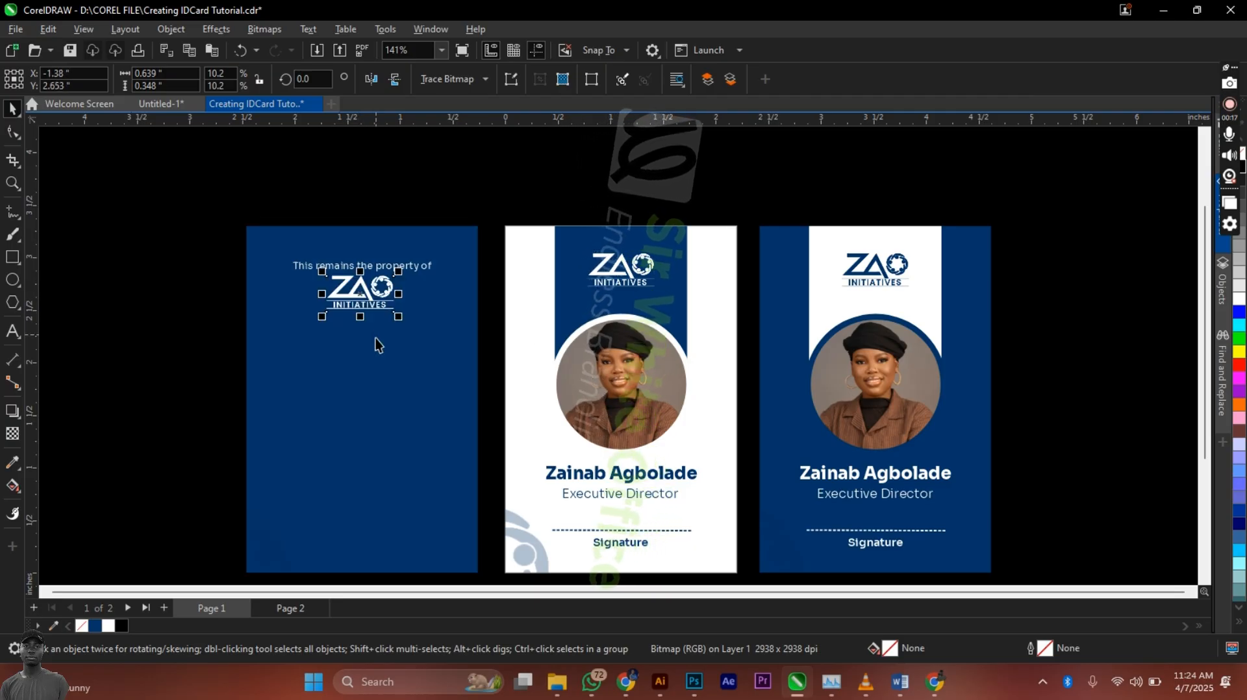
click(428, 169)
click(370, 268)
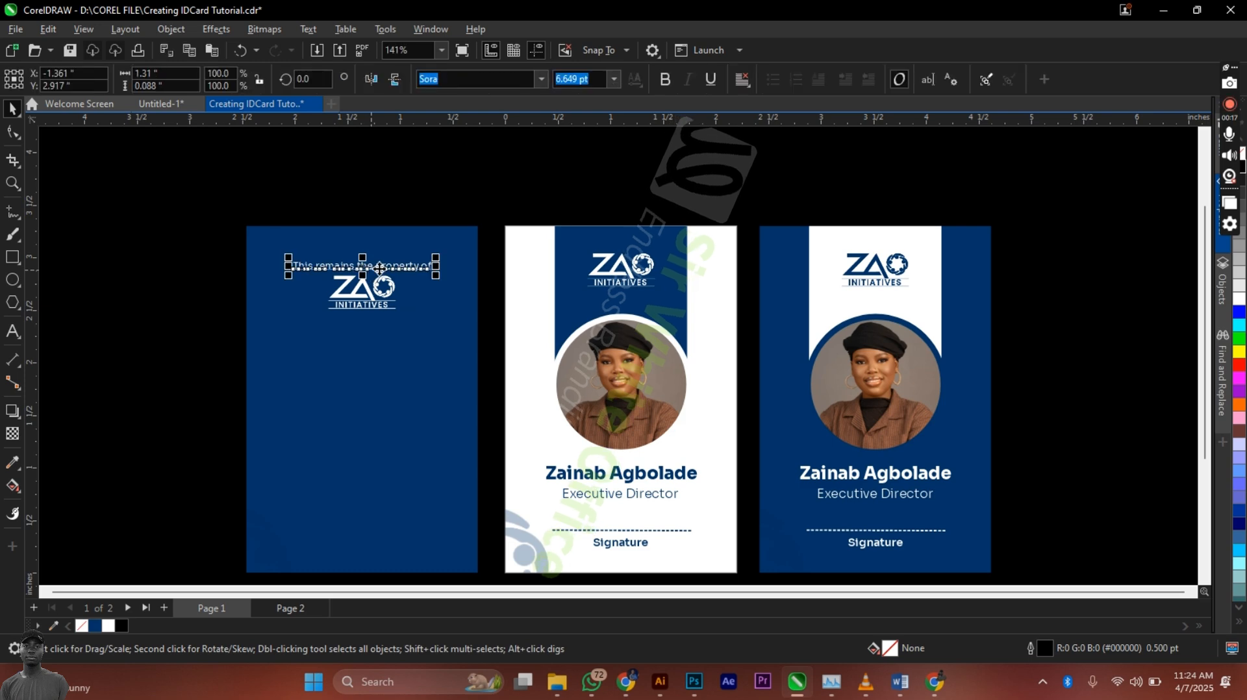
drag(379, 267, 383, 326)
Step: Replace the copied line with notice text about returning the card to the nearest police station
right_click(383, 326)
key(F8)
click(429, 324)
key(ctrl+a)
text(at)
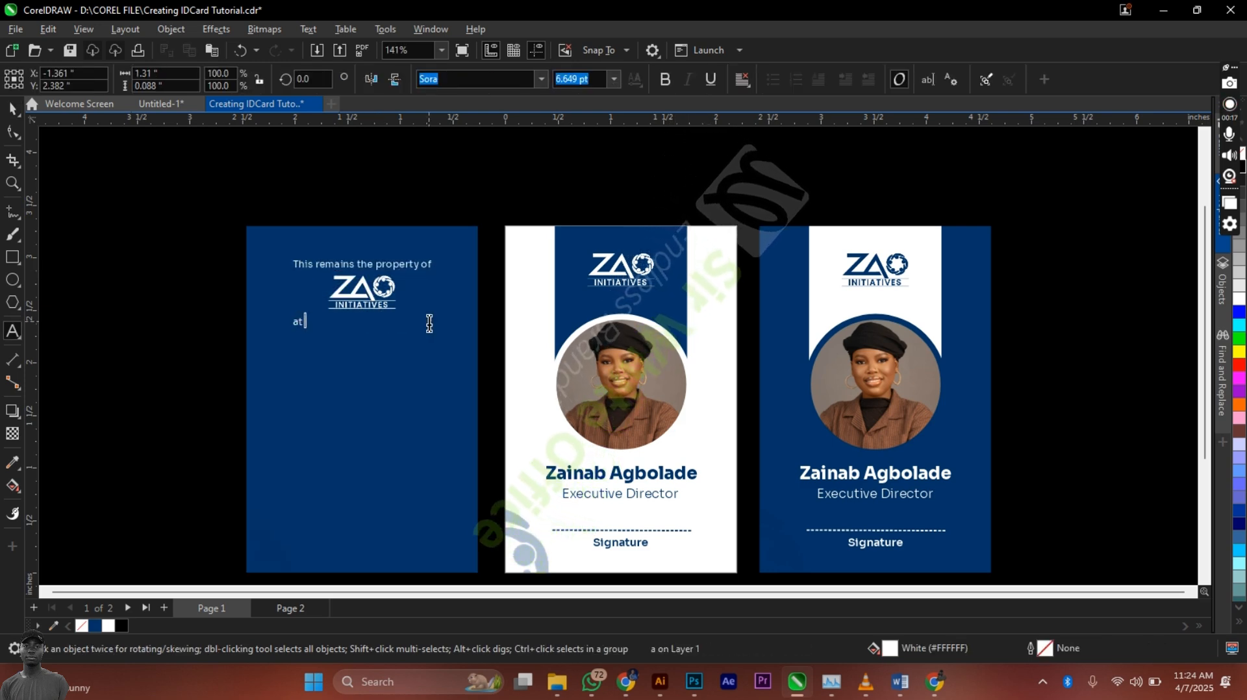
text( all times)
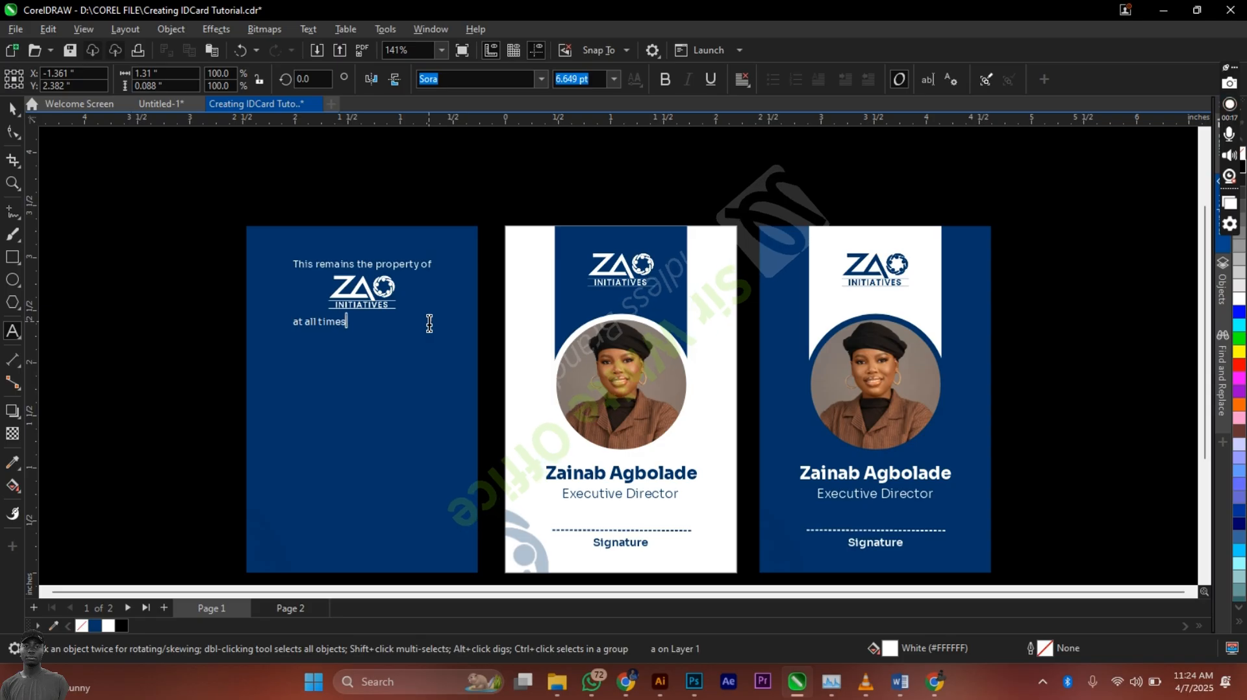
text(, if found, do we)
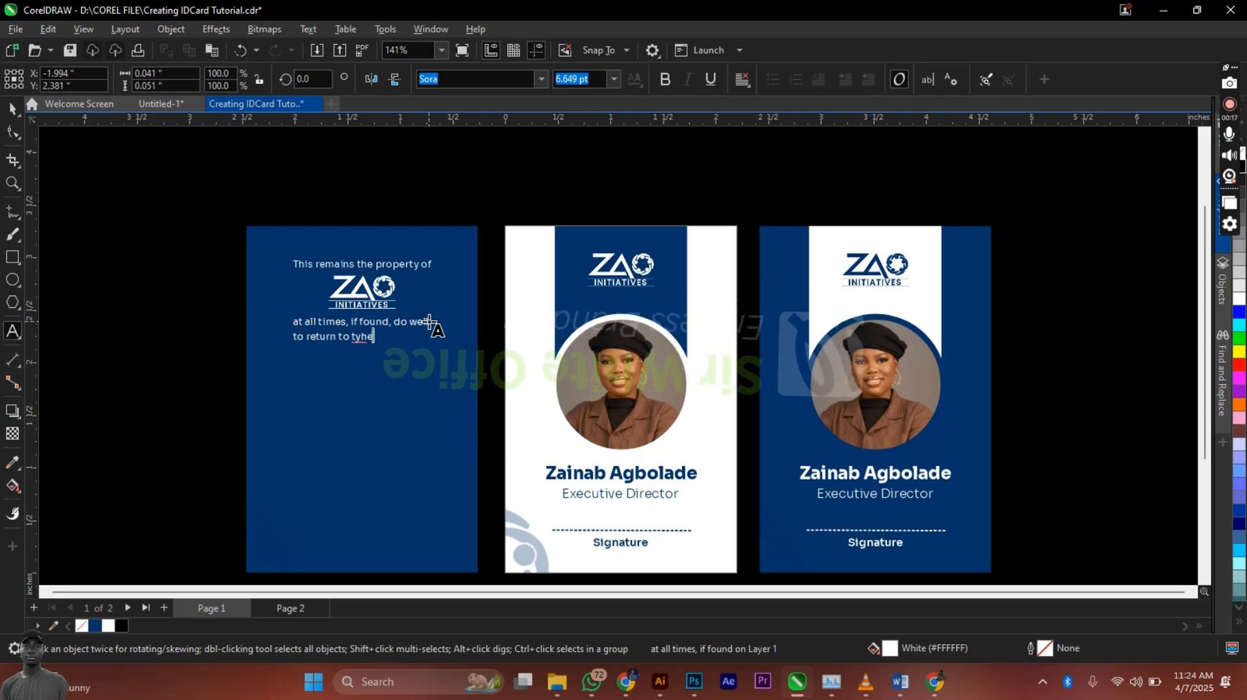
key(BackSpace)
key(BackSpace)
key(BackSpace)
text(he nea)
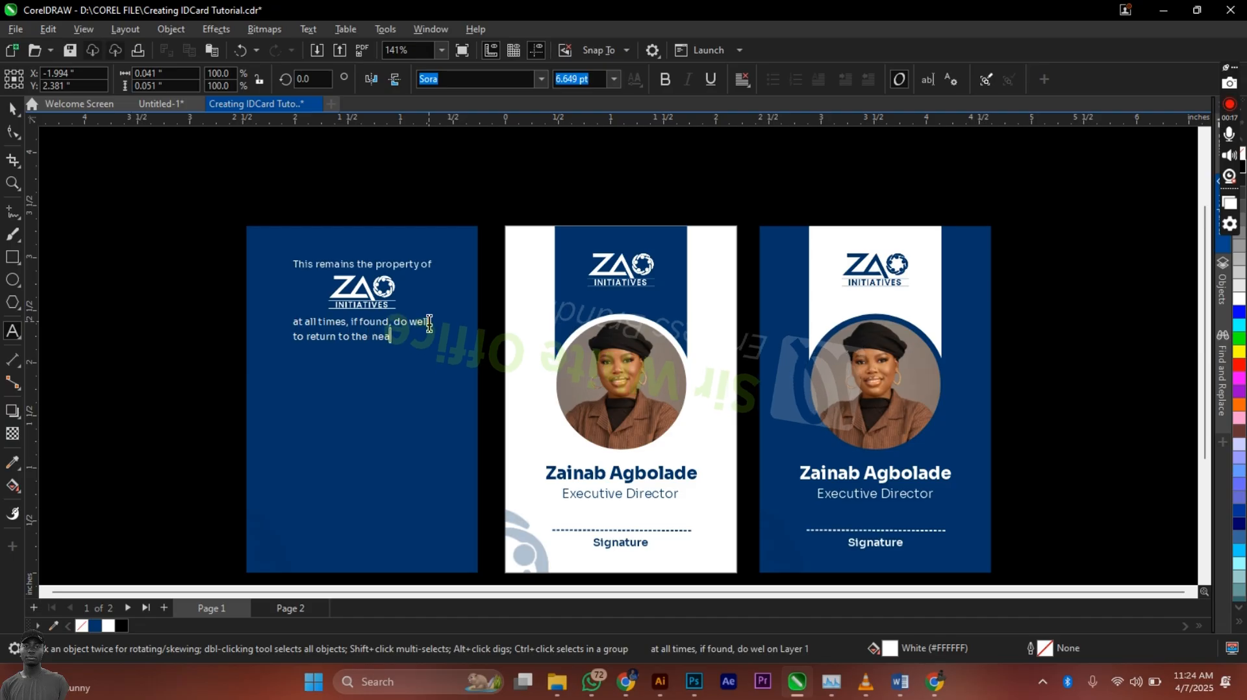
text(rest)
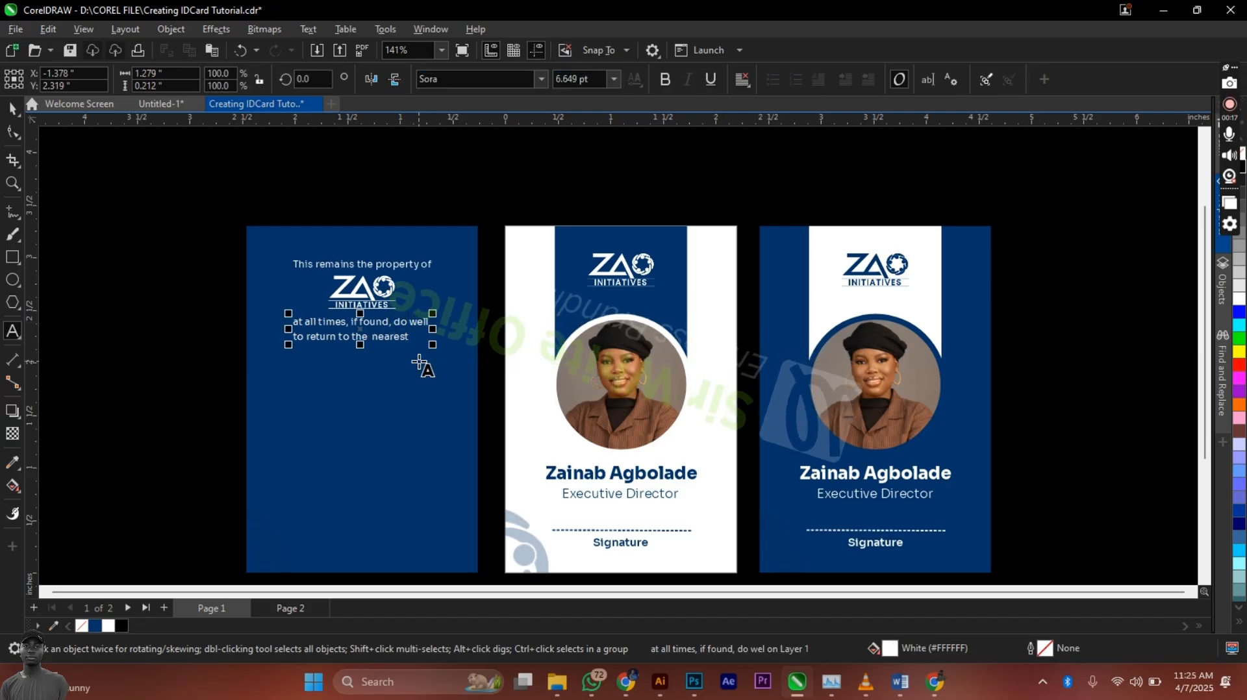
text( police station)
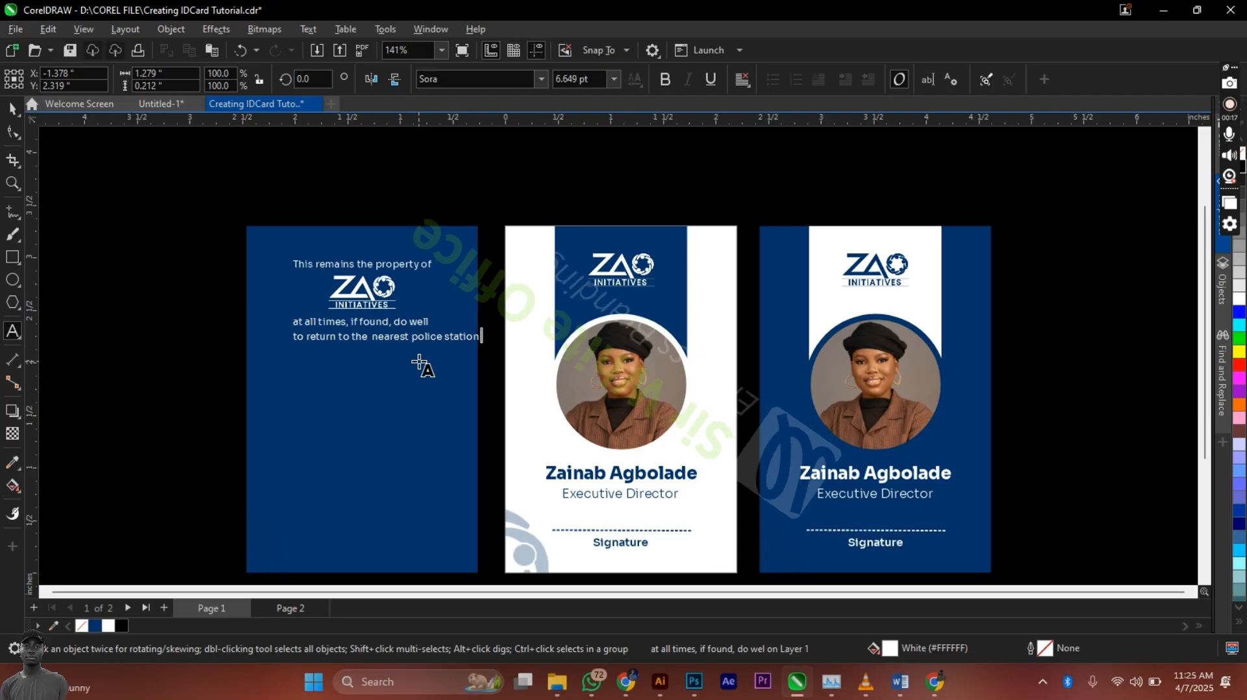
text( to you)
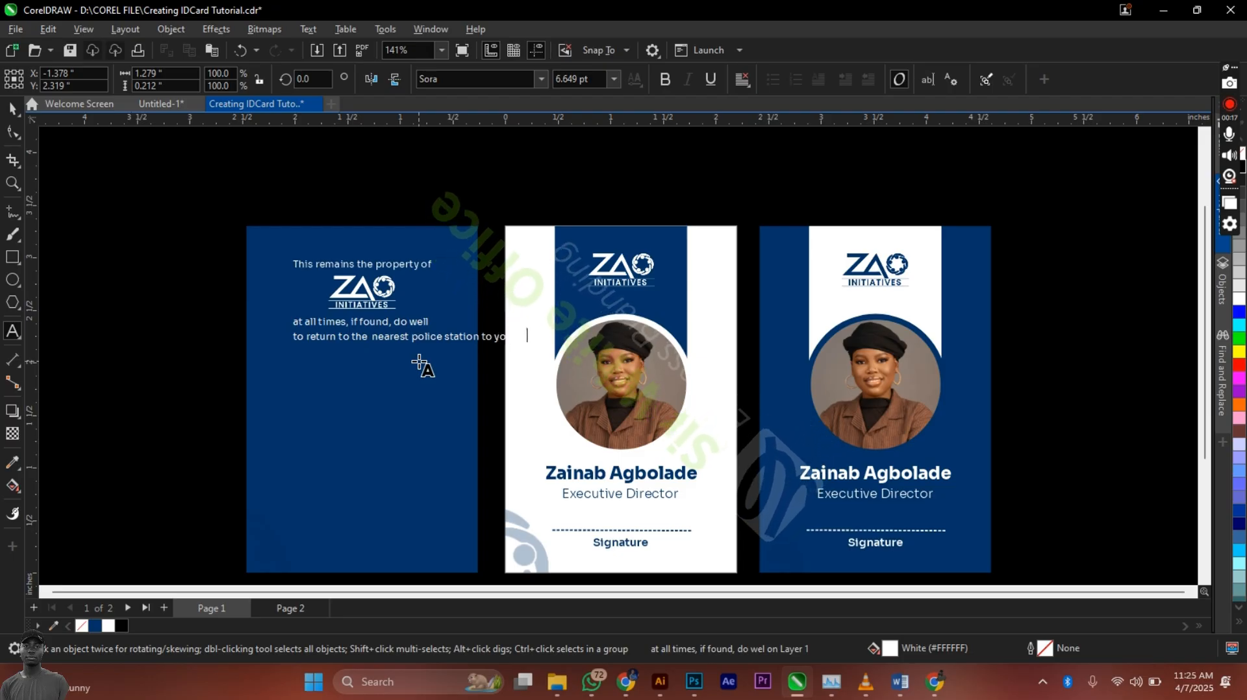
key(Return)
text(to the organization address.)
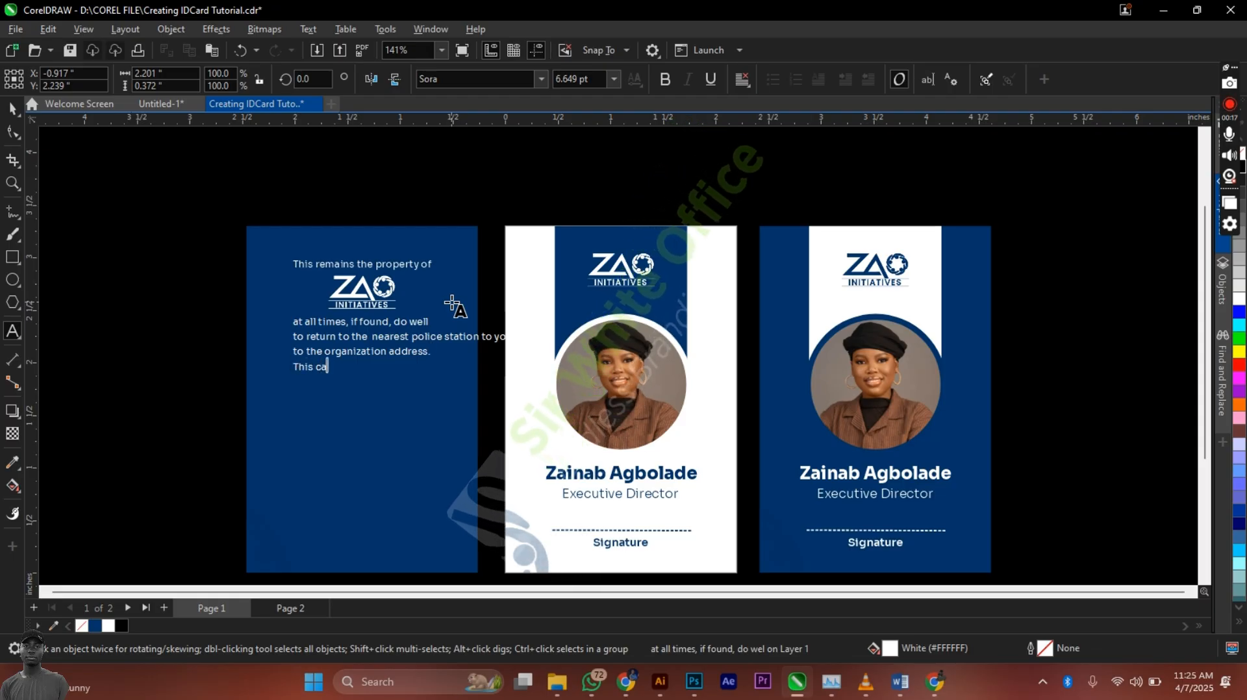
Step: Add the lines 'must be carried at all times.' and 'Unauthorized used is prohibited'
text(must)
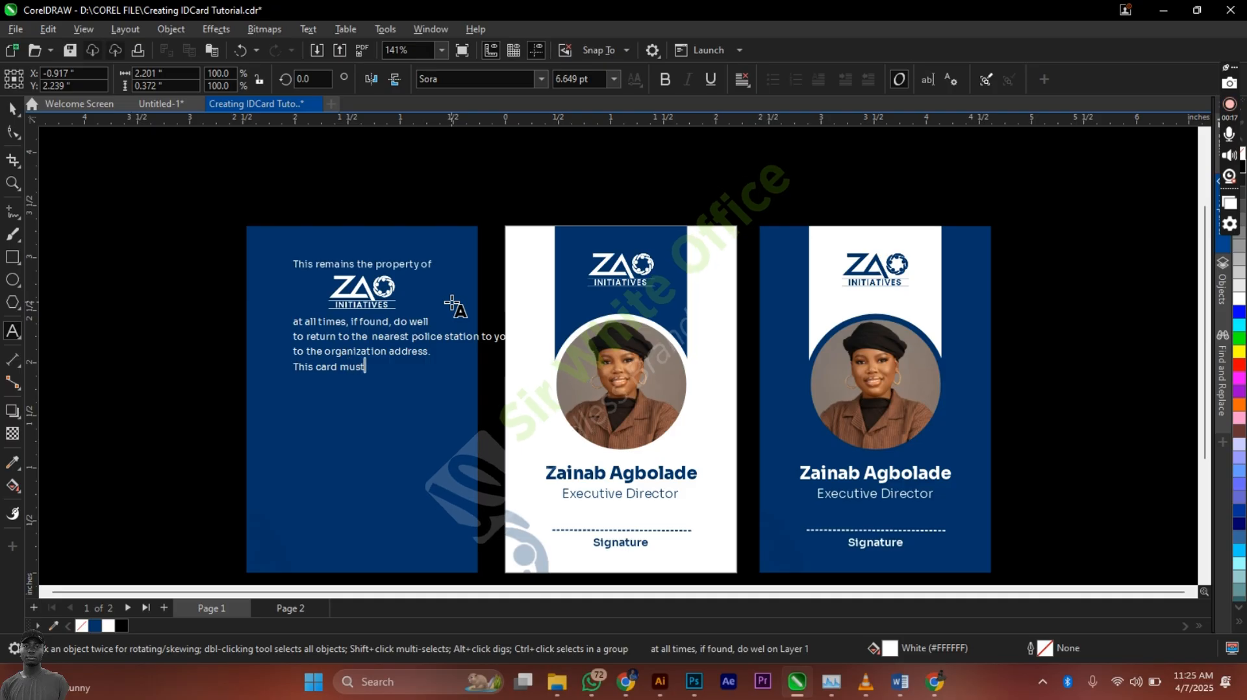
text( be carried)
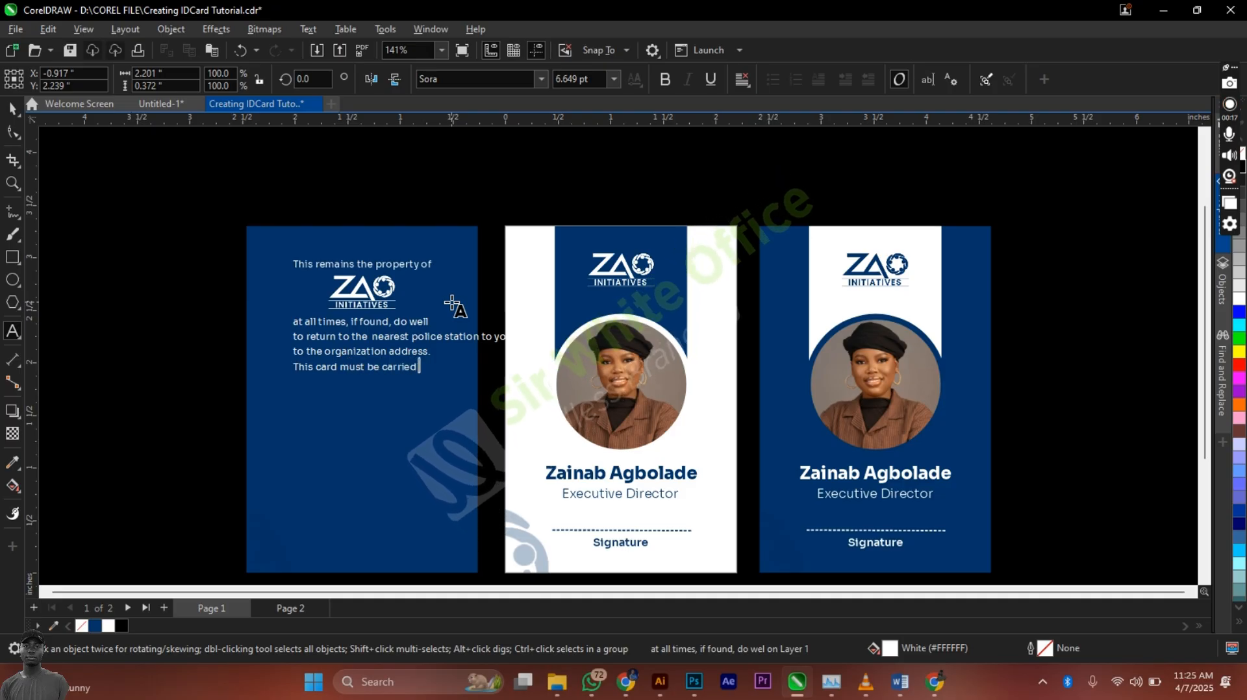
text( at all times.)
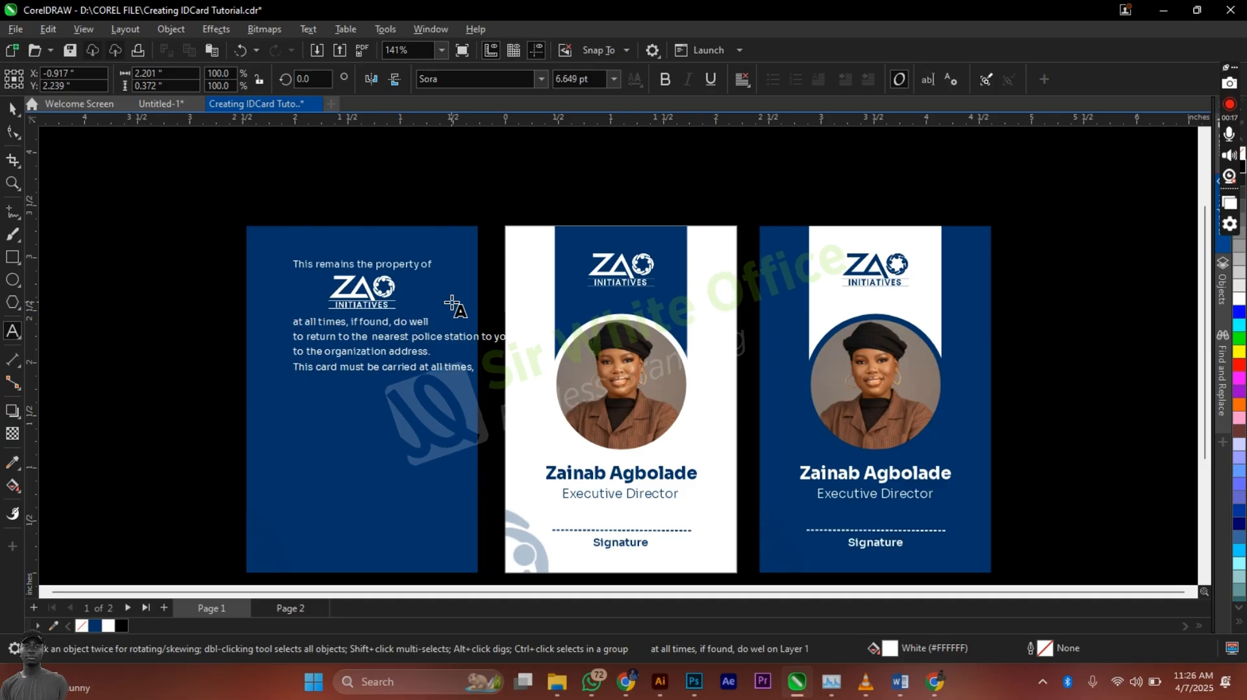
key(Return)
text(Un)
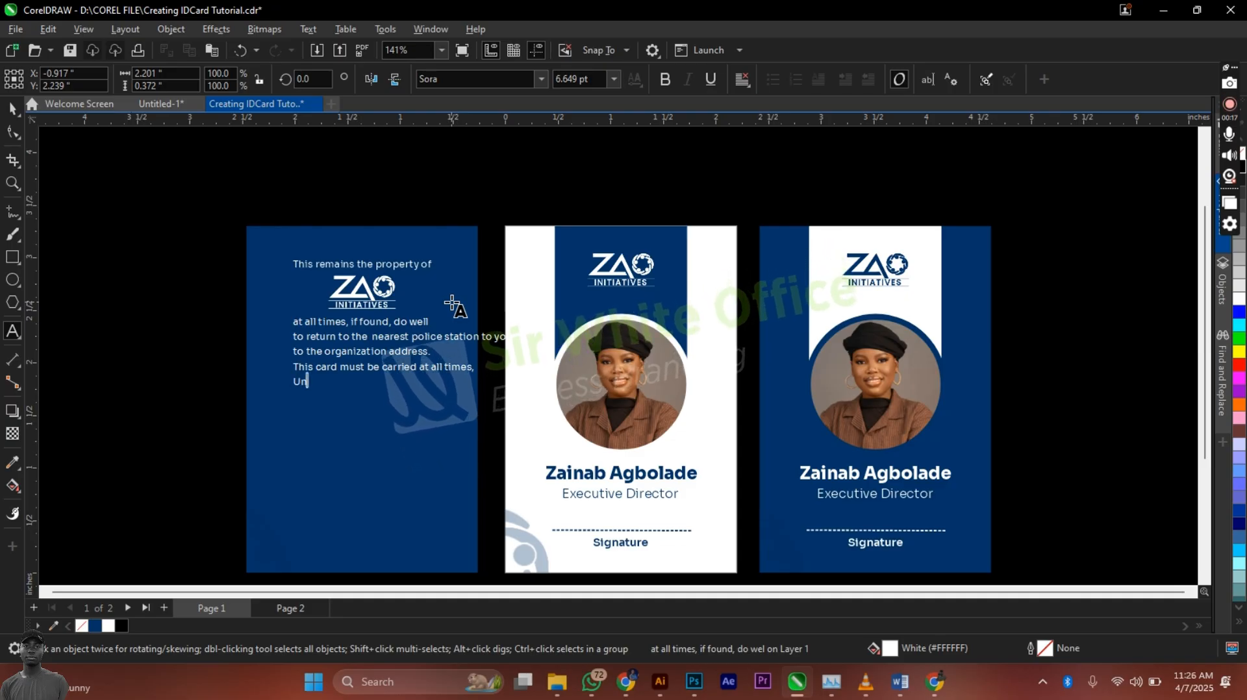
text(autho)
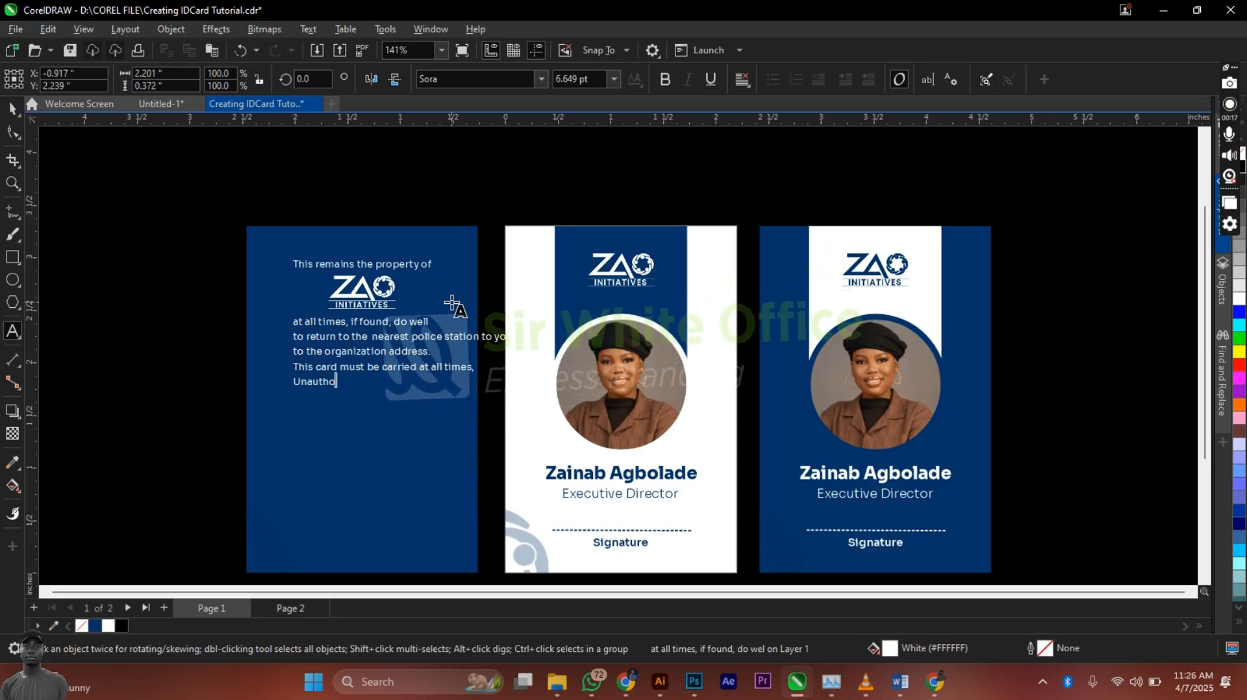
text(rized u)
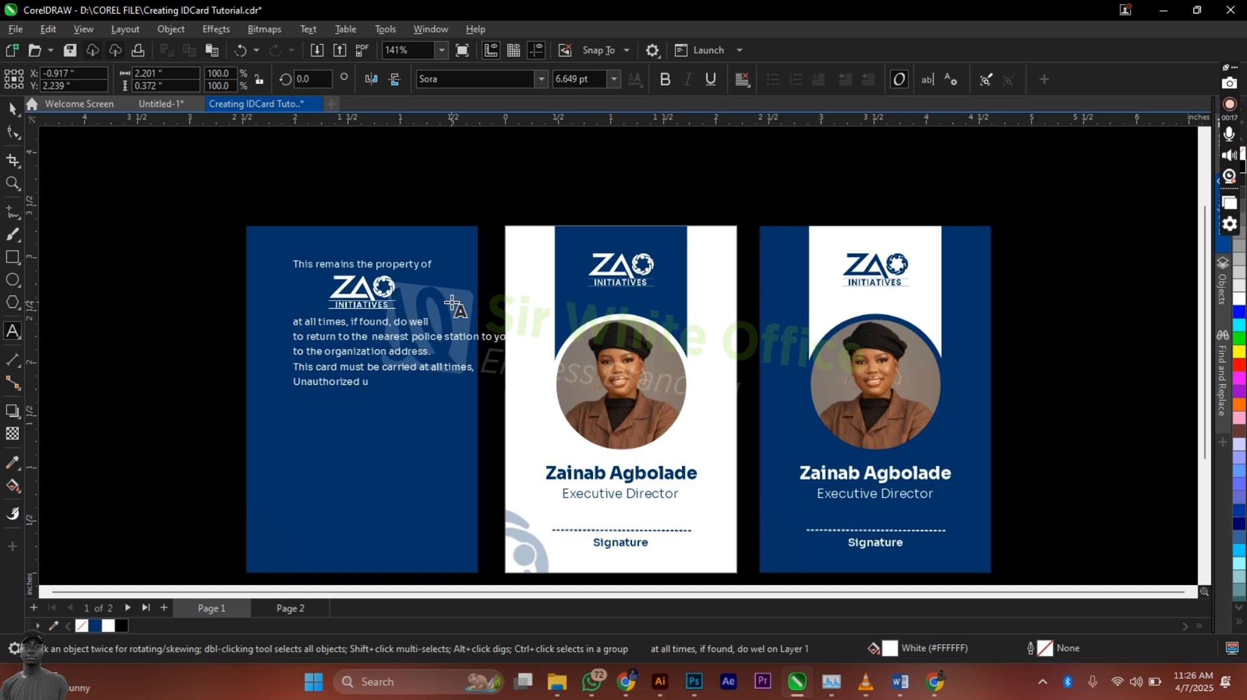
text(sed is)
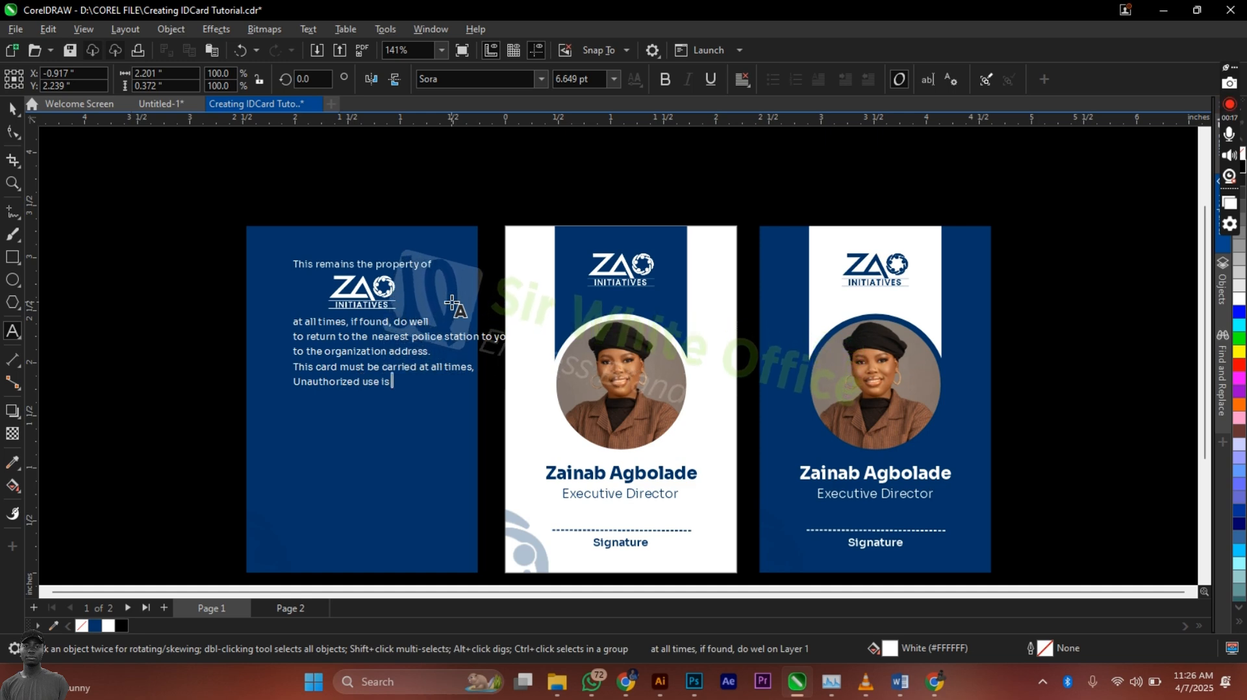
text( prohibited.)
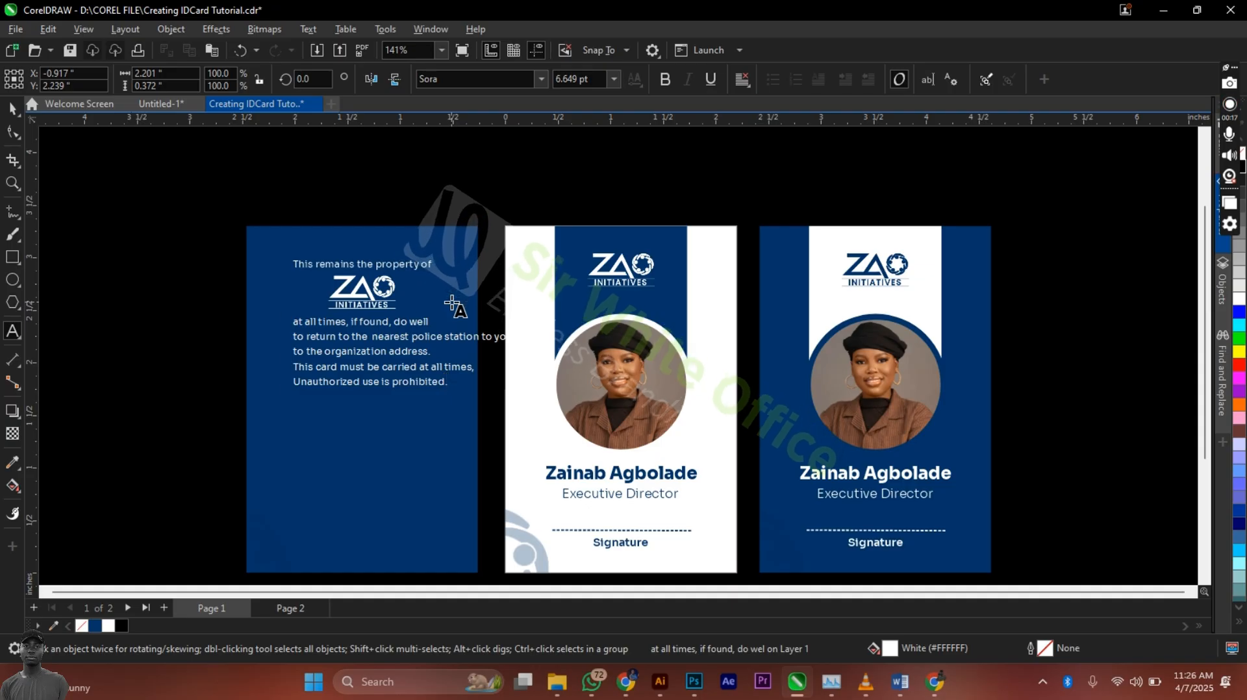
key(ctrl+space)
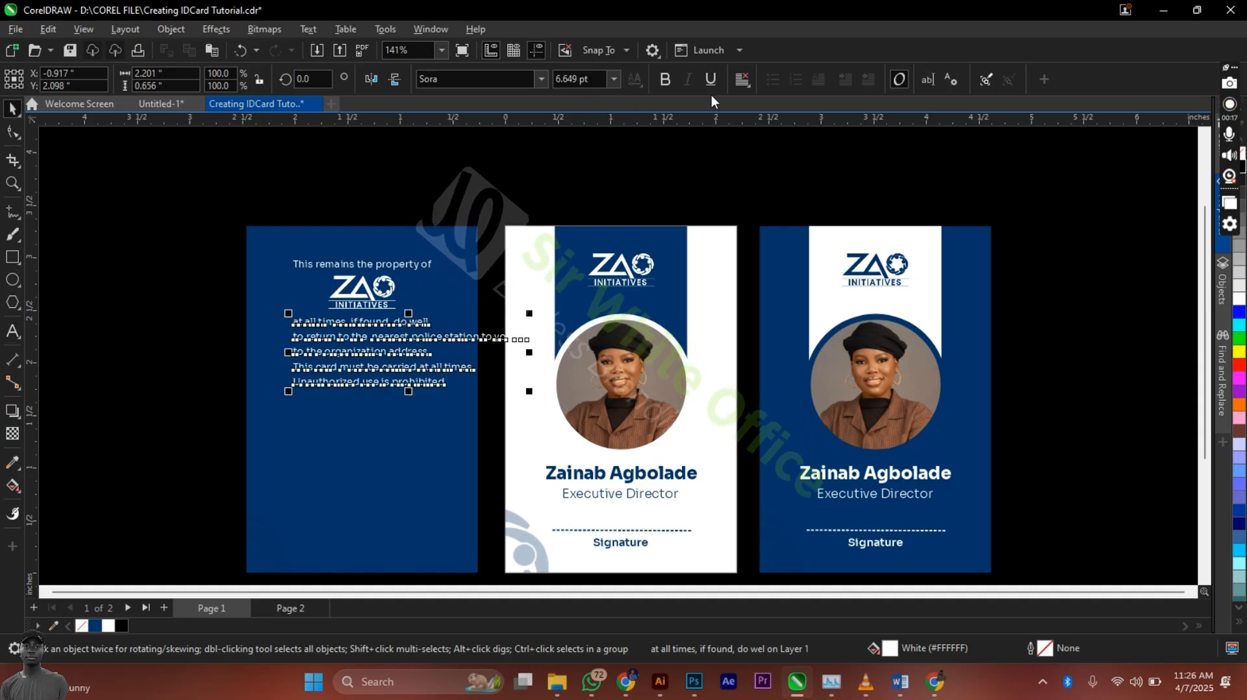
Step: Centre-align the back card's notice paragraph
click(743, 79)
click(750, 142)
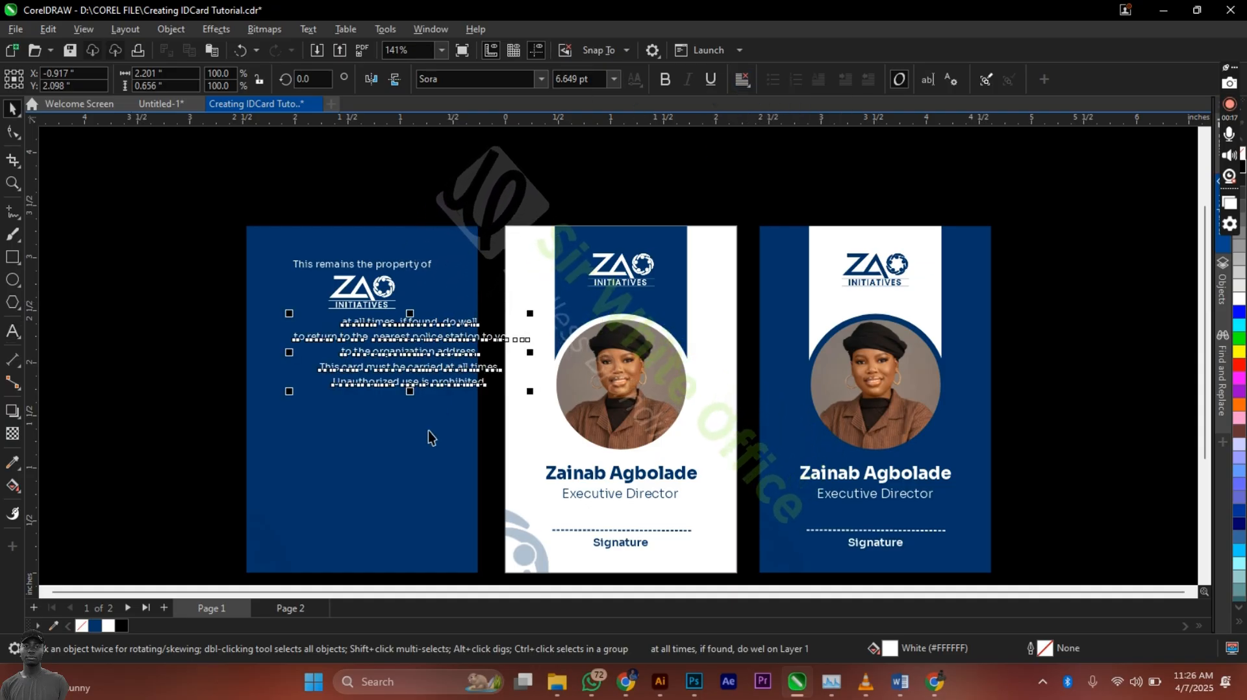
shift+click(426, 437)
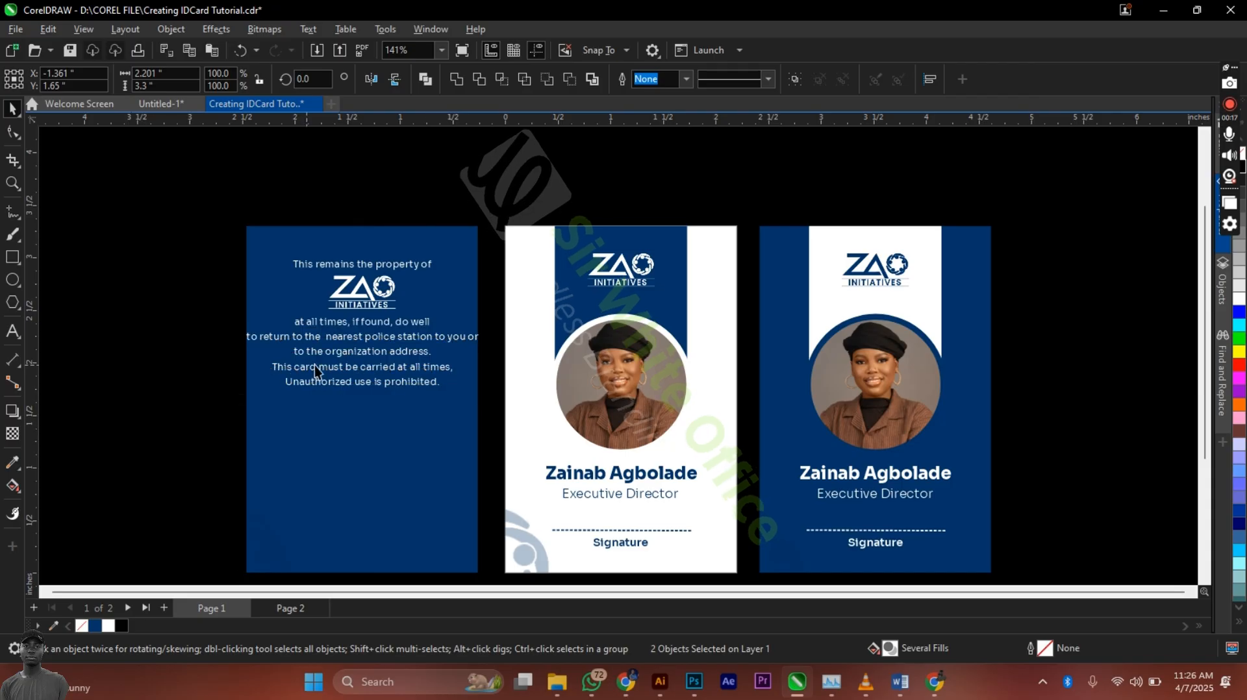
key(Escape)
scroll(382, 359, up, 2)
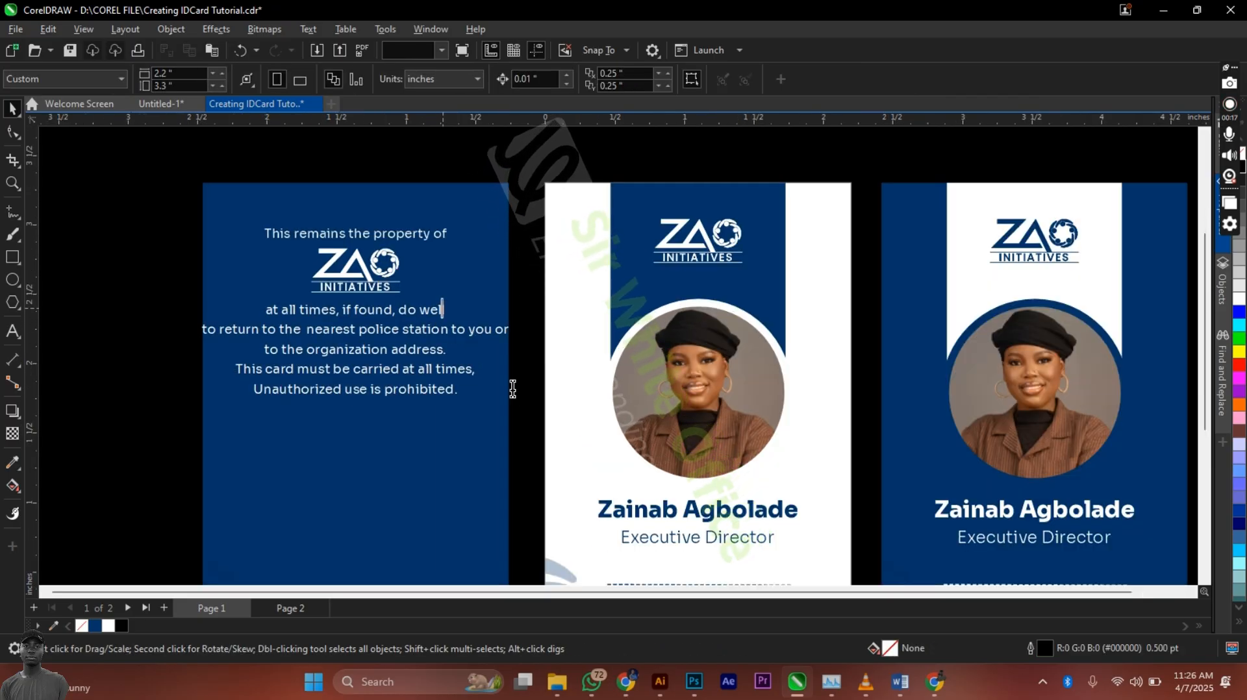
Step: Fix 'do well', rebreak lines before 'nearest' and 'organization', and drop the comma after 'at all times'
double_click(442, 309)
key(Delete)
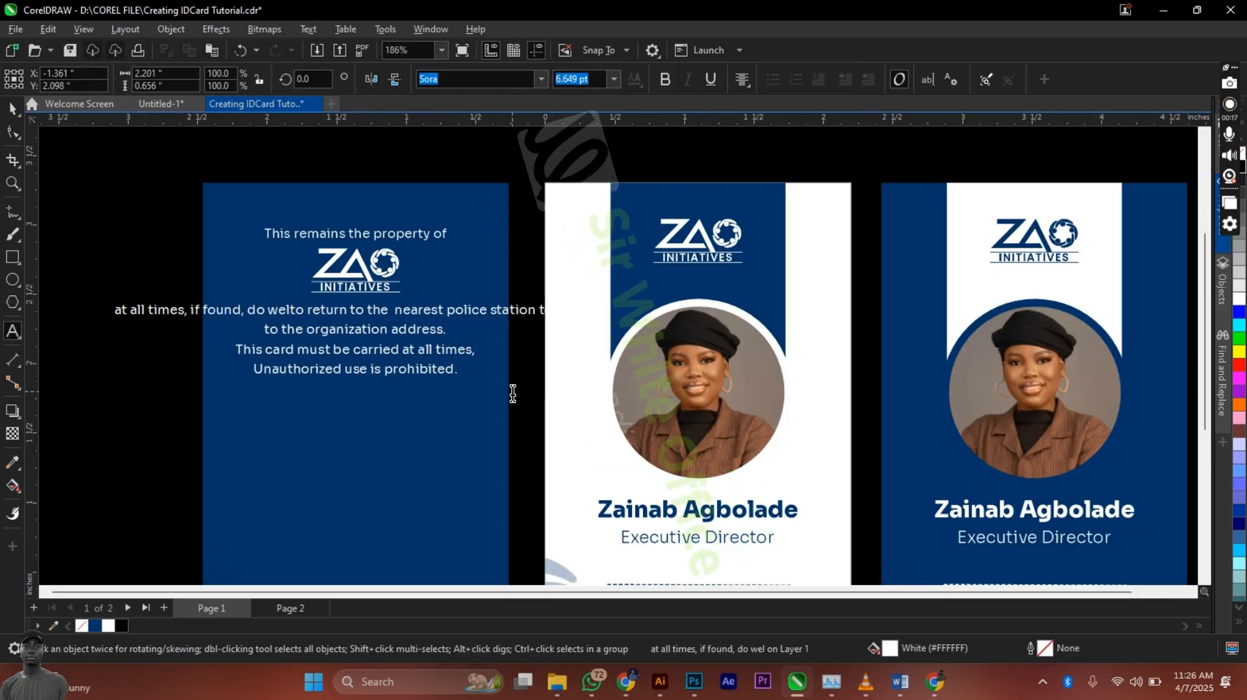
text(l)
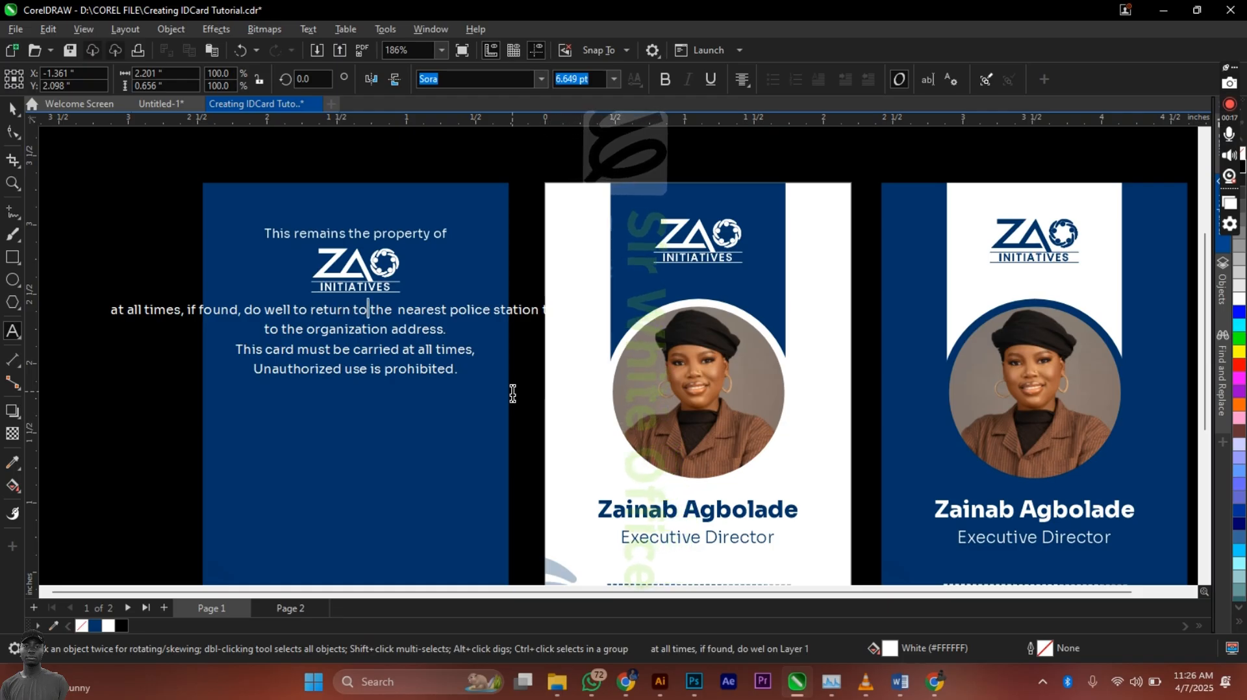
key(Return)
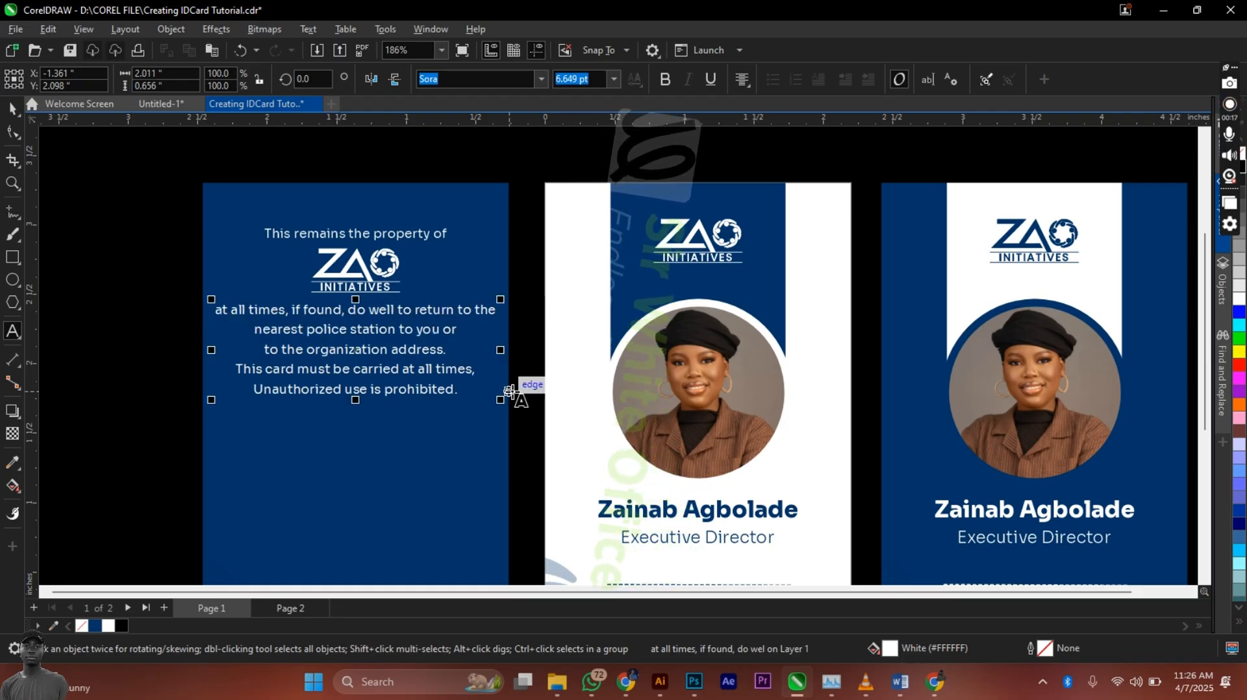
key(Delete)
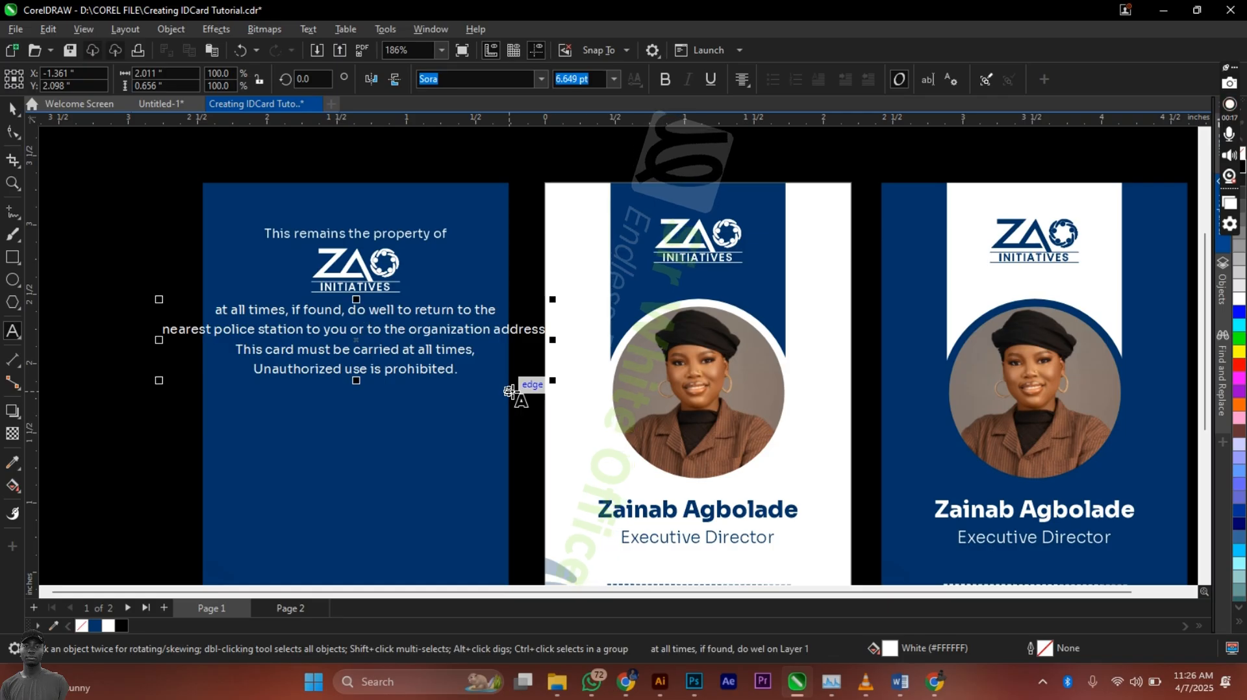
key(Right)
key(Right)
key(Right)
key(Right)
key(Right)
key(Right)
key(Right)
key(Right)
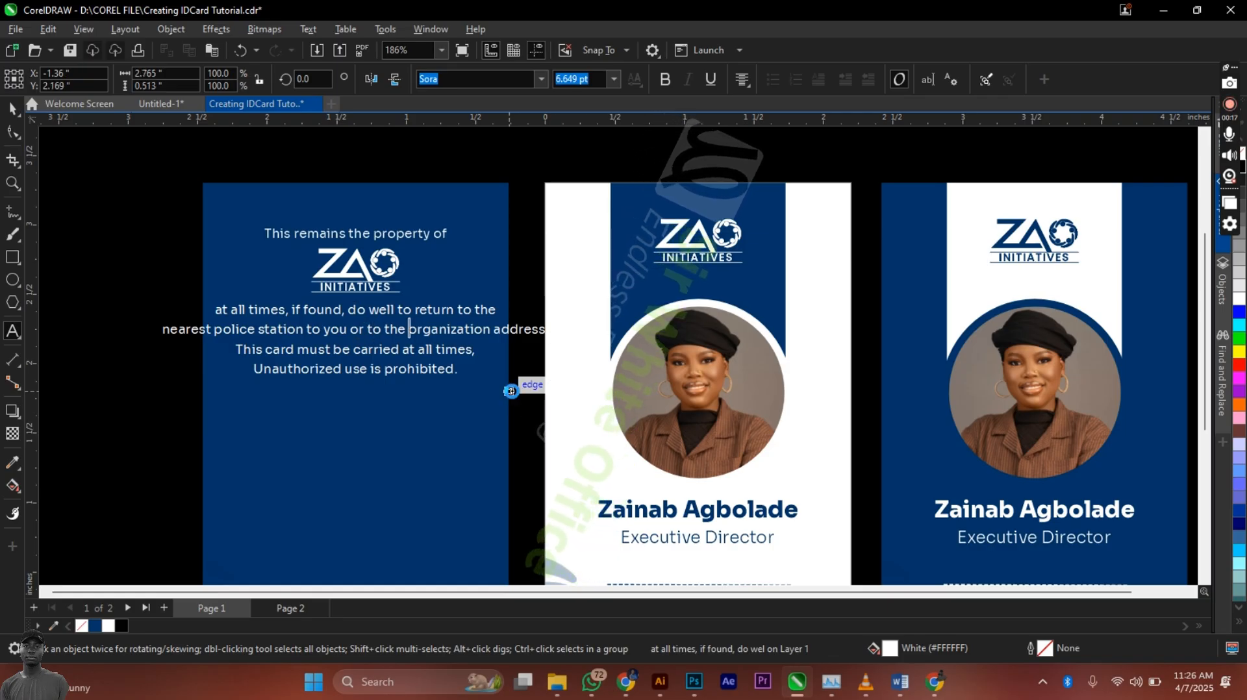
key(Return)
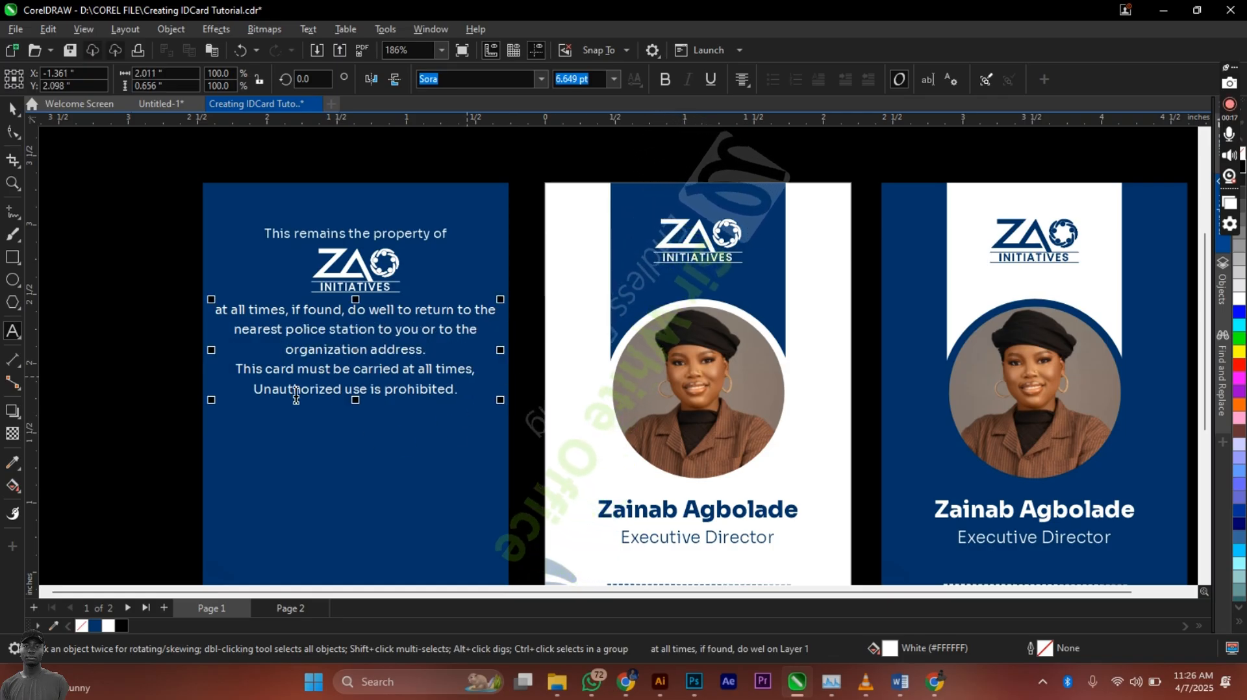
click(479, 369)
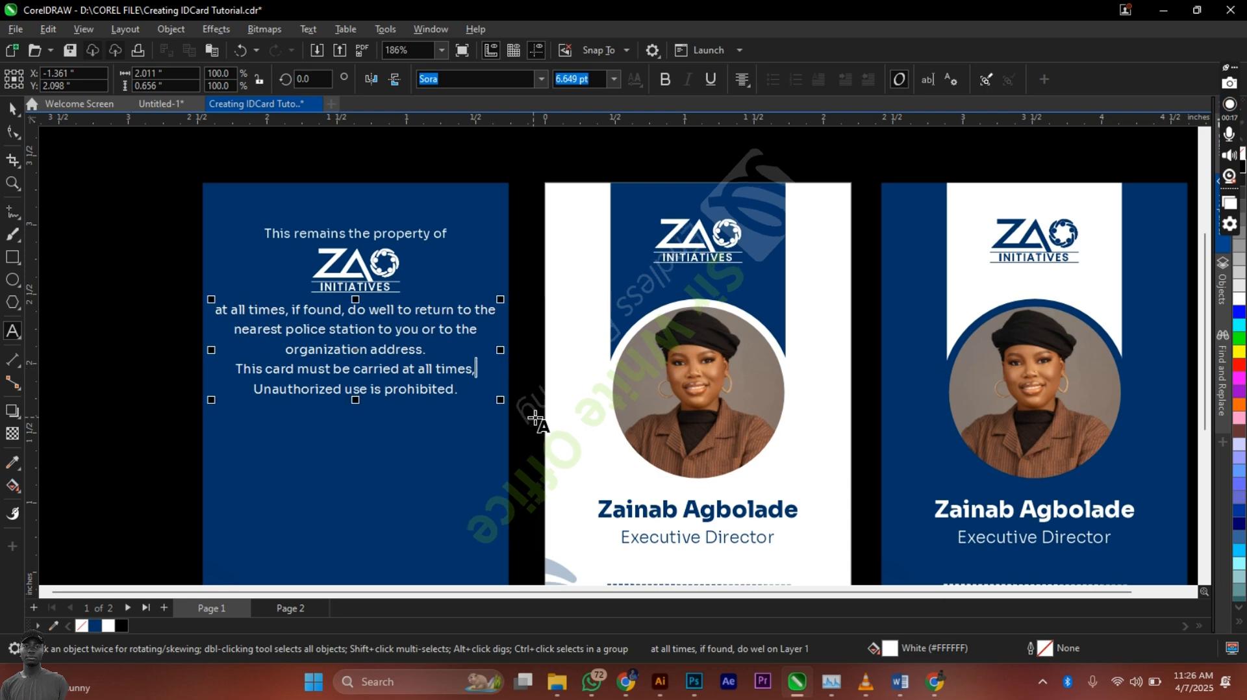
key(BackSpace)
key(ctrl+space)
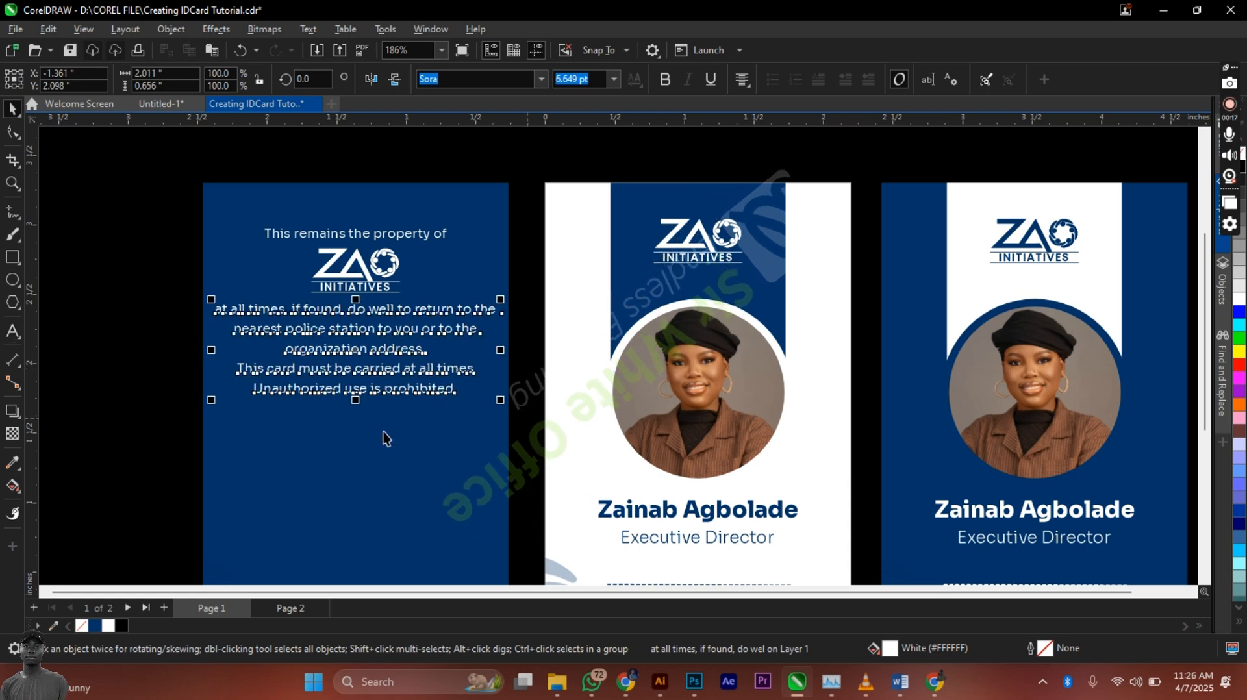
Step: Rebreak the paragraph after 'do well to' and after 'nearest'
click(419, 310)
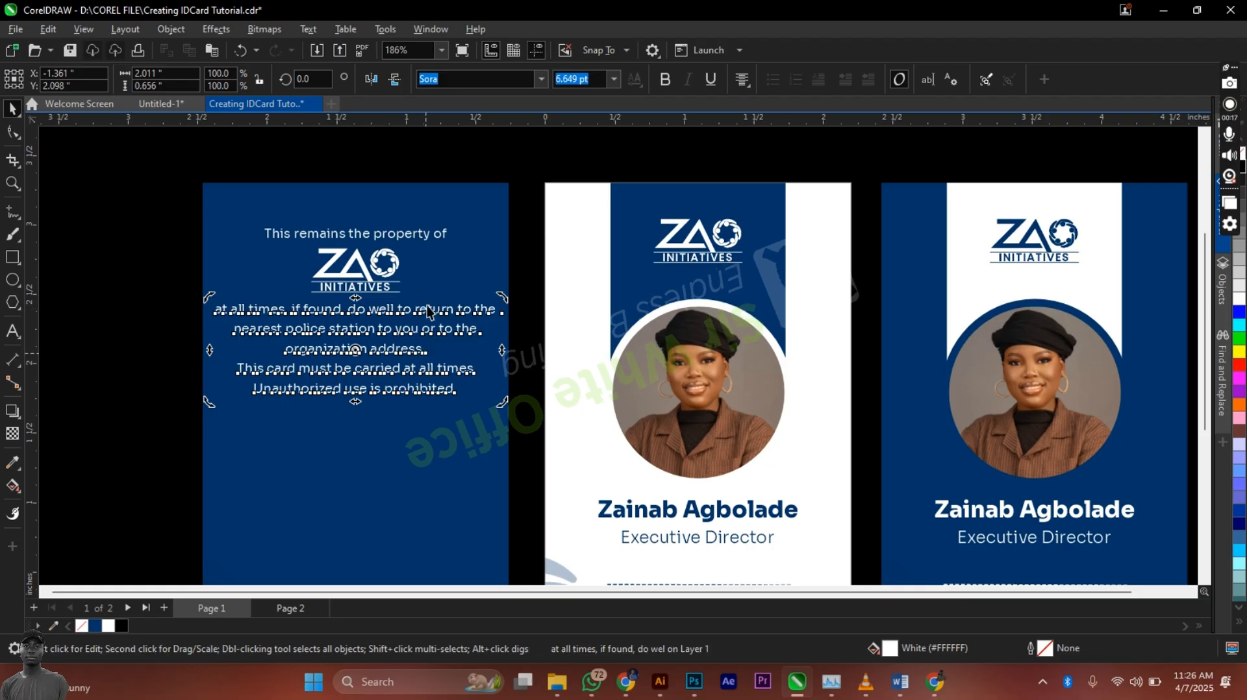
double_click(416, 310)
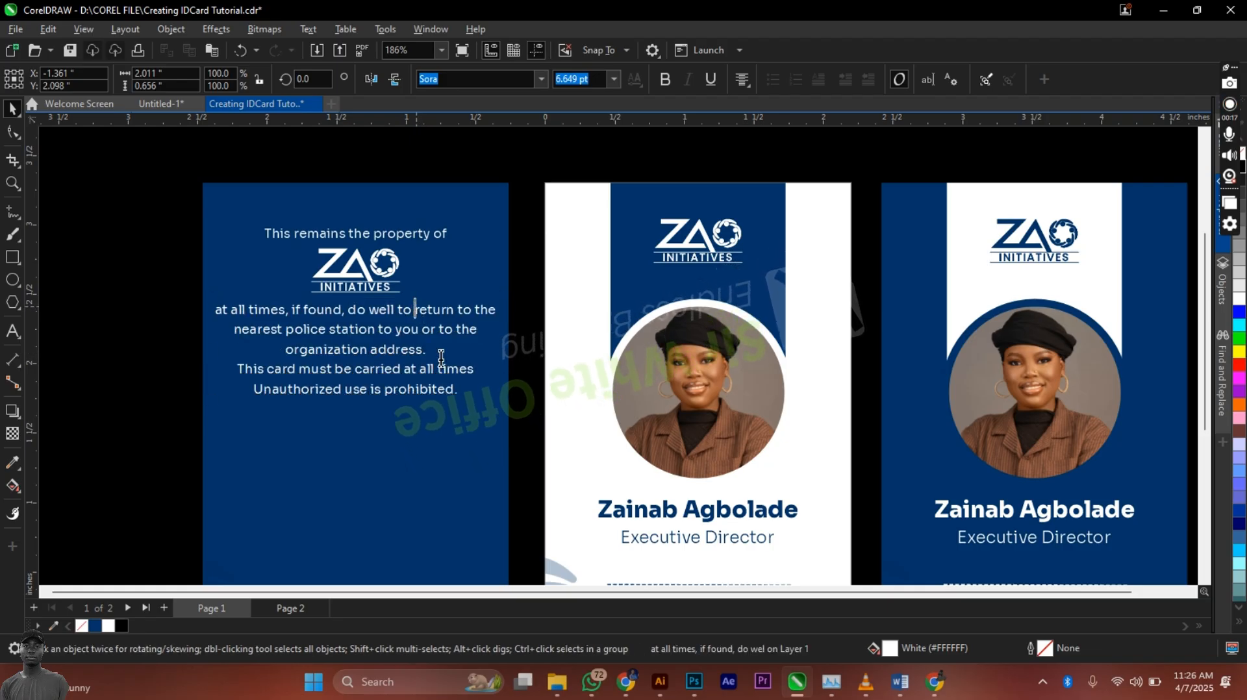
key(Return)
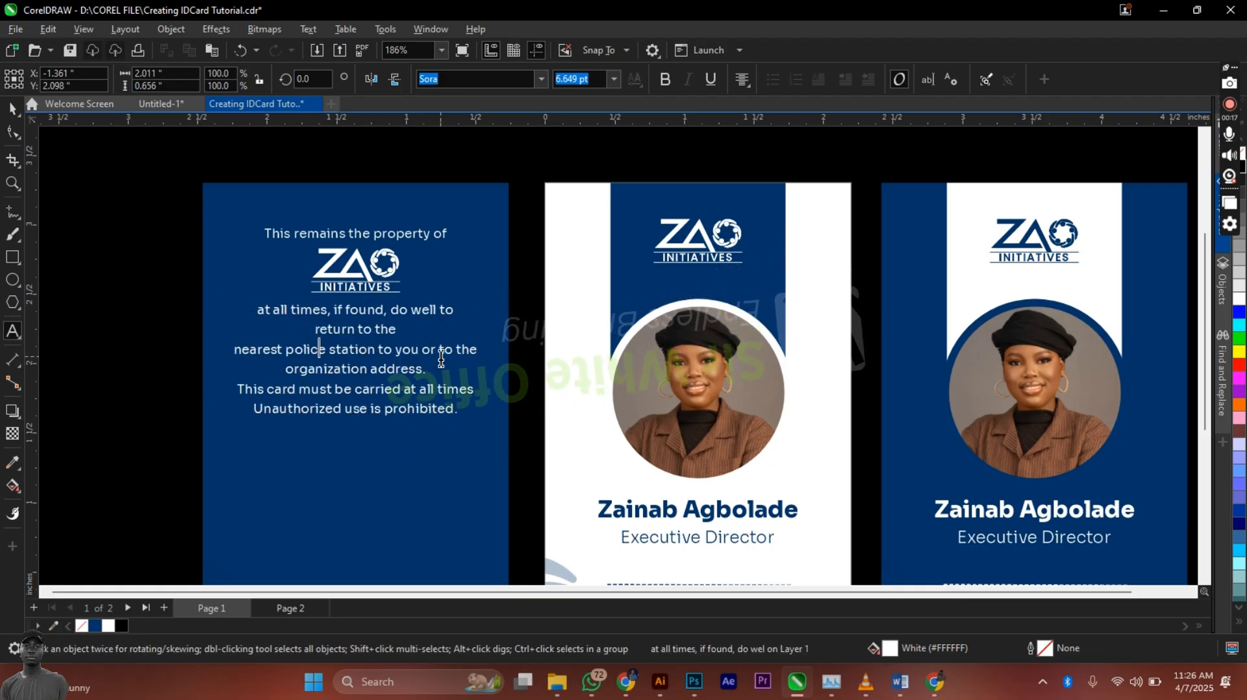
key(Delete)
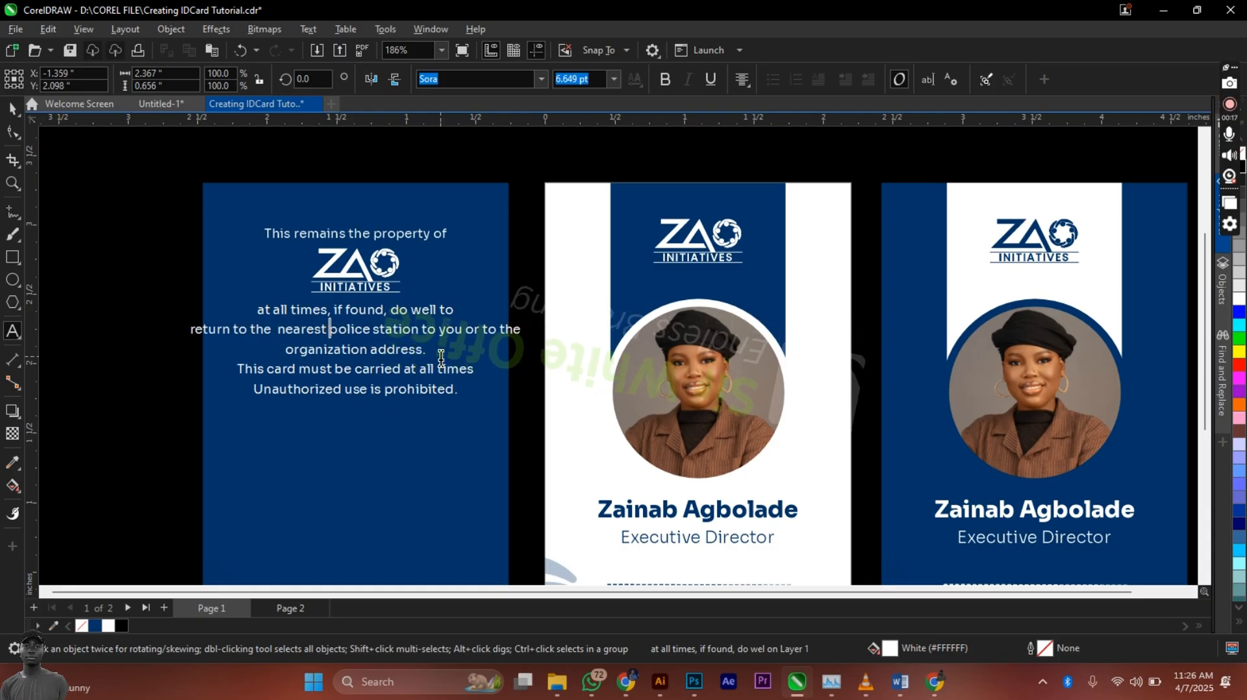
key(Return)
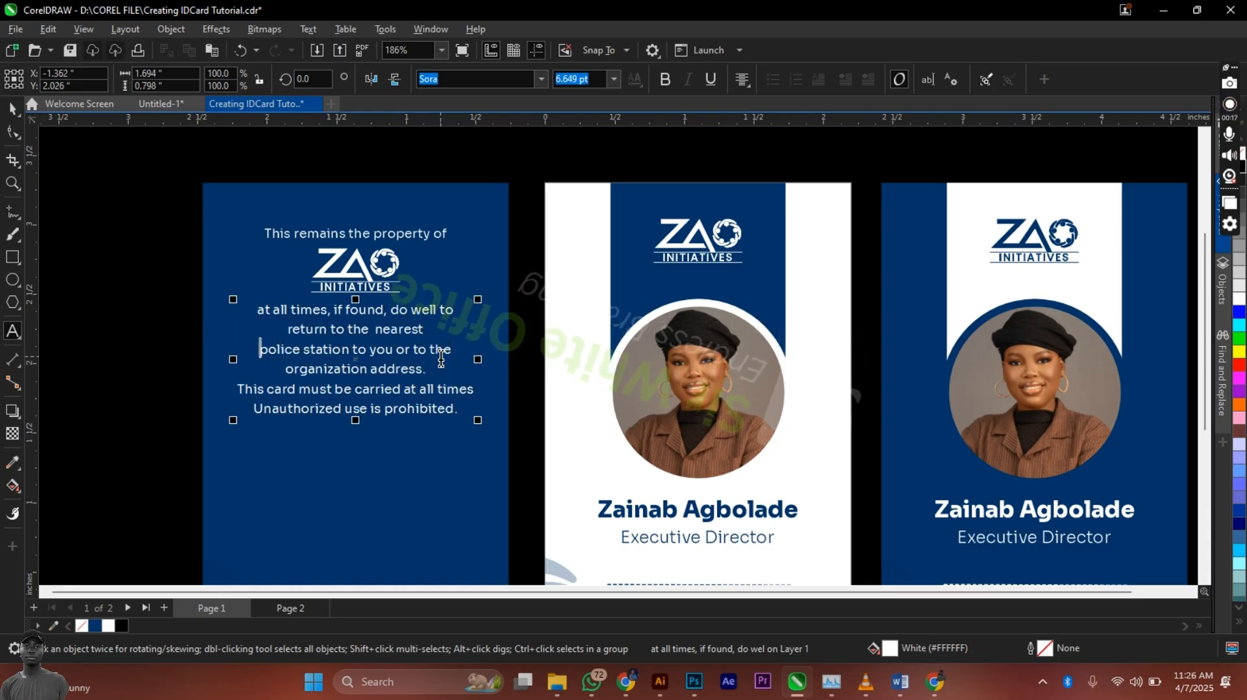
key(ctrl+space)
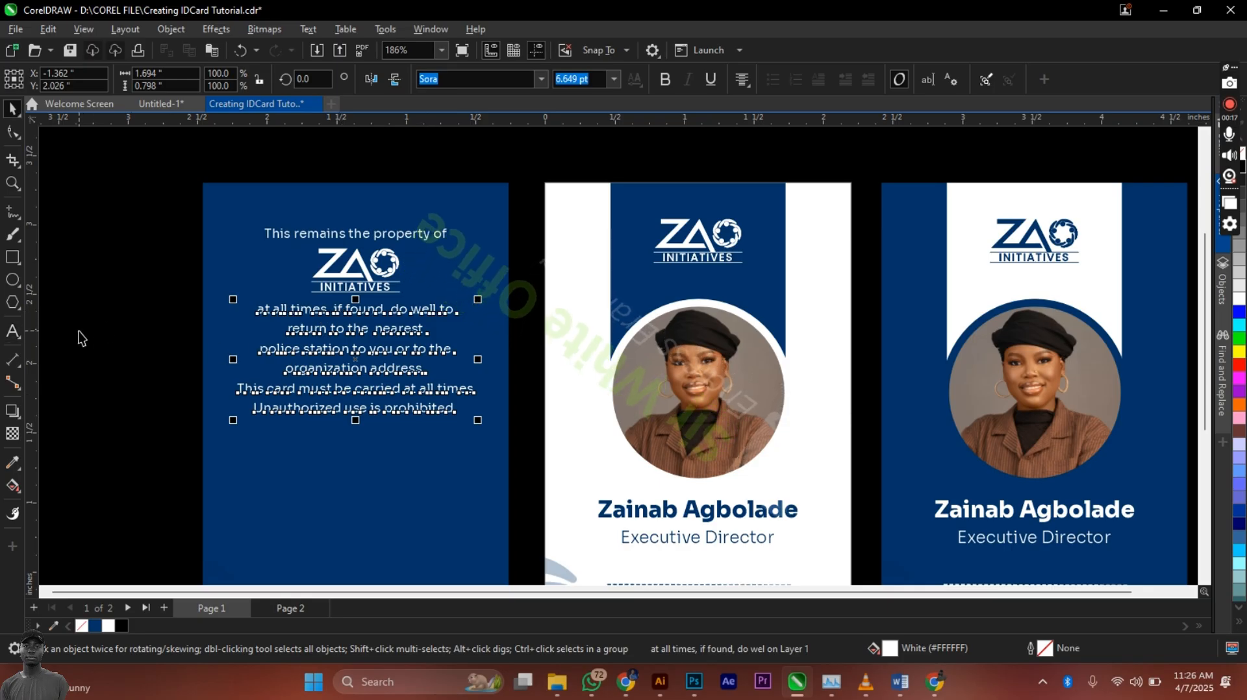
Step: Nudge the paragraph lower and tighten its line spacing with the Shape tool
key(Down)
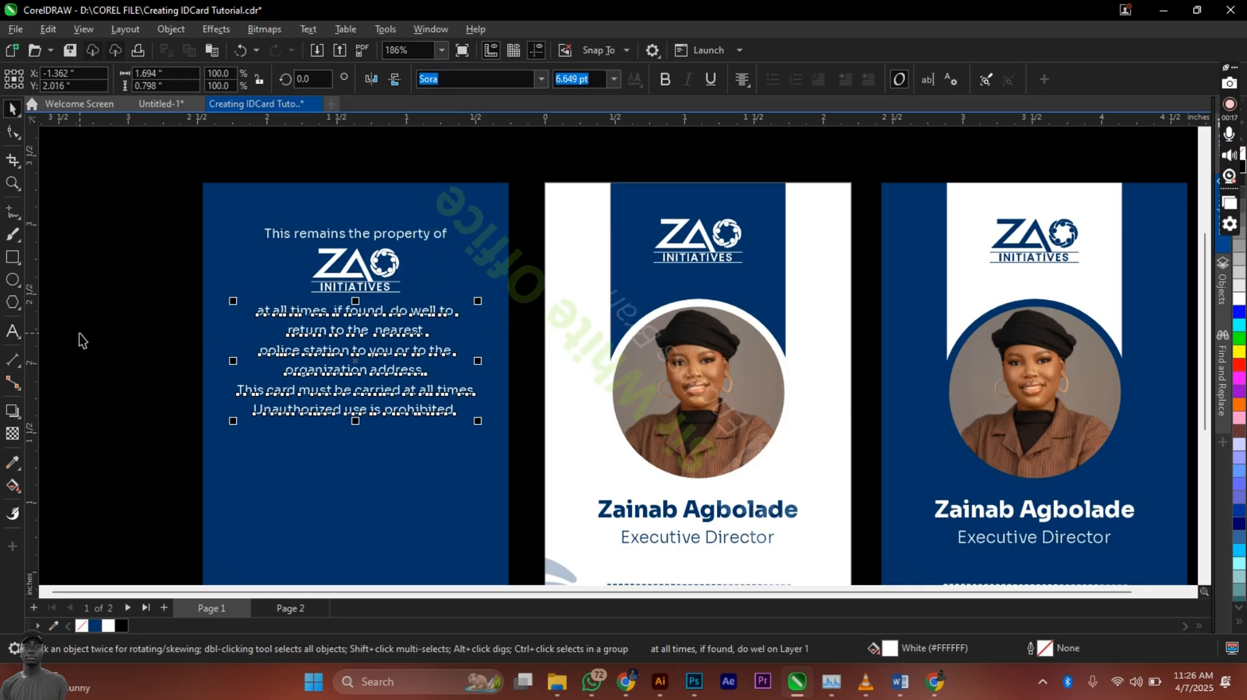
key(Down)
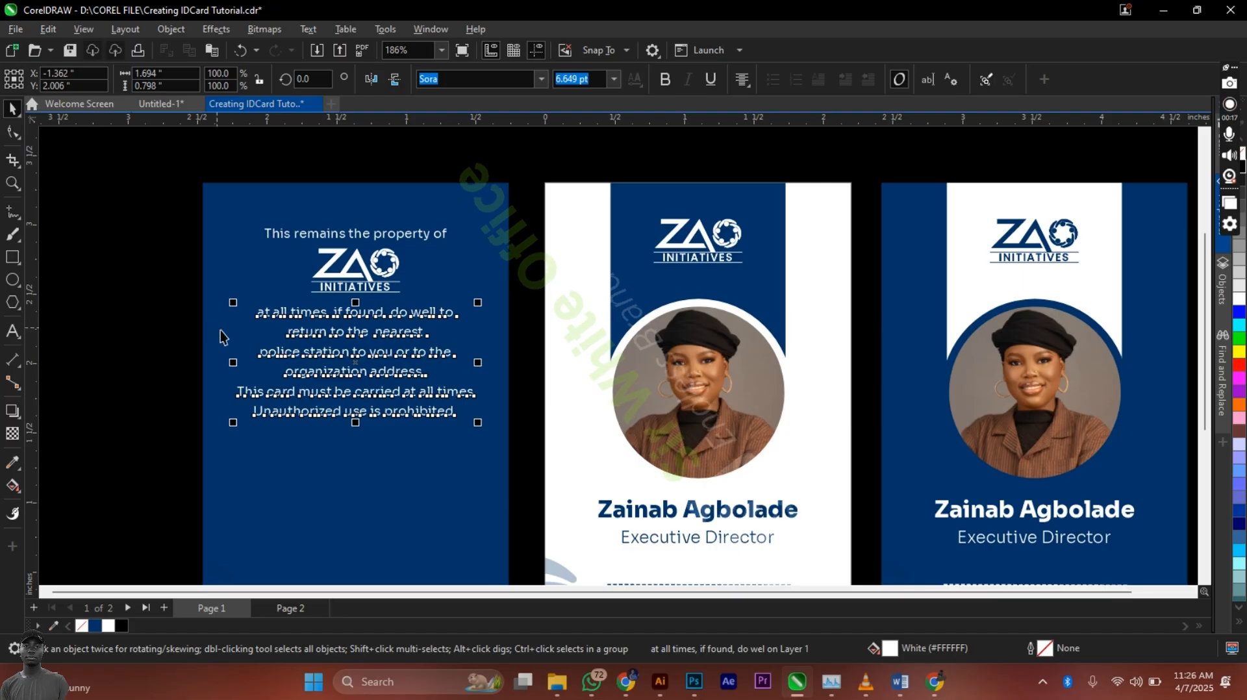
drag(302, 328, 304, 333)
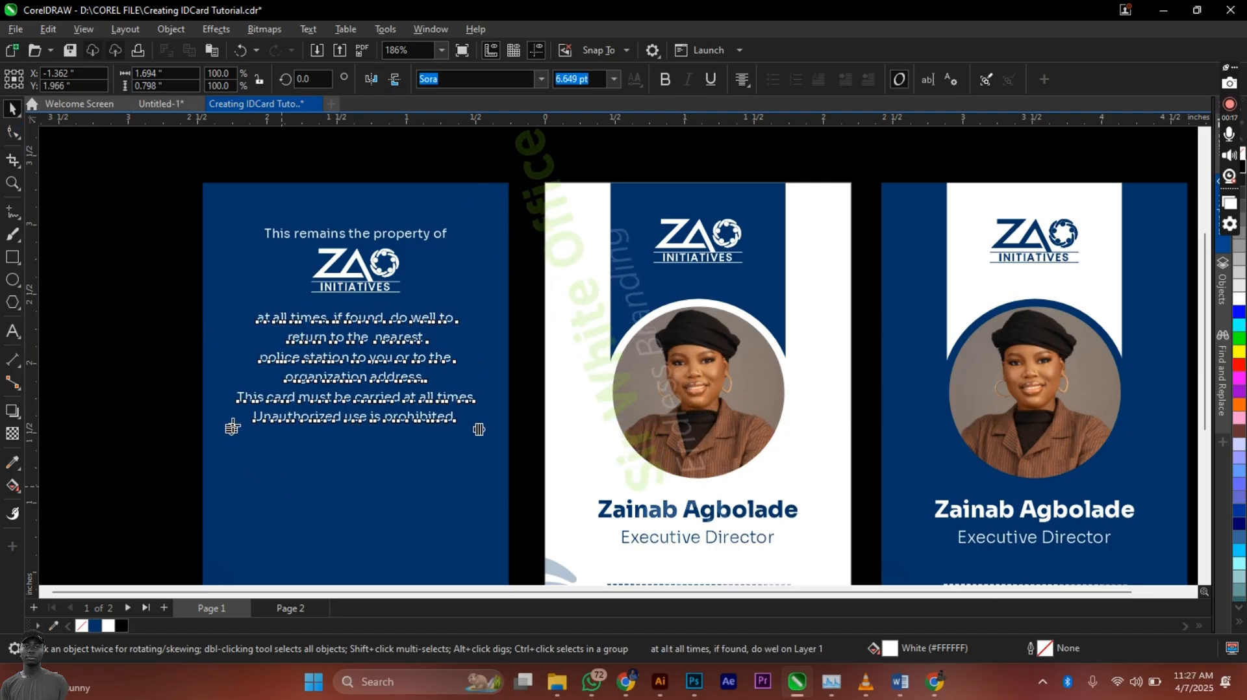
key(F10)
drag(233, 427, 232, 395)
Step: Loosen the paragraph's line spacing slightly and reposition it lower on the card
drag(235, 400, 236, 402)
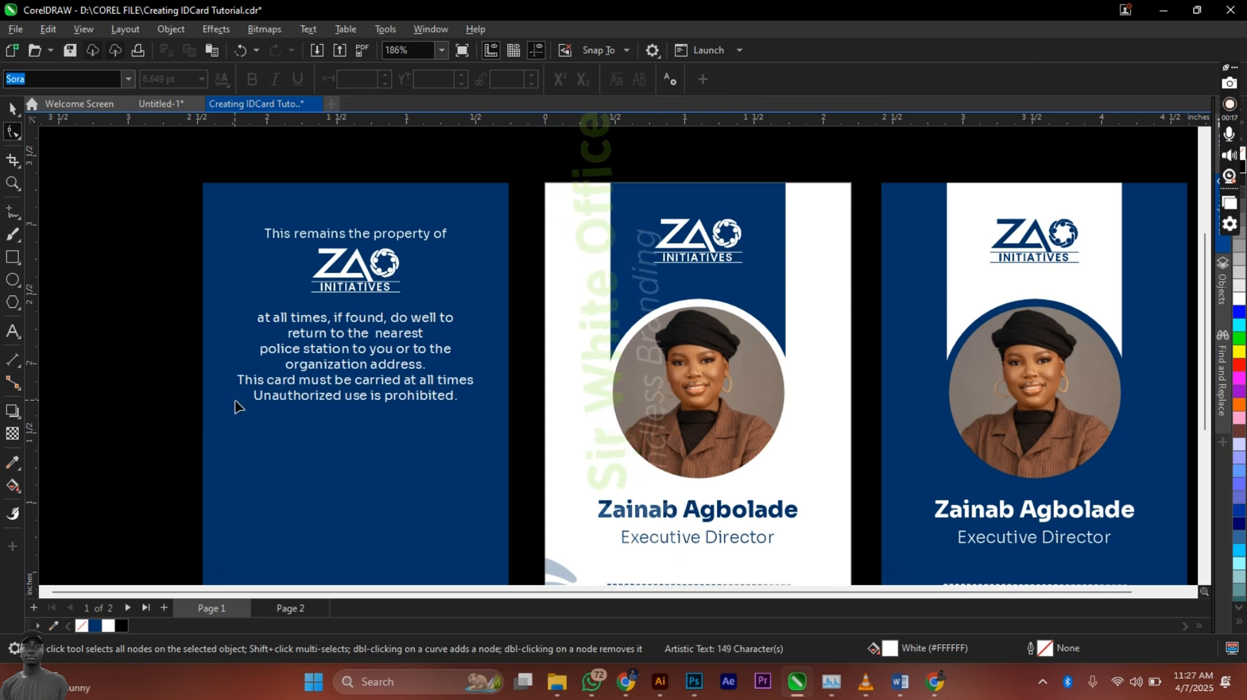
key(space)
shift+click(320, 454)
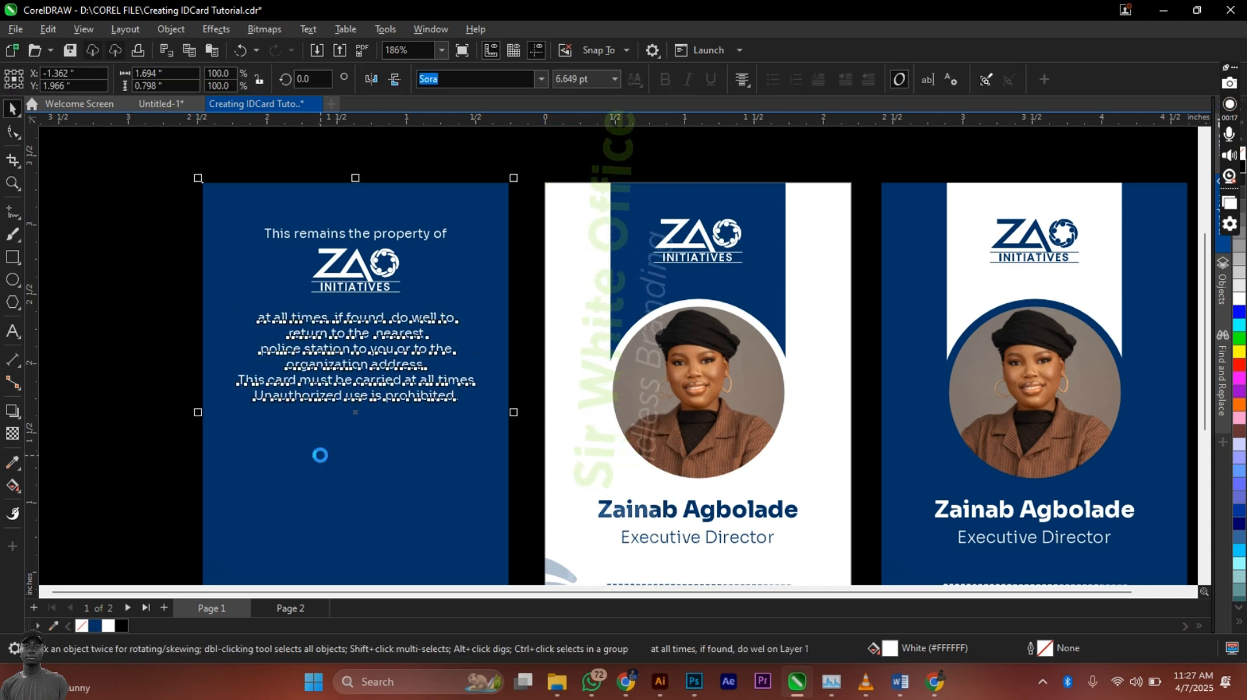
click(141, 355)
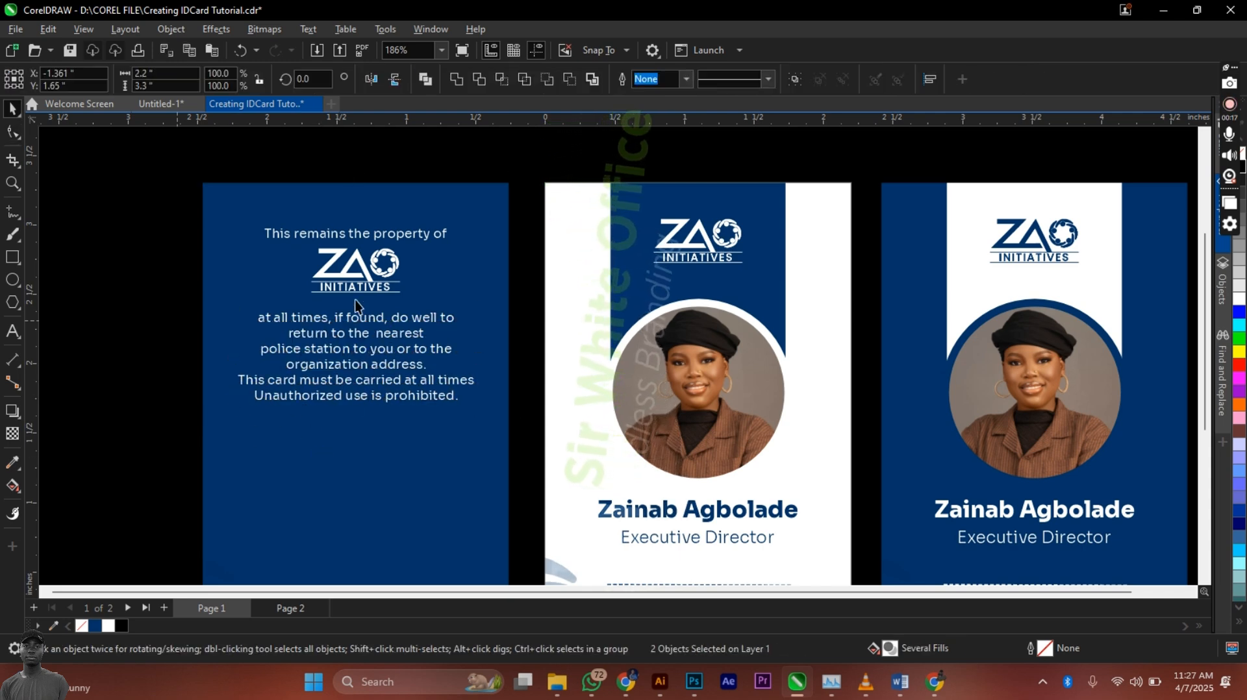
click(391, 342)
mouse_move(391, 343)
mouse_down()
mouse_move(393, 357)
mouse_move(391, 343)
mouse_up()
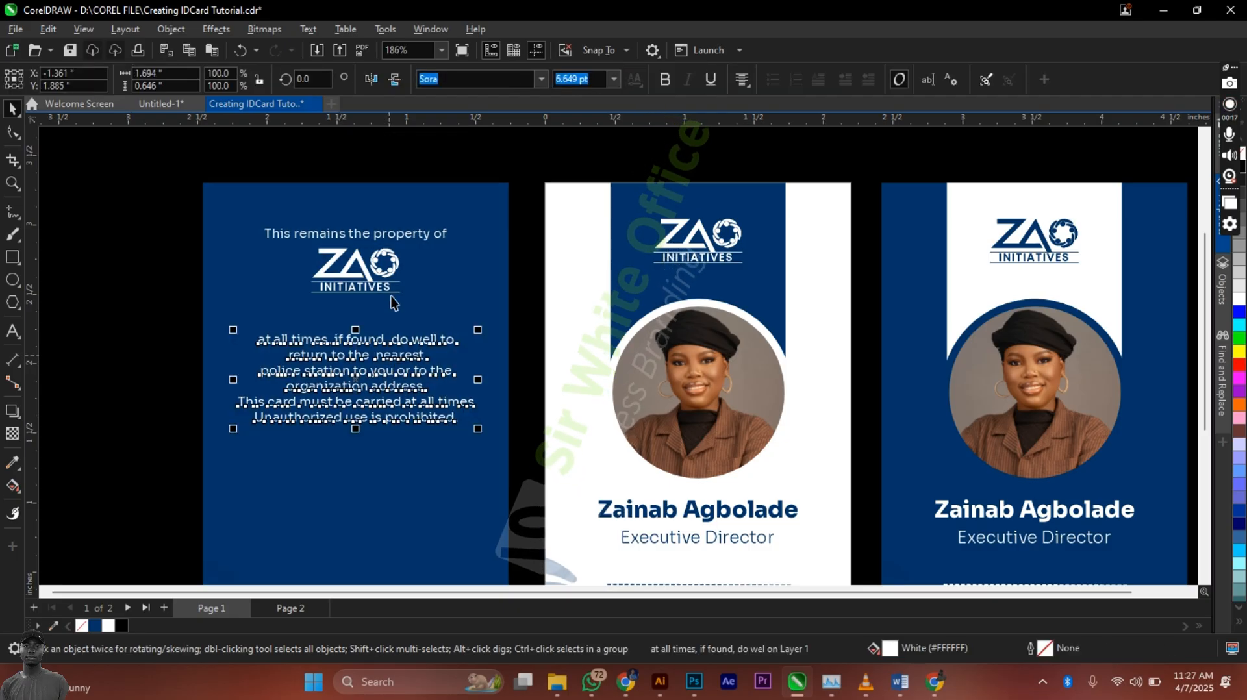
Step: Enlarge the back card's ZAO logo and the 'This remains the property of' heading
click(364, 271)
drag(363, 272, 416, 318)
key(Down)
key(Down)
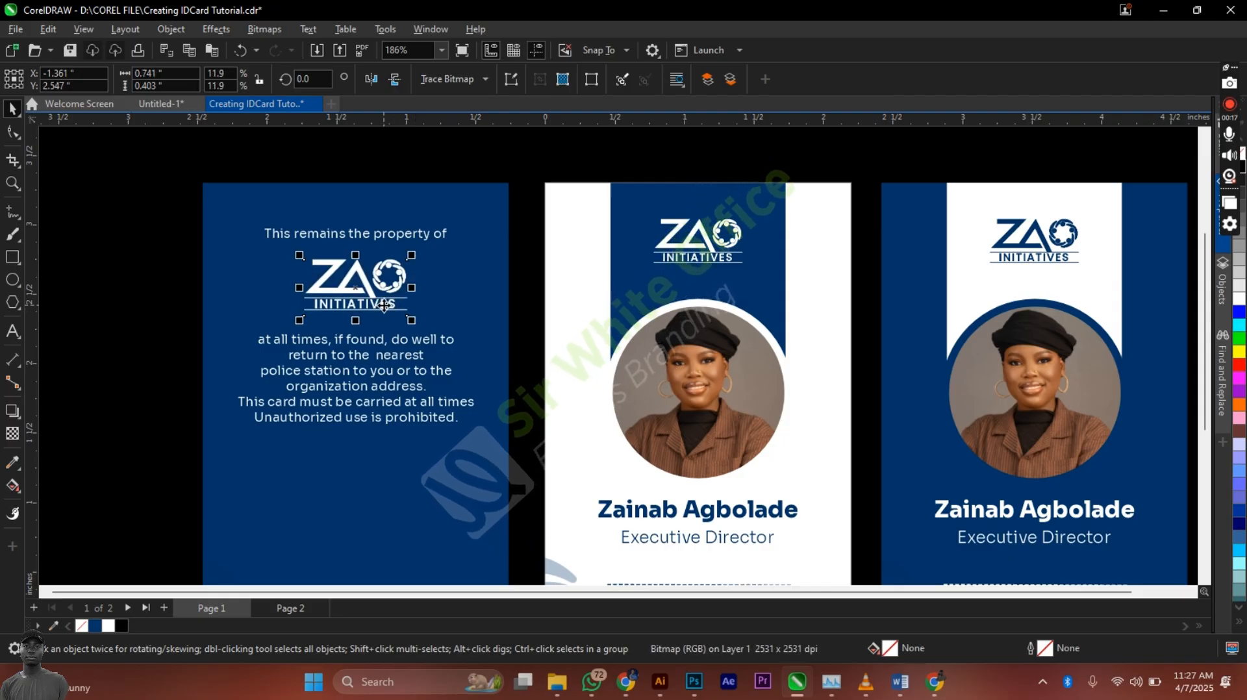
scroll(522, 275, down, 1)
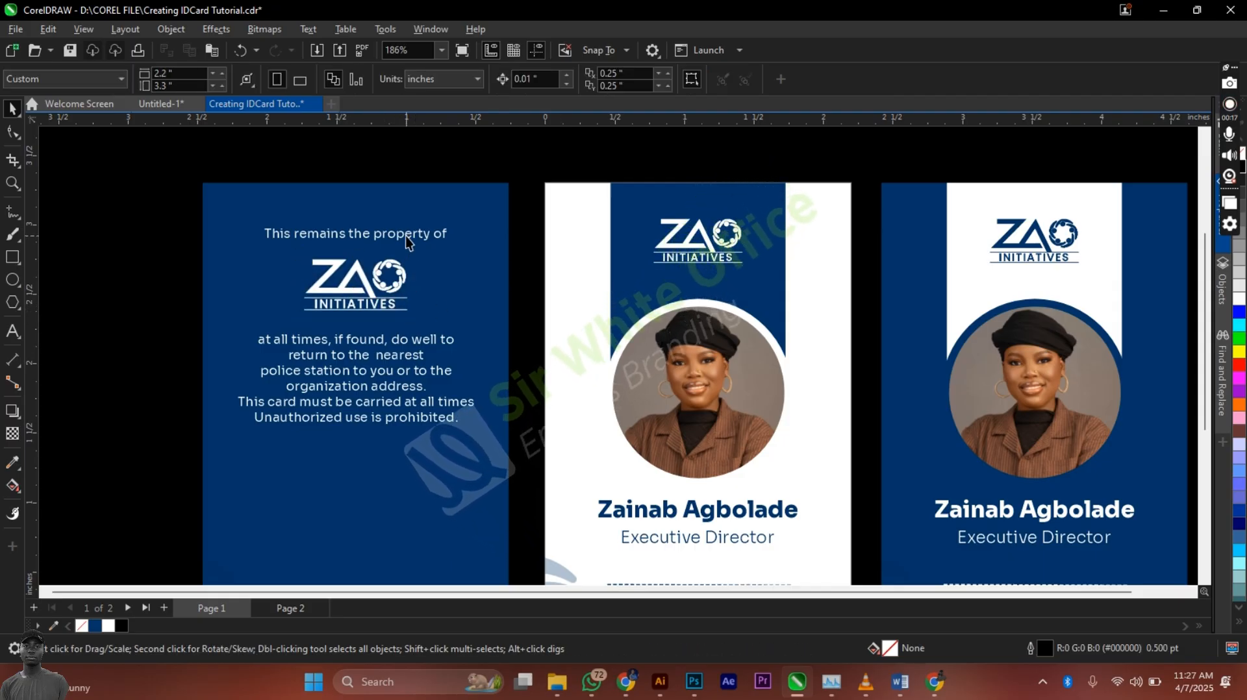
click(416, 235)
drag(455, 221, 466, 219)
shift+click(481, 258)
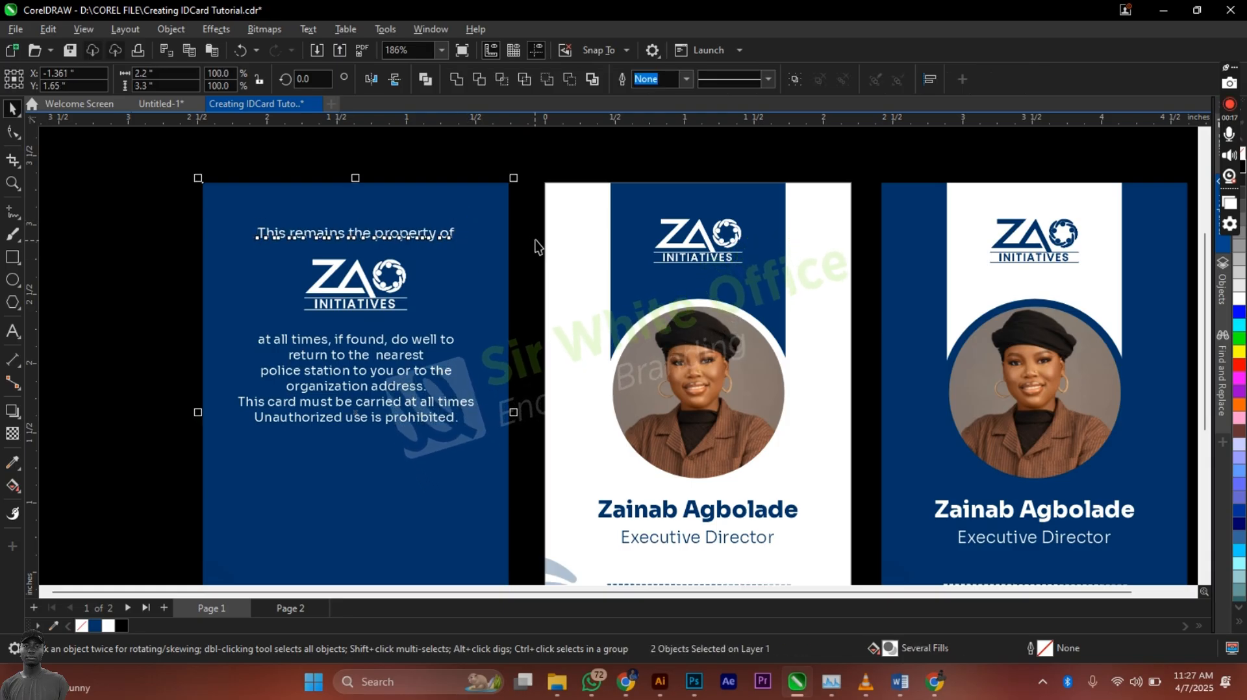
key(Escape)
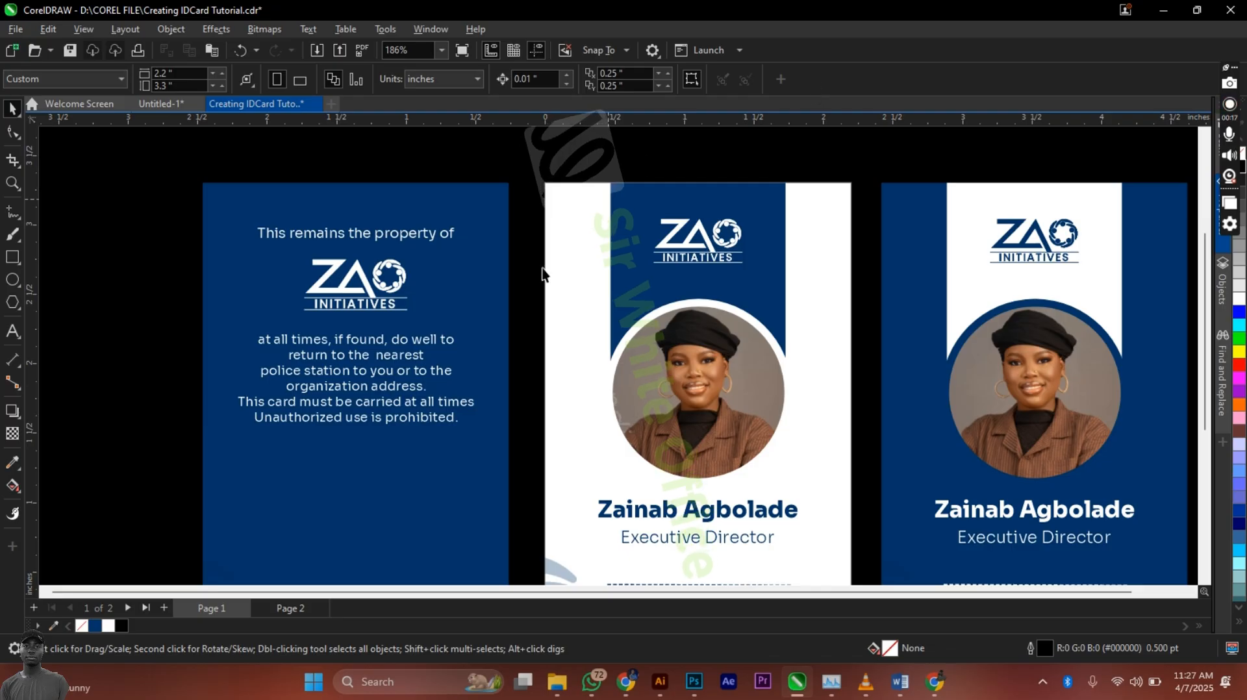
Step: Copy the dashed signature line onto the back card without its Signature label
scroll(542, 273, down, 2)
drag(551, 477, 805, 526)
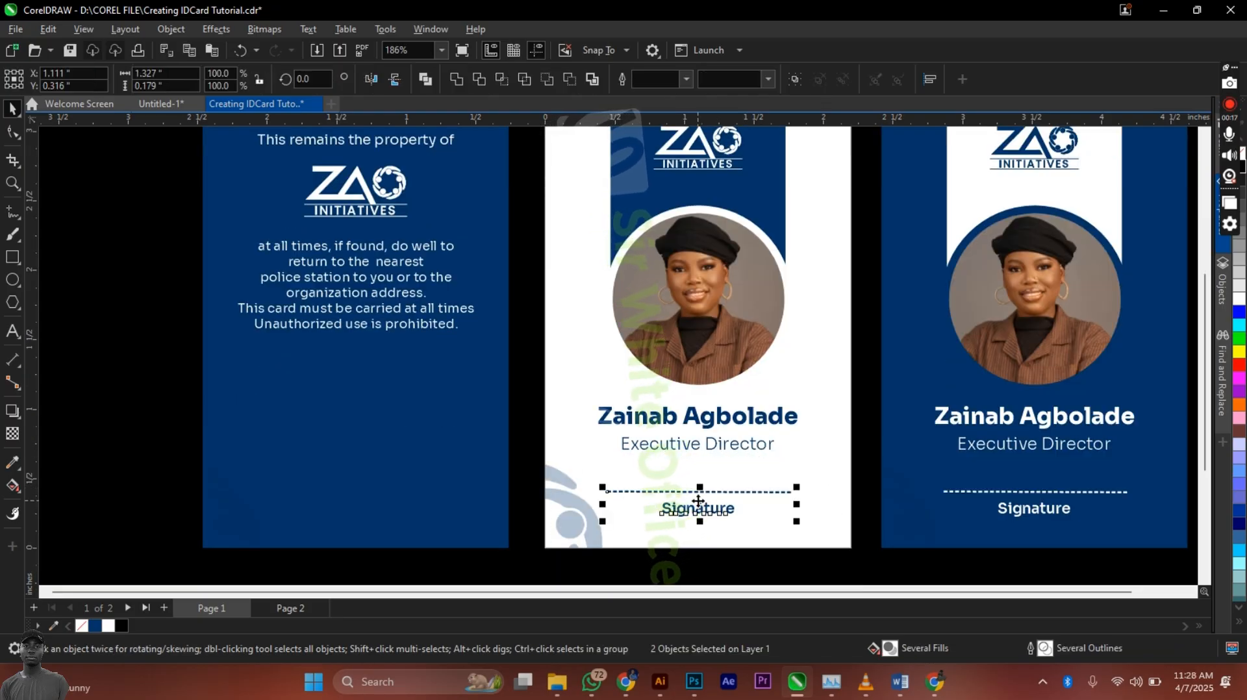
drag(1171, 567, 886, 465)
mouse_move(1039, 506)
mouse_down()
mouse_move(627, 473)
mouse_move(352, 389)
mouse_move(356, 401)
mouse_move(357, 388)
mouse_up()
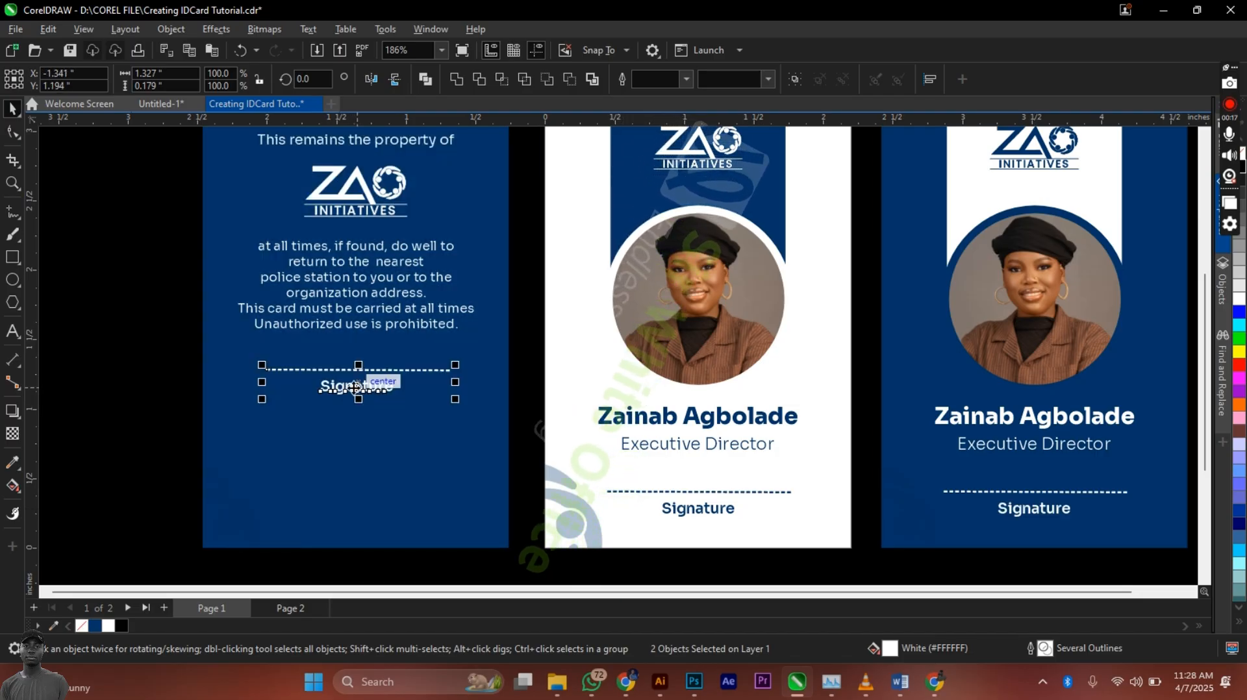
click(523, 415)
click(353, 391)
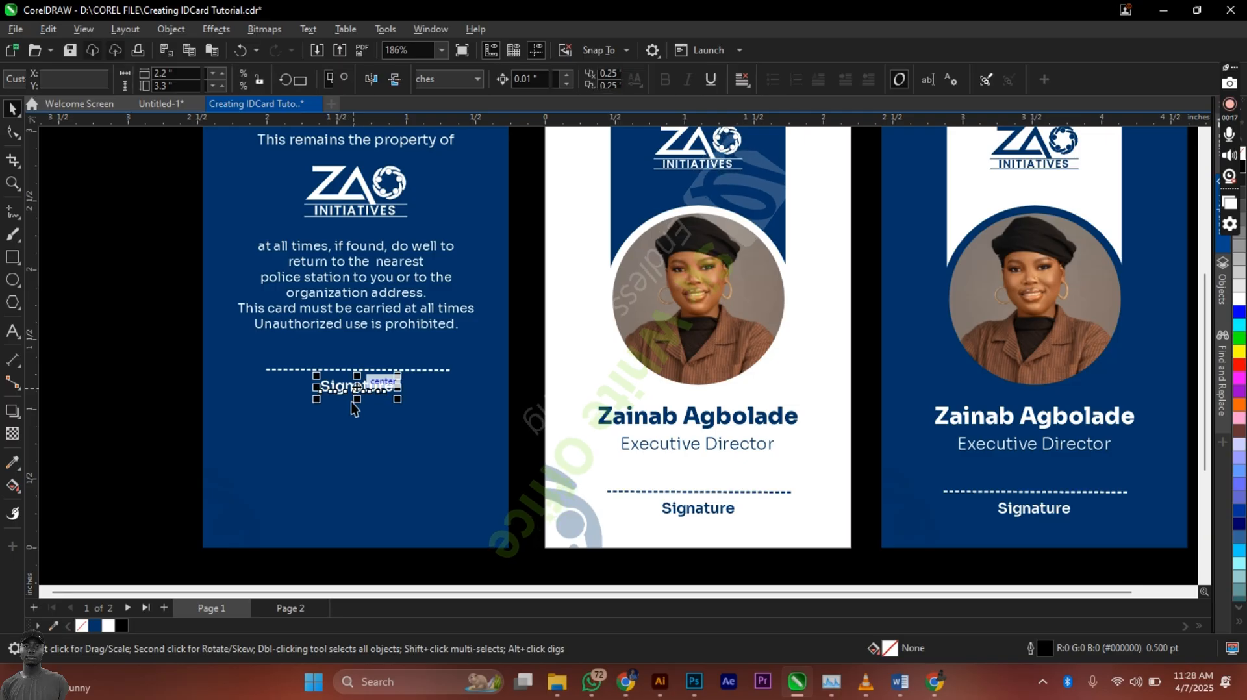
key(Delete)
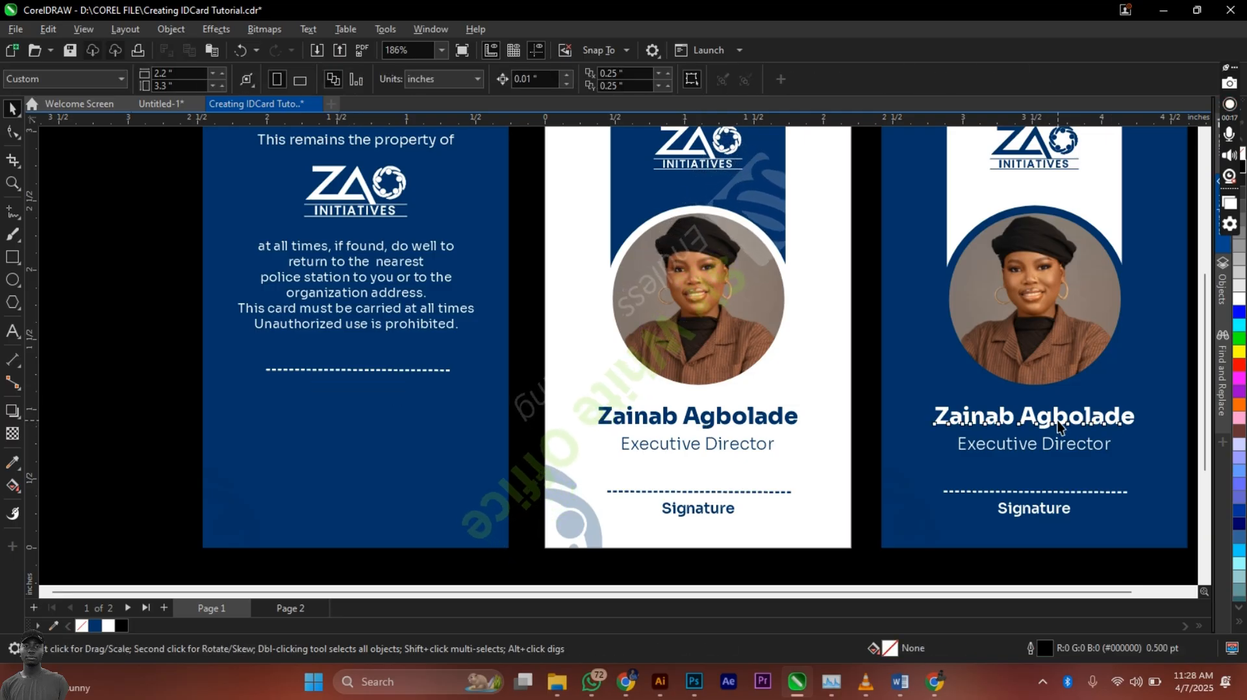
Step: Copy the cardholder's name under the line, centre both on the card, and duplicate the paragraph below
click(1040, 421)
drag(1041, 421, 382, 393)
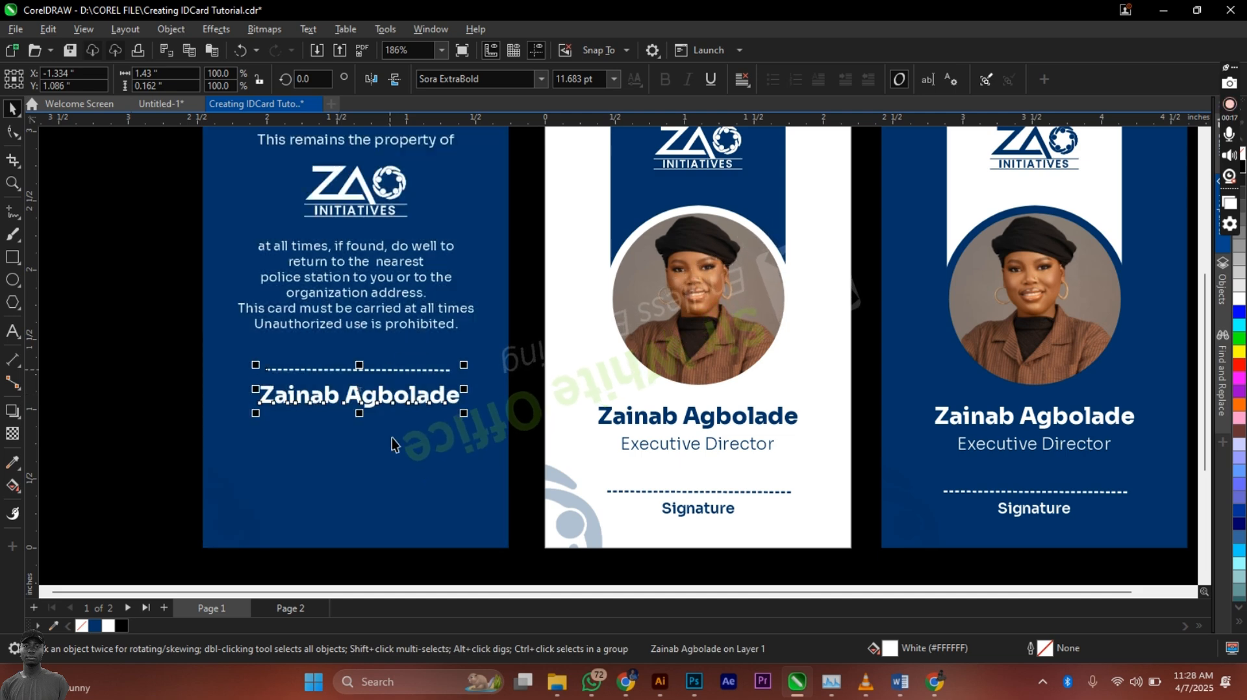
shift+click(392, 438)
key(c)
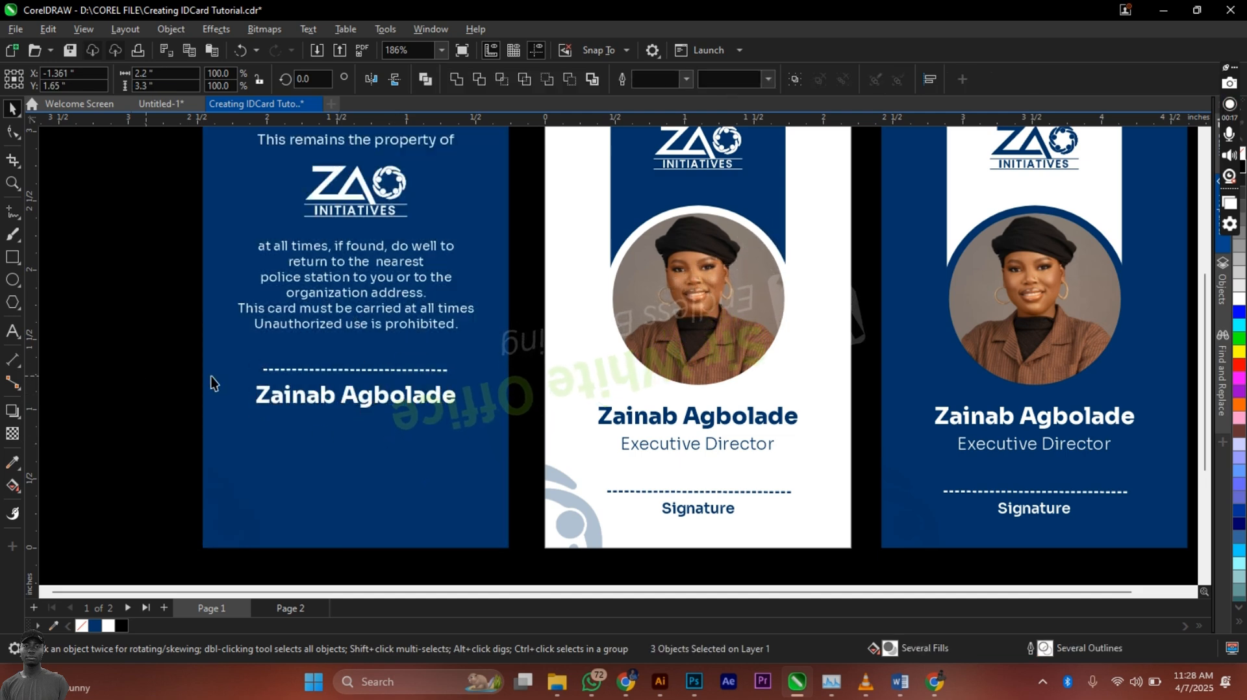
key(Escape)
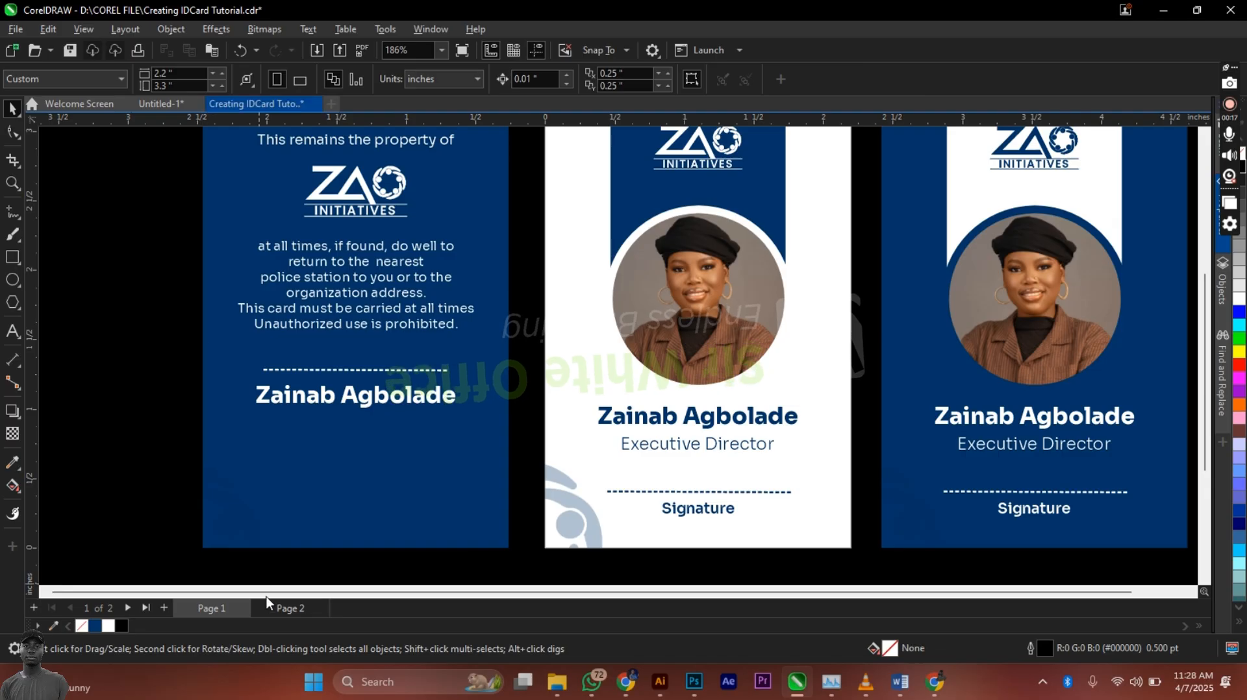
drag(343, 283, 346, 481)
Step: Clear the duplicated paragraph and place a fresh copy of it below the name
double_click(346, 482)
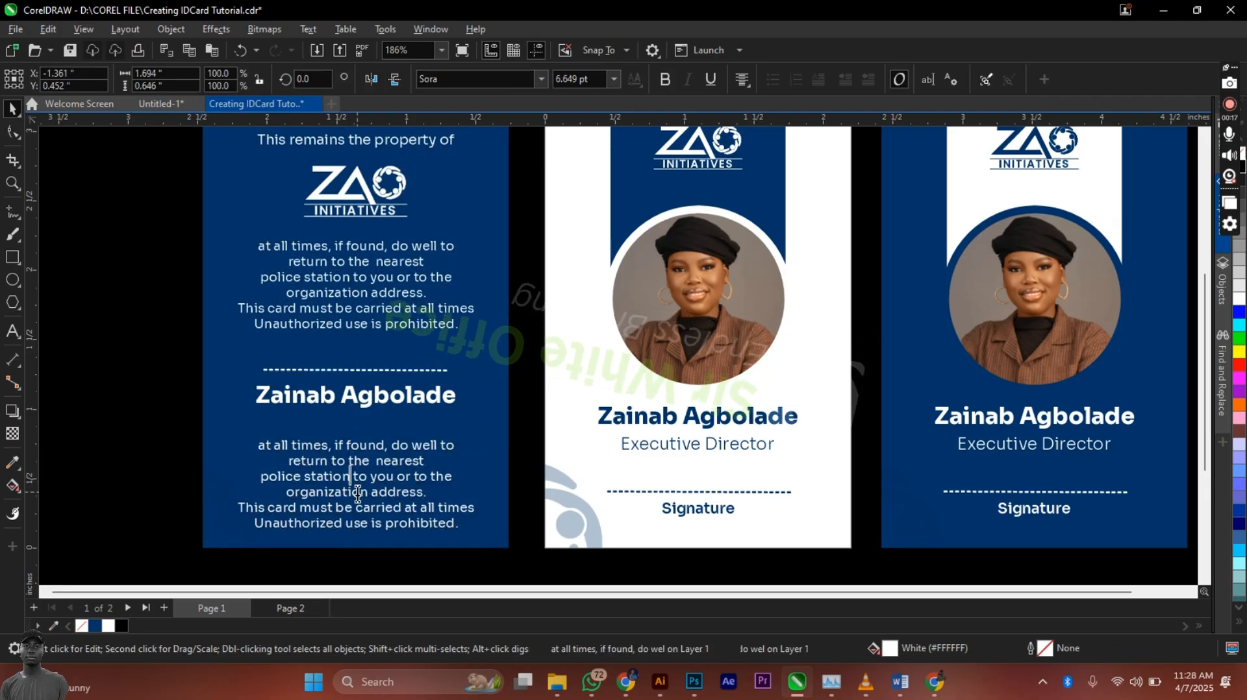
key(ctrl+a)
key(Delete)
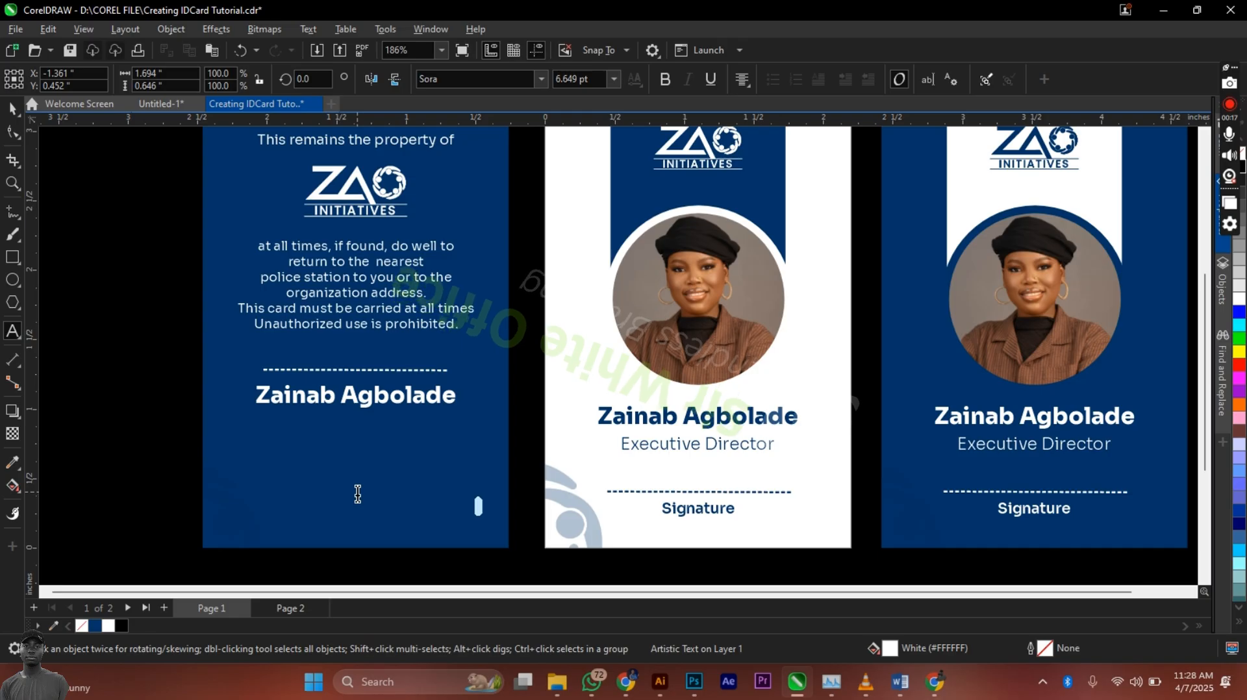
key(ctrl+space)
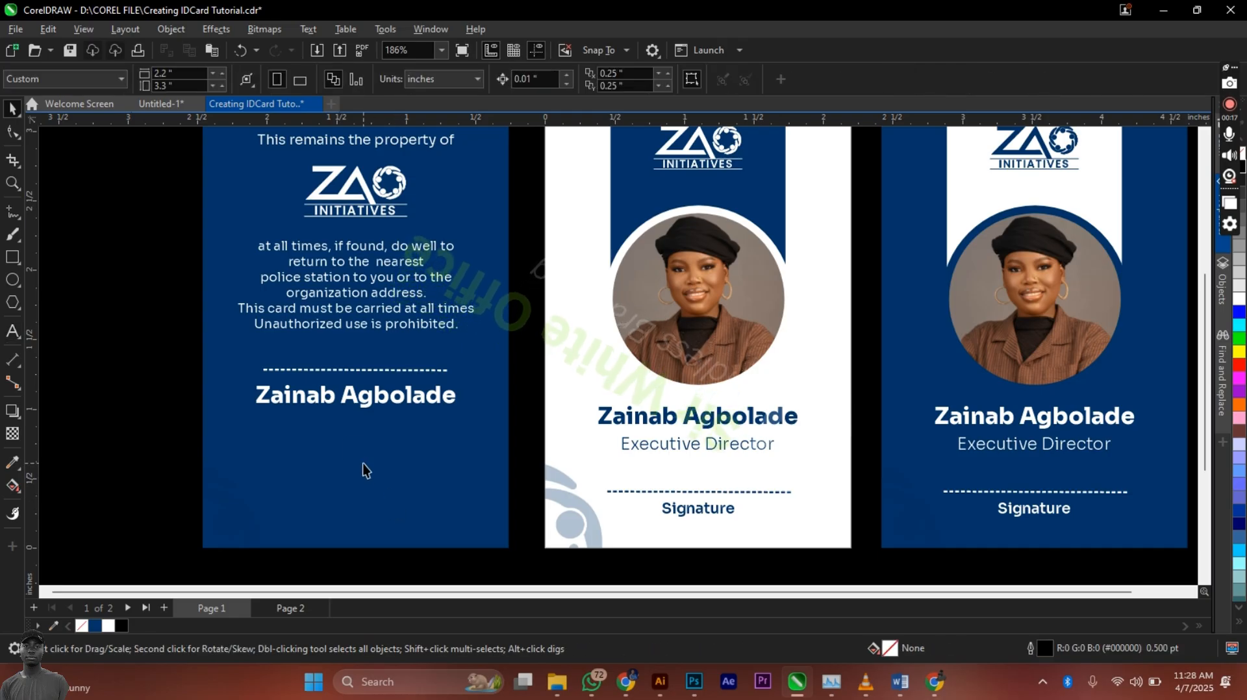
key(F8)
key(ctrl+space)
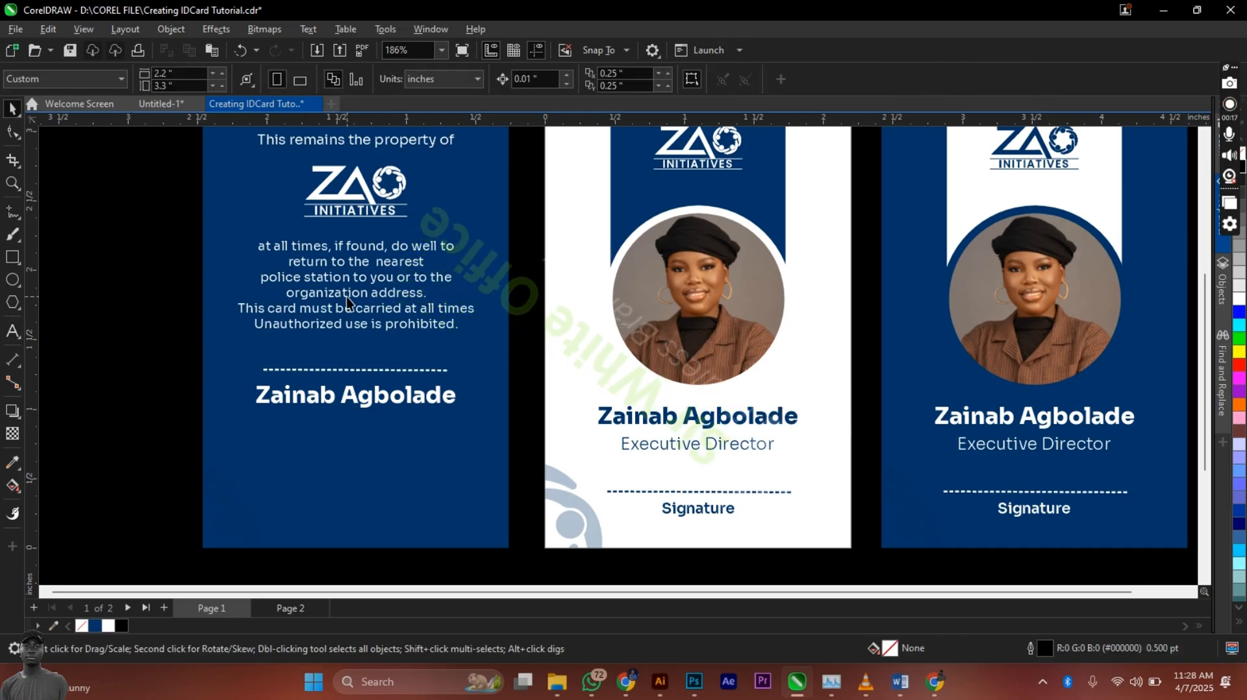
drag(348, 297, 332, 483)
right_click(334, 481)
click(332, 468)
Step: Replace the copied text with the phone number and a corrected e-mail address, removing the hyperlink styling
double_click(339, 478)
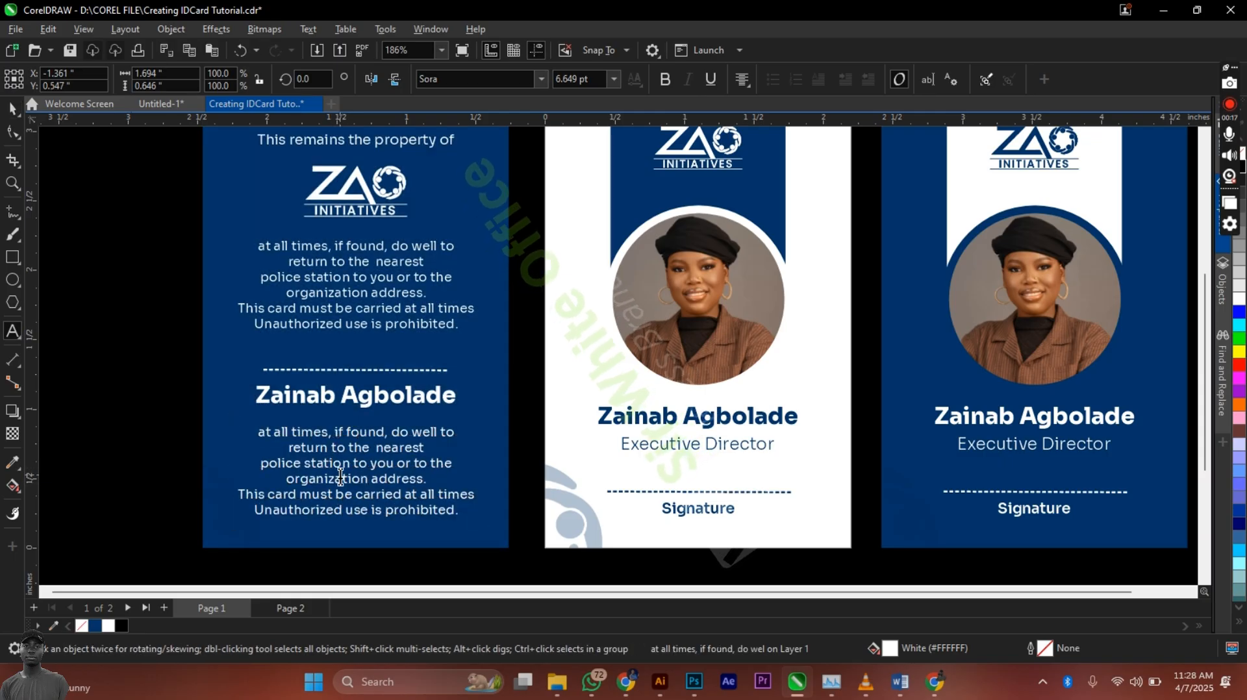
key(ctrl+a)
text(+234)
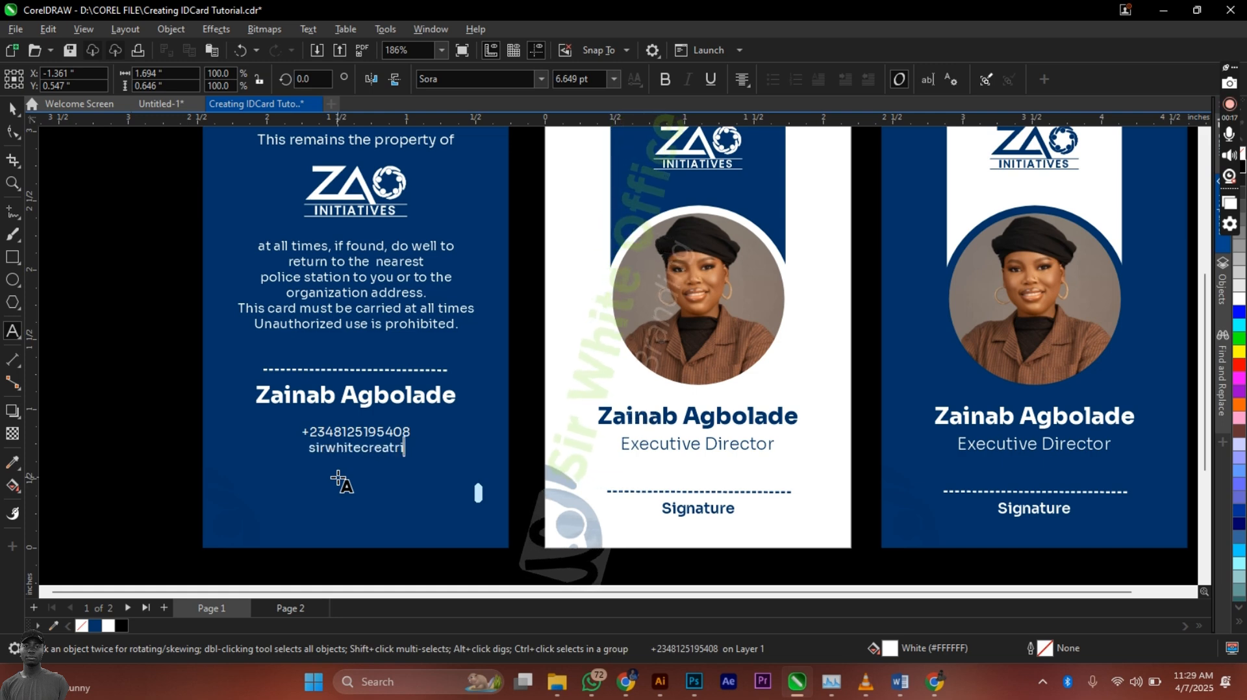
key(BackSpace)
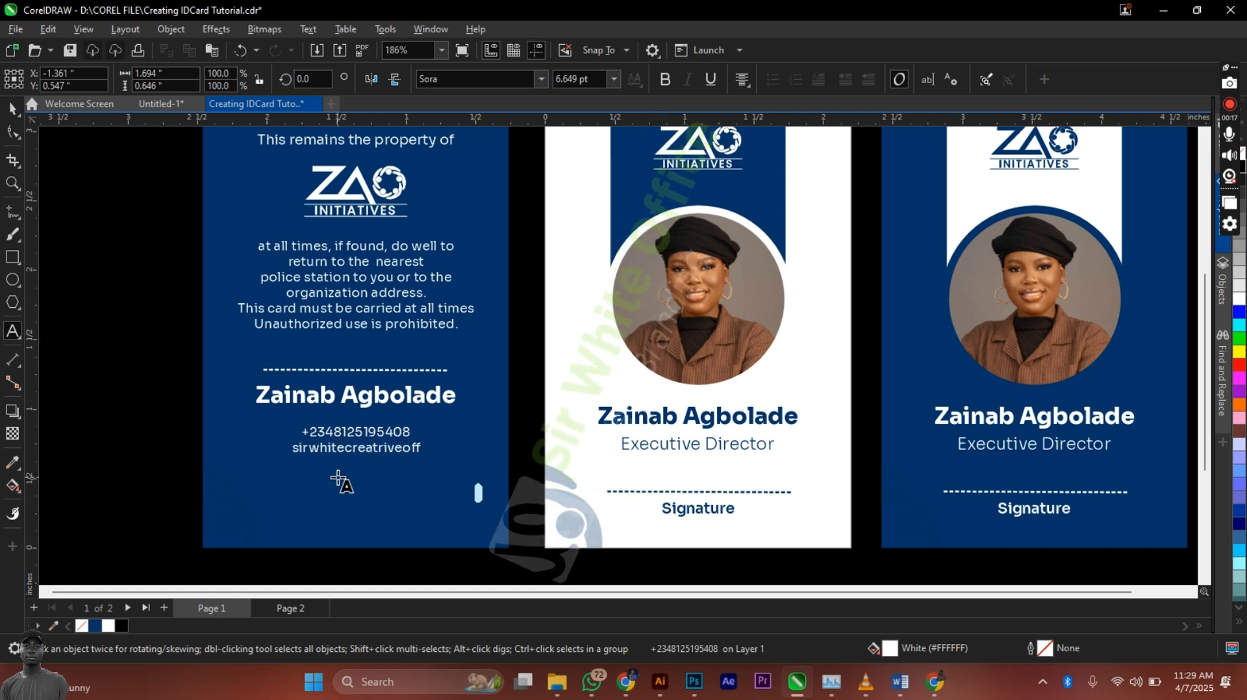
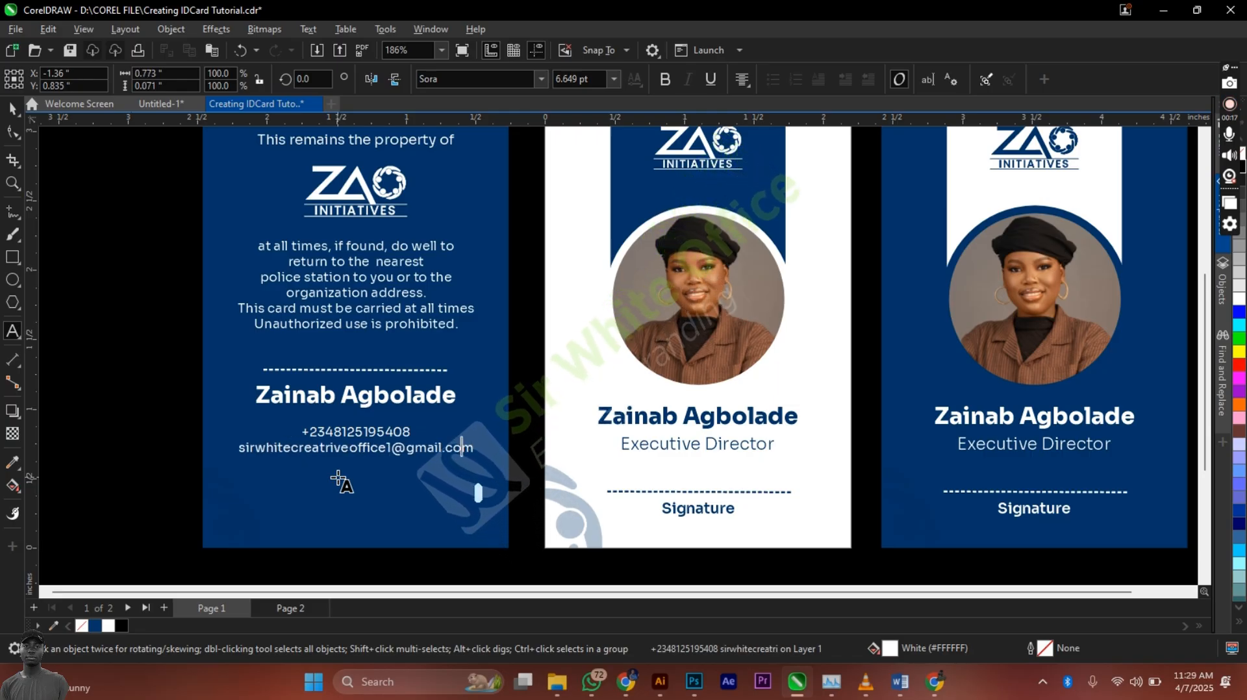
key(Left)
key(Left)
key(Left)
key(Left)
key(Left)
key(Left)
key(Left)
key(Left)
key(Left)
key(Left)
key(Left)
key(Left)
key(Left)
key(Left)
key(Left)
key(Left)
key(Left)
key(BackSpace)
key(BackSpace)
key(BackSpace)
key(BackSpace)
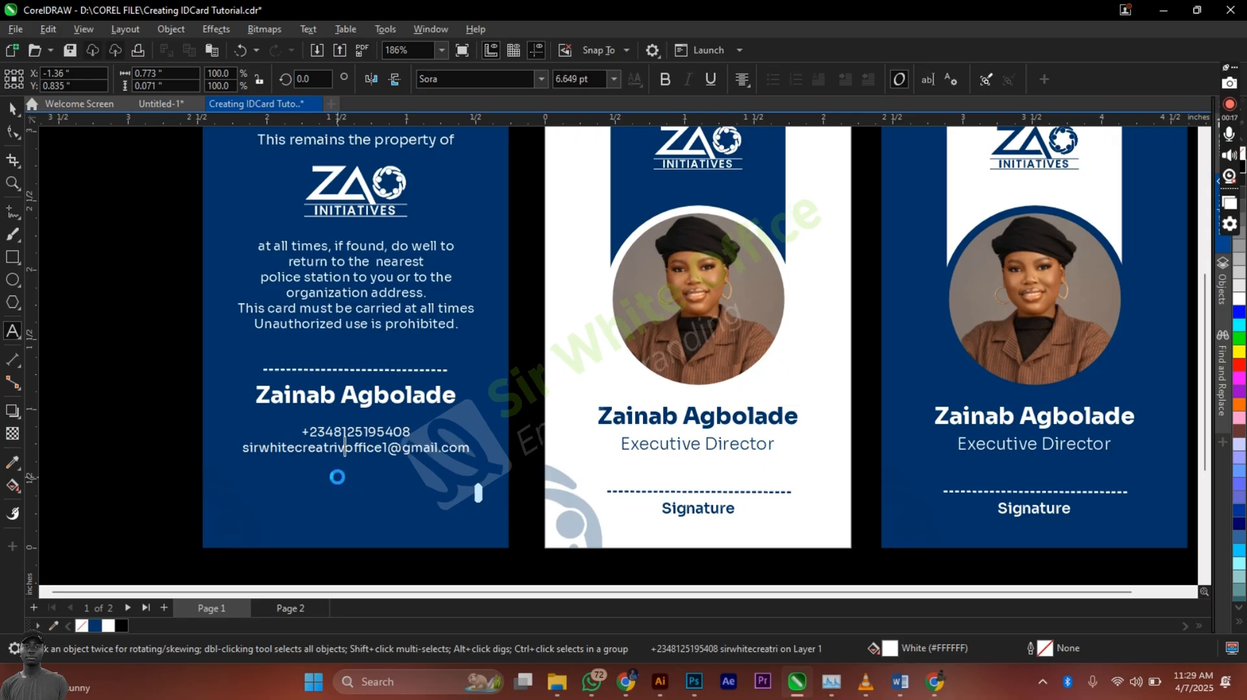
key(BackSpace)
key(BackSpace)
key(BackSpace)
key(BackSpace)
key(BackSpace)
key(Escape)
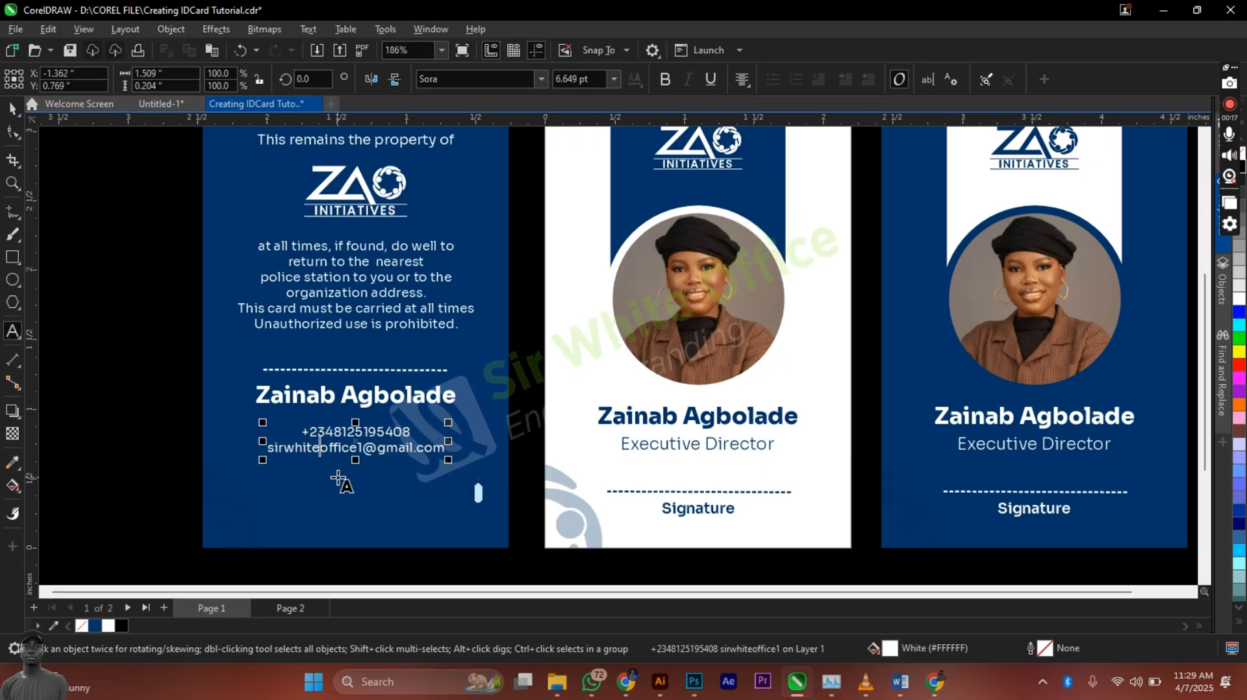
key(End)
key(Return)
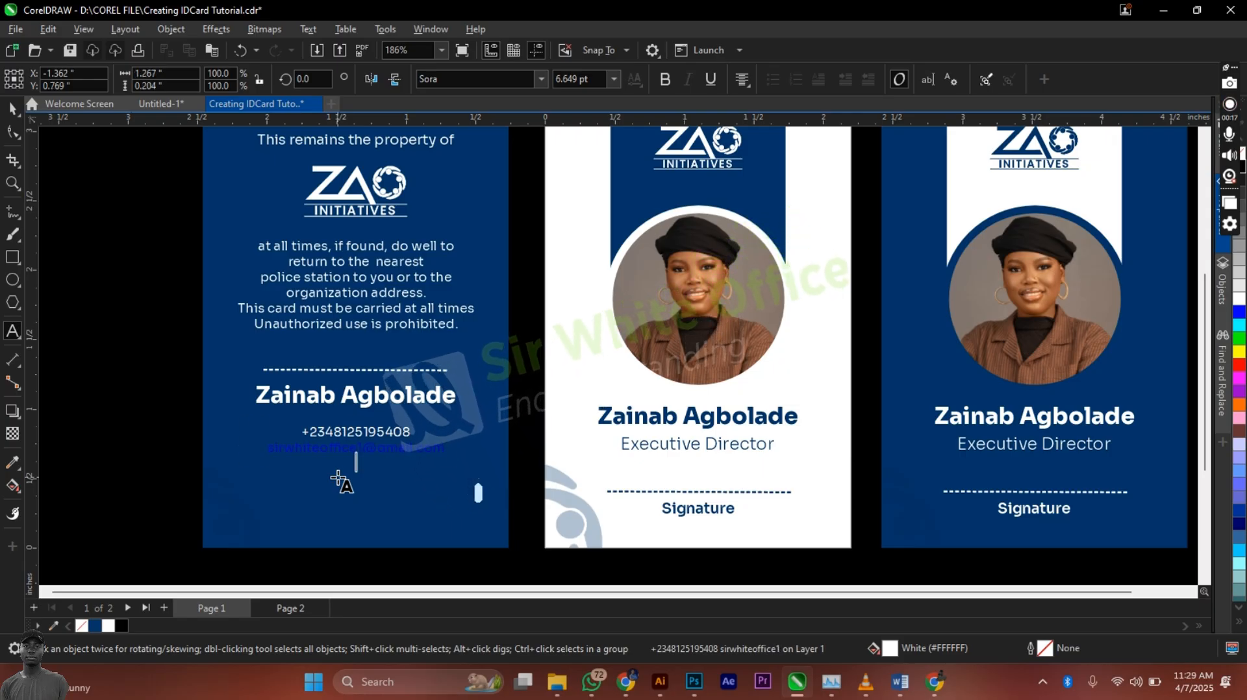
key(ctrl+z)
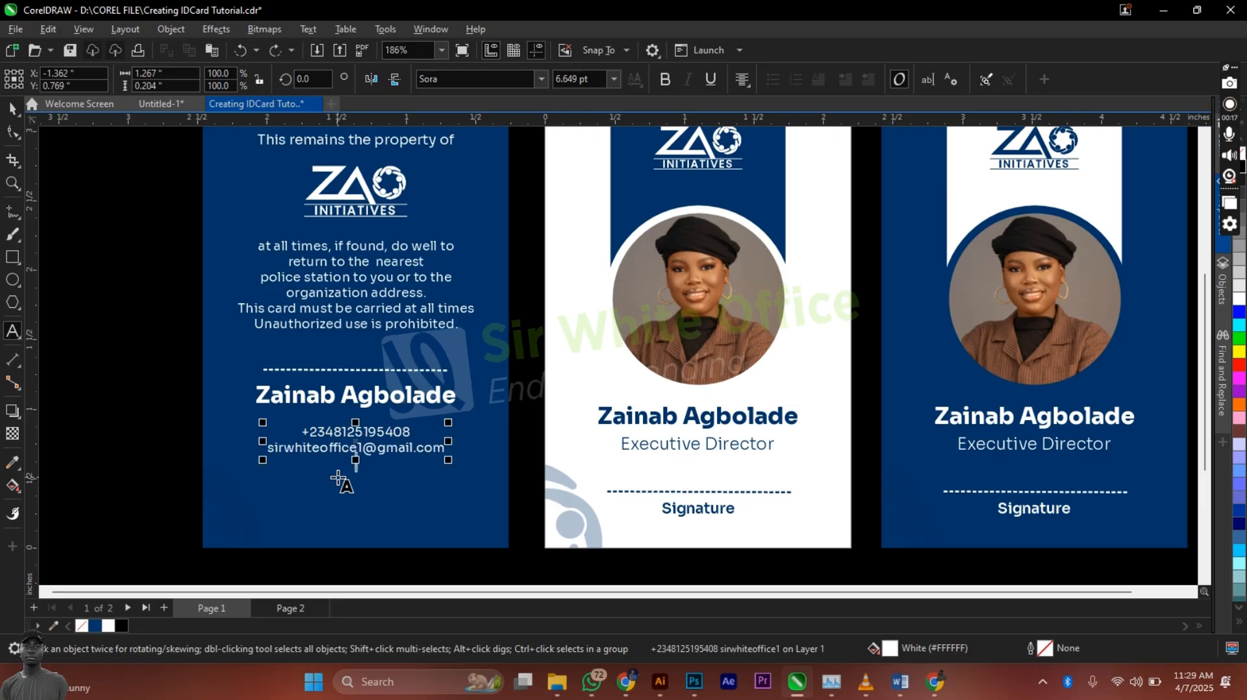
key(Return)
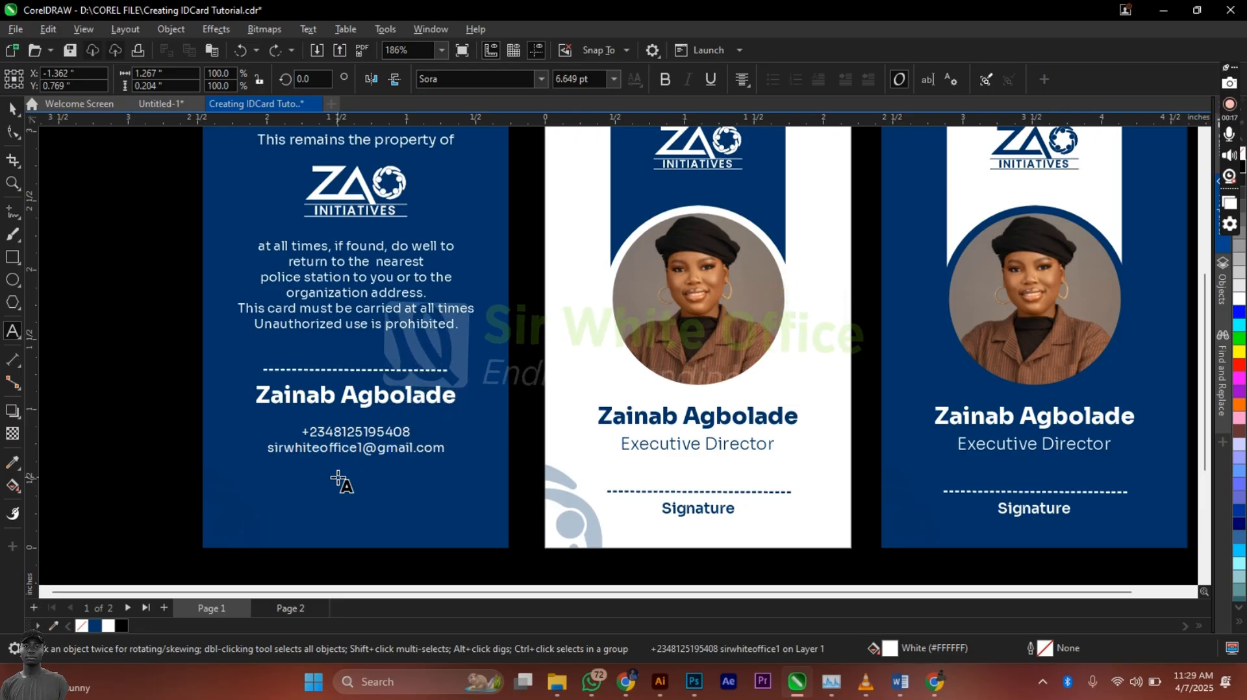
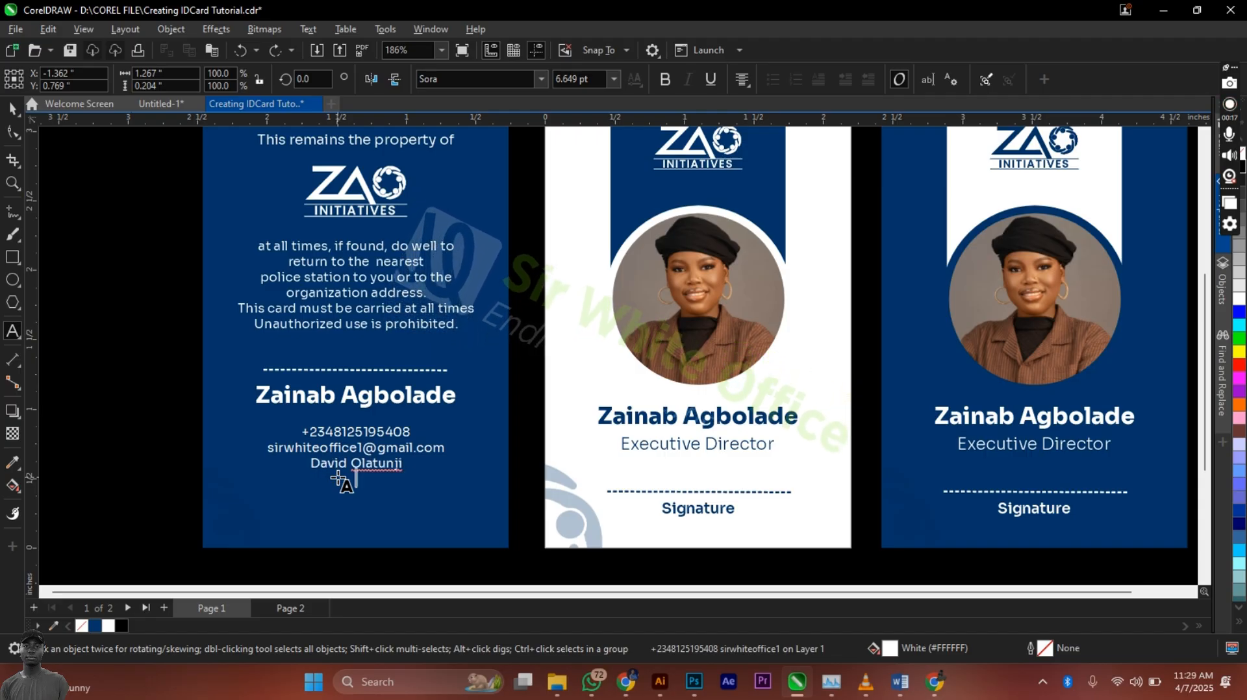
Step: Add the contact's name and street address lines, then break the text into separate lines
key(Return)
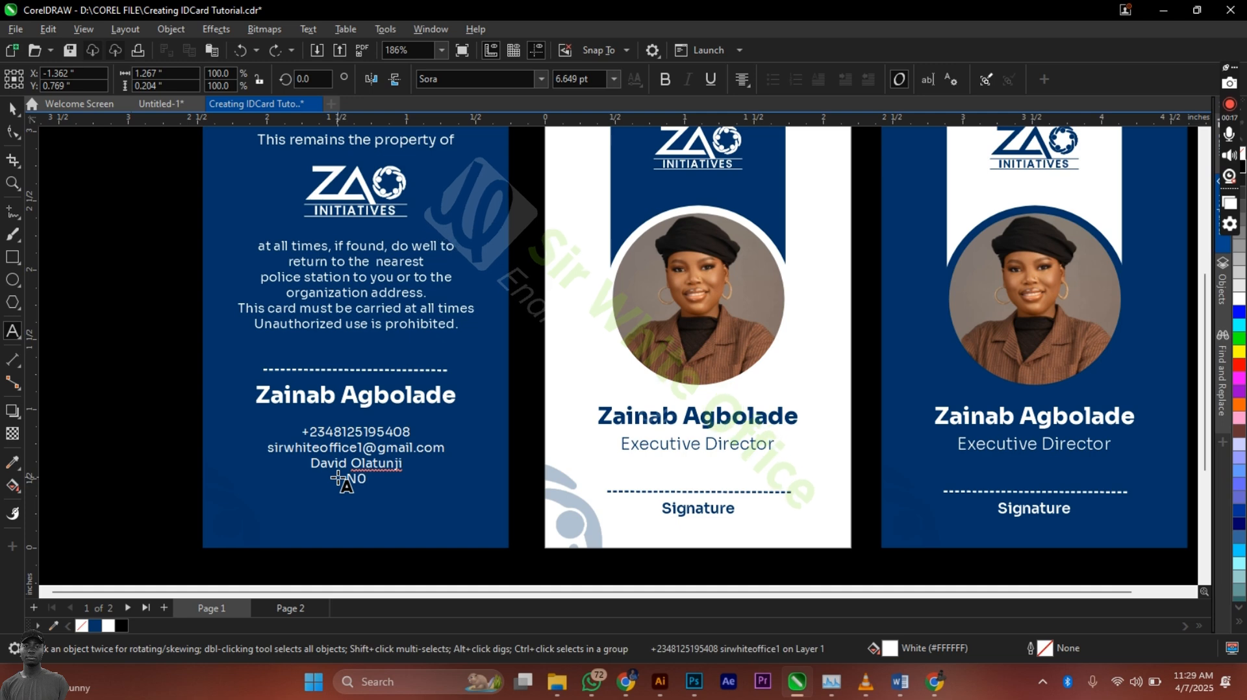
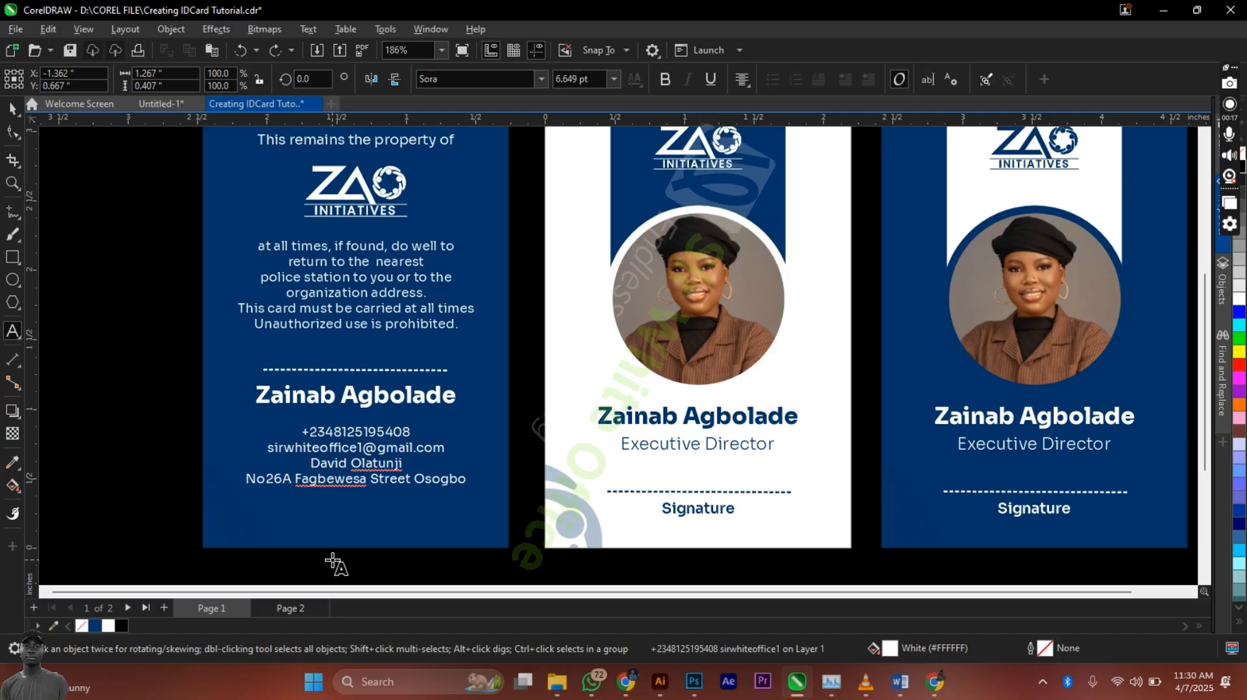
key(ctrl+space)
key(ctrl+k)
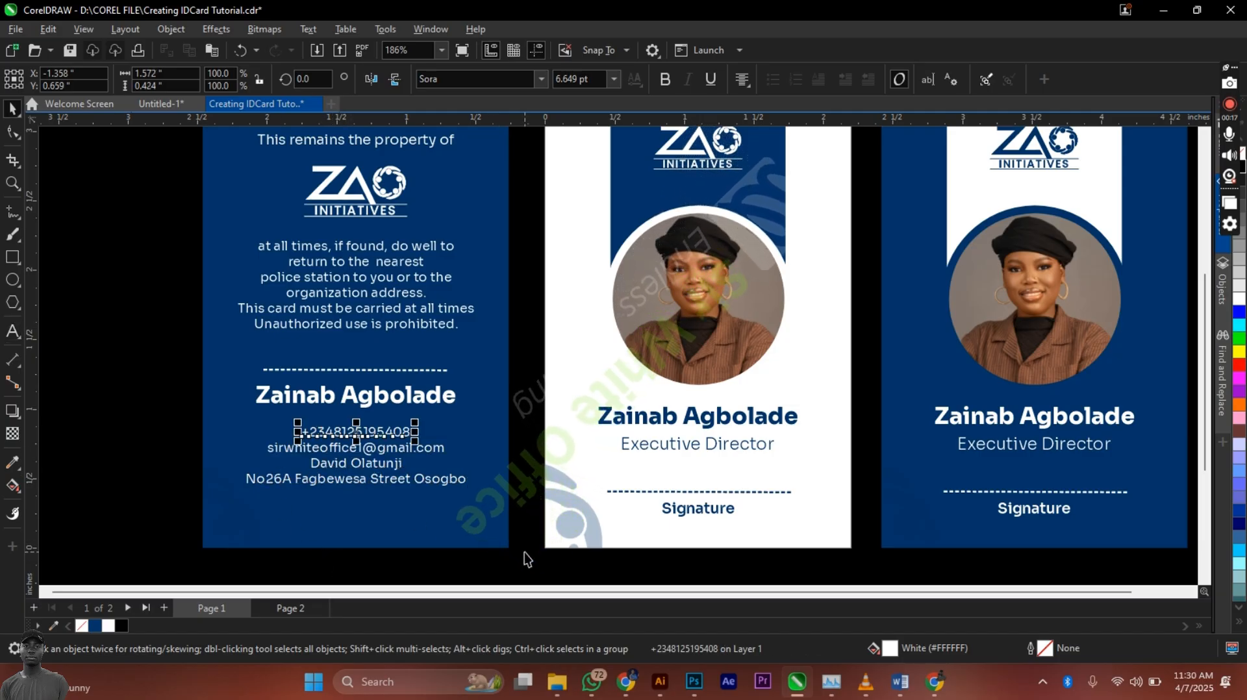
Step: Add the state line to the address and left-align the address text
click(476, 553)
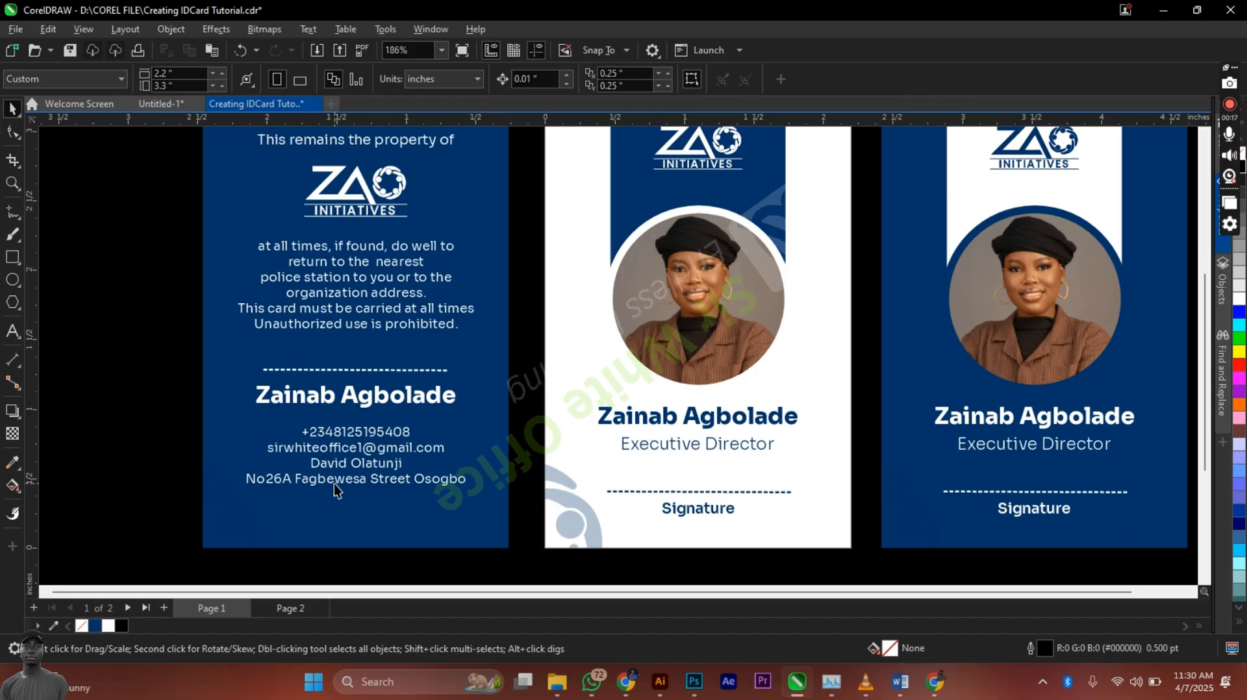
double_click(467, 483)
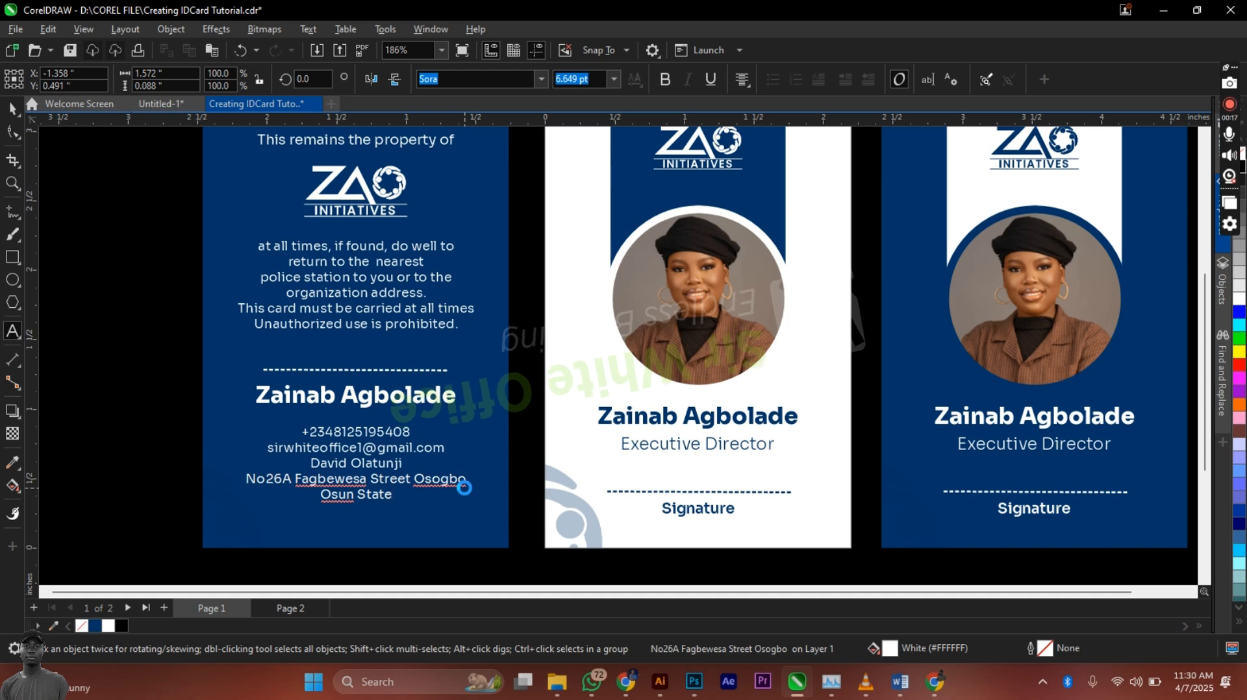
key(ctrl+space)
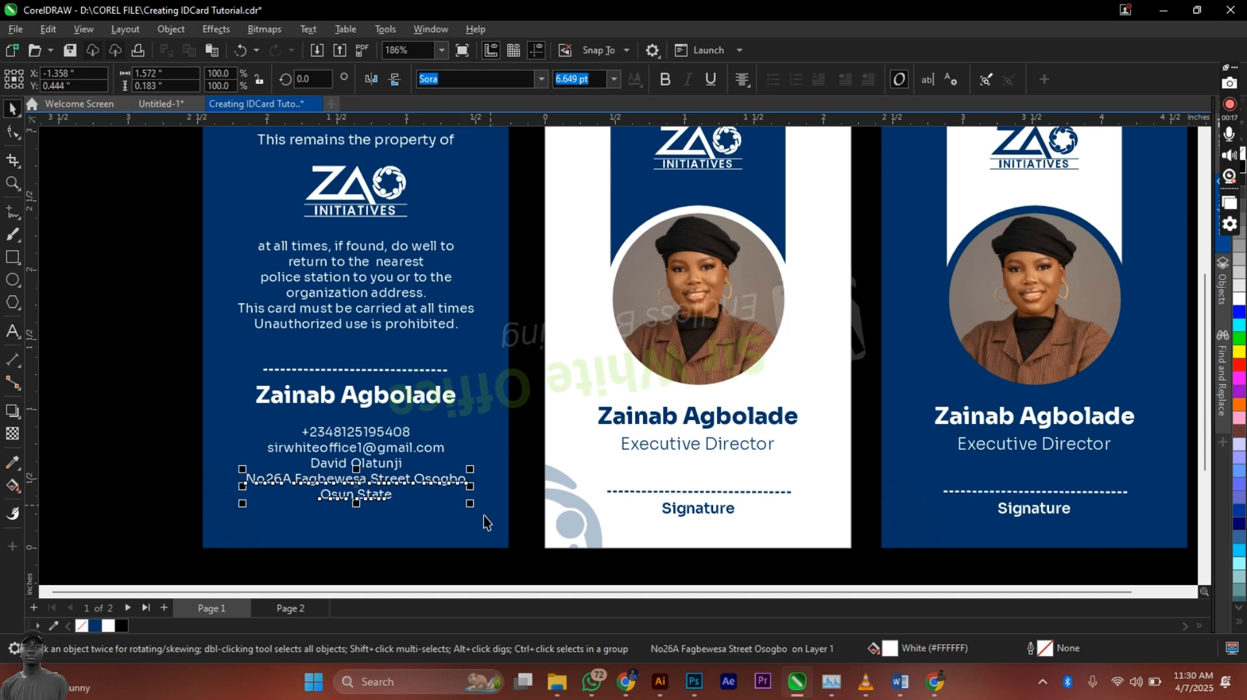
click(744, 78)
click(761, 114)
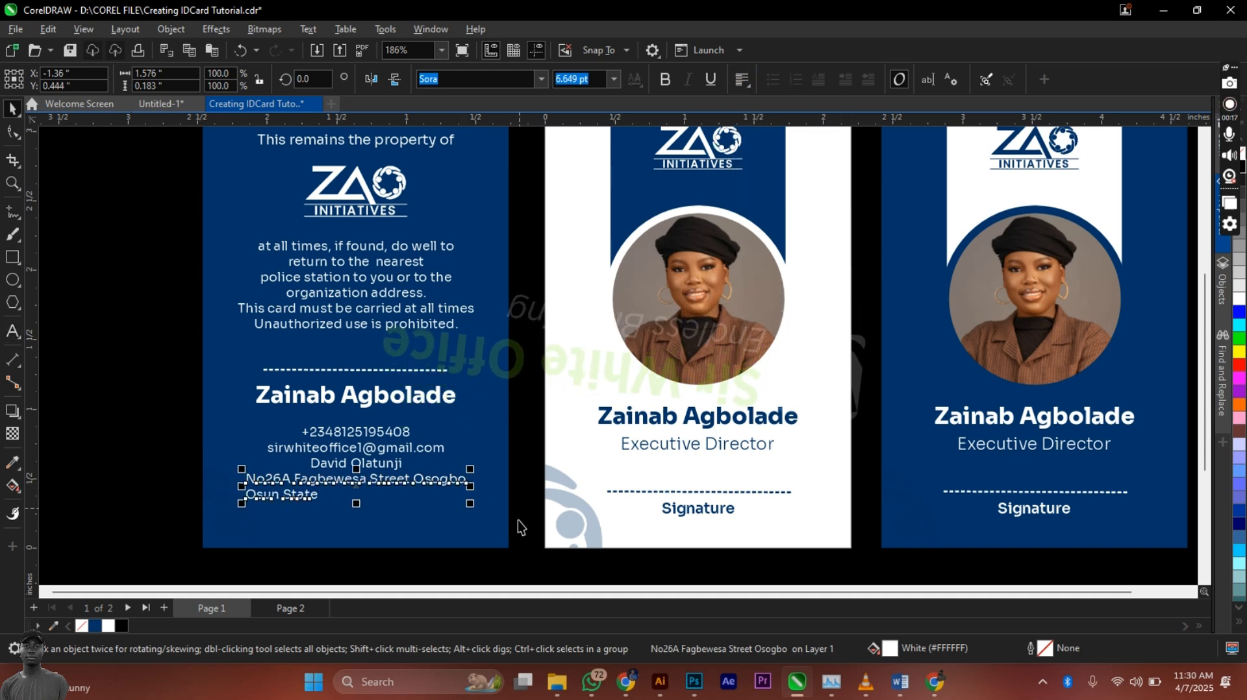
Step: Left-align the four contact lines as one block and shift them slightly left
drag(517, 520, 220, 416)
key(l)
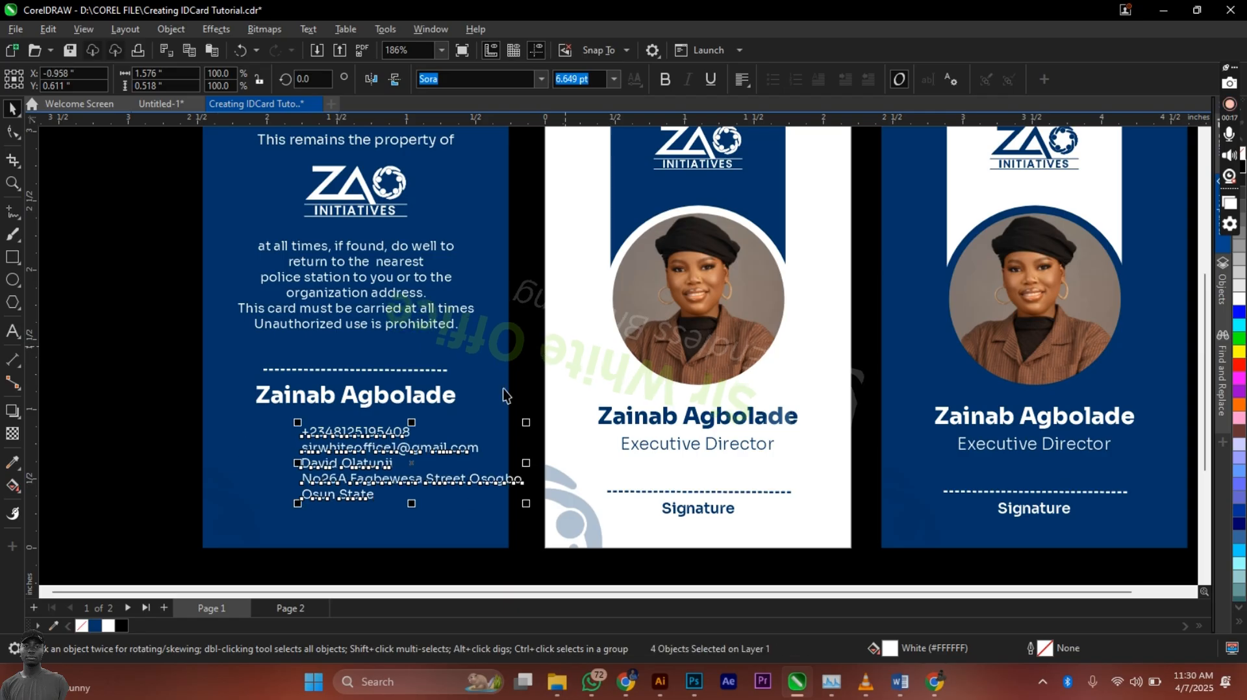
mouse_move(397, 479)
mouse_down()
mouse_move(412, 466)
mouse_move(386, 471)
mouse_up()
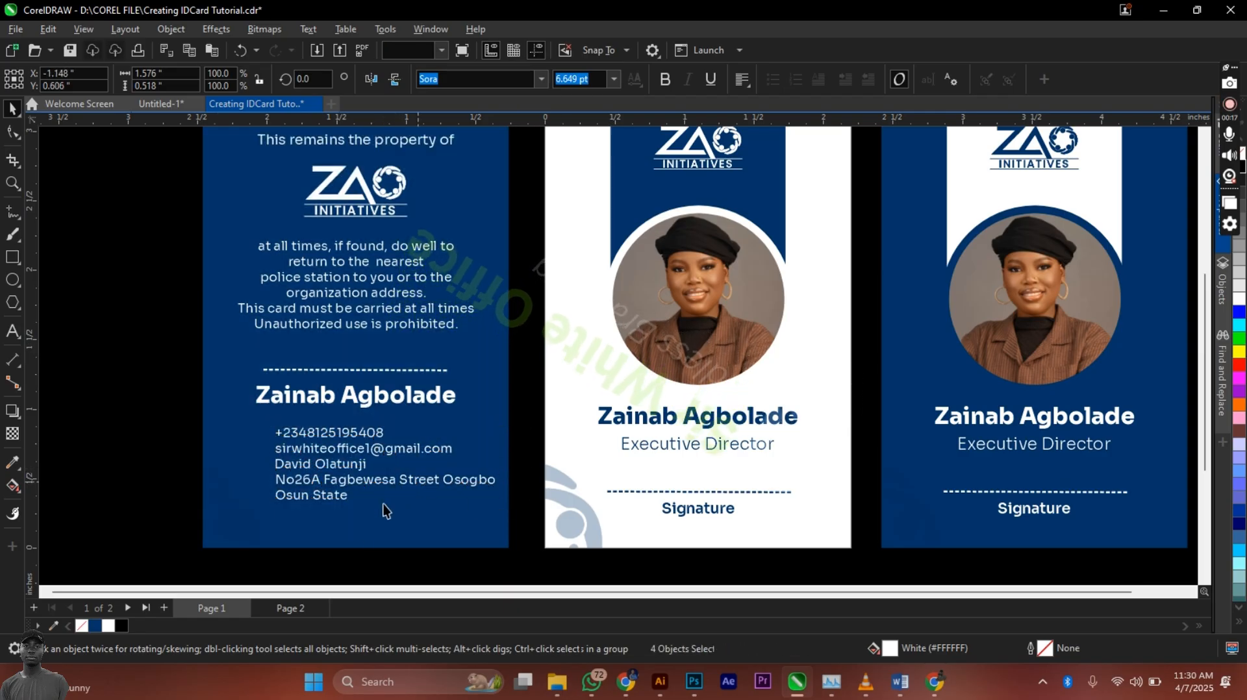
click(476, 565)
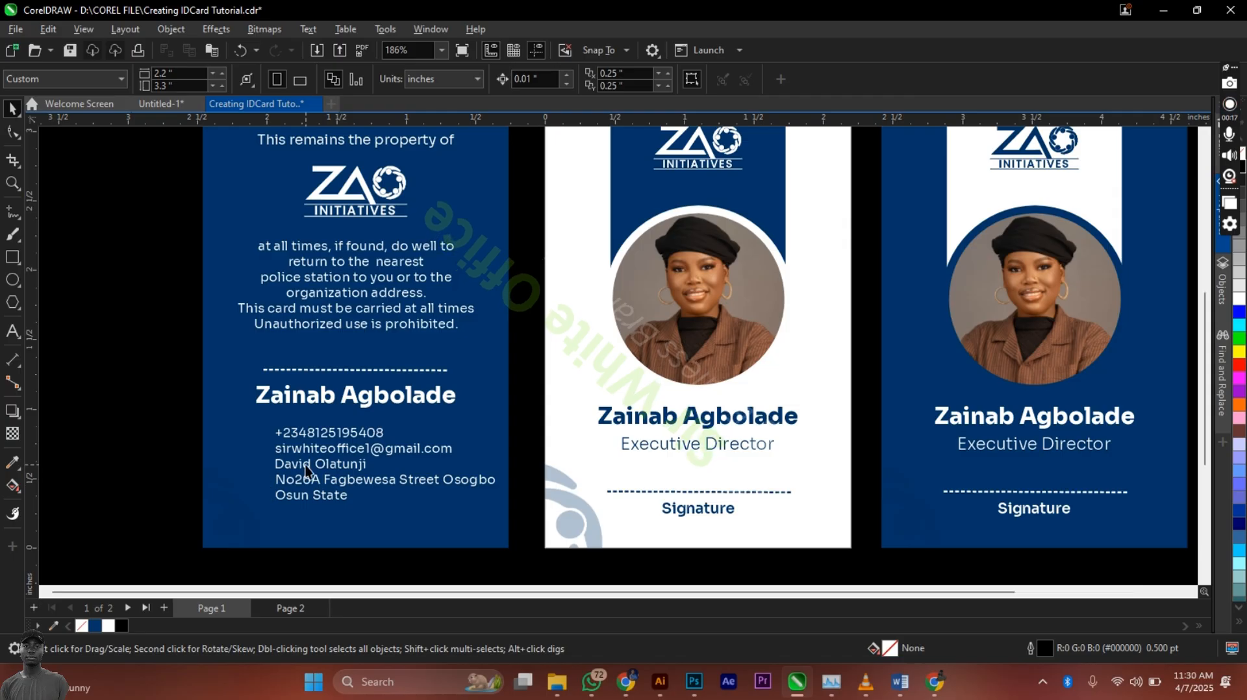
scroll(305, 469, up, 2)
scroll(330, 429, down, 2)
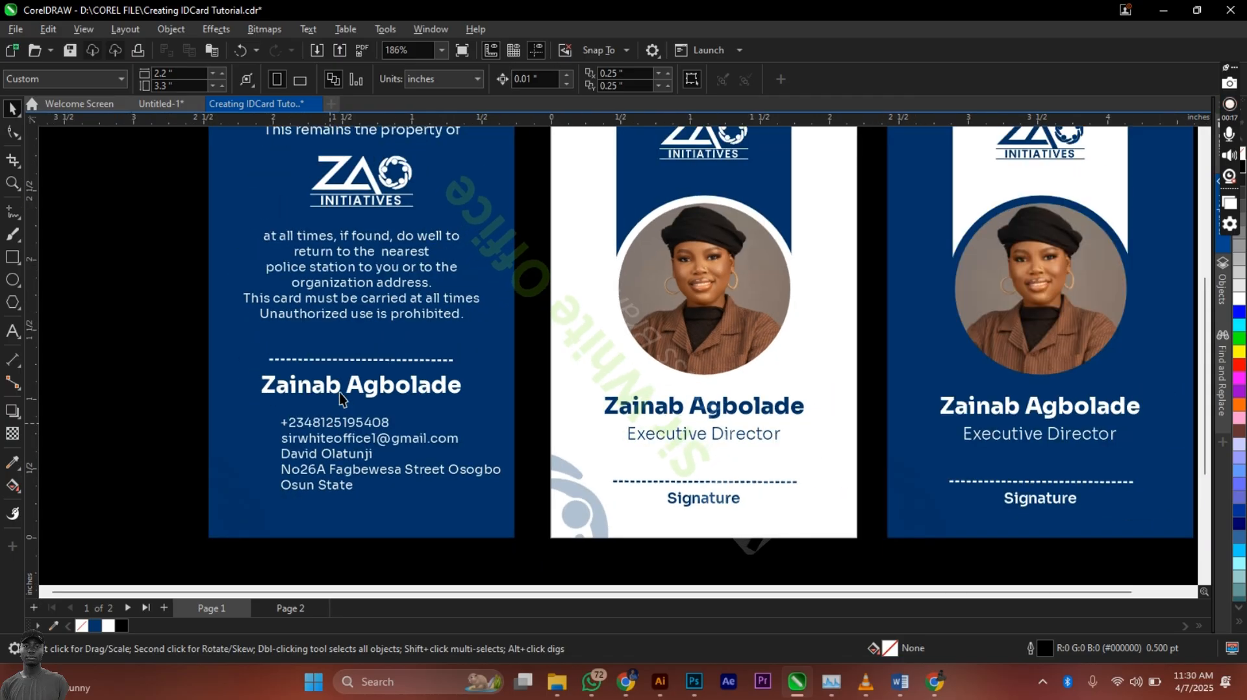
Step: Drag icons8-twitter-480.png from the Social Media Icon folder into the CorelDRAW document
click(557, 682)
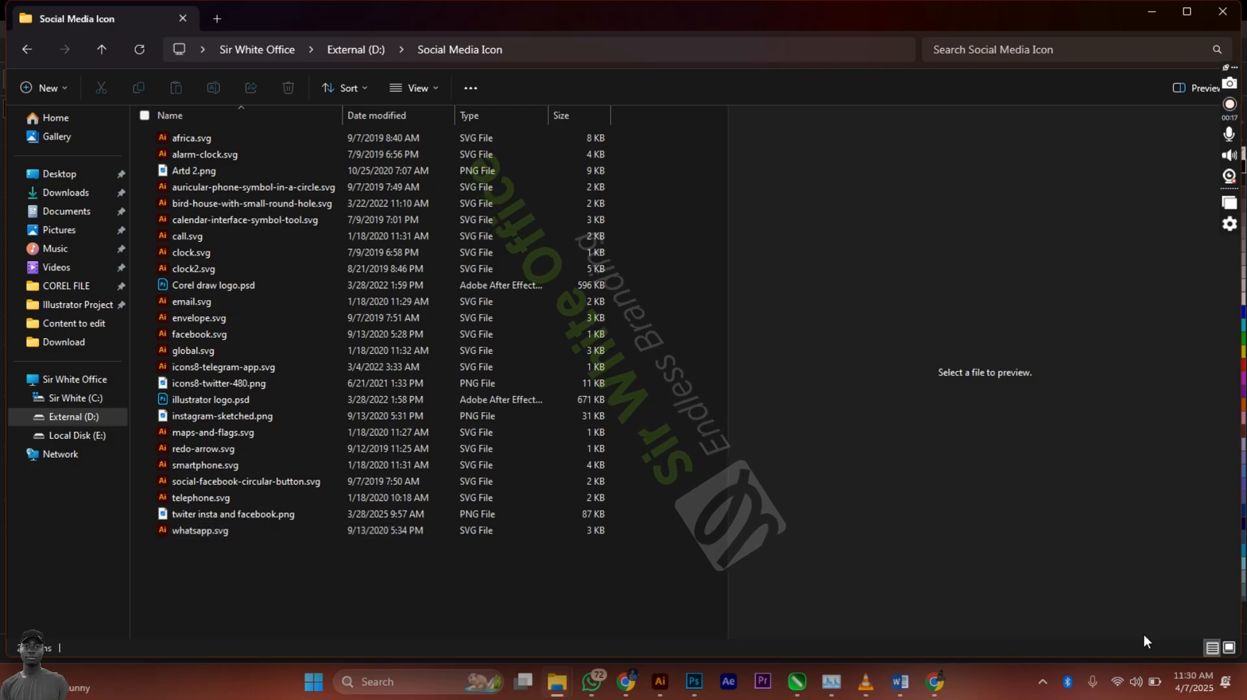
click(1230, 647)
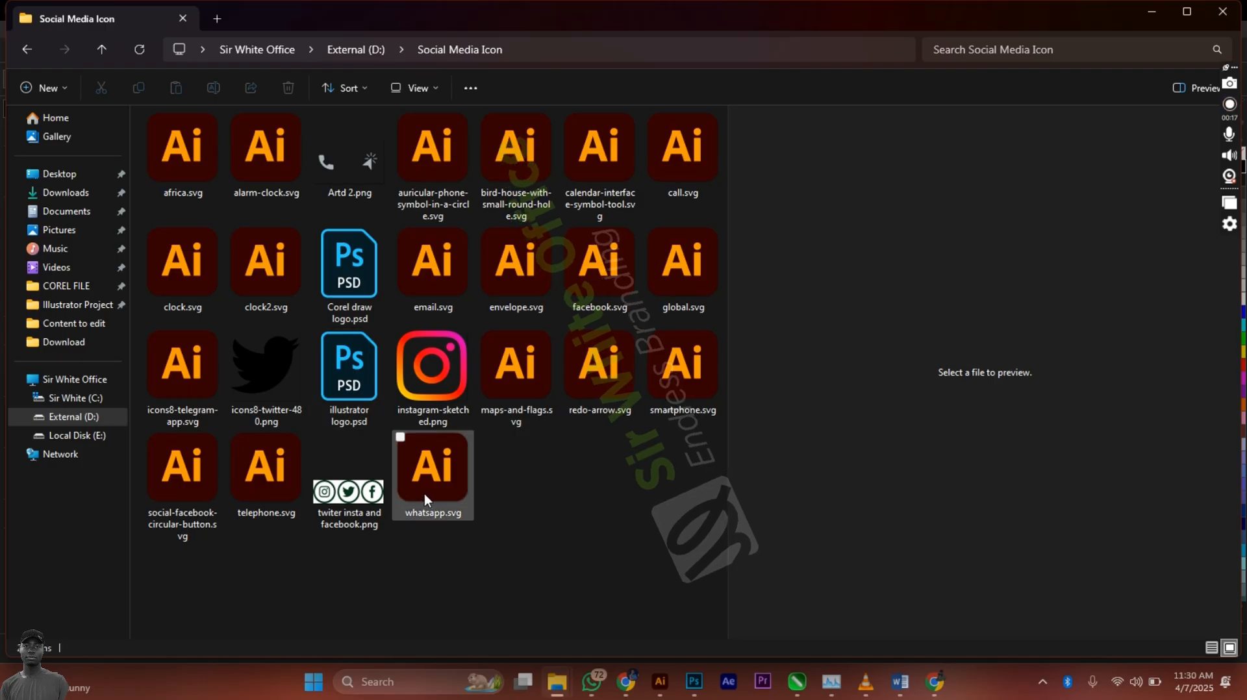
click(435, 409)
click(283, 384)
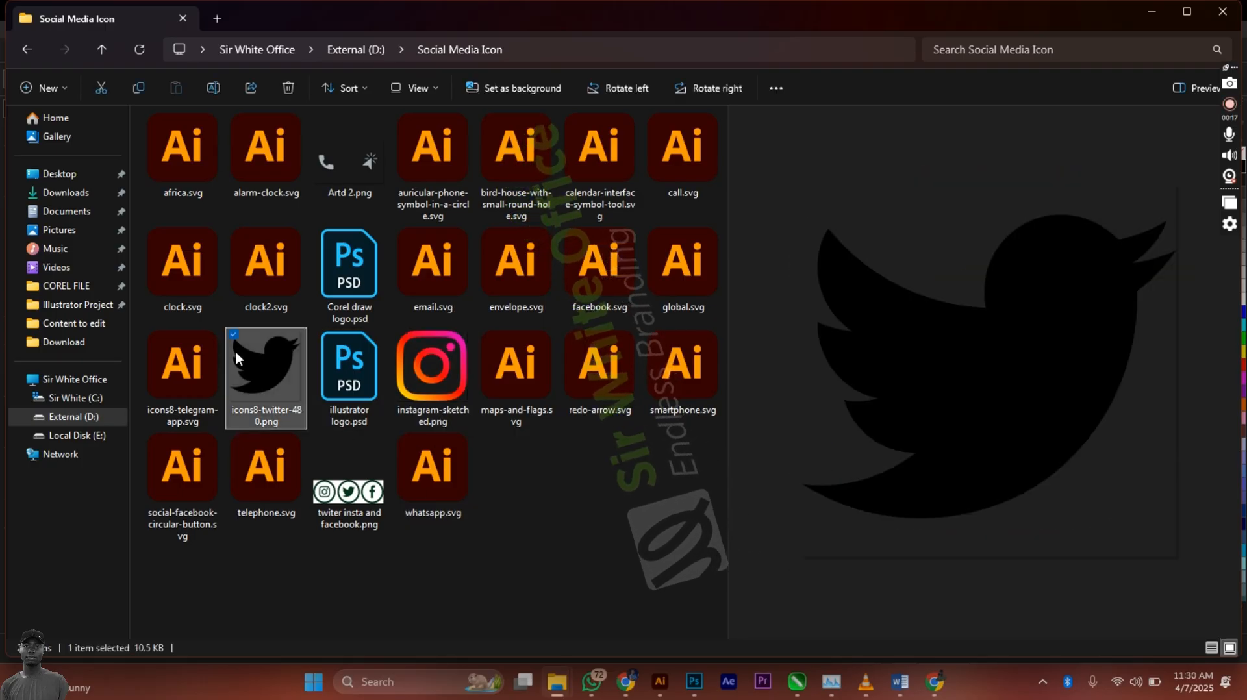
drag(236, 353, 184, 433)
key(alt+Tab)
scroll(461, 452, down, 3)
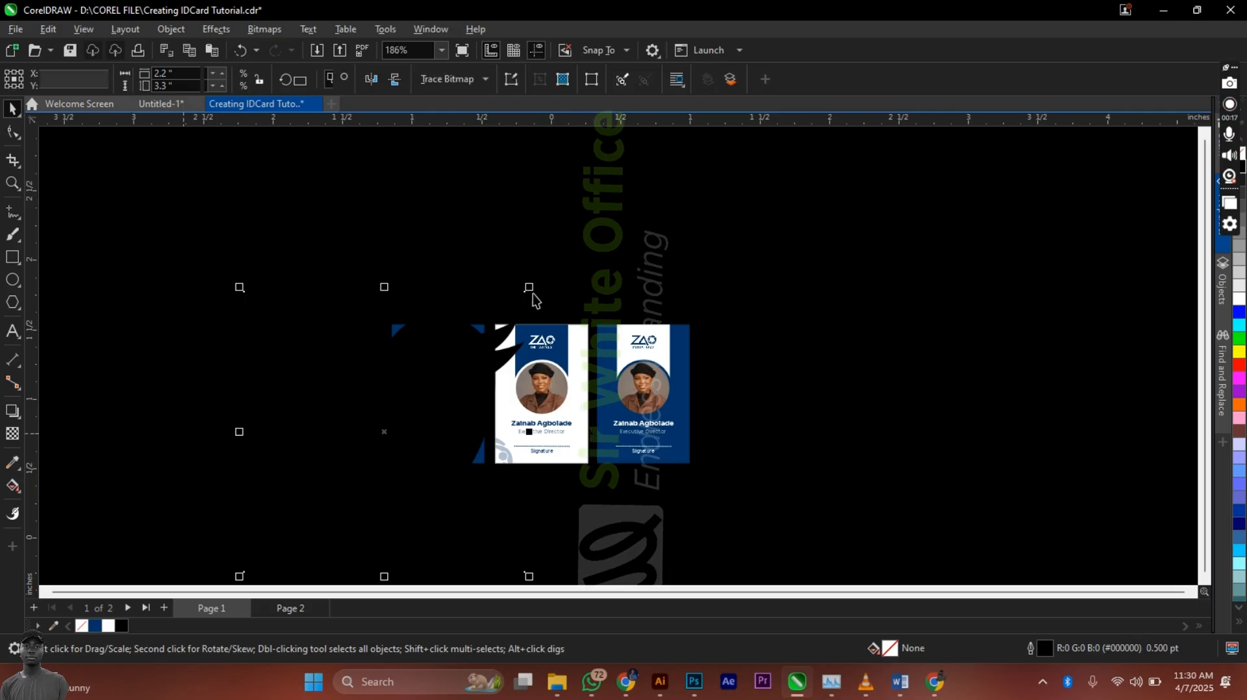
Step: Shrink the imported Twitter bird bitmap drastically and place it on the blue back card
drag(530, 286, 389, 430)
scroll(385, 468, up, 3)
drag(382, 353, 443, 393)
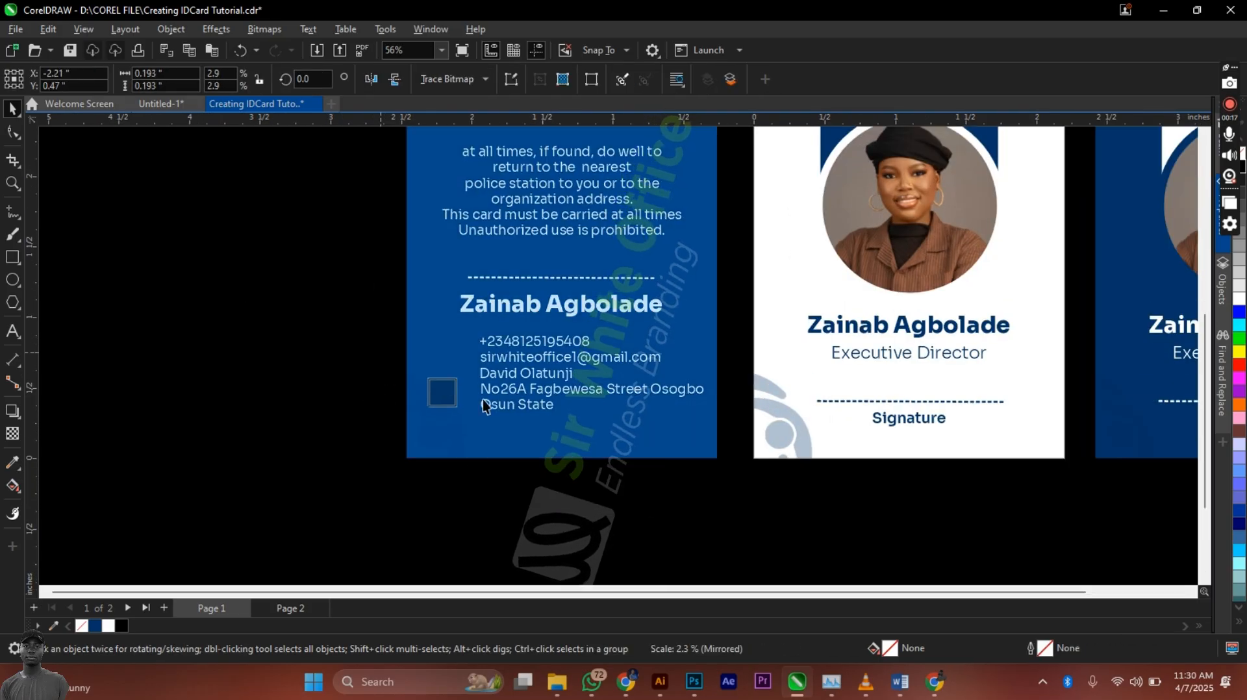
scroll(495, 423, up, 2)
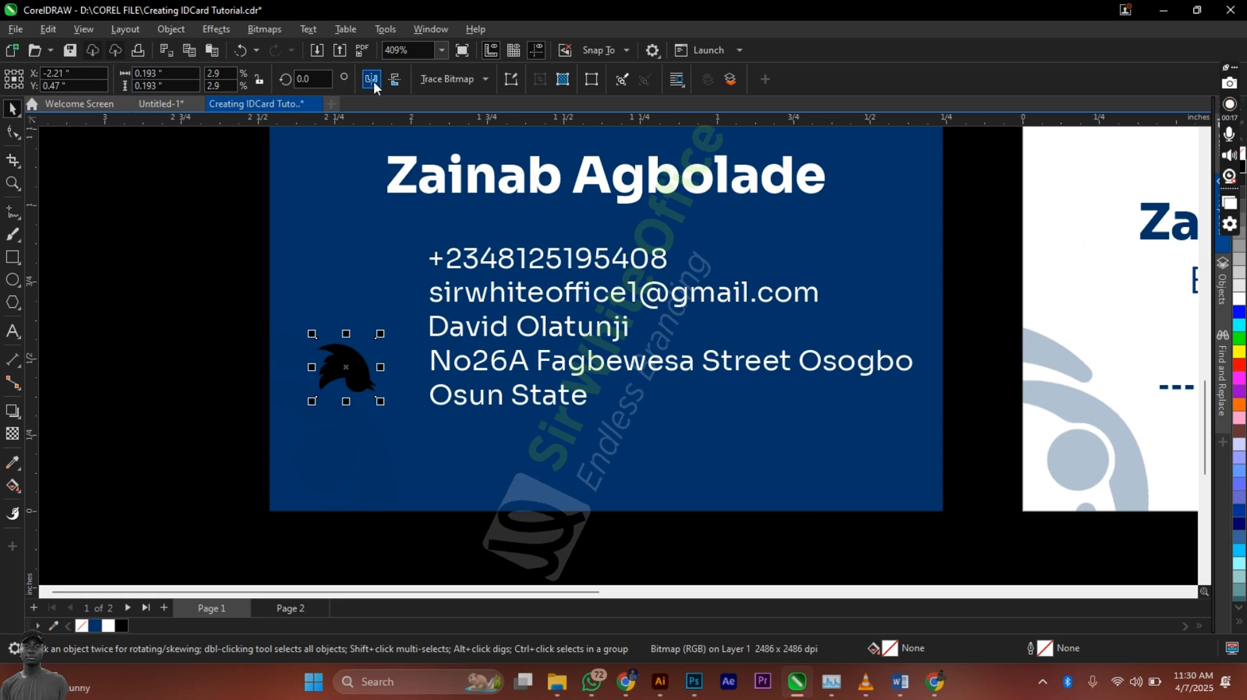
Step: Shrink the bird further to a tiny 0.045" icon beside the contact lines, keeping it upright
click(396, 78)
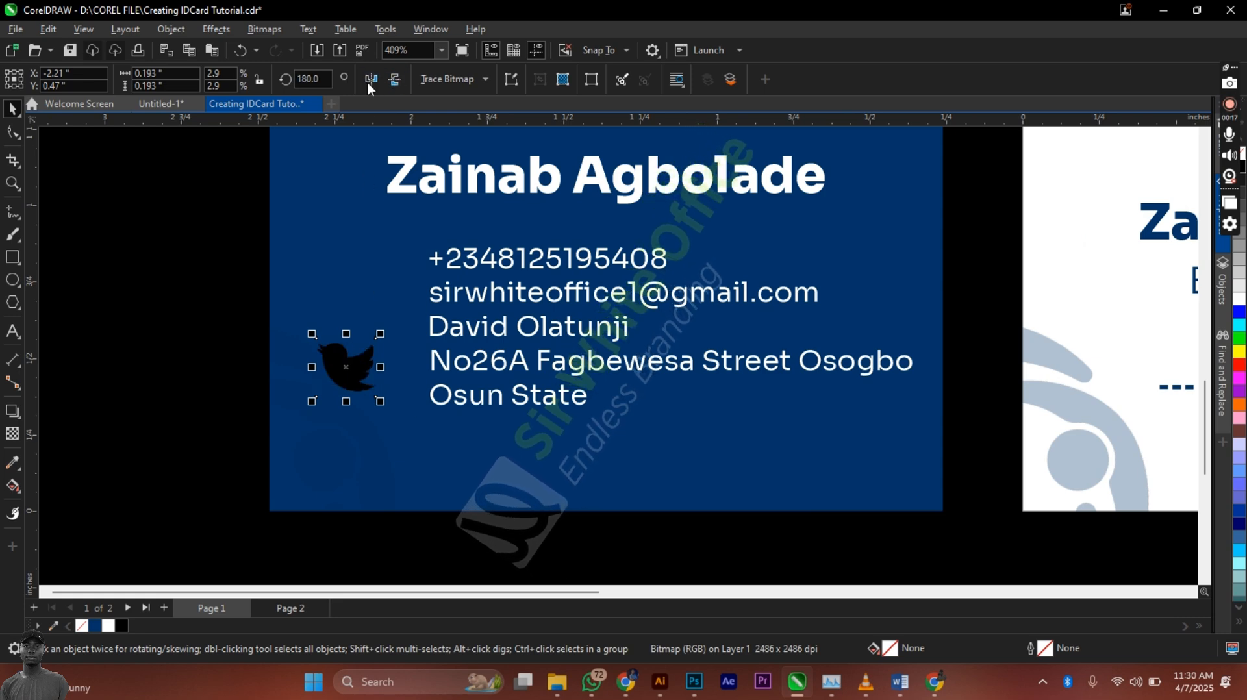
click(371, 79)
drag(345, 374, 367, 354)
drag(354, 395, 303, 367)
click(14, 280)
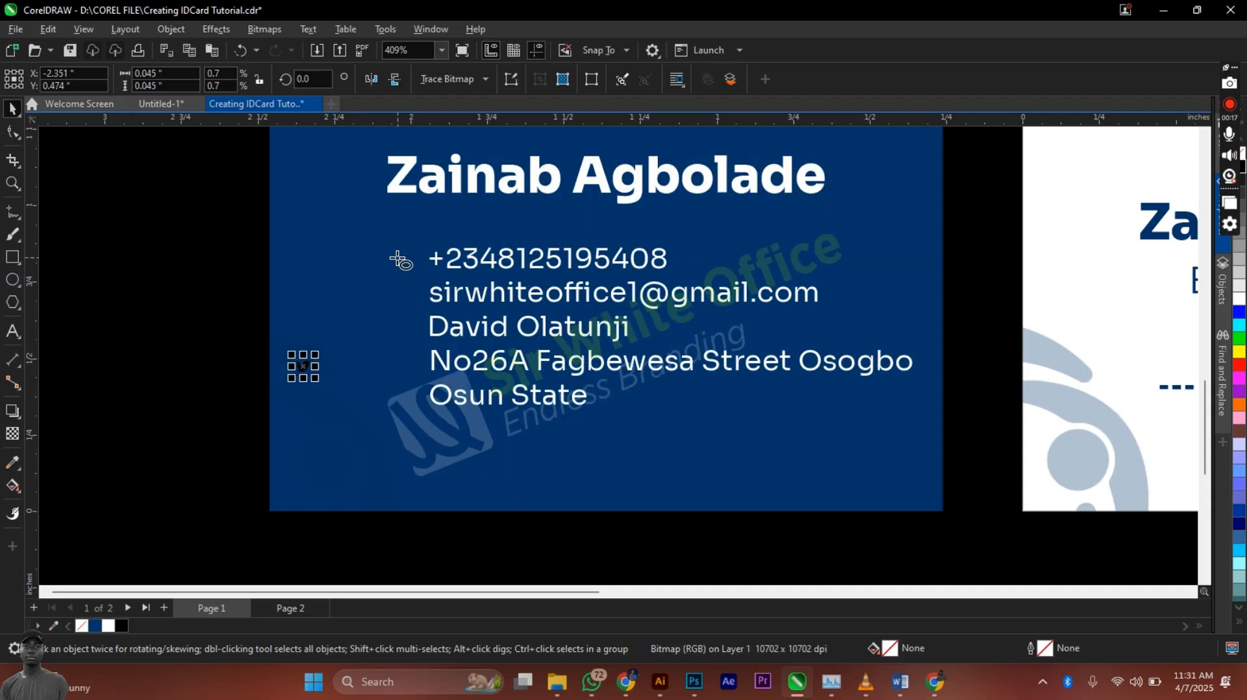
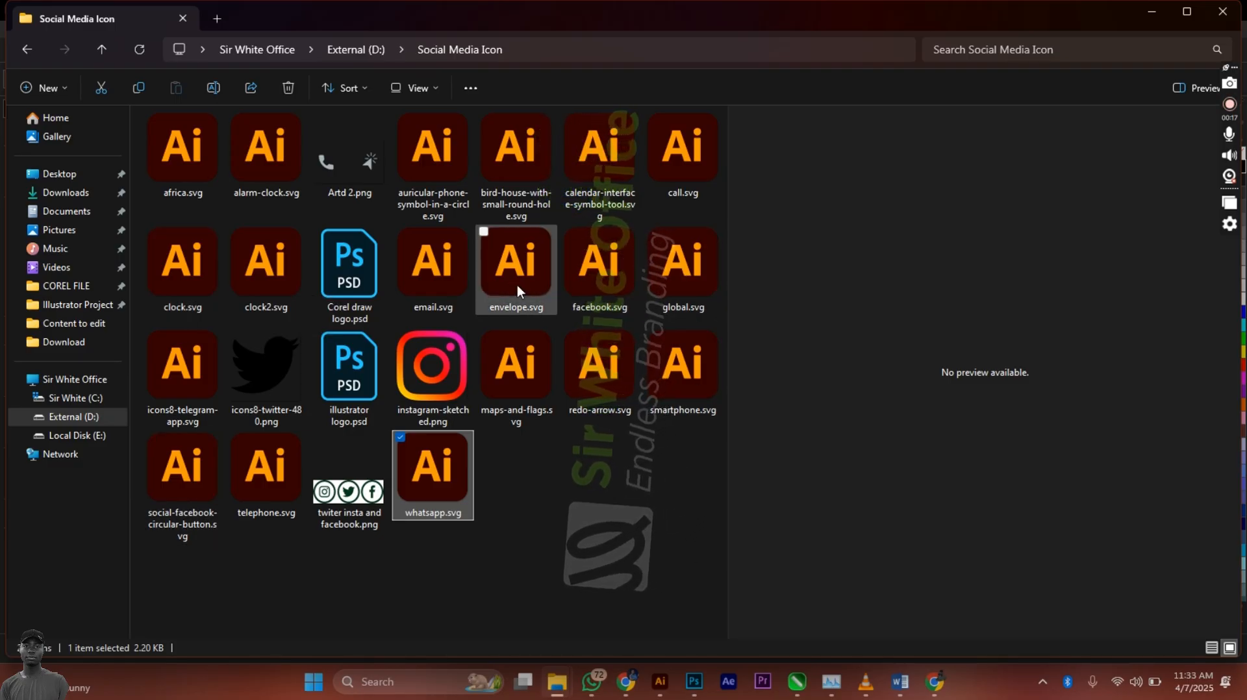
Step: Import email.svg and global.svg from File Explorer into the ID card document
click(436, 267)
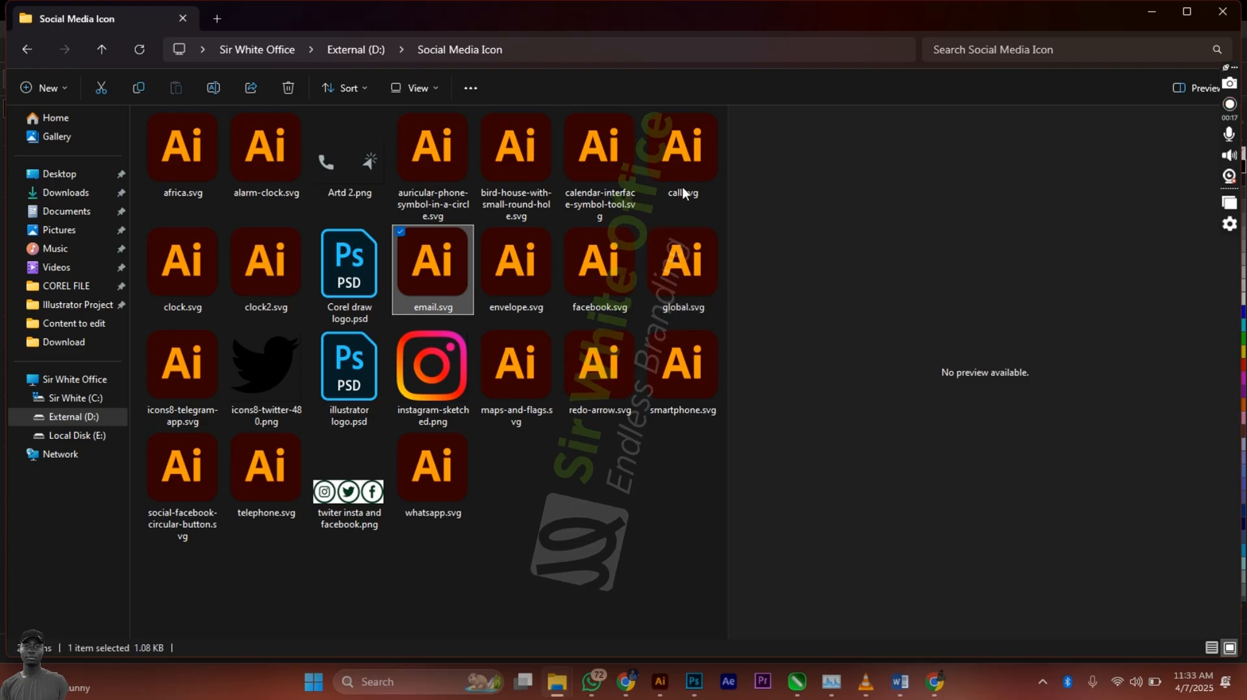
ctrl+click(670, 272)
drag(670, 271, 193, 345)
key(alt+Tab)
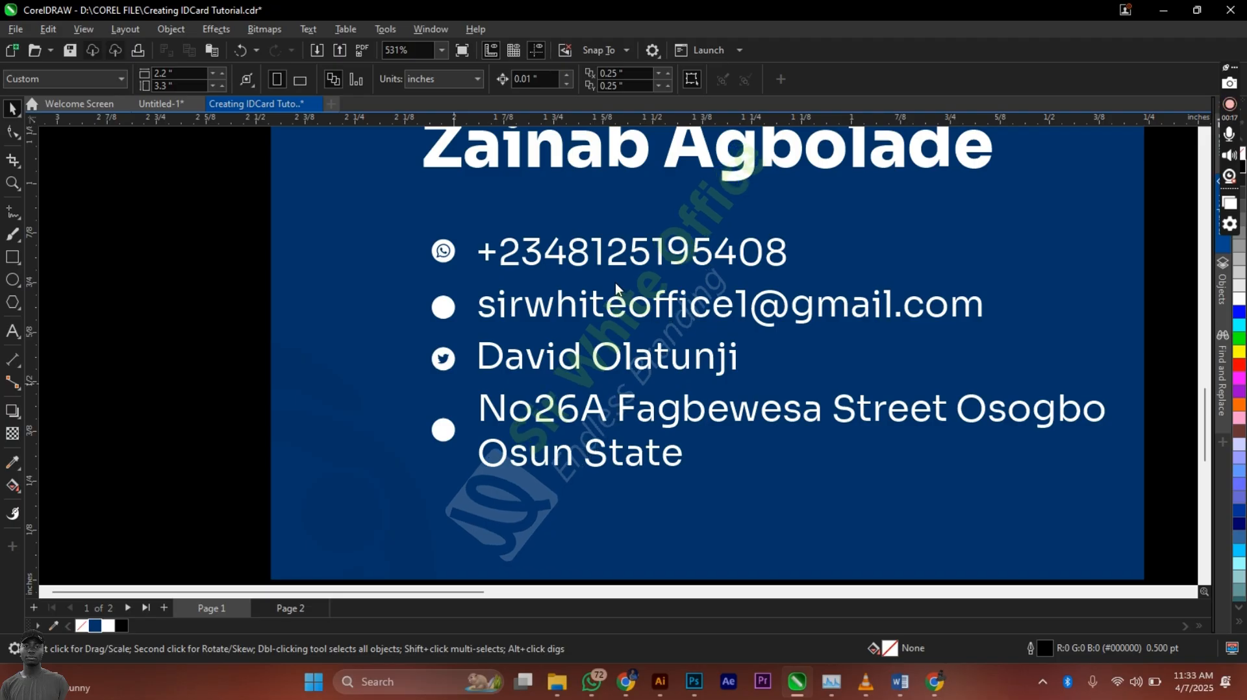
Step: Shrink the globe icon to about 0.16", fill it #003366, and PowerClip it into the address circle
scroll(615, 284, down, 1)
scroll(620, 290, down, 4)
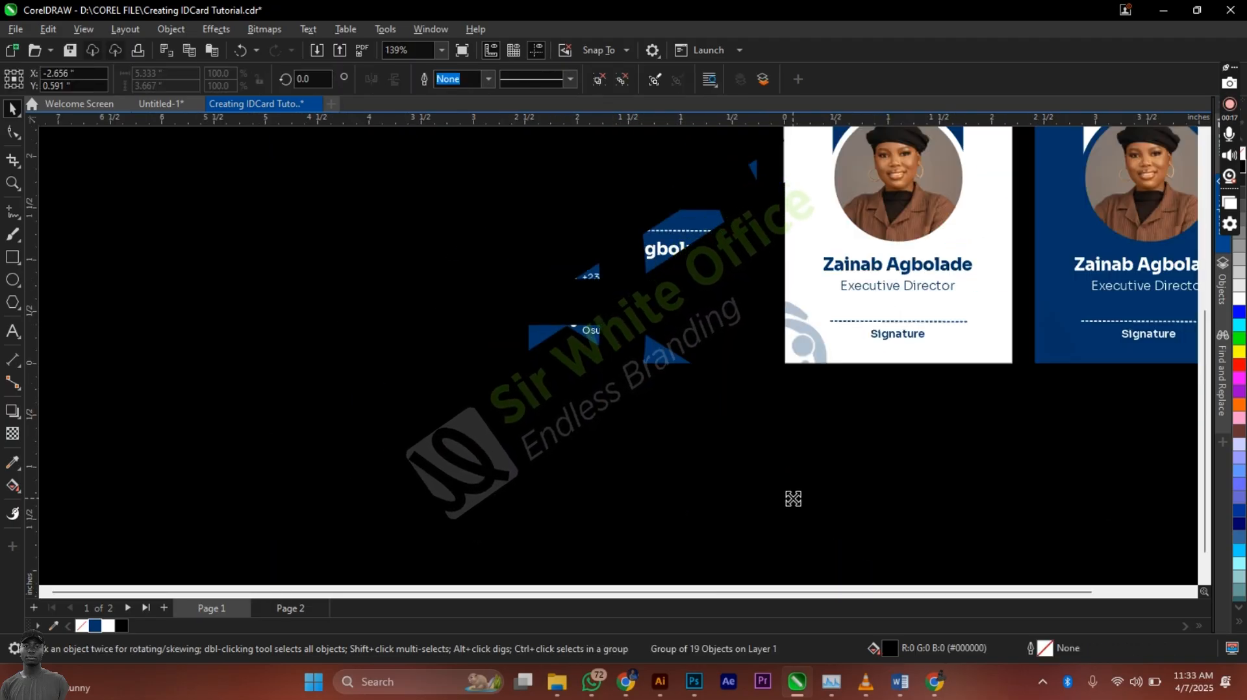
drag(792, 499, 648, 315)
click(96, 626)
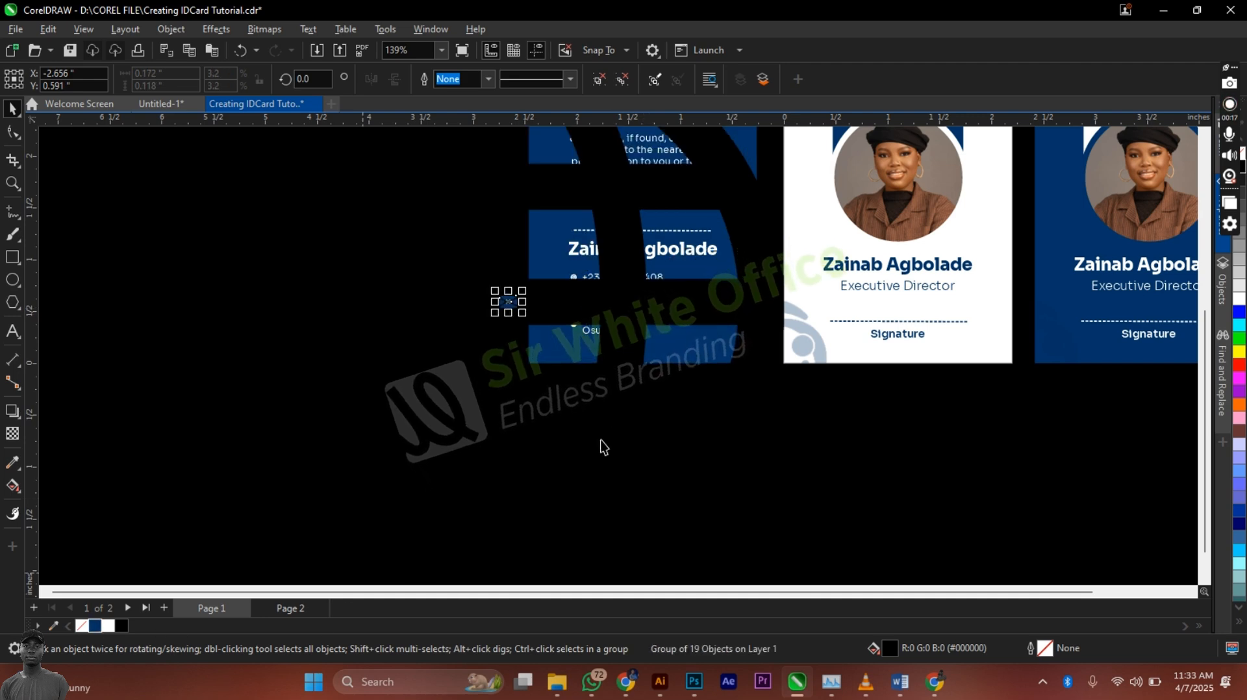
drag(522, 312, 557, 312)
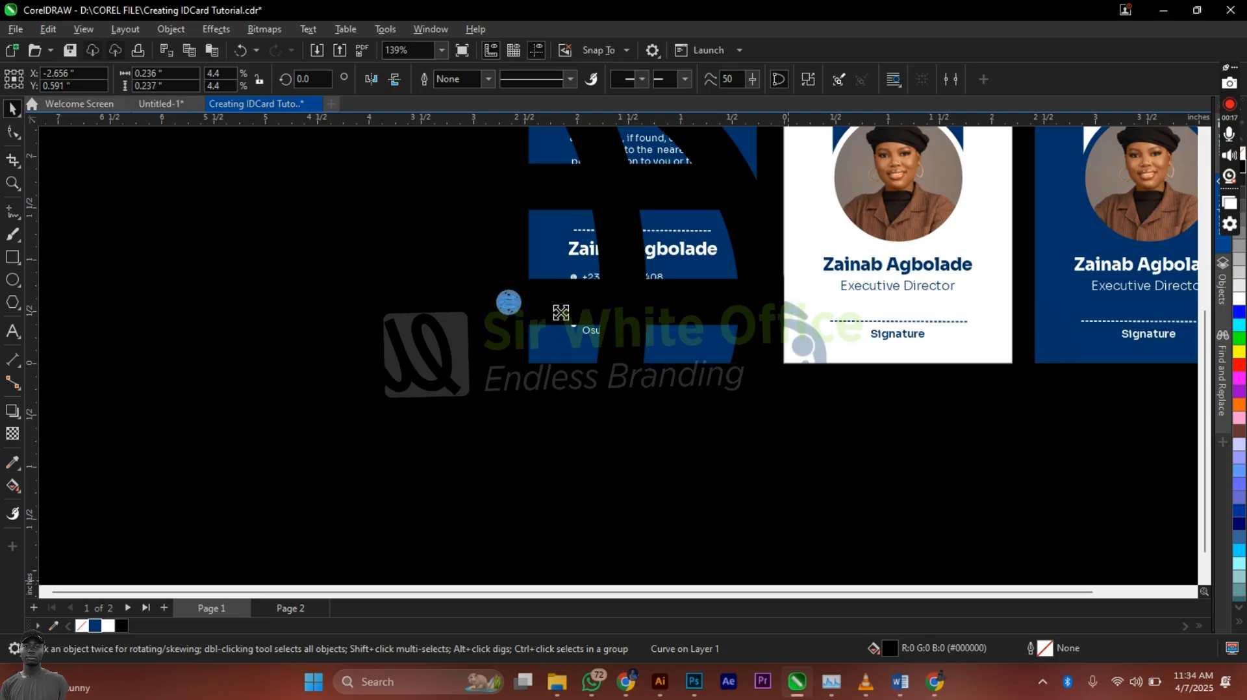
scroll(557, 312, up, 3)
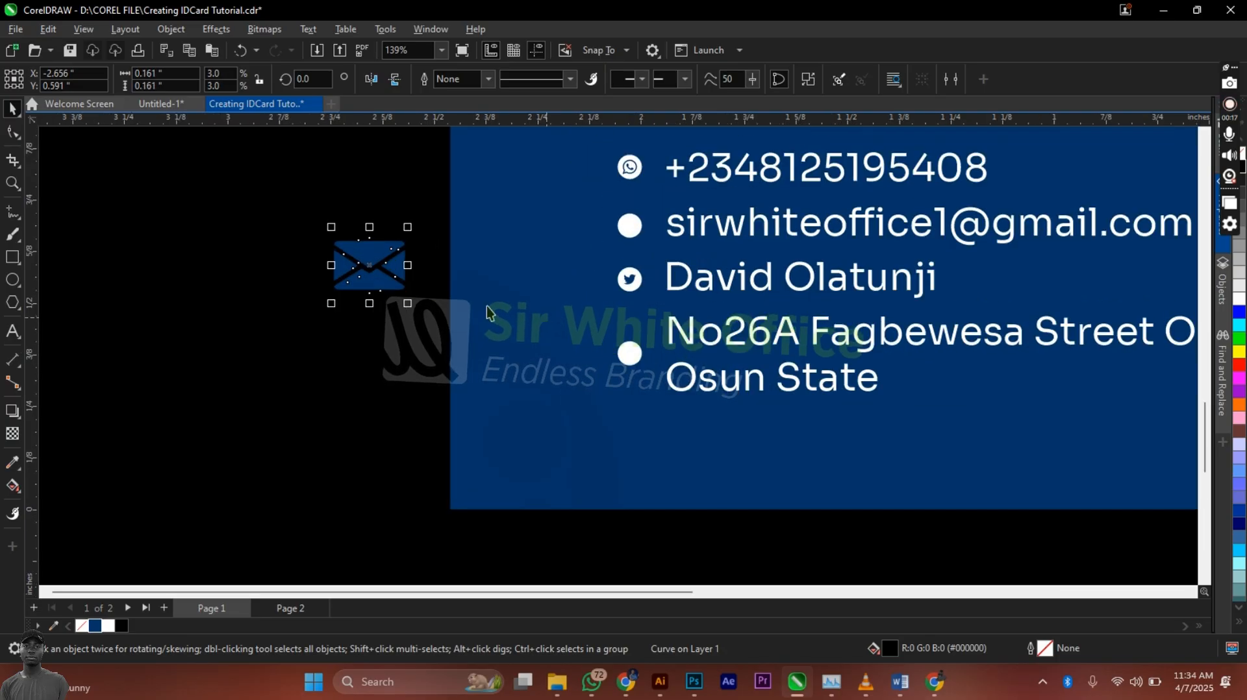
click(95, 627)
drag(369, 268, 471, 312)
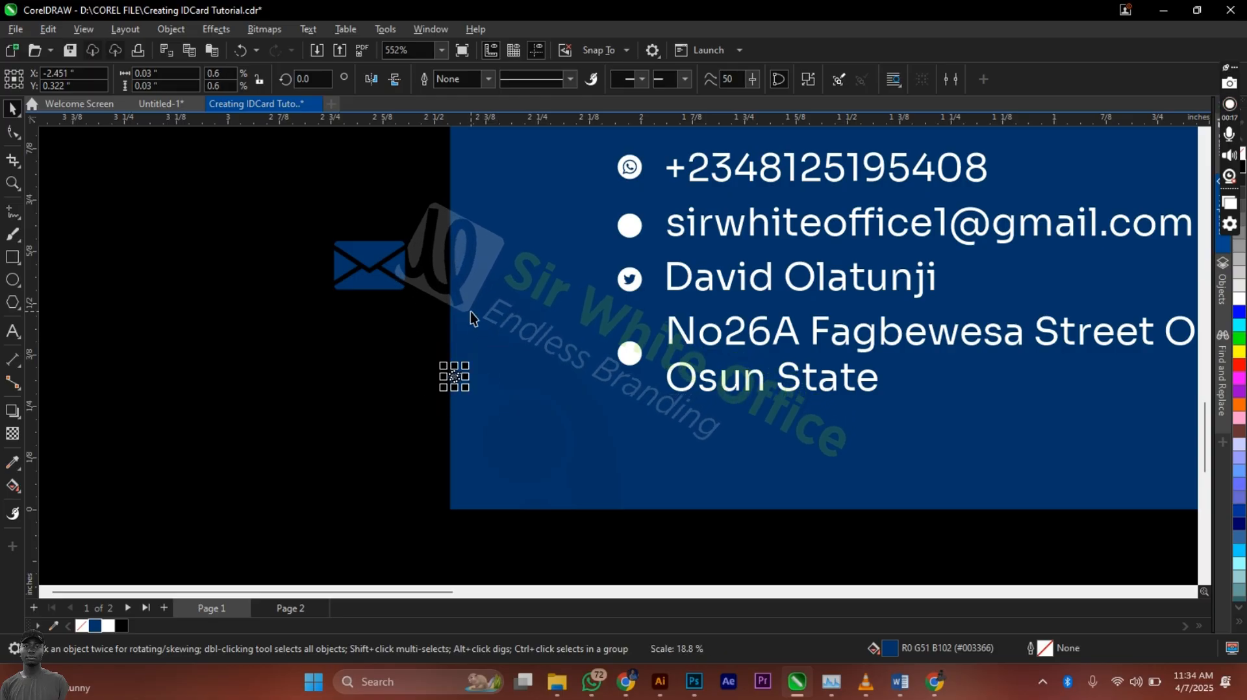
right_click(453, 379)
click(555, 391)
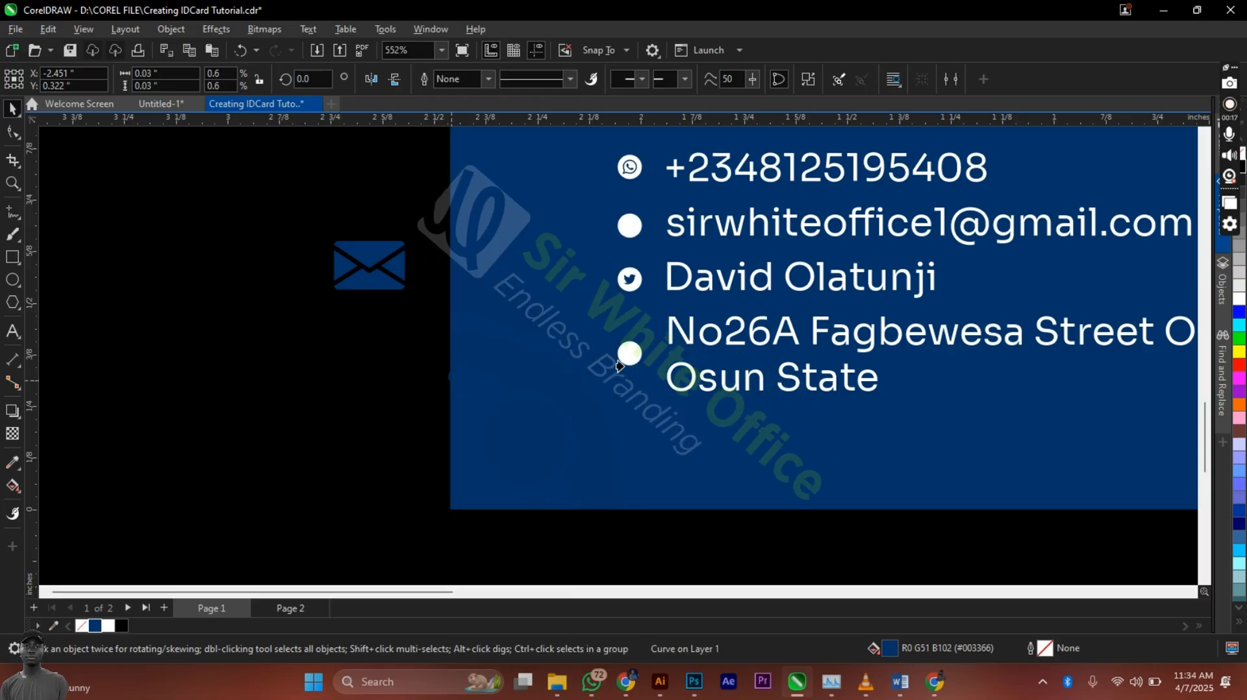
click(629, 353)
Step: Shrink the envelope icon and PowerClip it into the email line's white circle
click(354, 286)
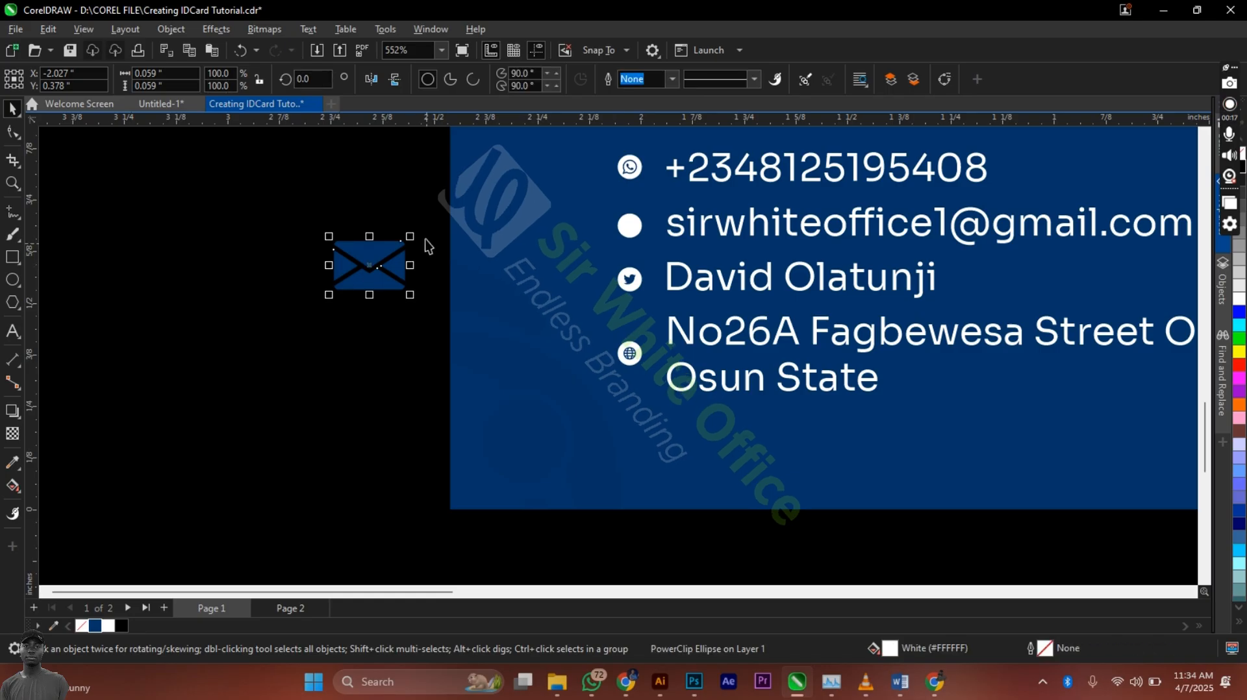
drag(425, 239, 380, 260)
right_click(372, 263)
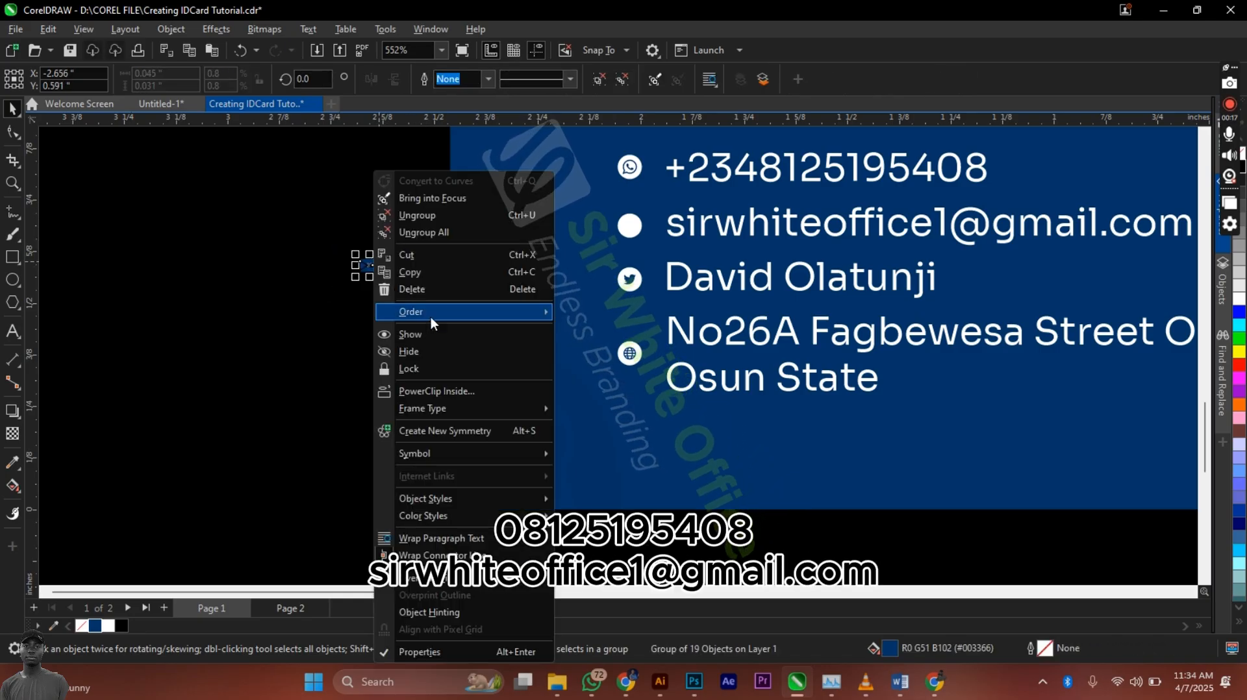
click(443, 392)
click(629, 226)
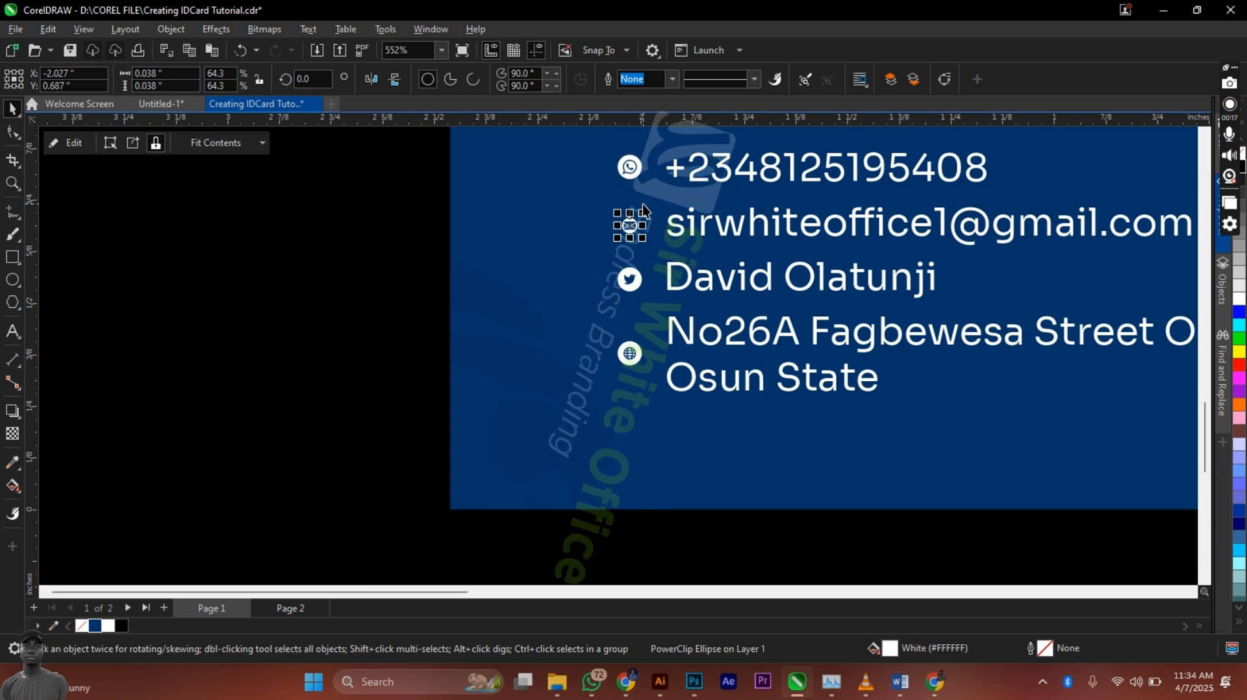
Step: Enlarge the envelope slightly so it fills its white circle
click(396, 357)
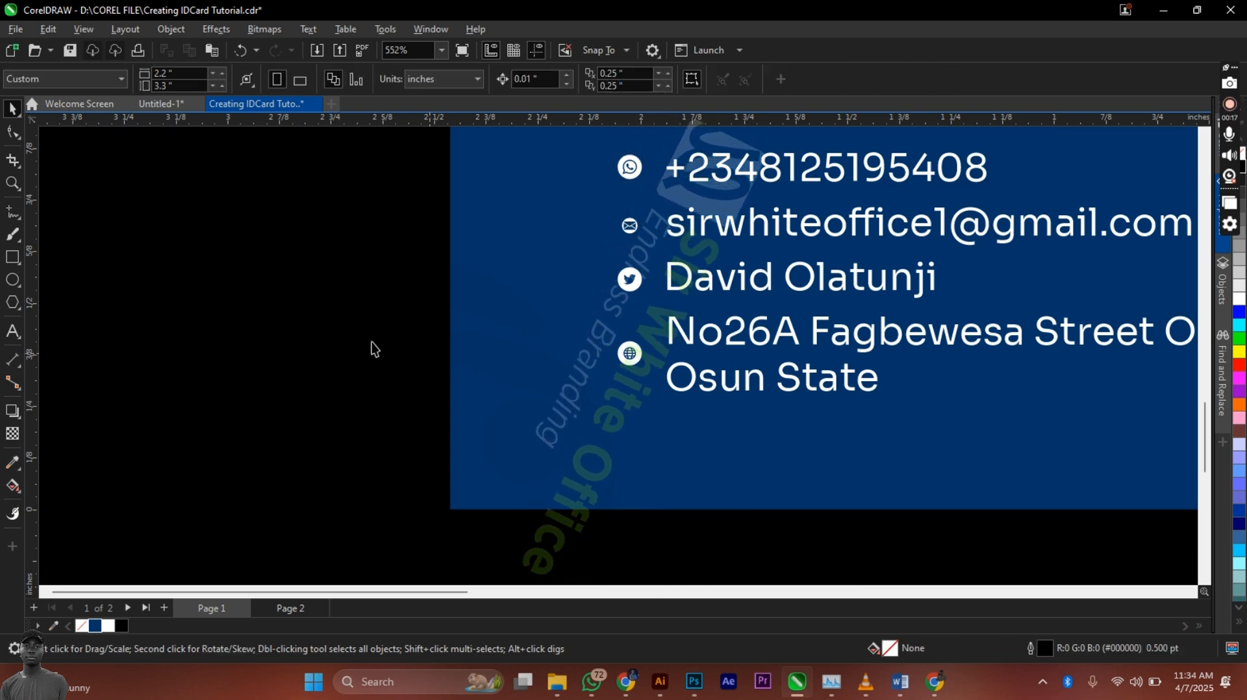
scroll(364, 347, down, 1)
scroll(636, 258, up, 1)
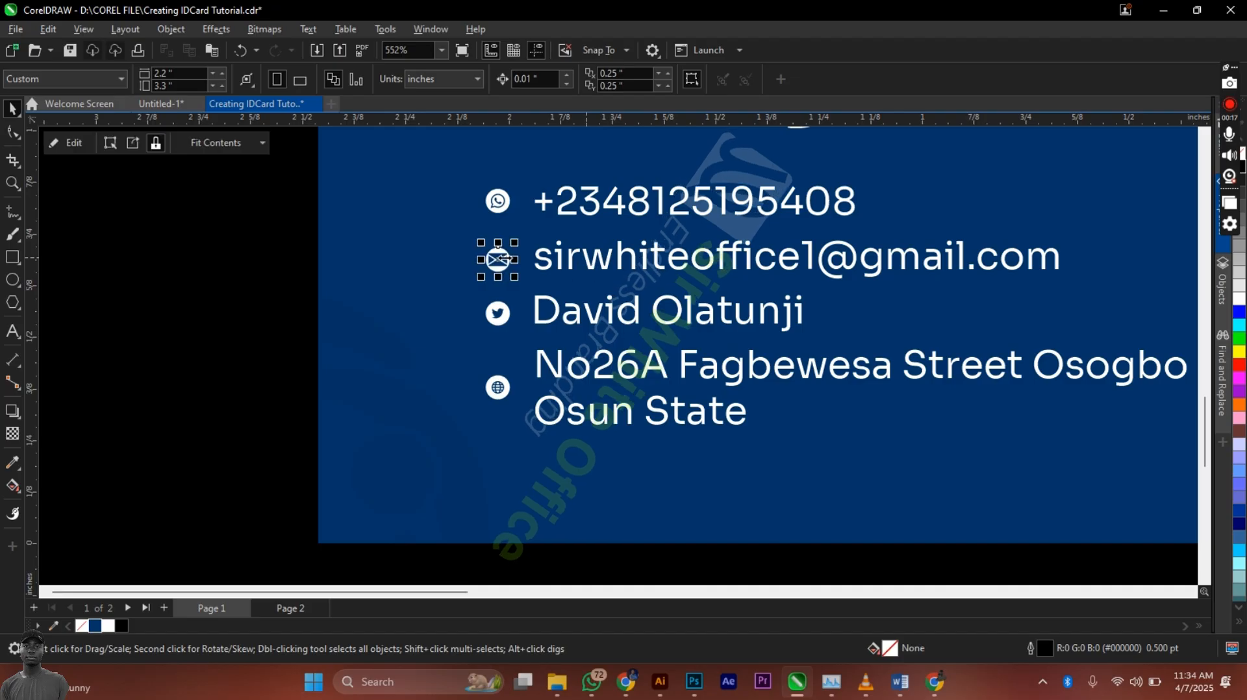
click(502, 263)
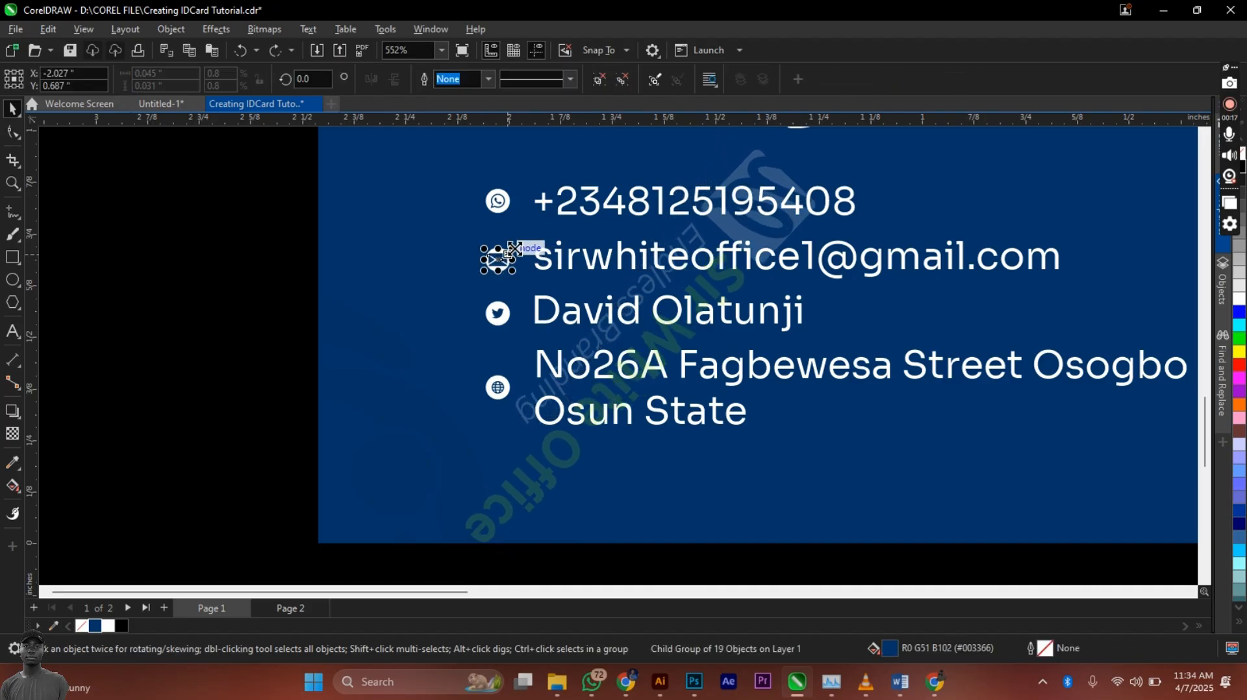
drag(512, 249, 506, 243)
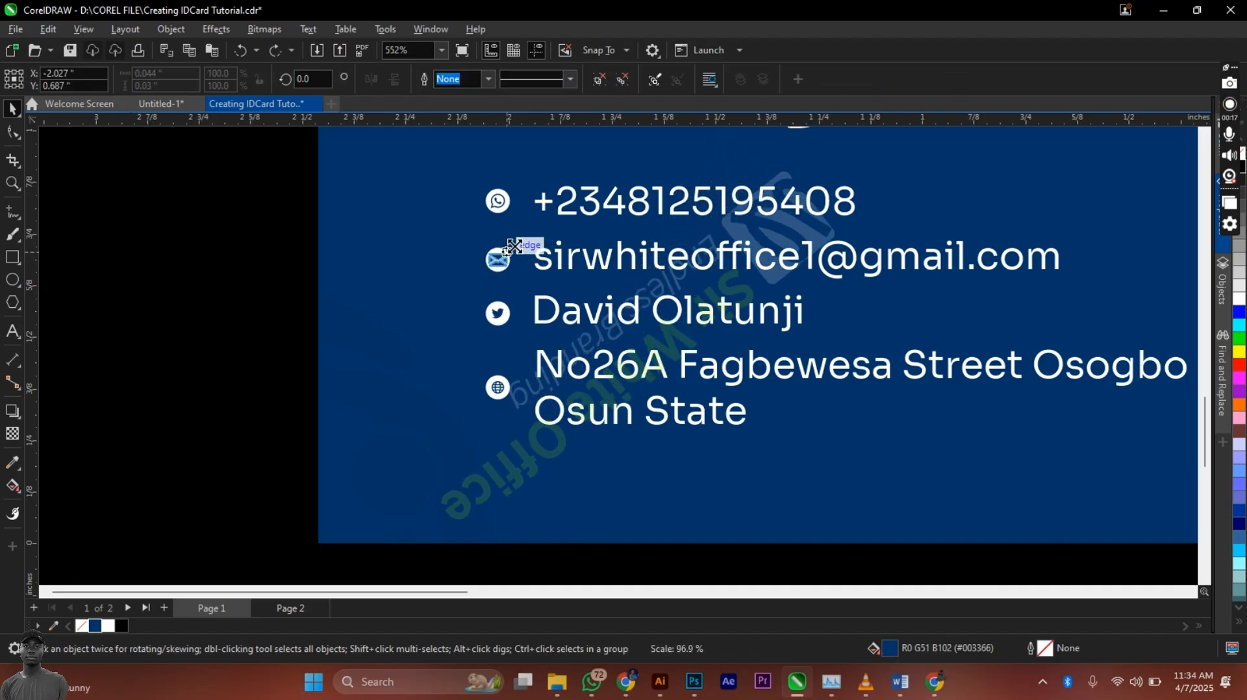
scroll(505, 255, up, 4)
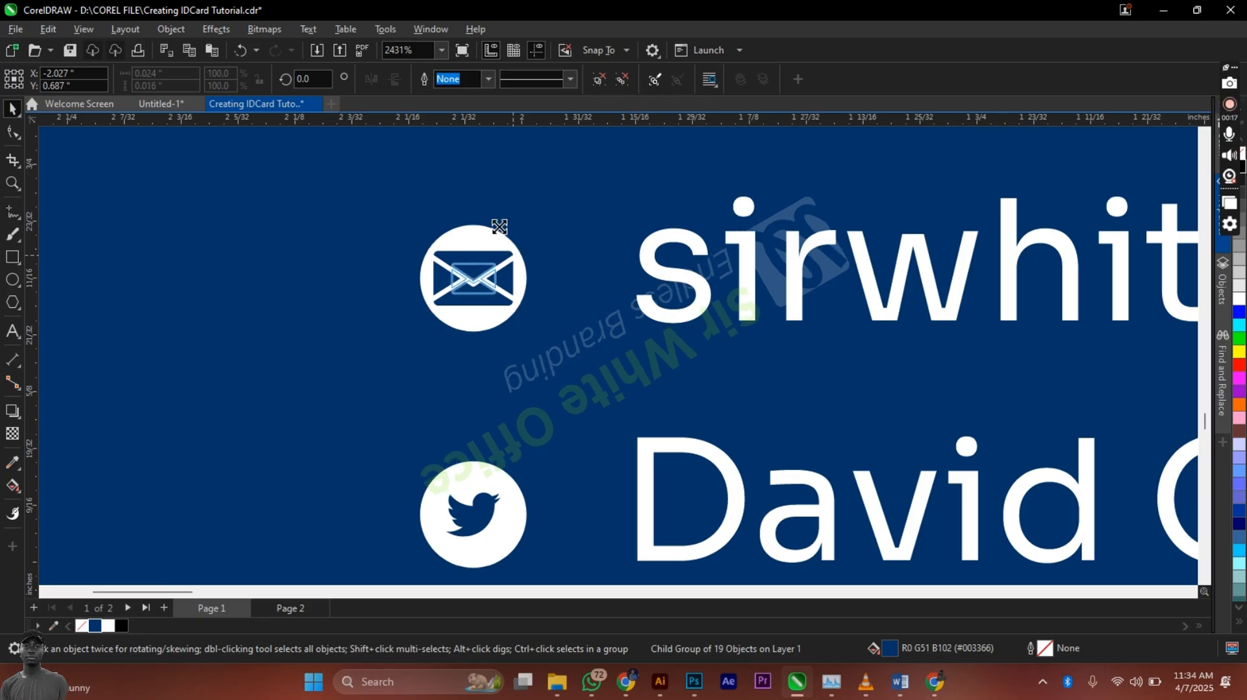
drag(502, 226, 505, 228)
scroll(505, 227, down, 4)
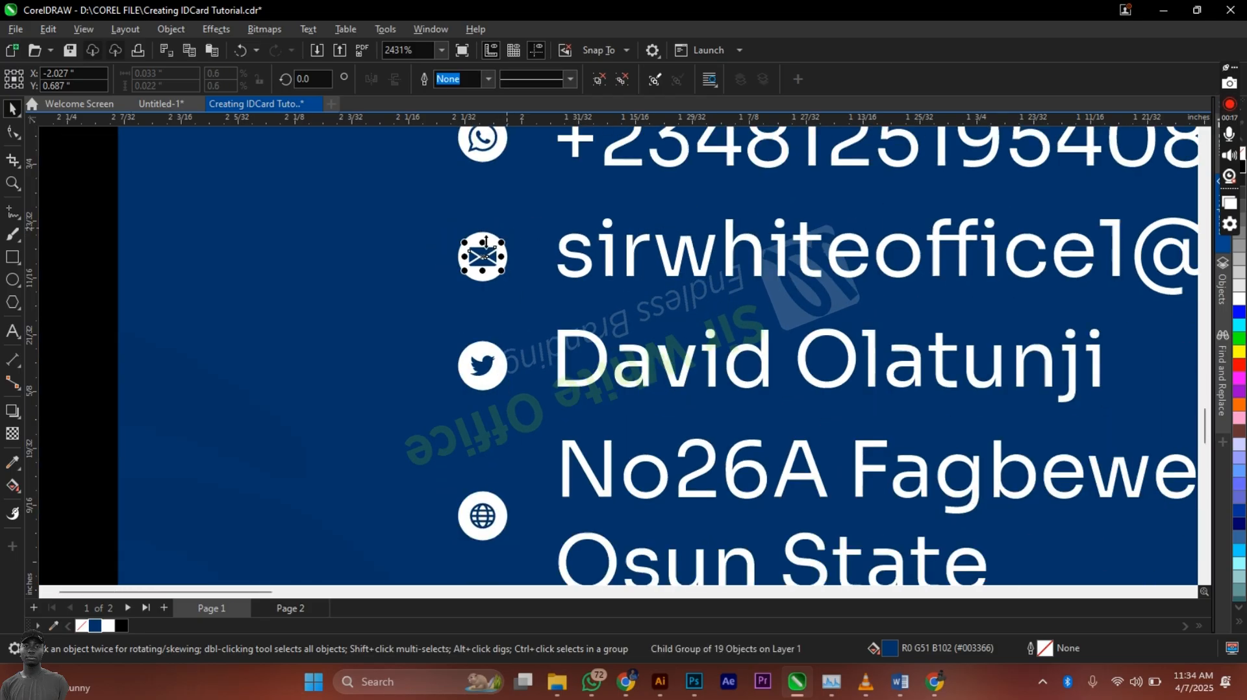
click(209, 313)
scroll(229, 315, down, 4)
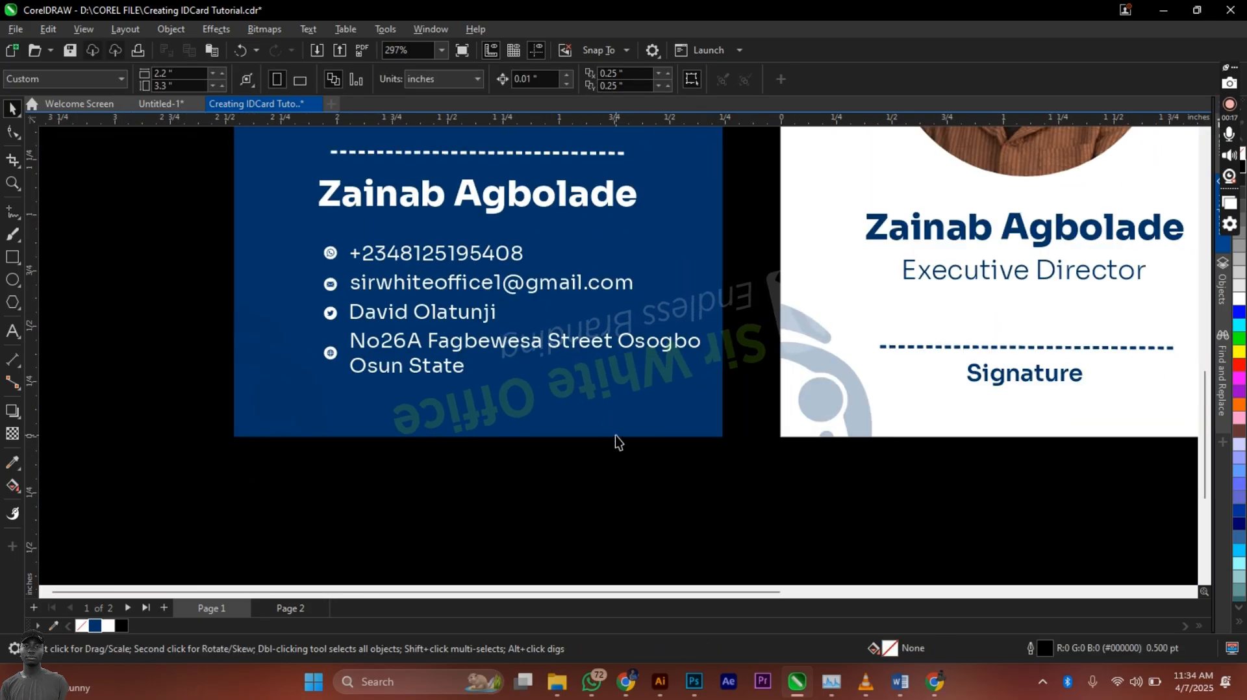
Step: Group the contact lines, shrink them to about 80%, and centre them on the blue card
drag(748, 505, 287, 237)
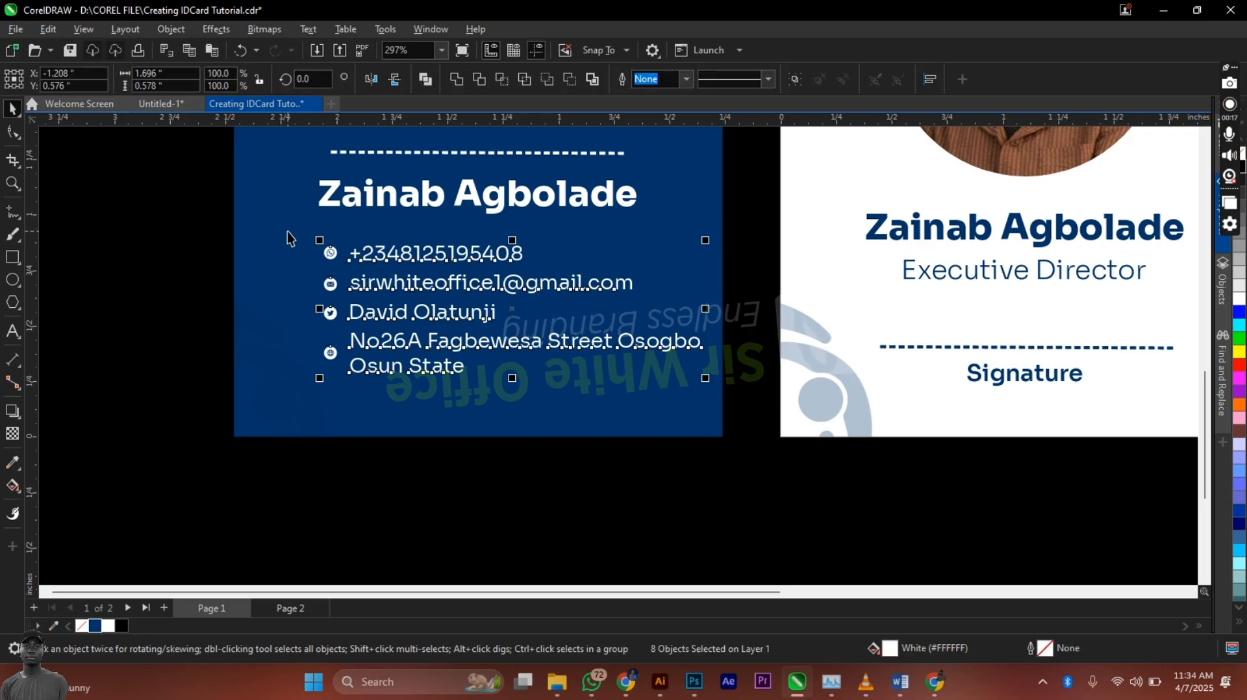
key(ctrl+g)
shift+click(293, 262)
key(c)
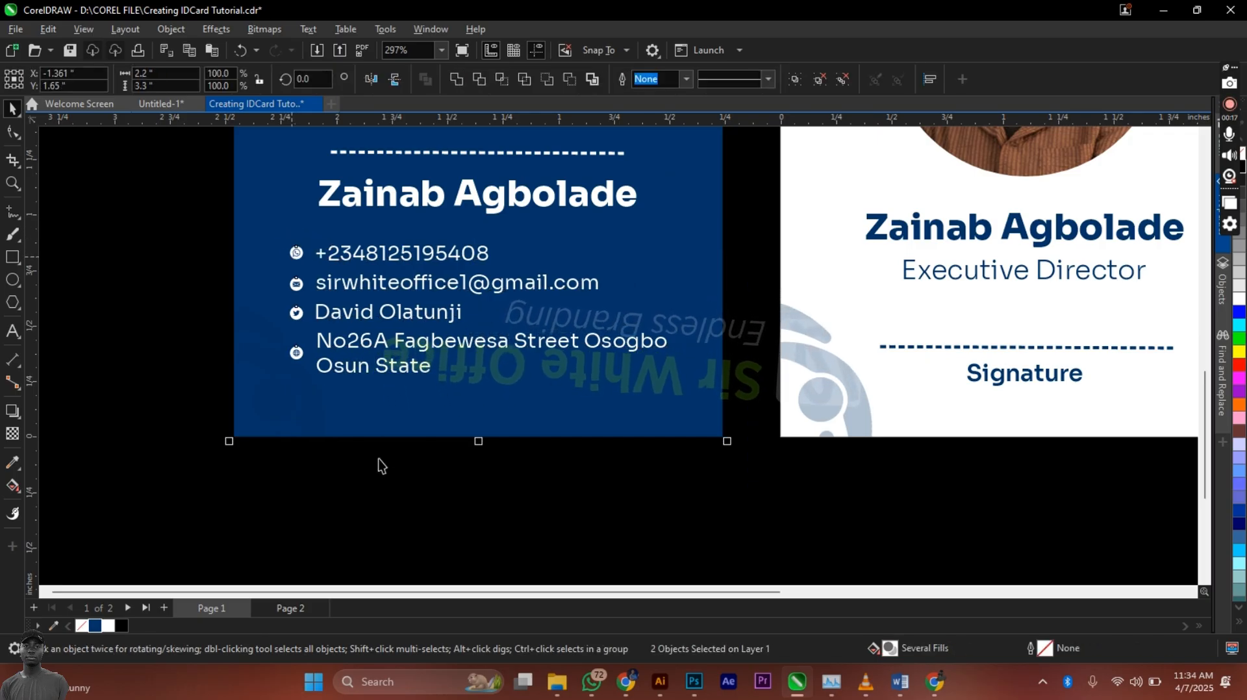
drag(749, 531, 188, 234)
drag(671, 377, 654, 356)
click(656, 356)
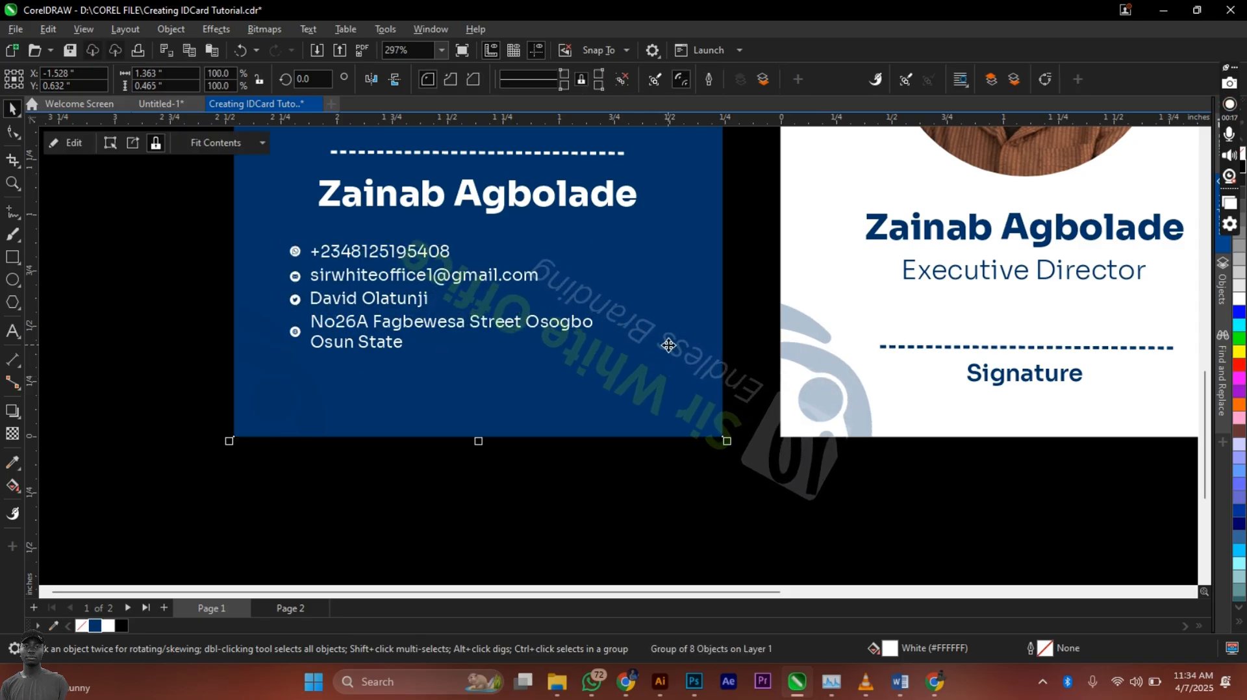
click(607, 502)
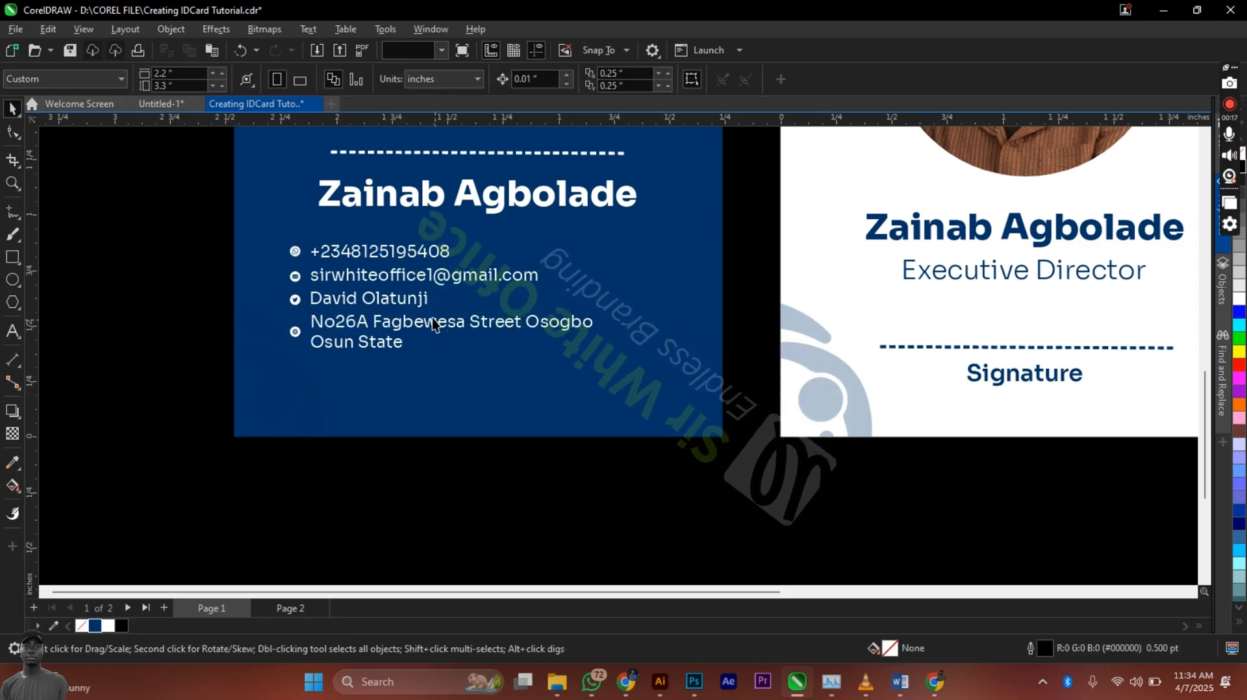
click(414, 299)
click(414, 298)
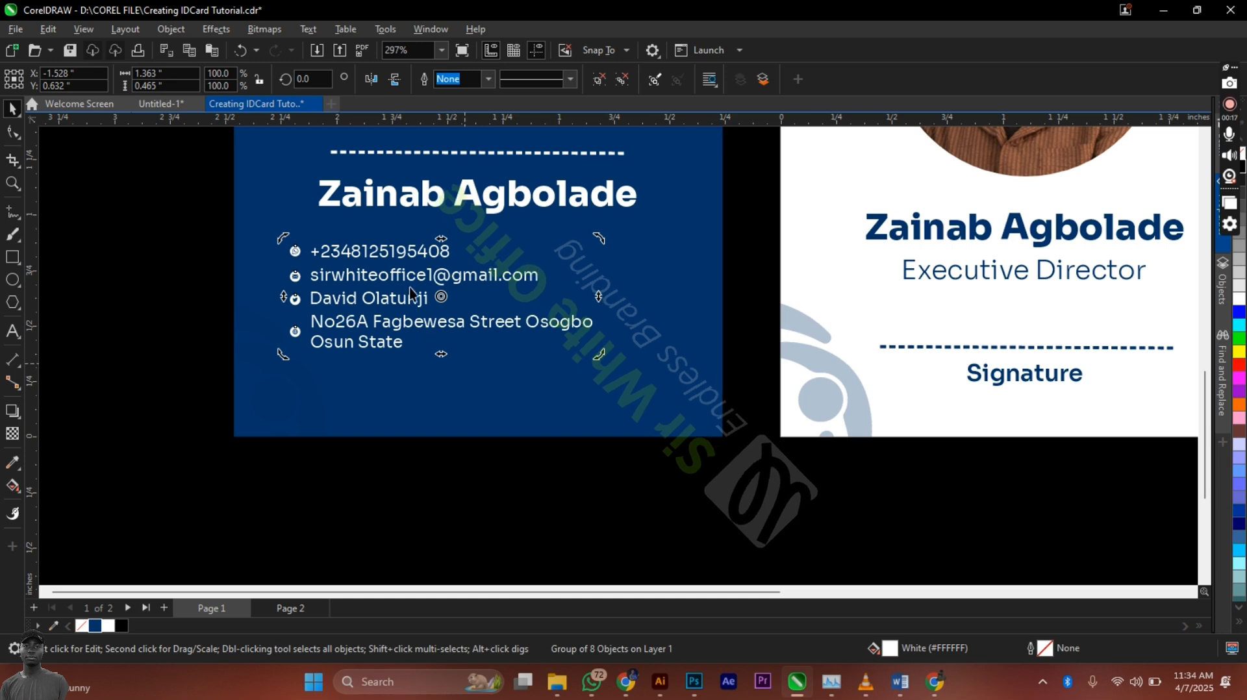
shift+click(491, 362)
key(e)
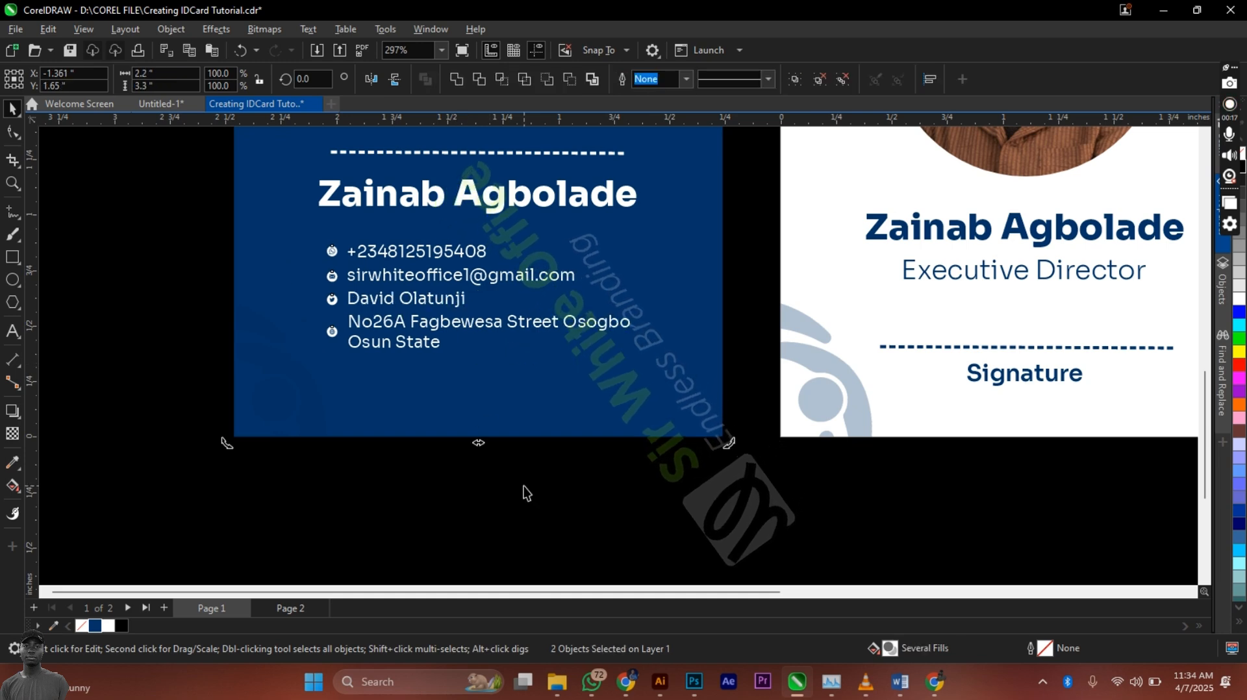
Step: Set the two-line address text to centre alignment
click(473, 495)
click(383, 280)
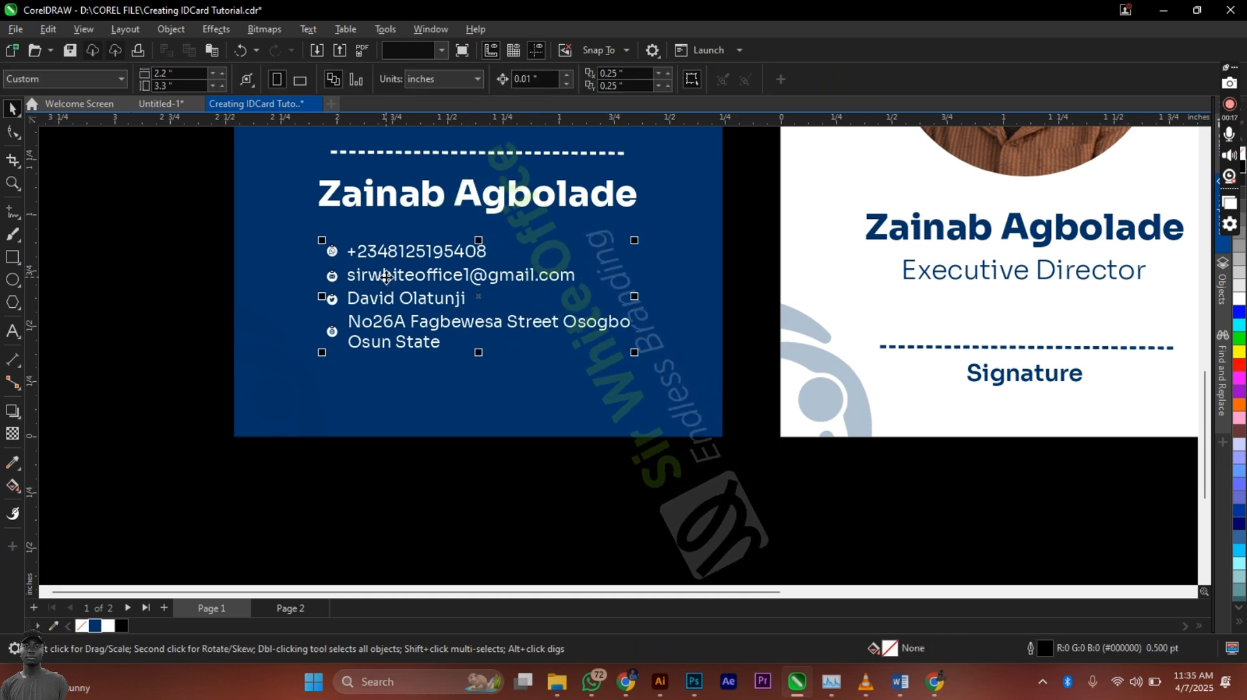
right_click(386, 279)
key(Escape)
drag(173, 239, 521, 262)
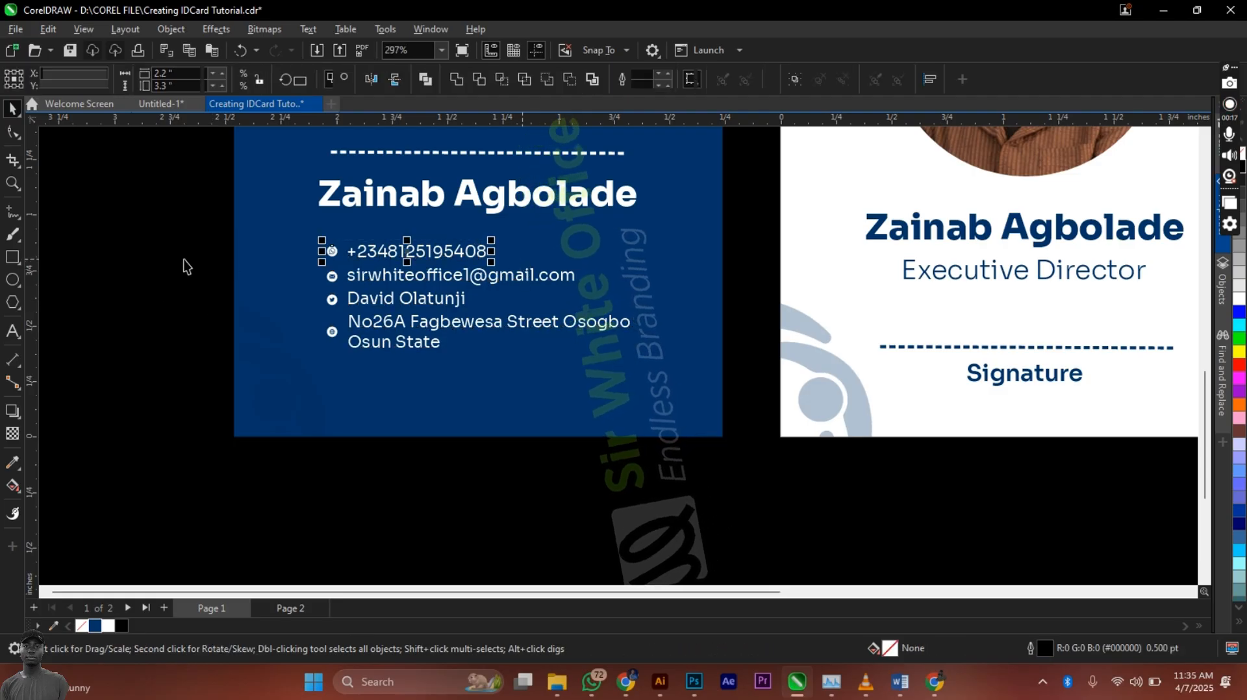
drag(184, 267, 704, 293)
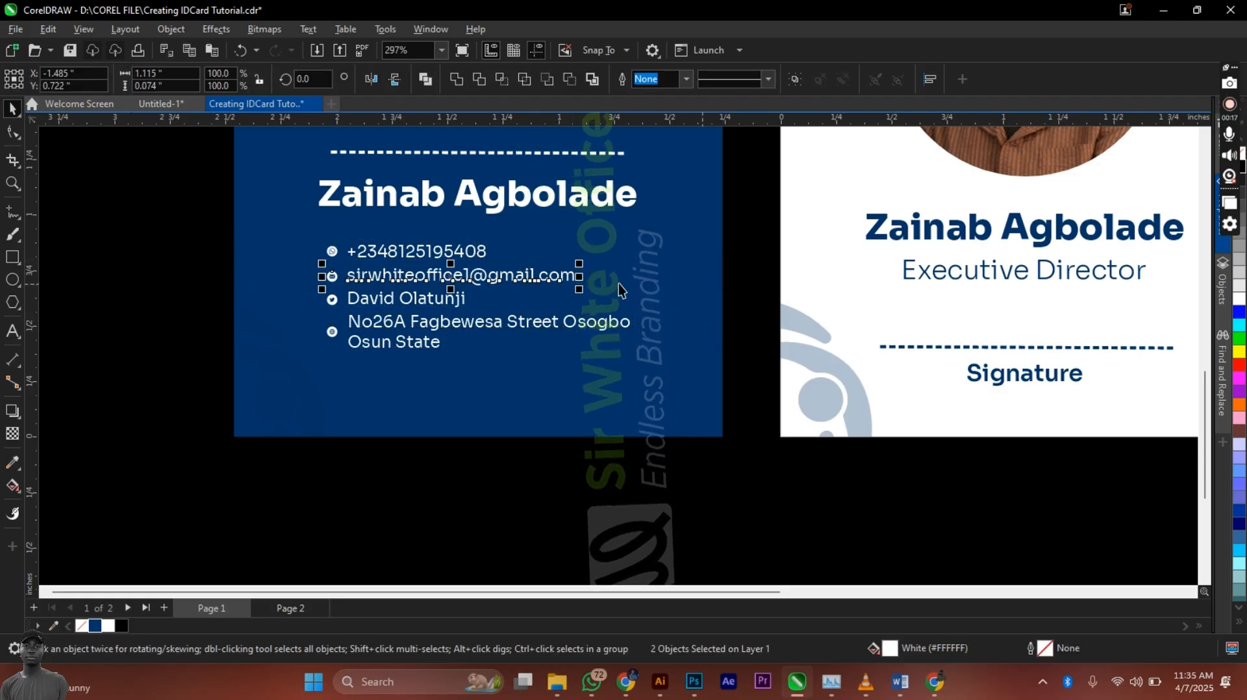
drag(176, 274, 485, 310)
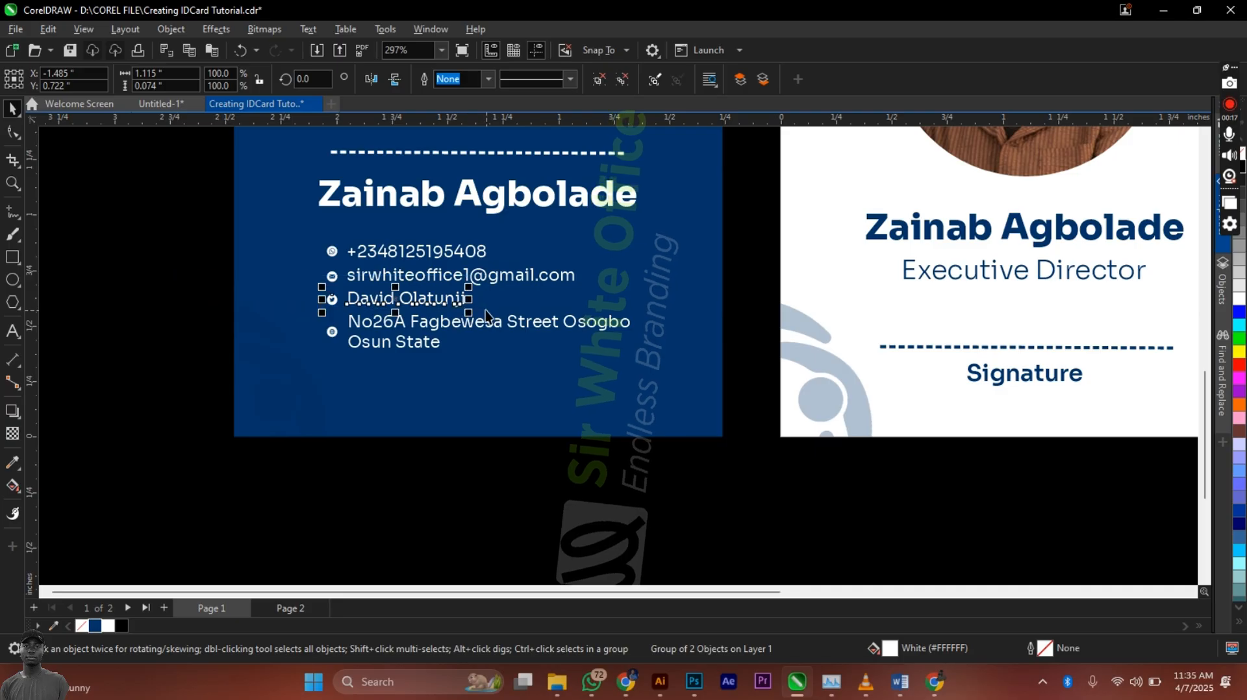
drag(216, 318, 697, 367)
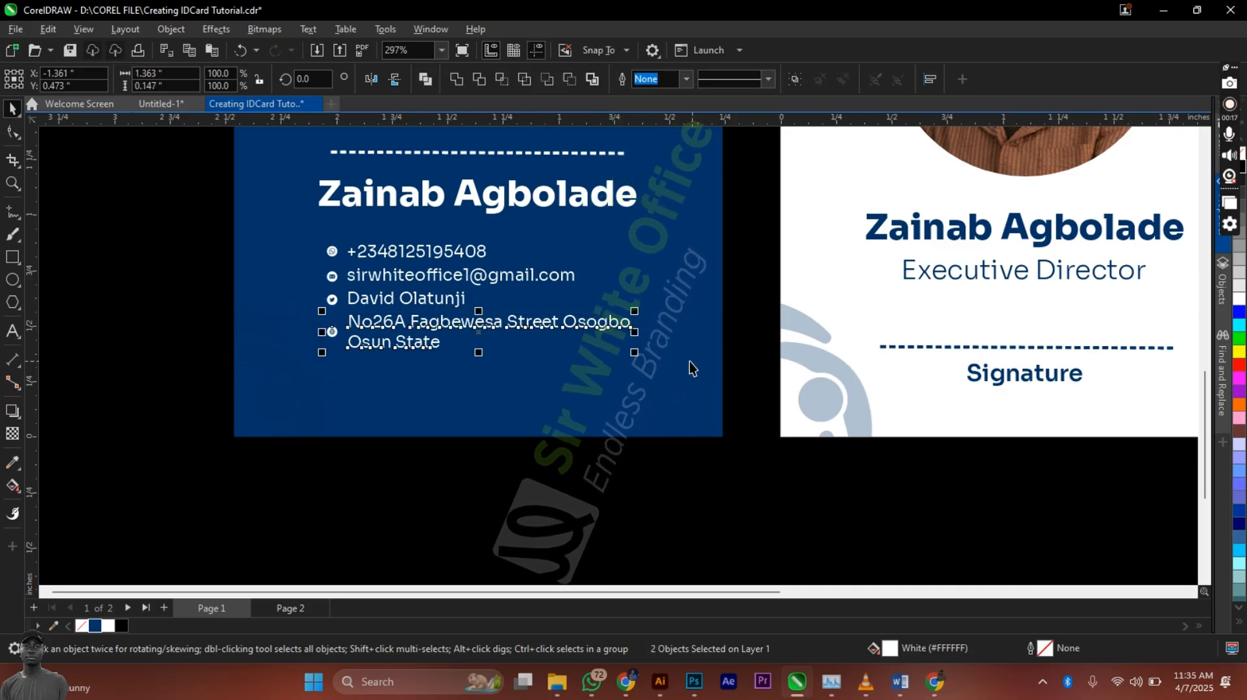
click(648, 490)
click(528, 318)
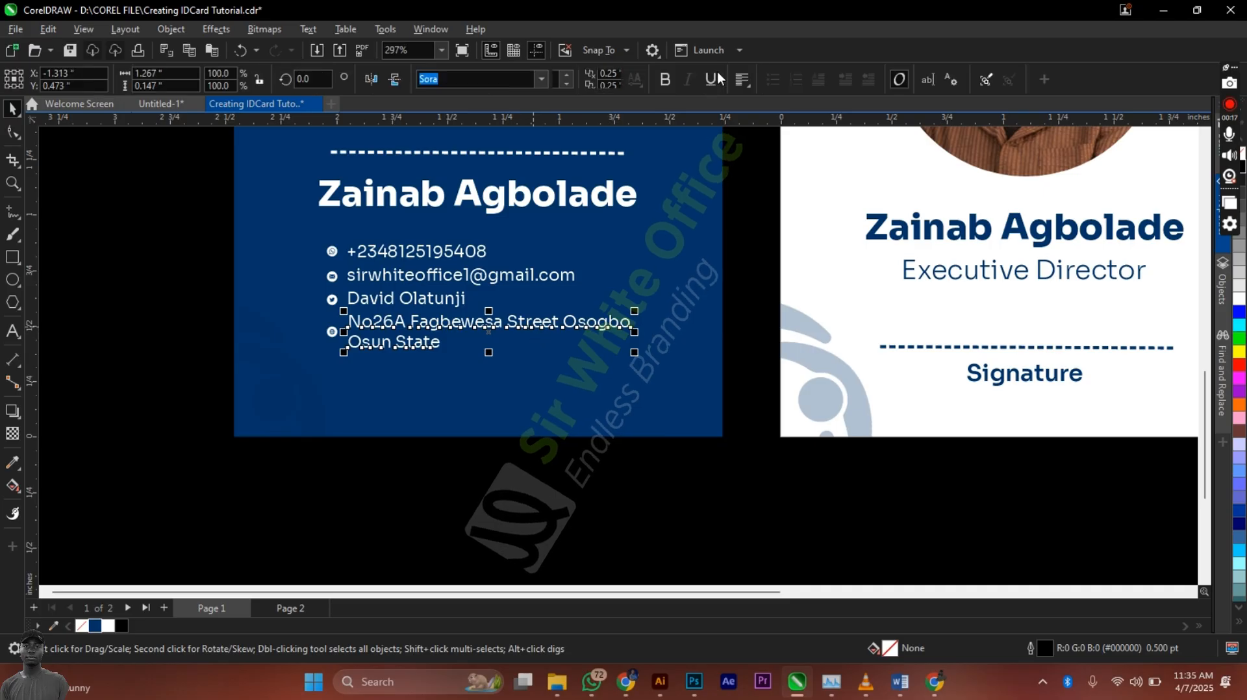
click(741, 78)
click(758, 138)
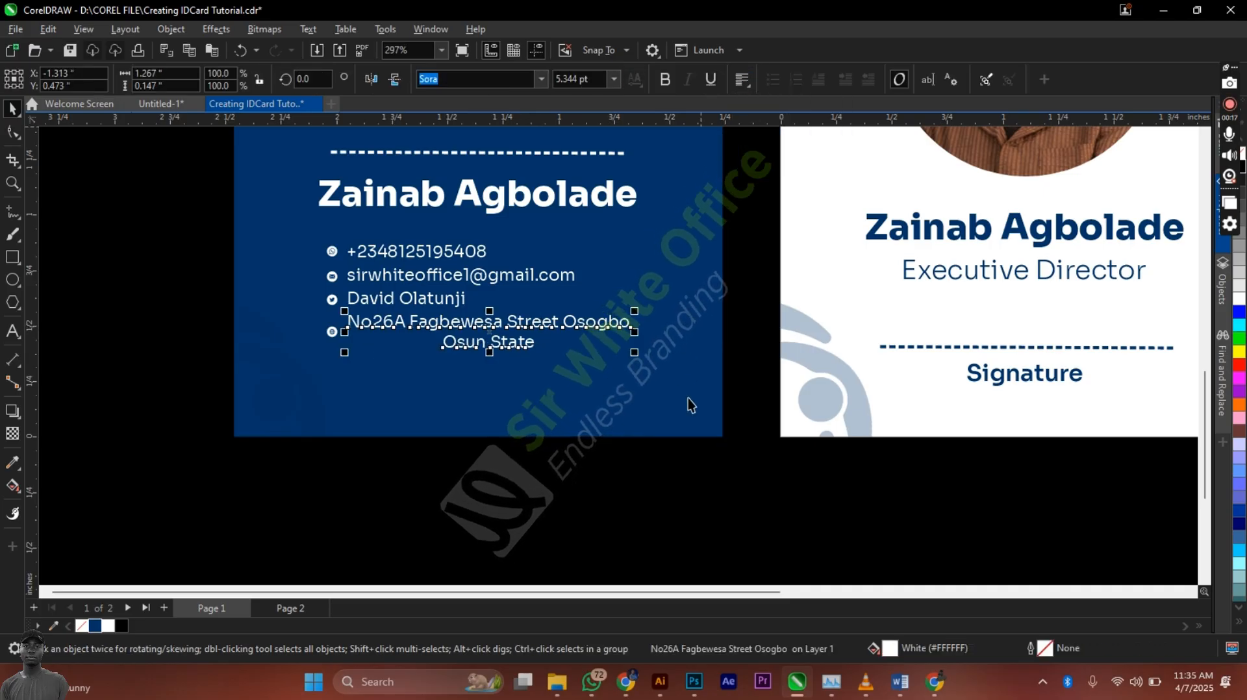
Step: Centre the four contact lines and icons on each other and on the blue card
drag(717, 470, 257, 295)
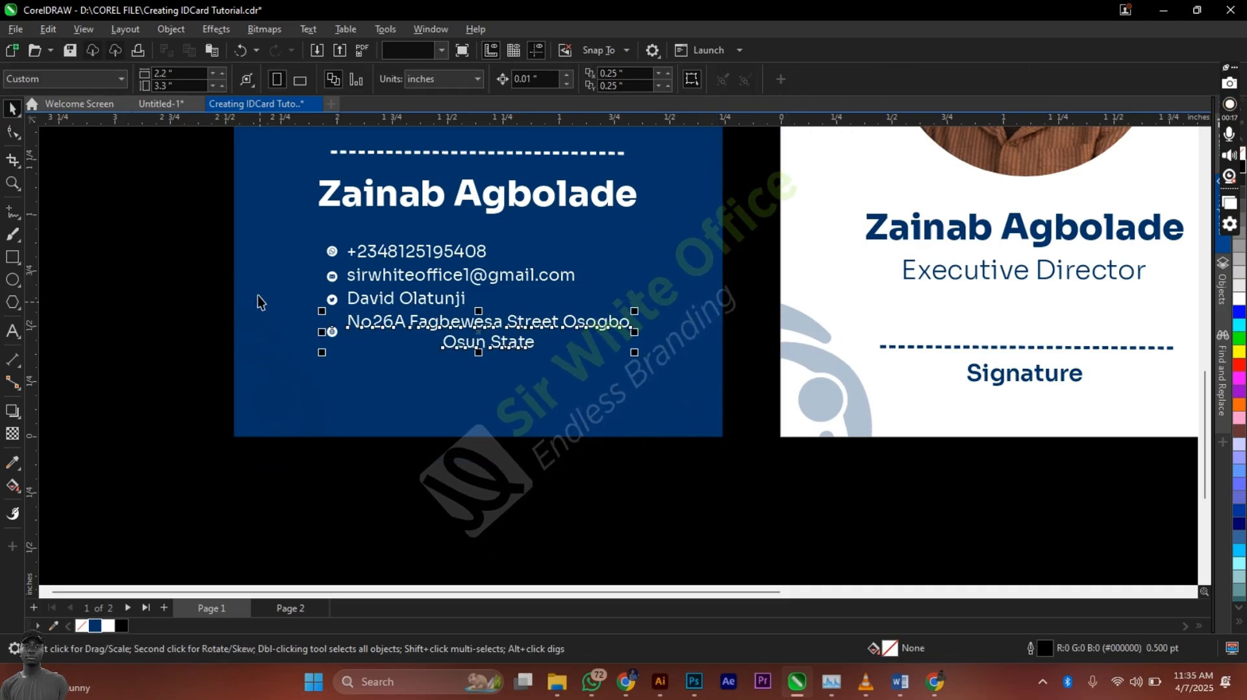
drag(723, 476, 261, 216)
key(c)
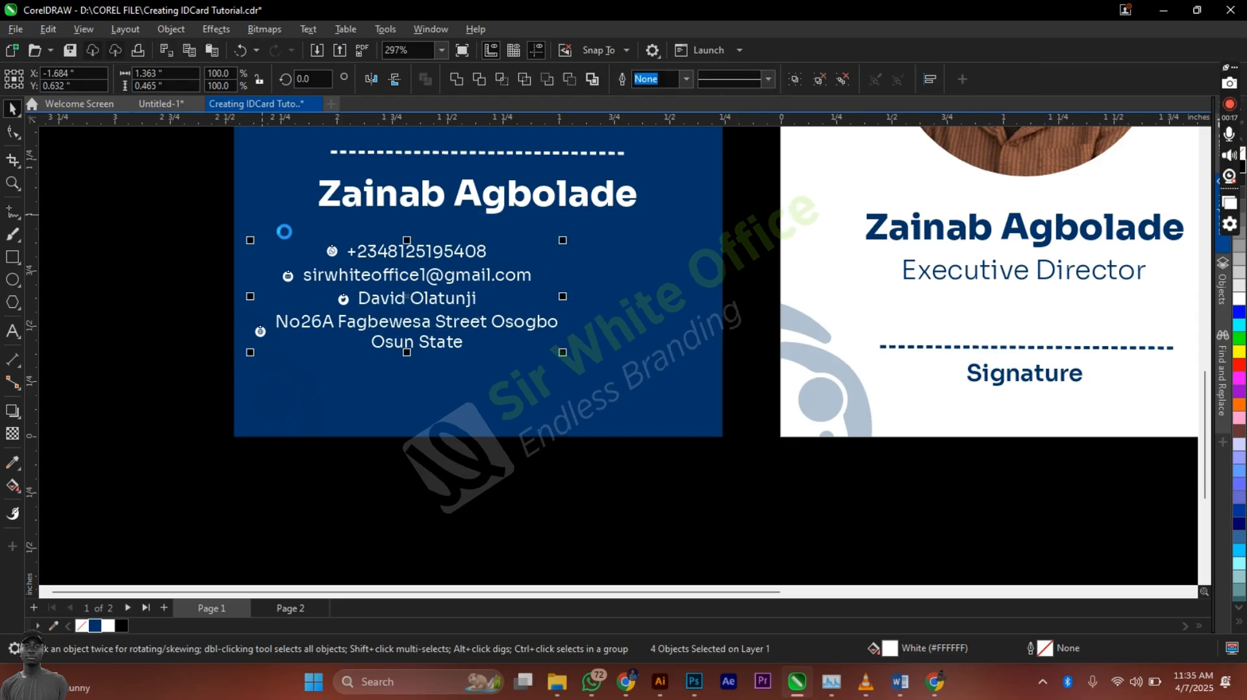
click(452, 413)
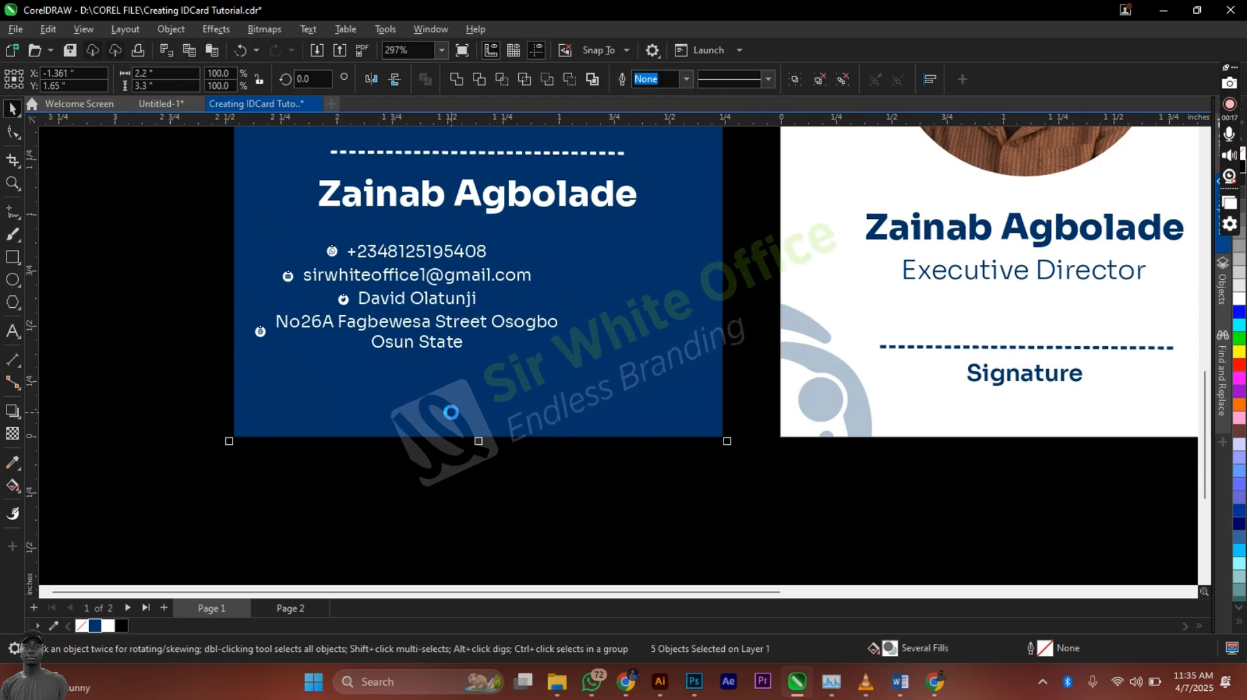
key(c)
click(434, 493)
scroll(434, 493, down, 2)
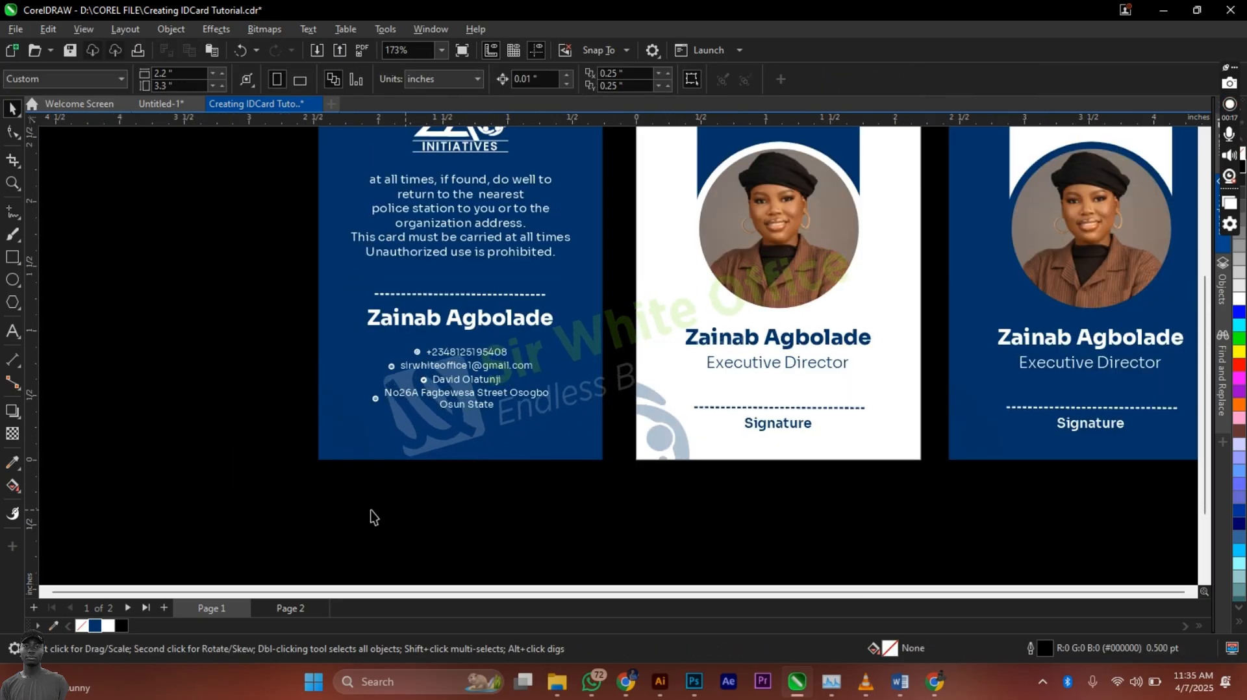
scroll(370, 509, down, 2)
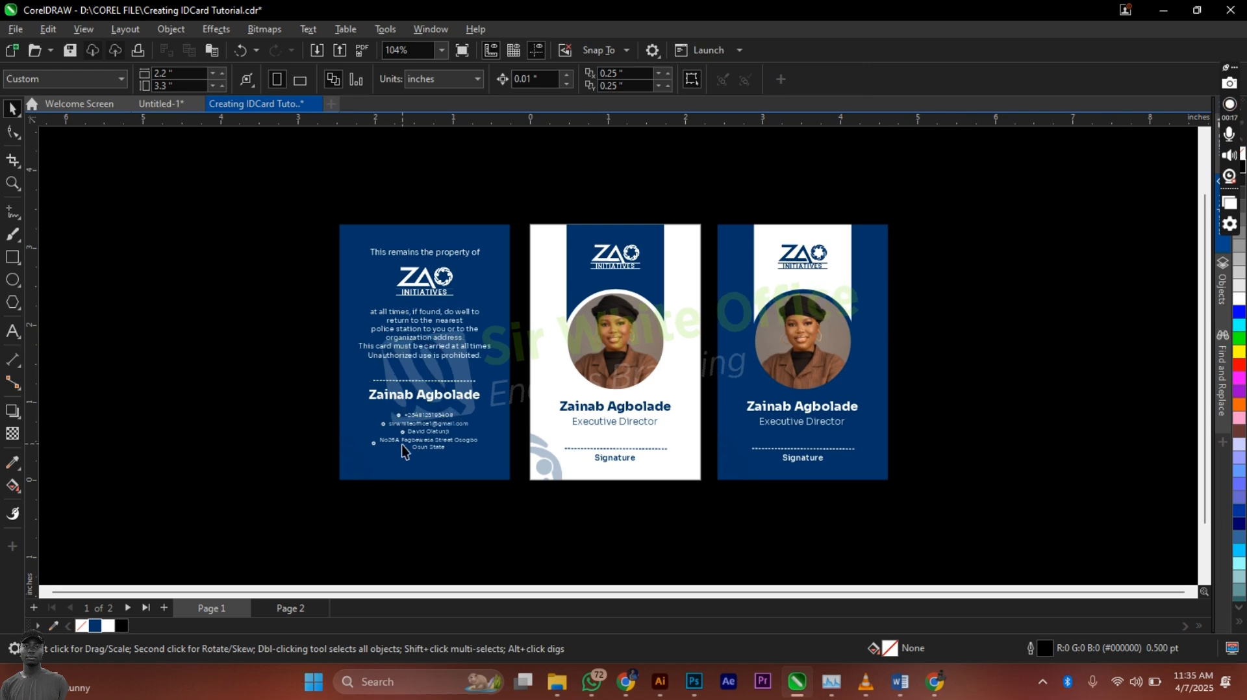
scroll(351, 356, up, 3)
scroll(704, 348, down, 2)
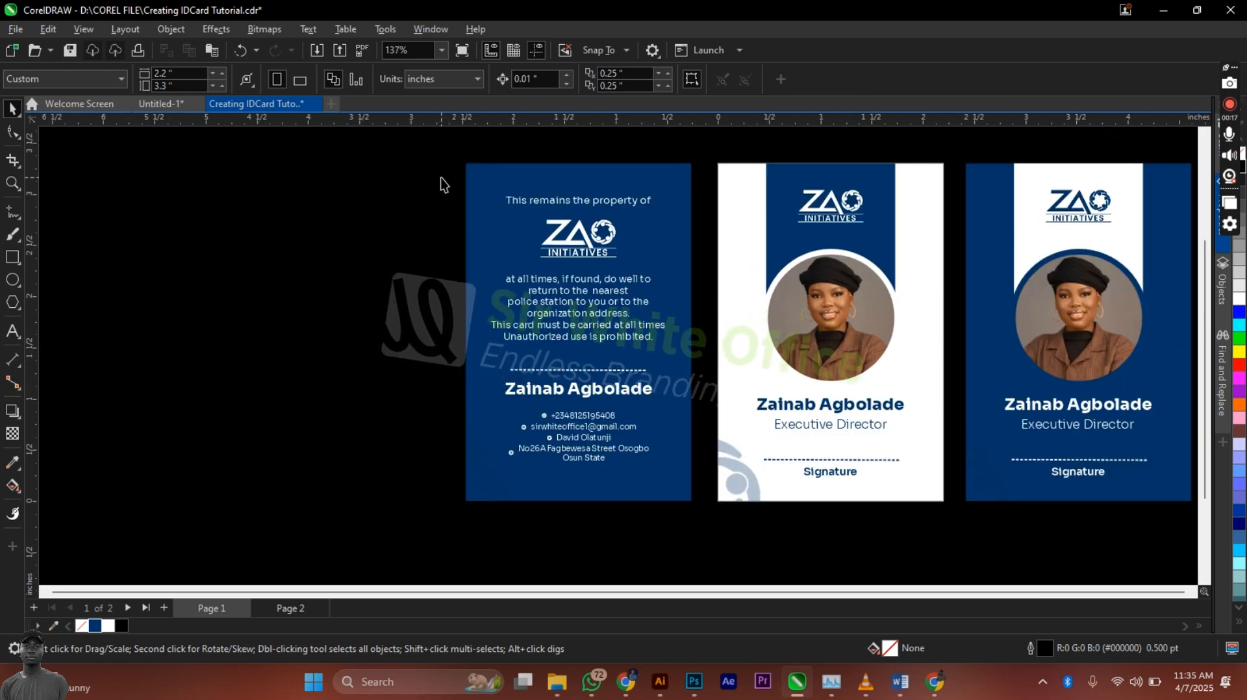
drag(439, 177, 552, 237)
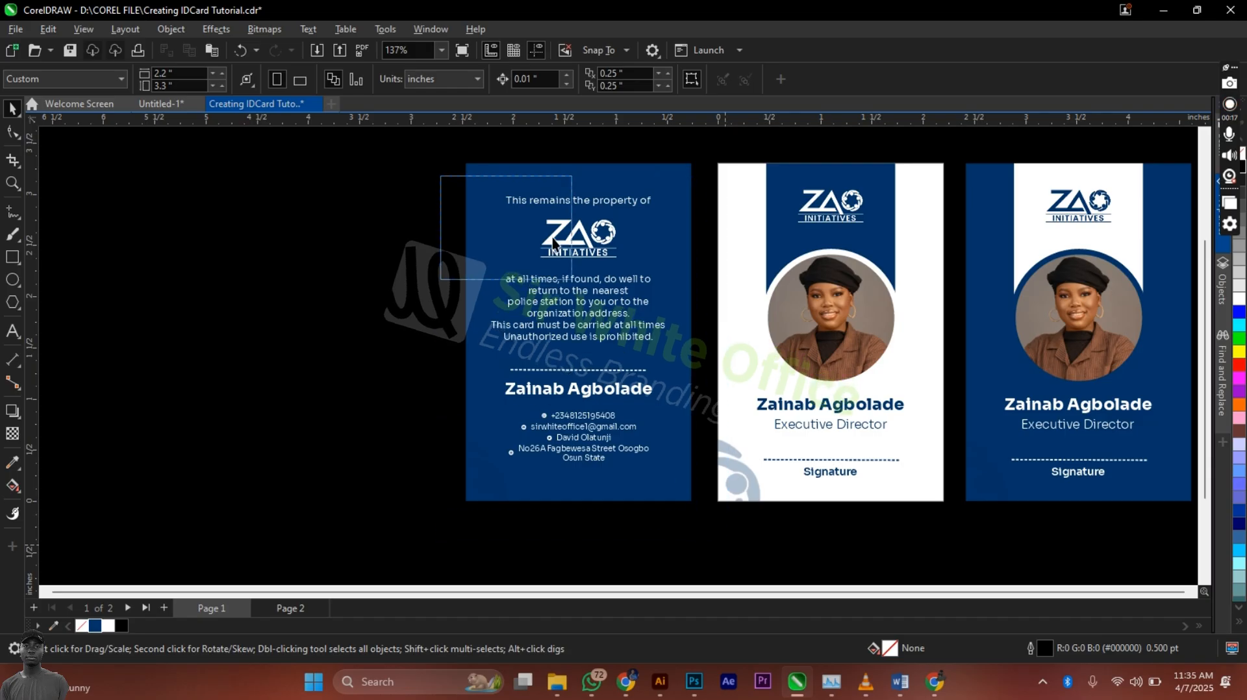
Step: Drop a copy of the whole blue card back to the right of the third card
click(503, 227)
scroll(206, 272, down, 4)
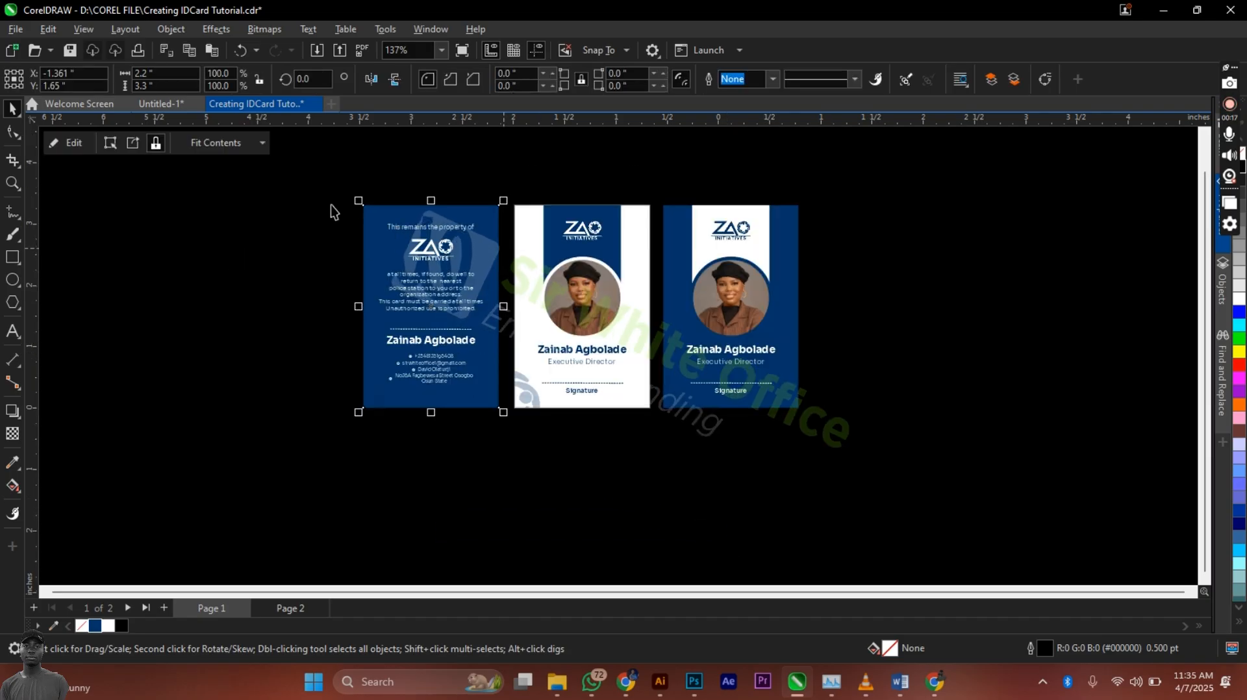
drag(510, 400, 512, 425)
drag(432, 292, 874, 316)
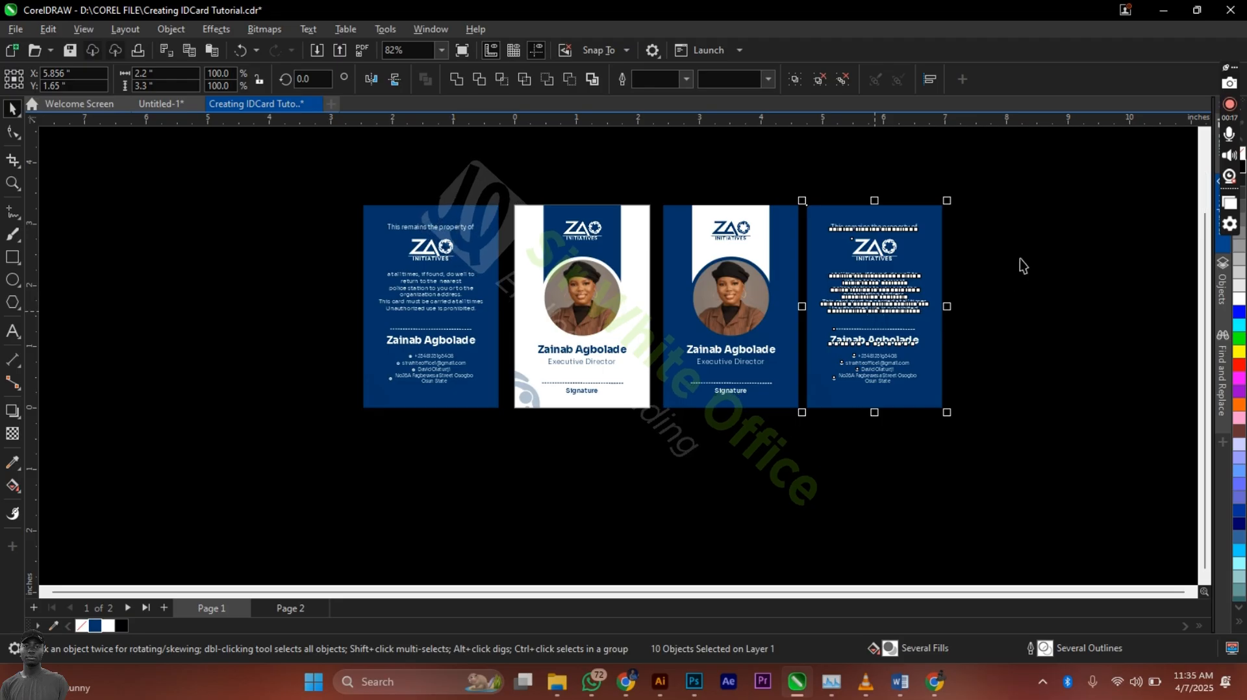
scroll(1020, 259, up, 2)
scroll(1108, 262, up, 3)
click(1016, 306)
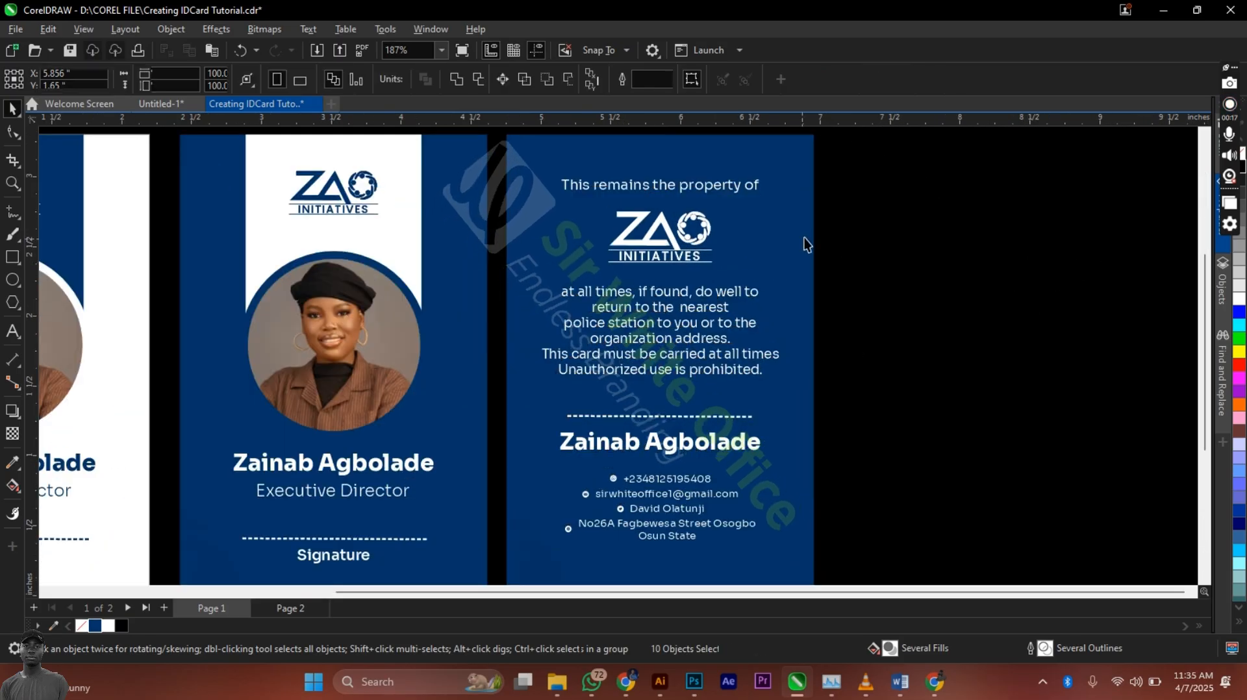
click(804, 239)
scroll(766, 271, down, 3)
drag(852, 387, 500, 121)
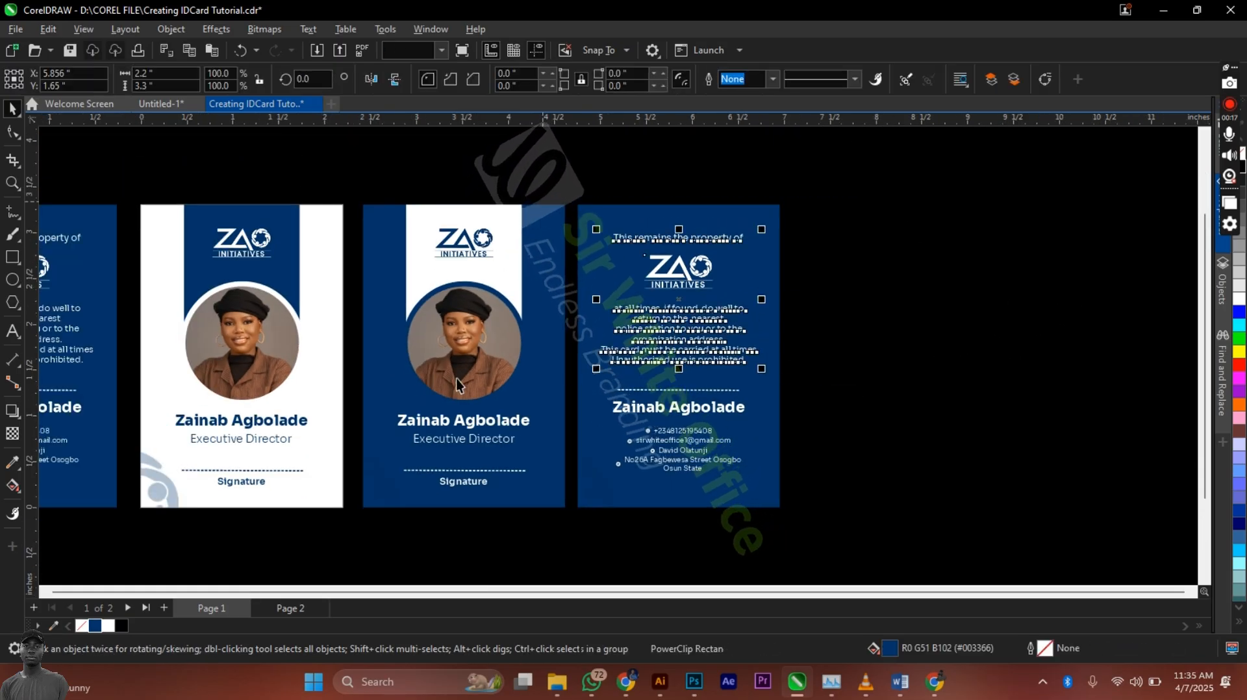
Step: Recolour the fourth card's top text, name, contact details and dotted signature line navy
click(96, 626)
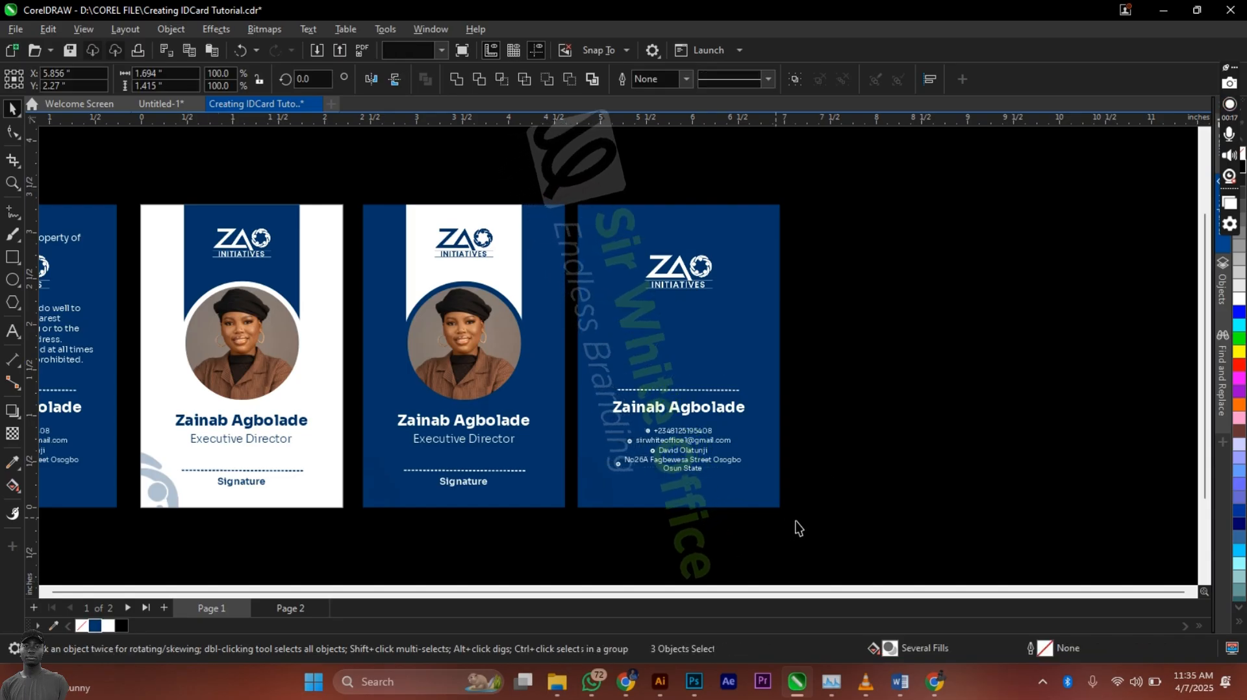
drag(799, 526, 575, 373)
click(90, 620)
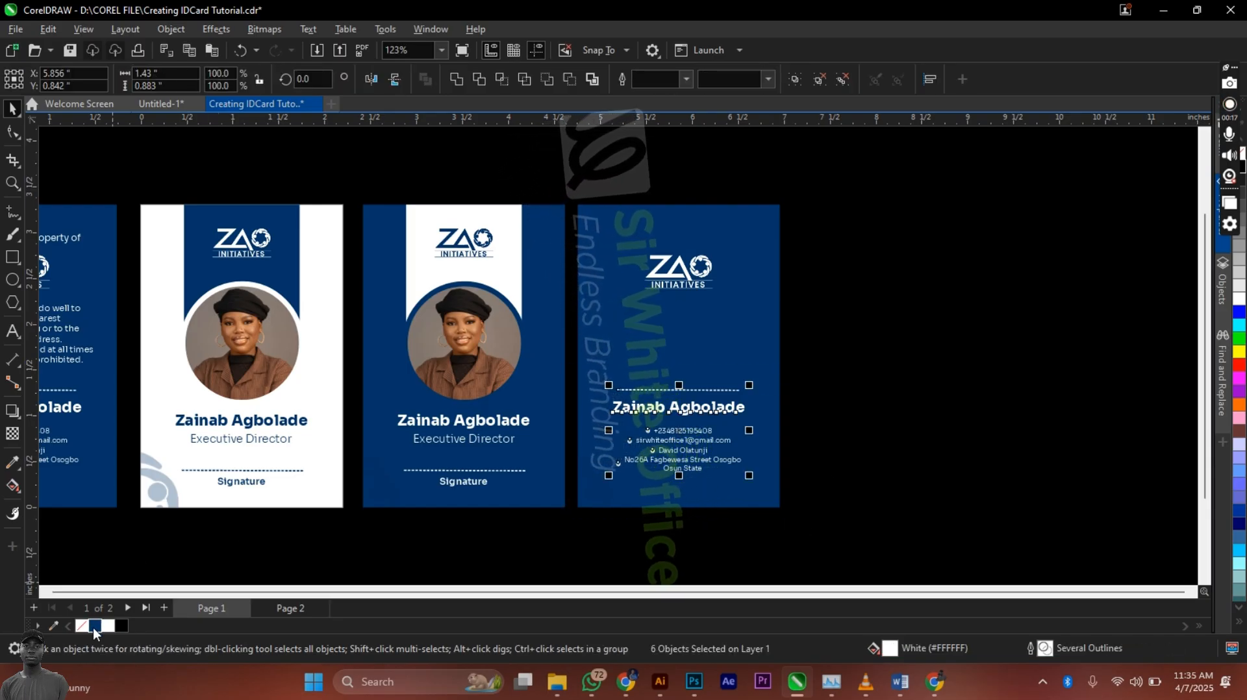
click(95, 626)
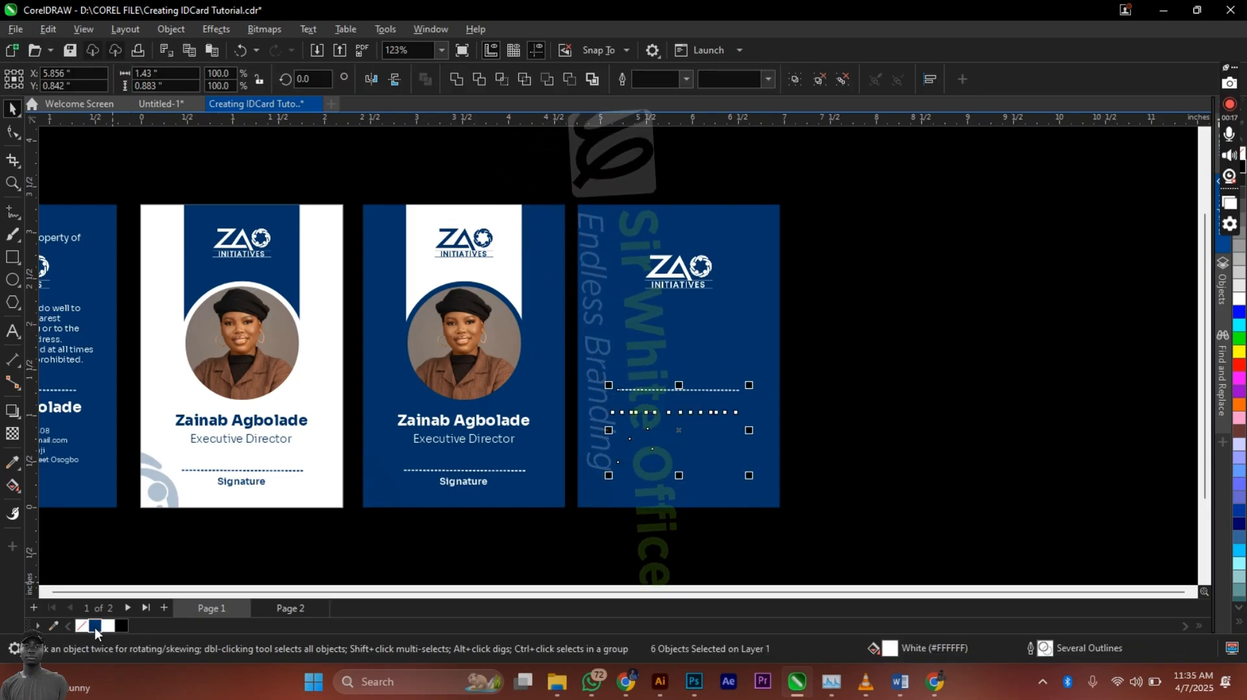
click(725, 392)
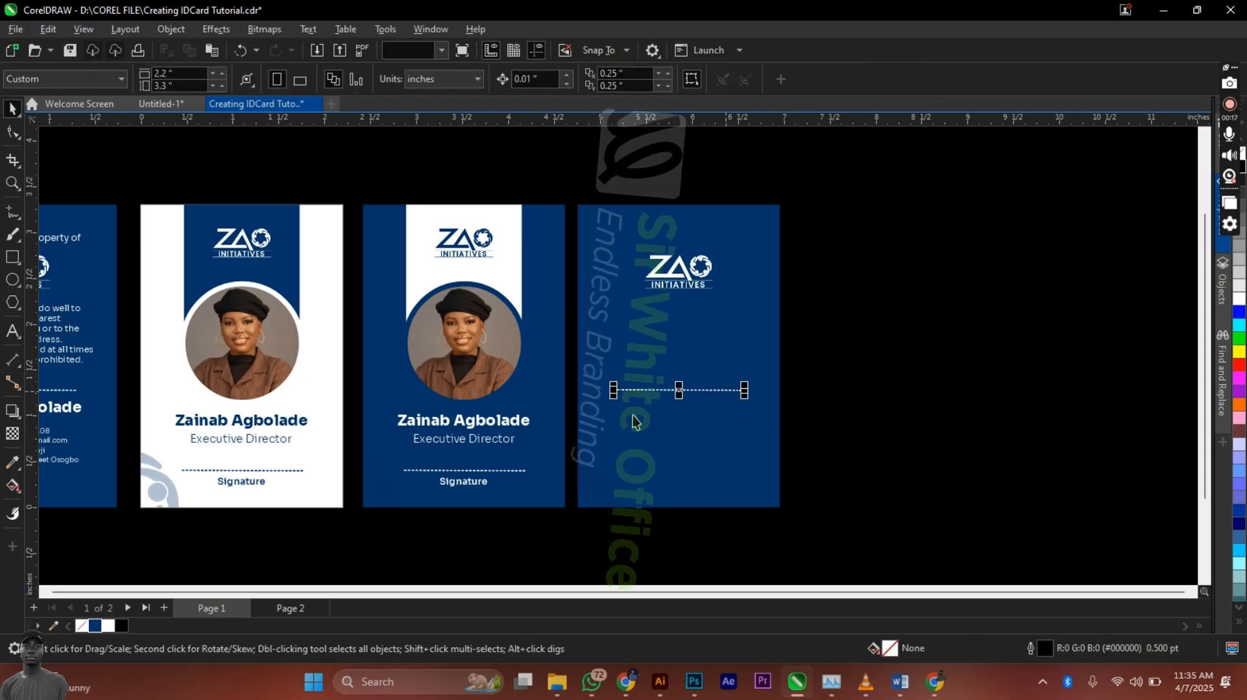
right_click(98, 626)
Step: Replace the white logo with a slightly enlarged copy of the middle card's navy logo
click(661, 271)
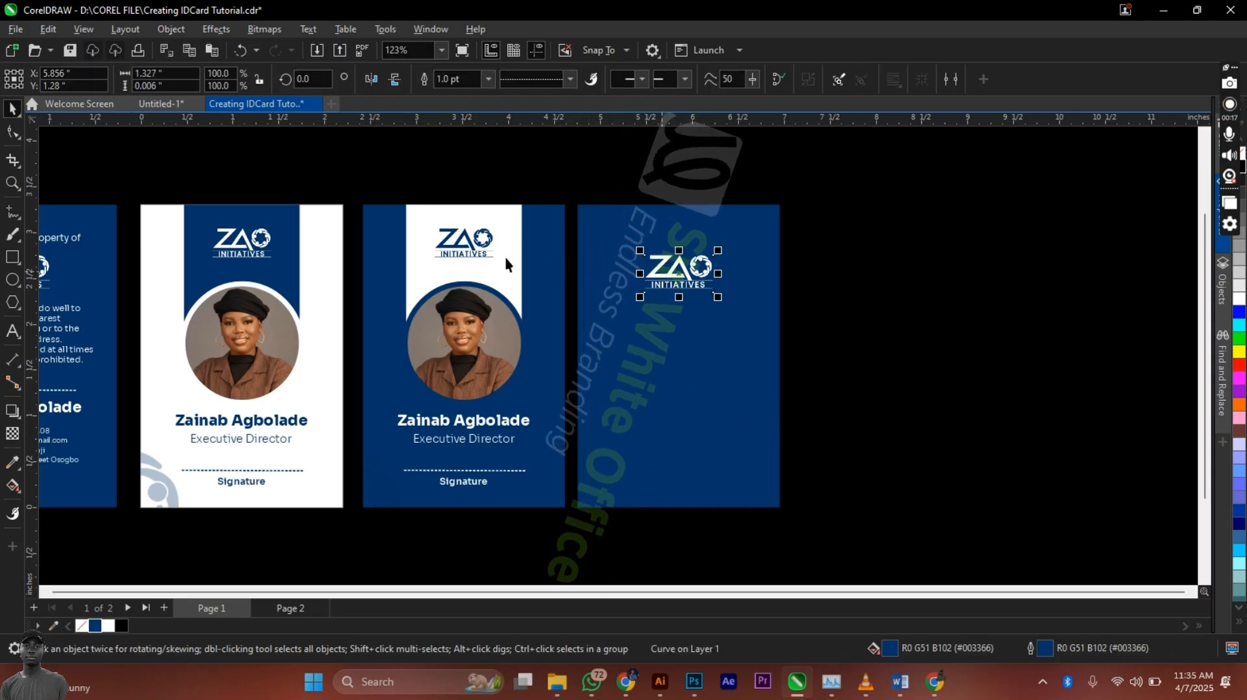
click(465, 245)
drag(465, 245, 669, 280)
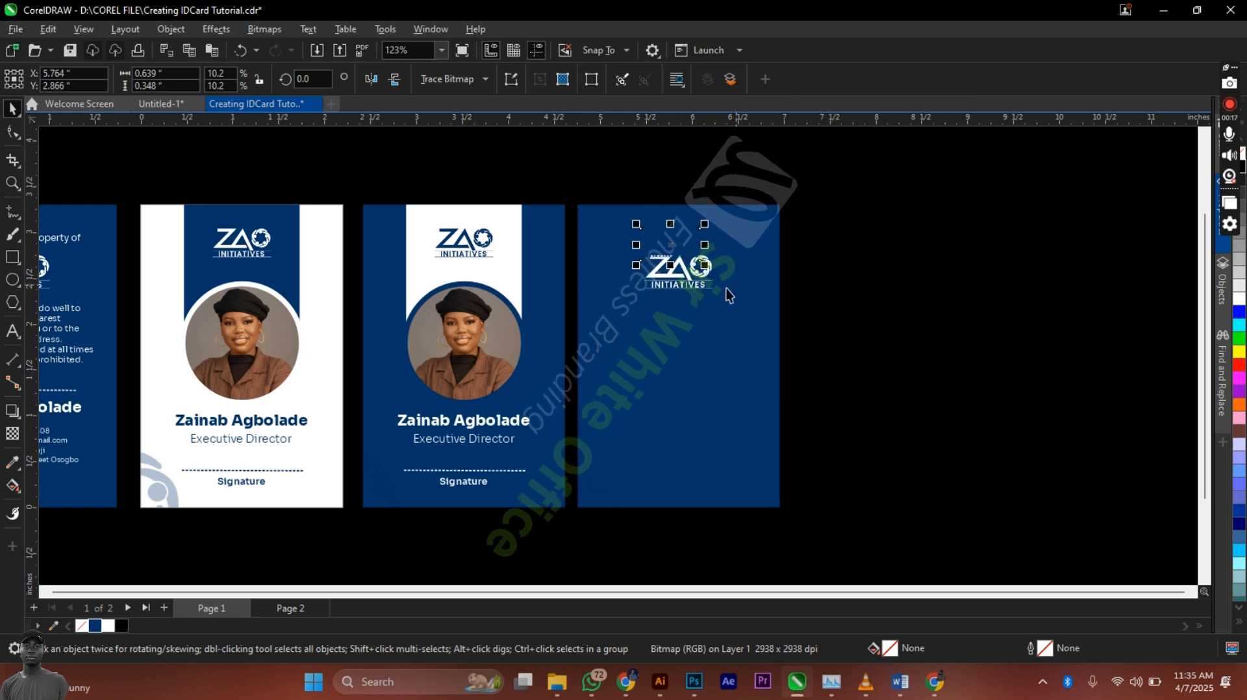
shift+click(696, 280)
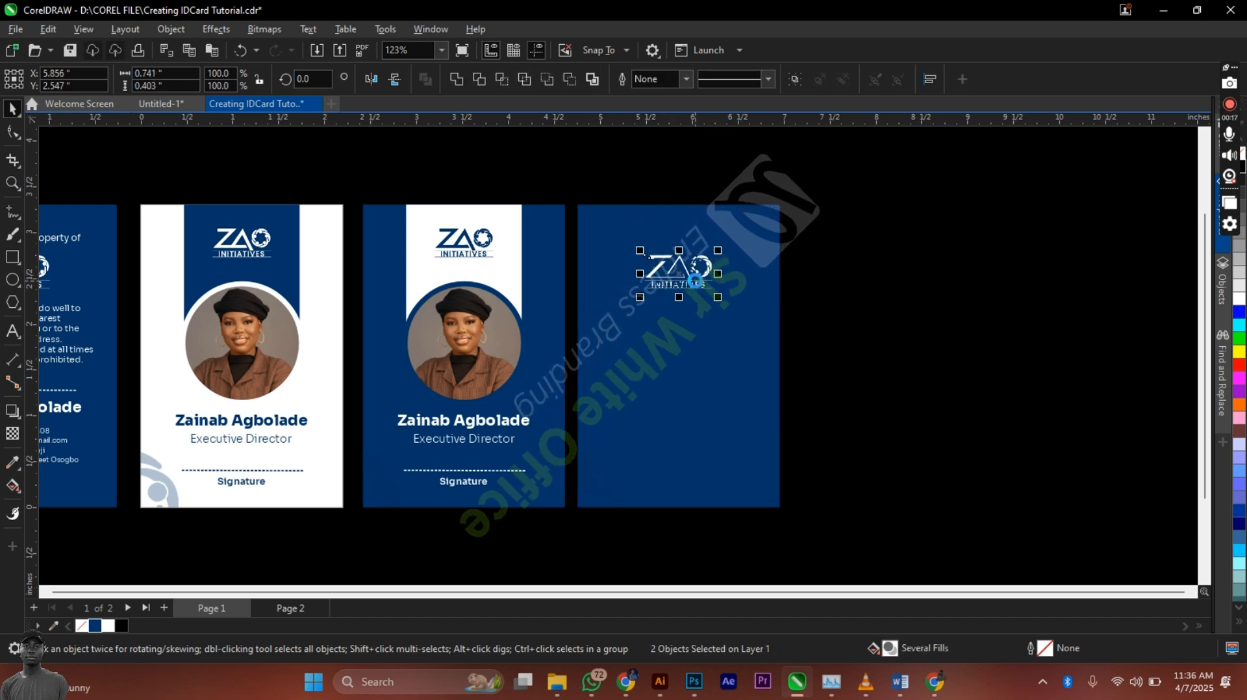
key(b)
scroll(717, 256, up, 5)
key(Escape)
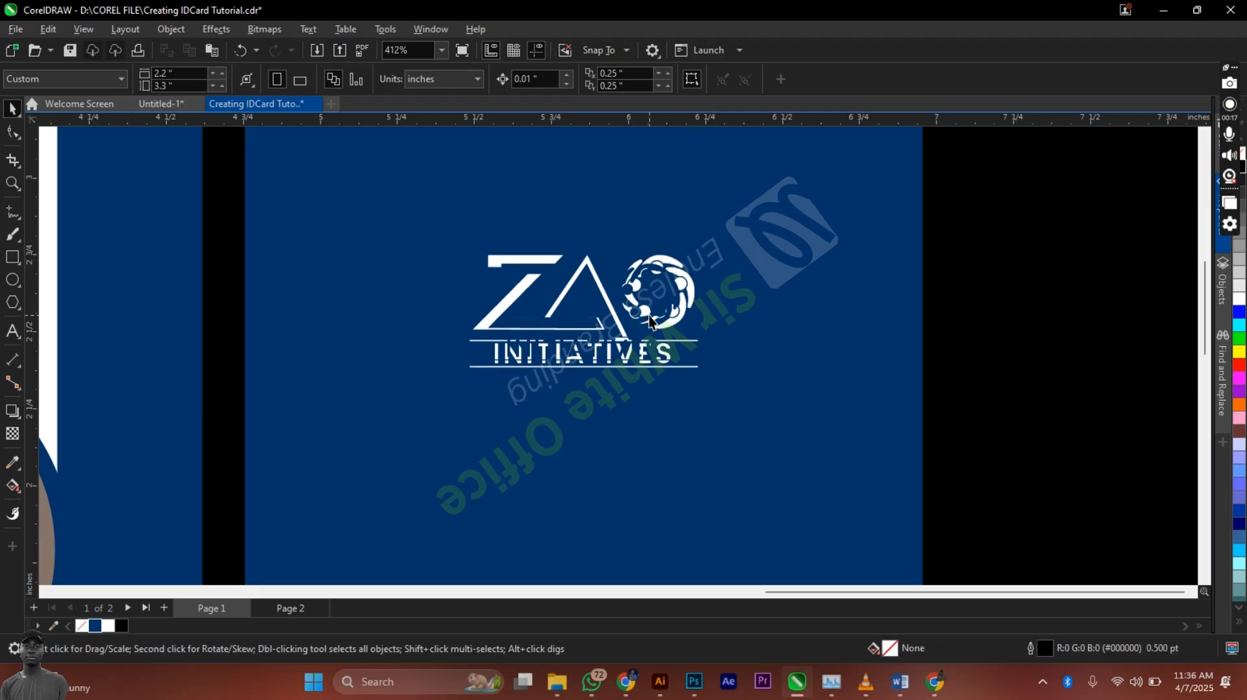
click(650, 320)
drag(685, 259, 701, 243)
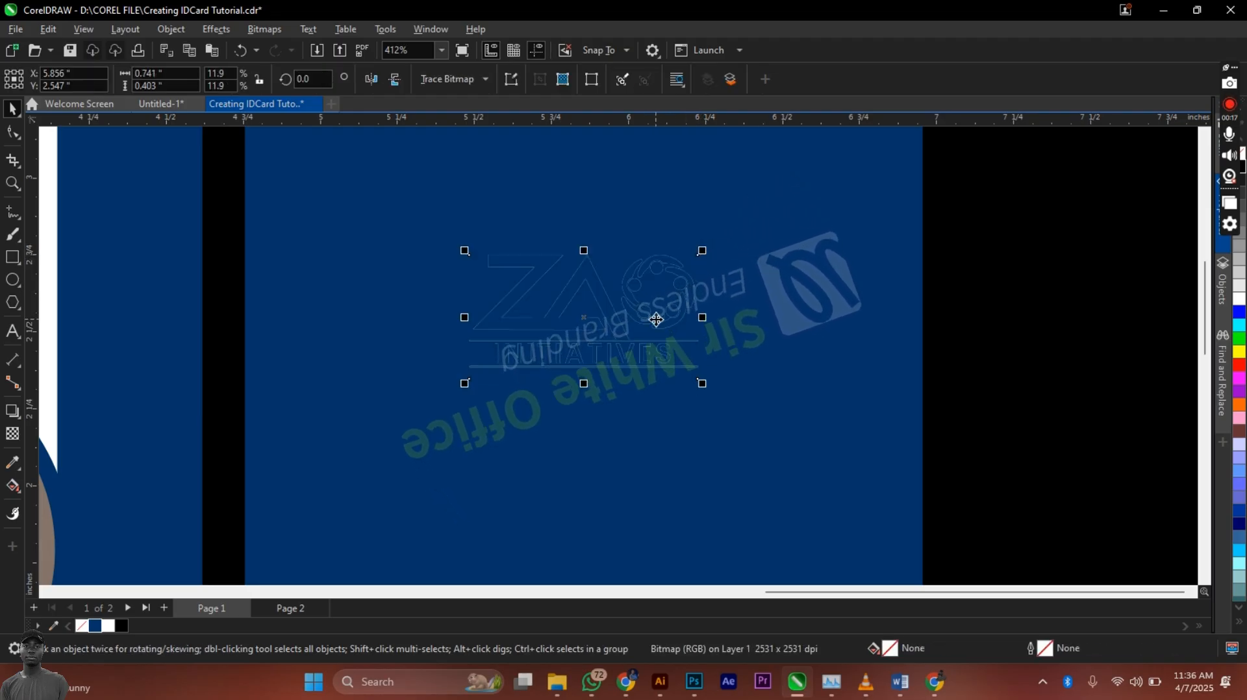
key(Delete)
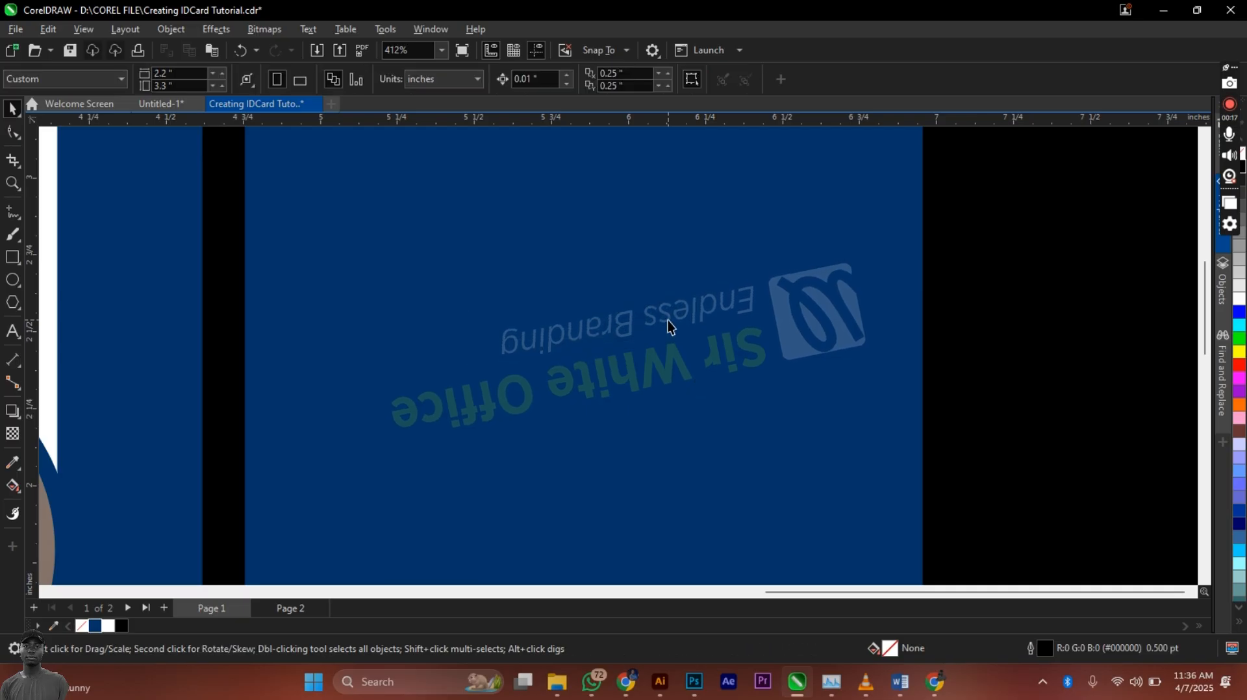
Step: Fill the fourth card's background rectangle white
click(821, 323)
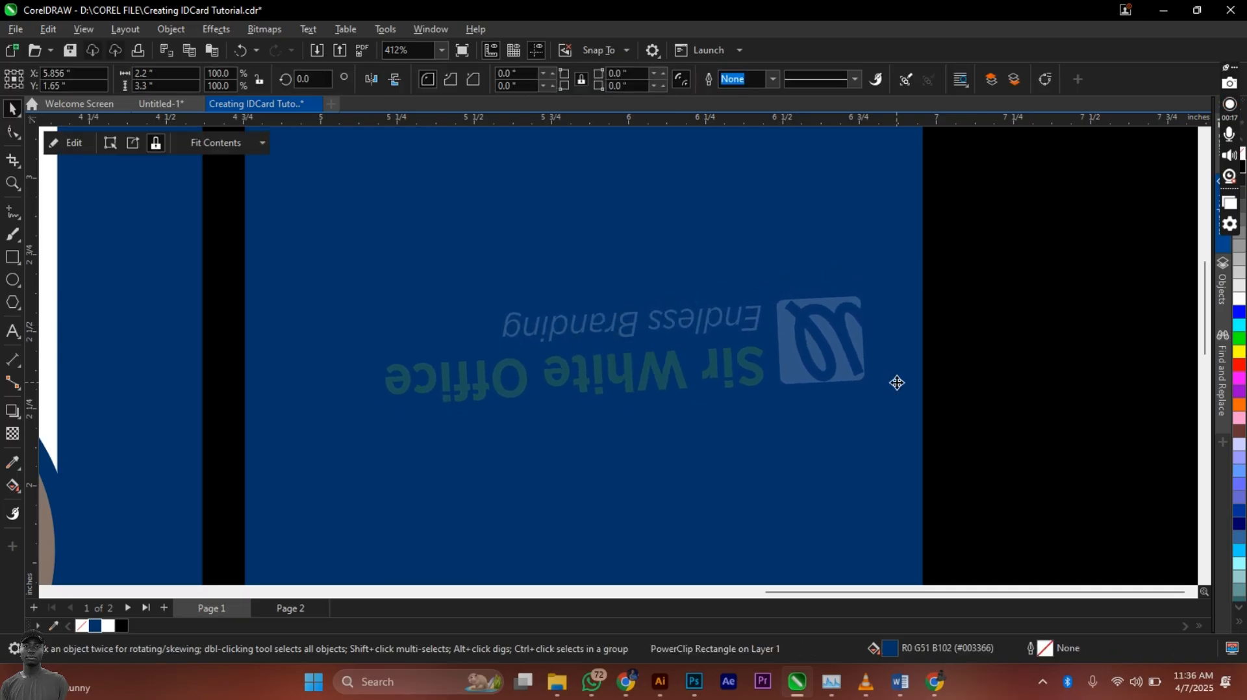
scroll(812, 322, down, 2)
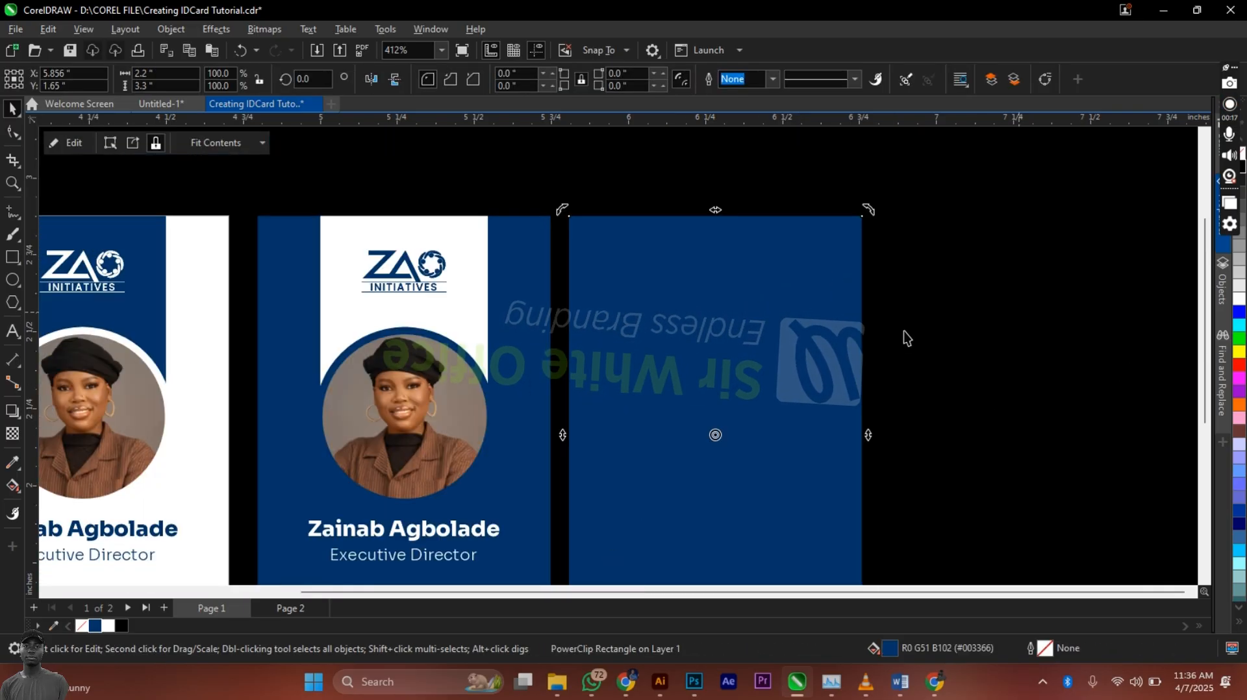
click(1240, 296)
Step: Zoom out to all four cards, then delete and restore the first card's corner graphic
key(Escape)
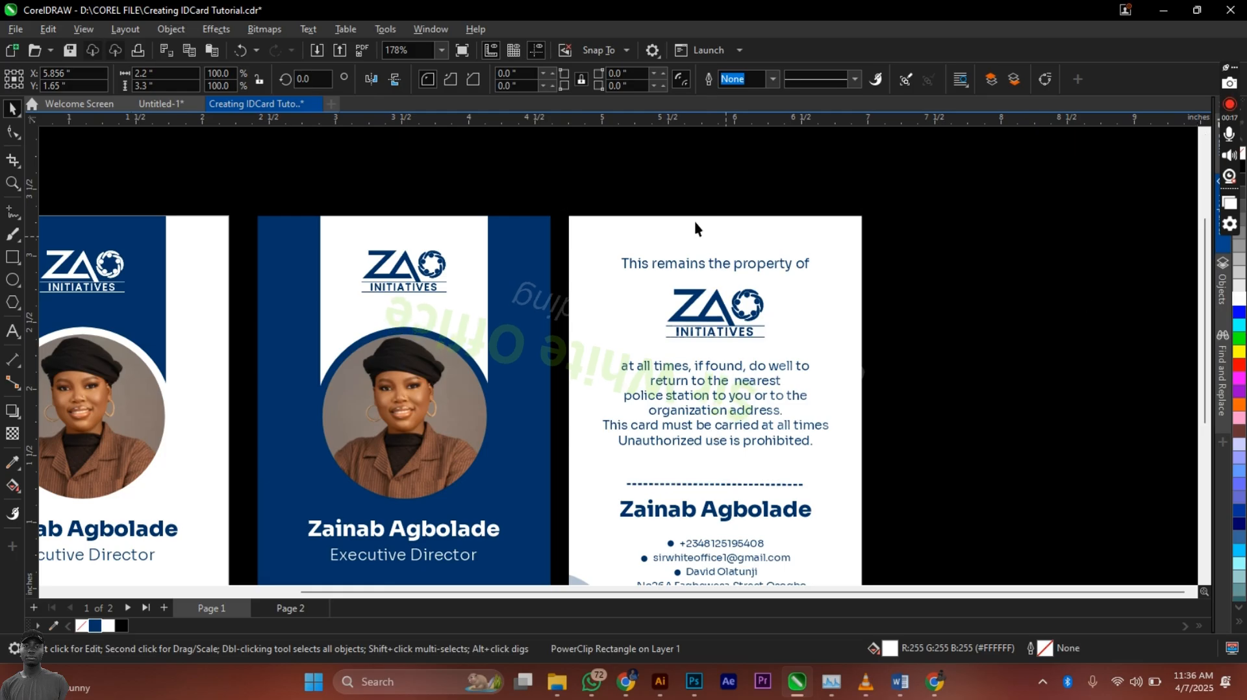
scroll(659, 214, down, 2)
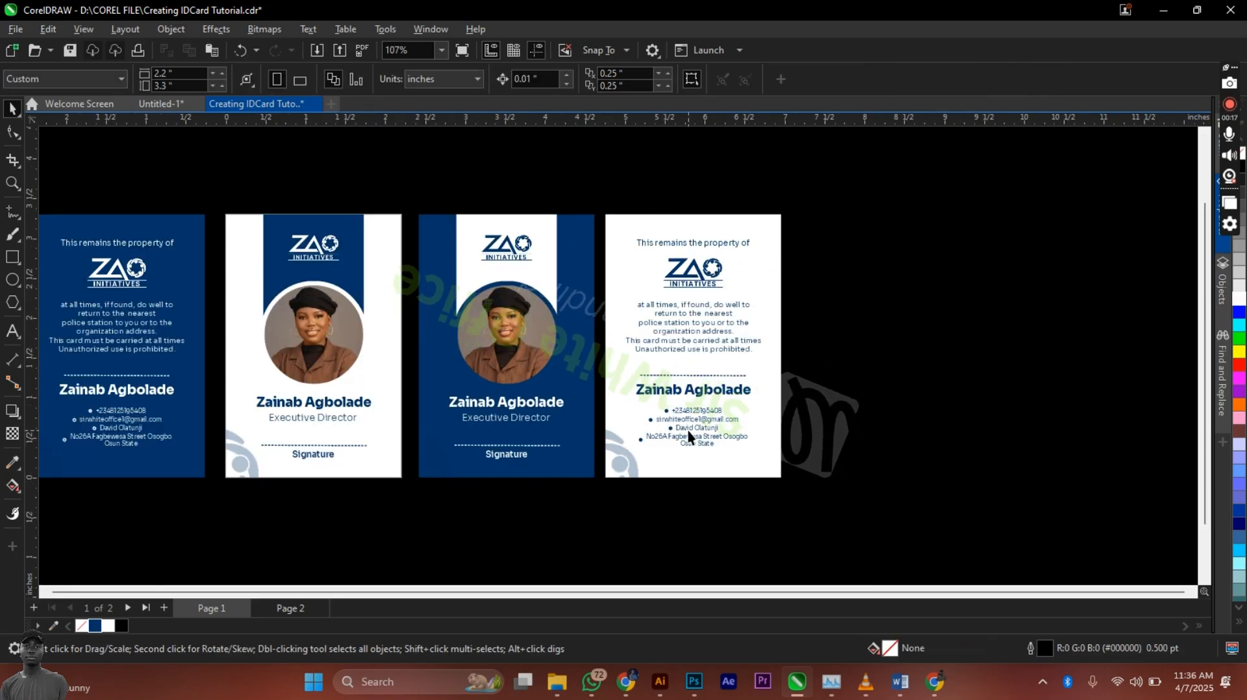
scroll(687, 430, up, 1)
scroll(811, 348, down, 1)
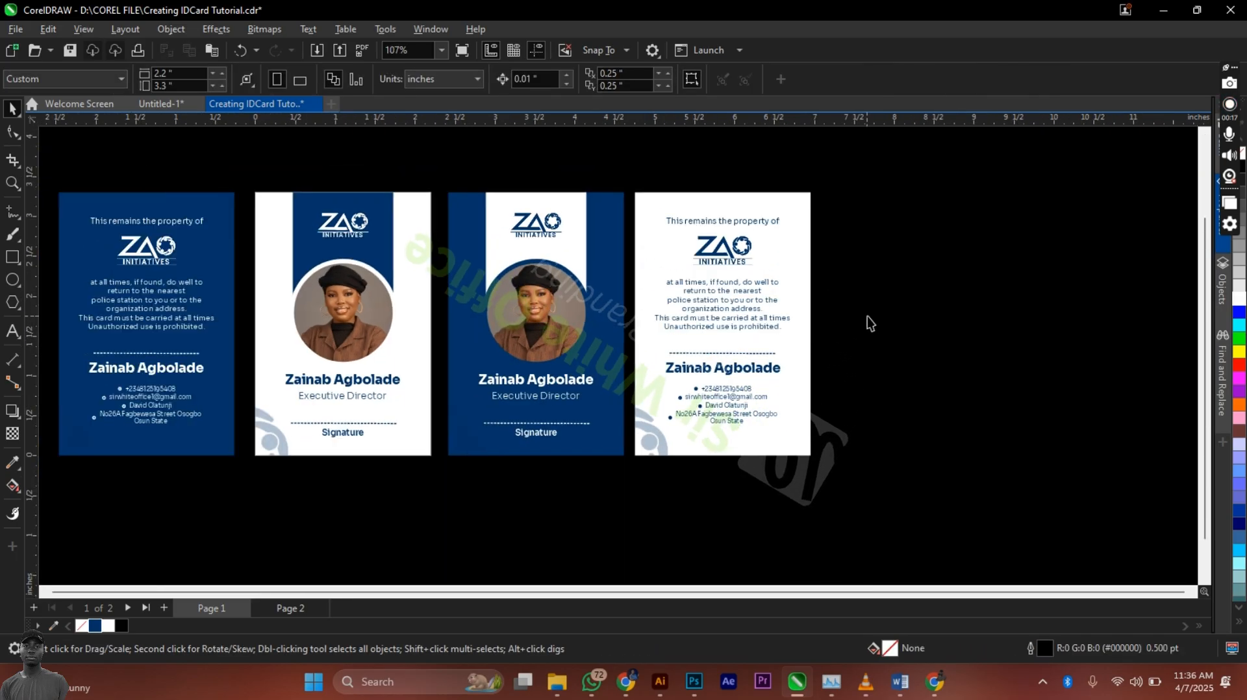
scroll(887, 325, down, 1)
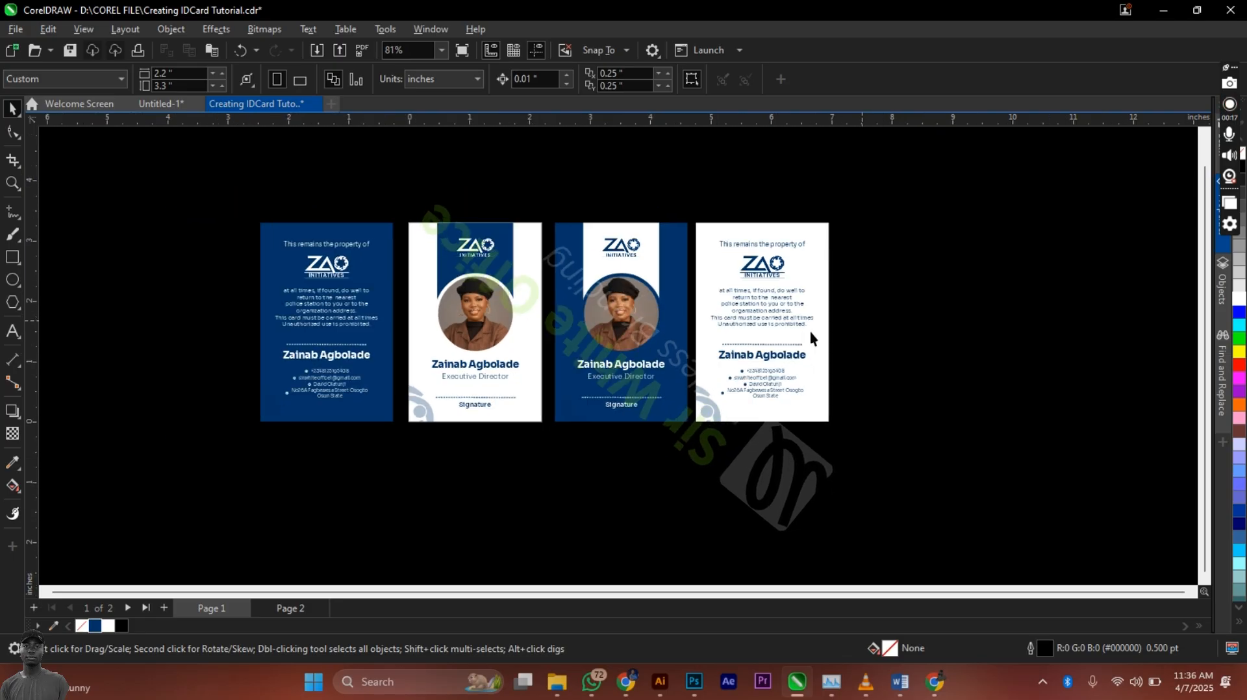
click(279, 409)
ctrl+click(280, 409)
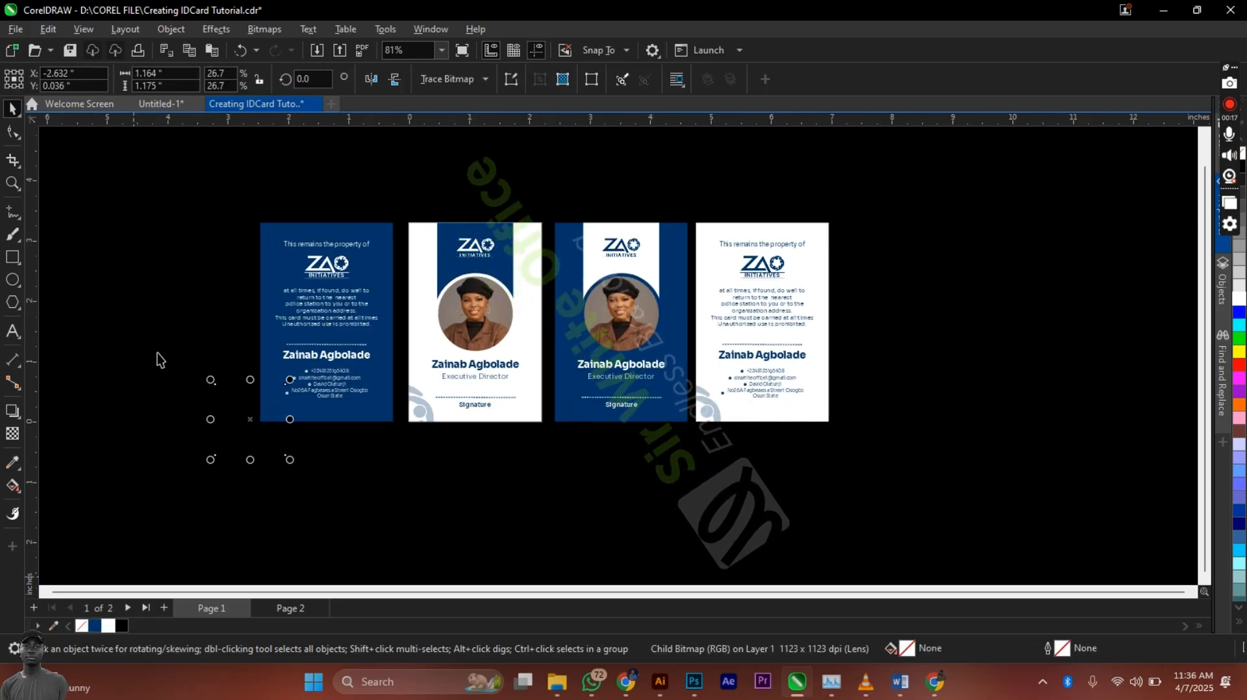
key(Delete)
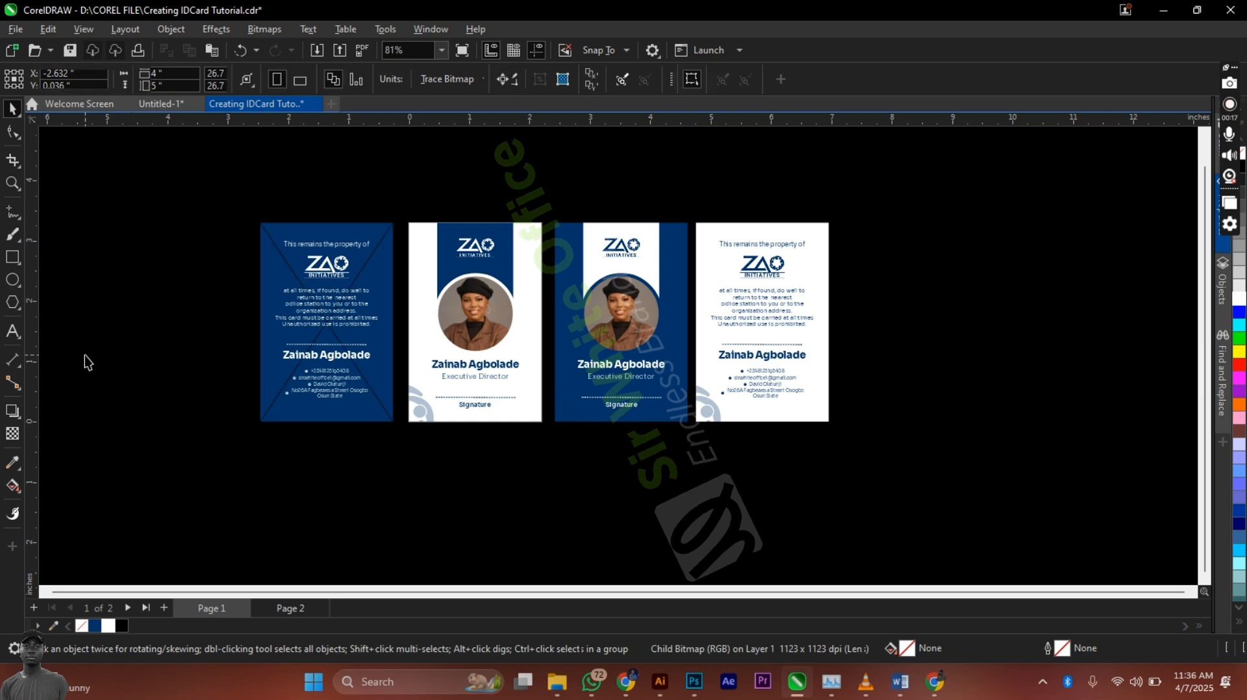
key(ctrl+z)
click(358, 466)
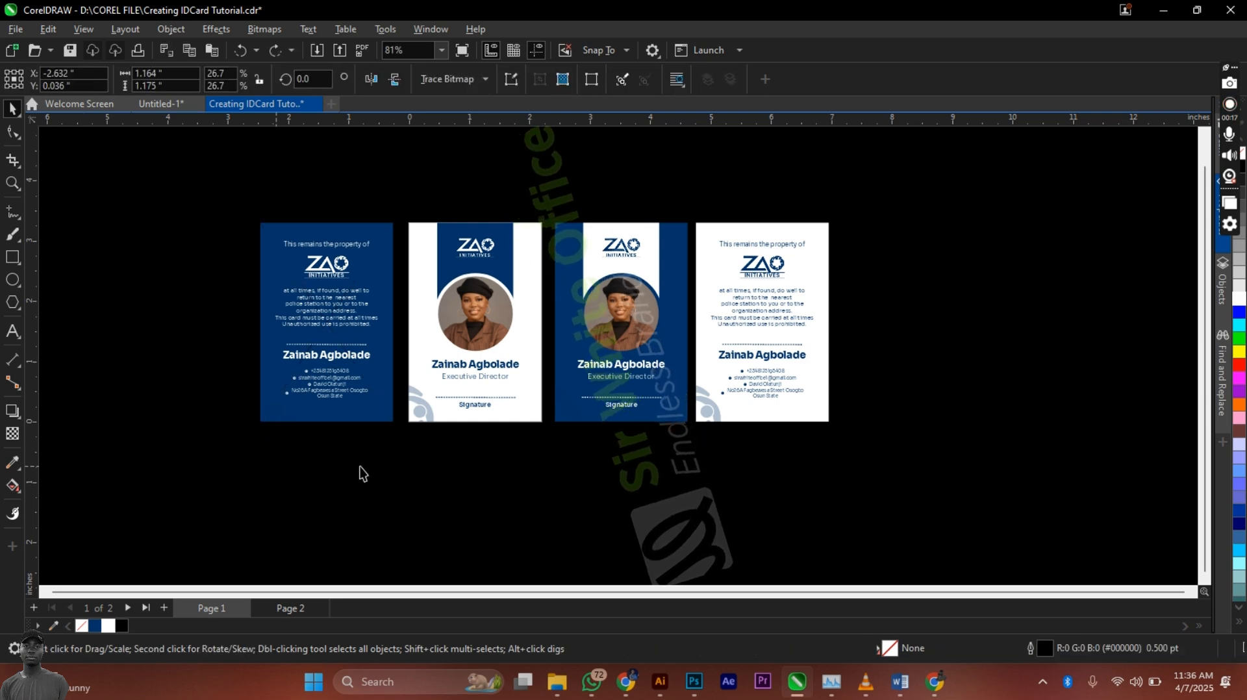
Step: Preview the four finished ID cards full-screen with F9
scroll(377, 351, up, 1)
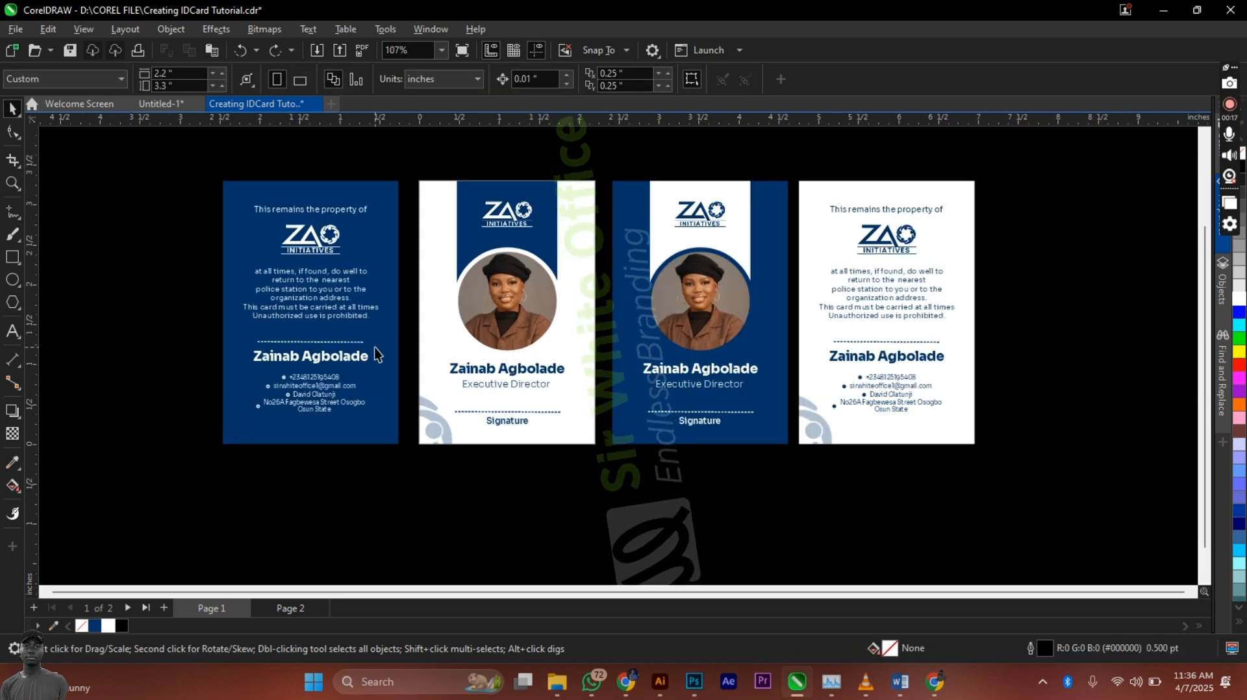
scroll(375, 348, up, 2)
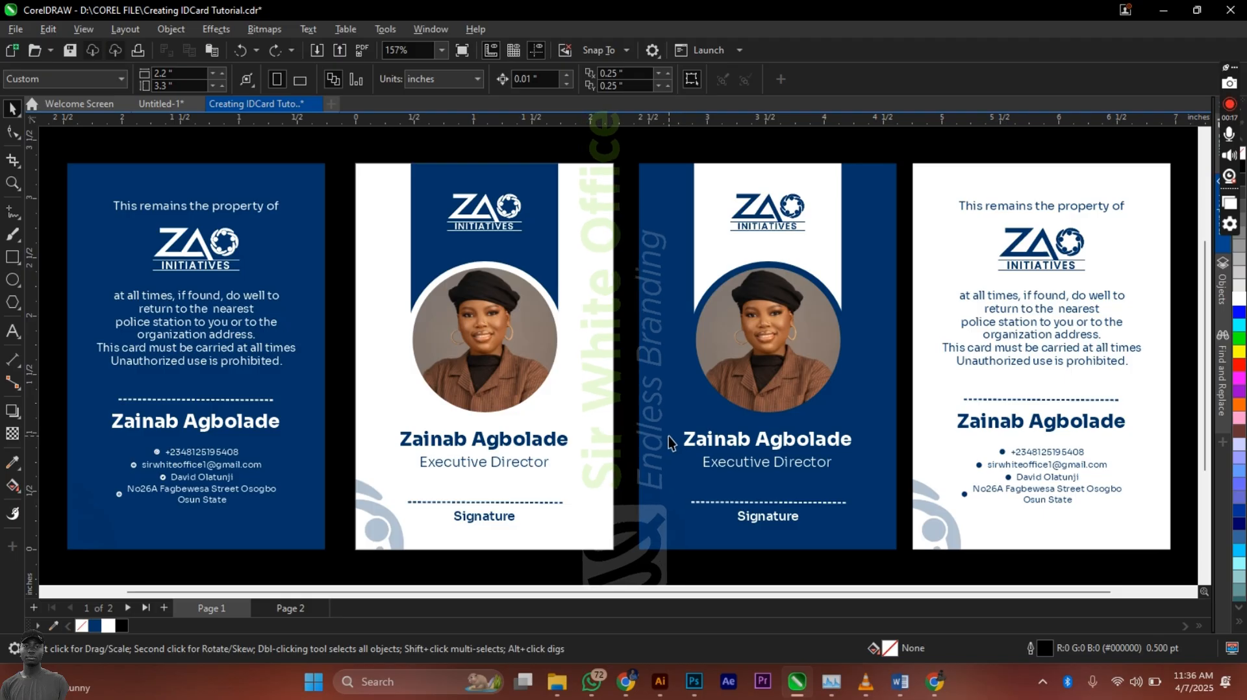
key(F9)
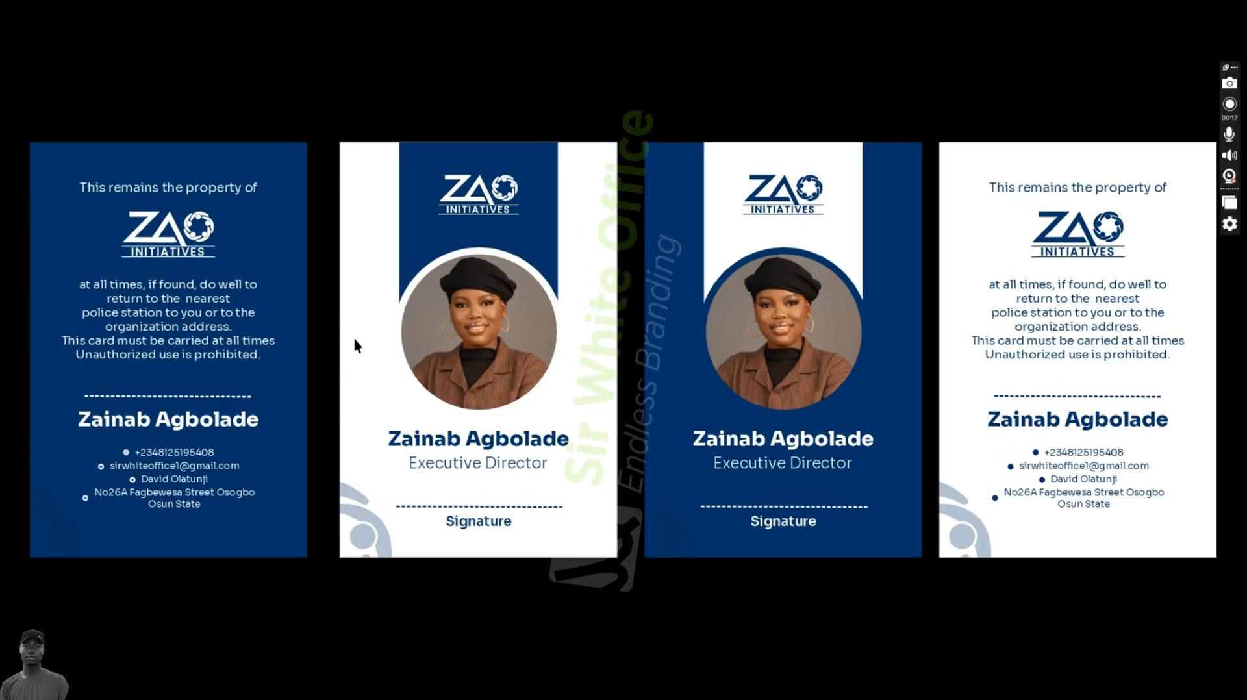